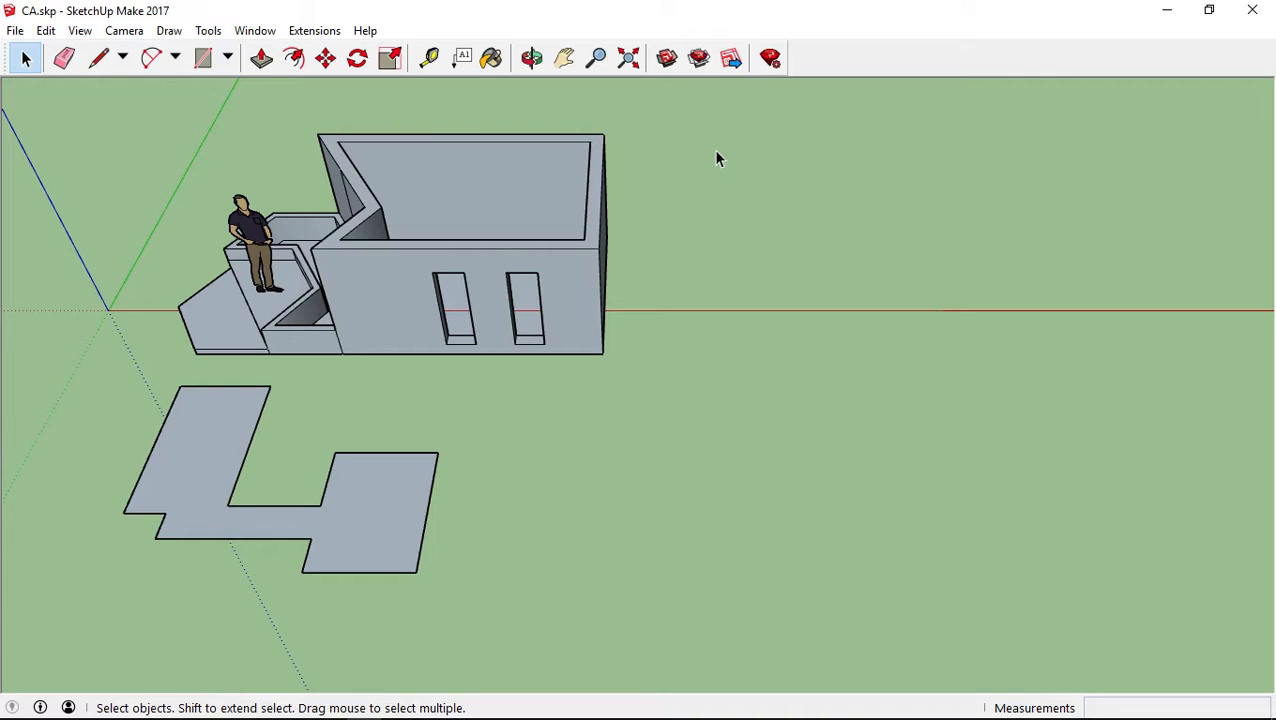
Measure across the flat floor plan's notch with the Tape Measure, from the right wing's inner corner to the opposite edge
{"action": "left_click", "coordinate": [429, 57]}
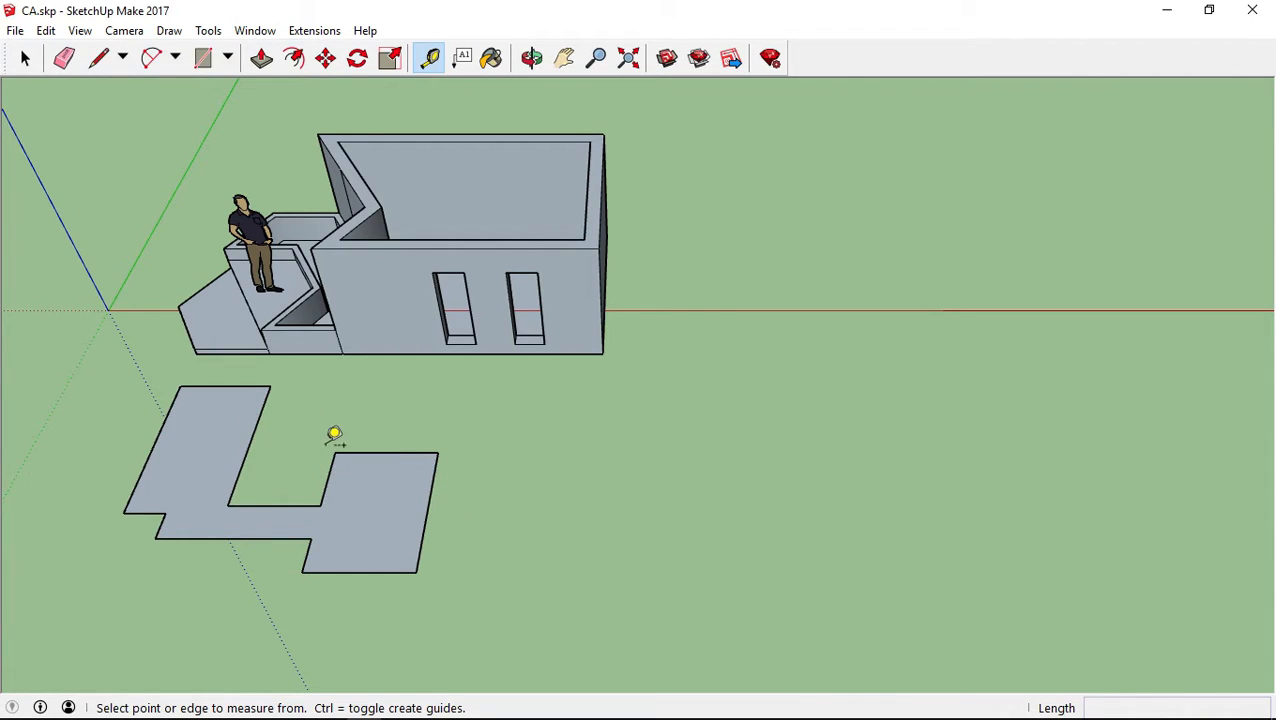
{"action": "middle_click_drag", "start_coordinate": [274, 470], "coordinate": [428, 522]}
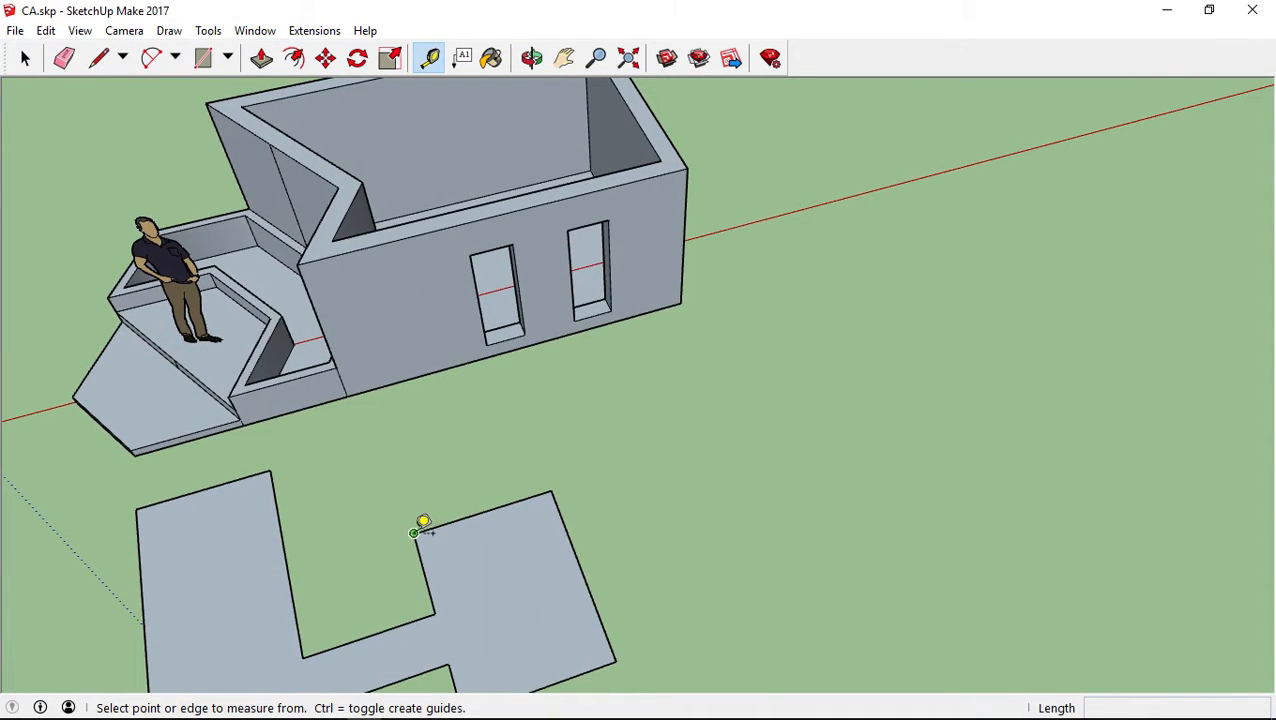
{"action": "left_click", "coordinate": [413, 532]}
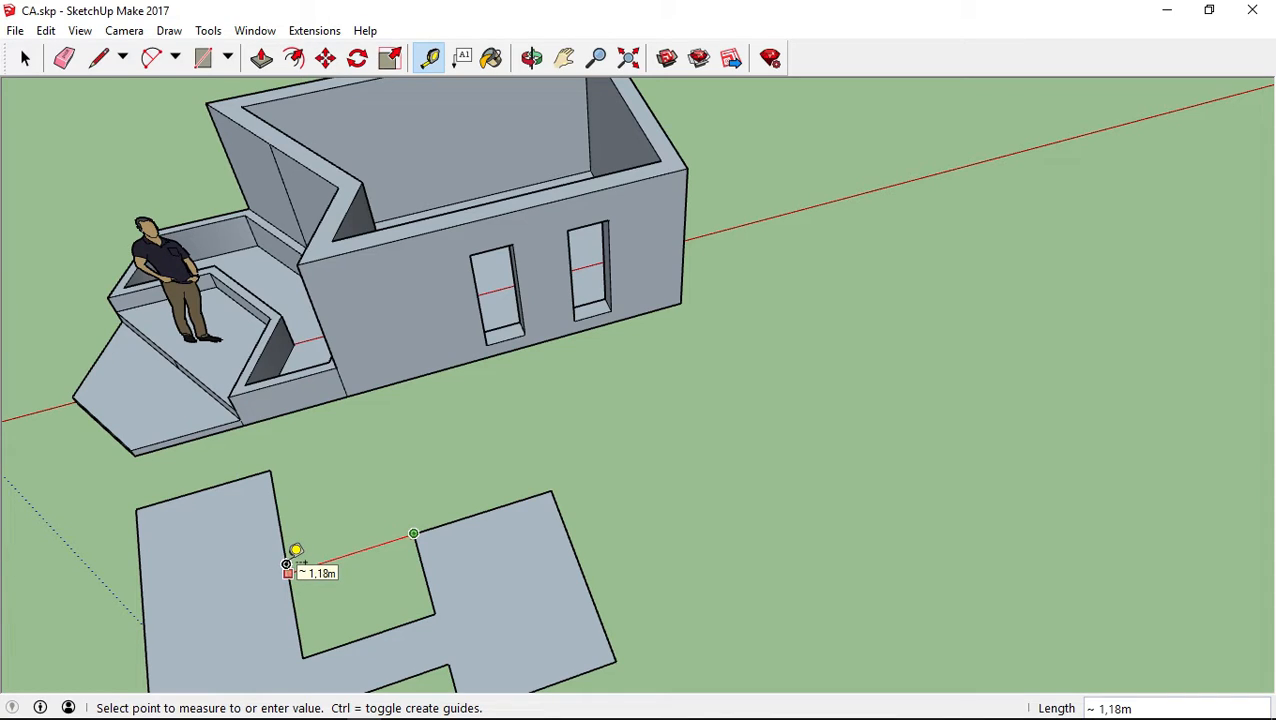
{"action": "left_click", "coordinate": [287, 564]}
Place a guide line along the right wing's back edge, extending across the floor plan's notch
{"action": "middle_click_drag", "start_coordinate": [826, 510], "coordinate": [598, 476]}
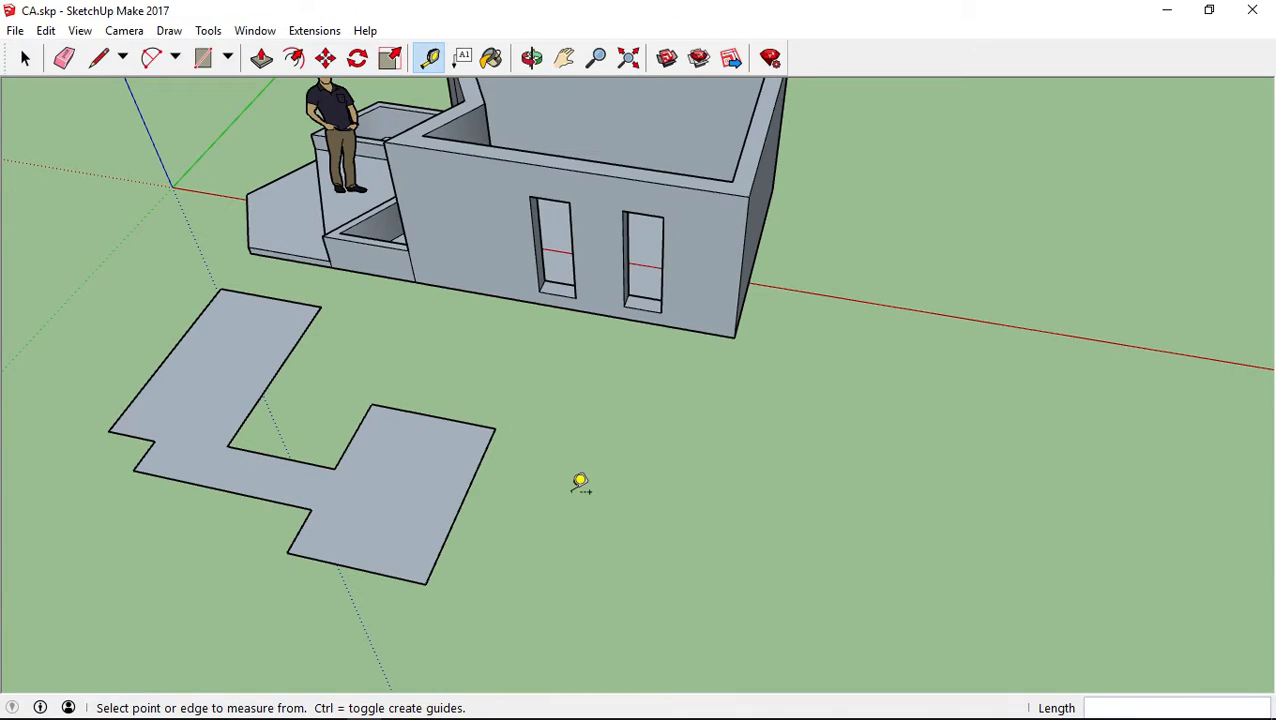
{"action": "left_click", "coordinate": [372, 404]}
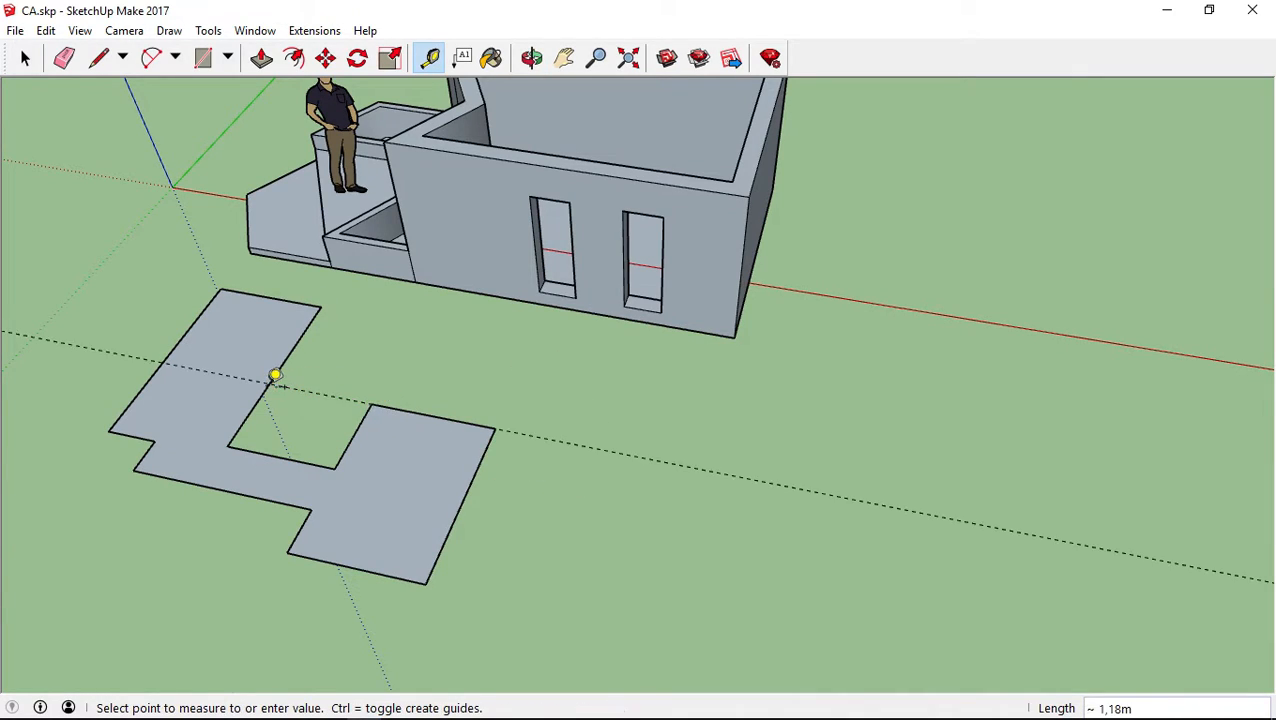
{"action": "left_click", "coordinate": [275, 380]}
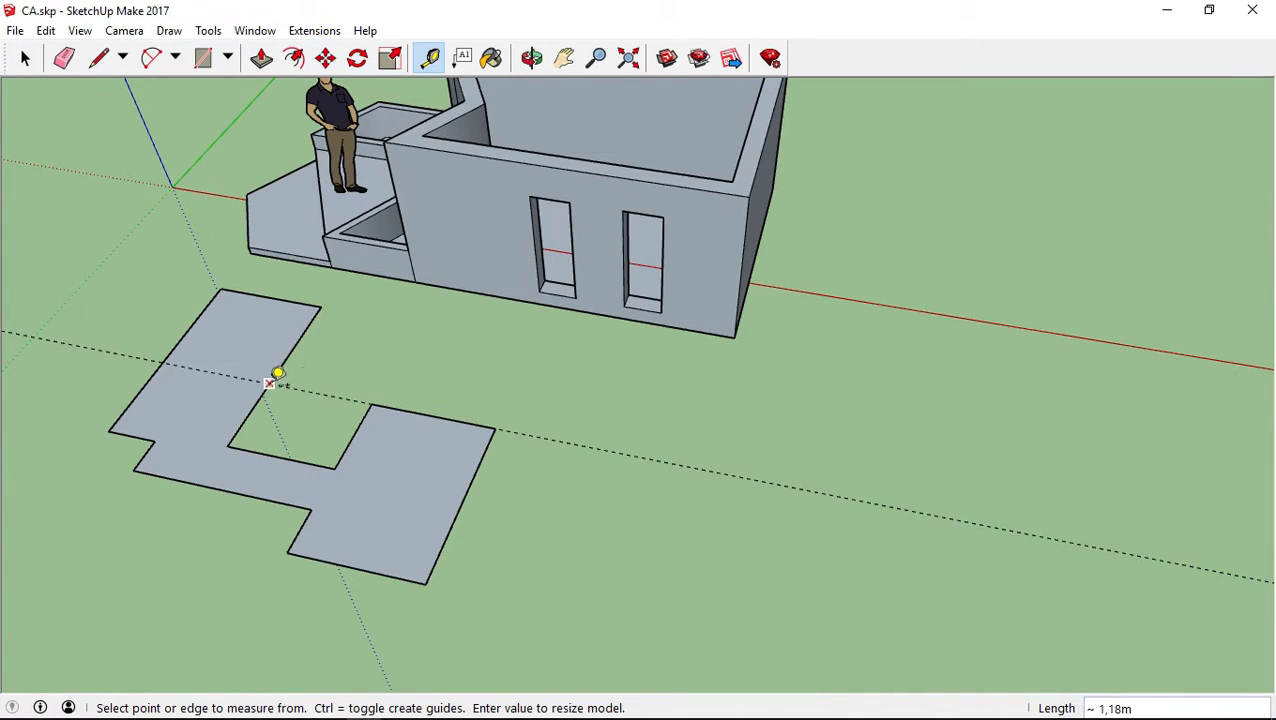
Place a parallel guide 1,87 m from the first one, through the right wing's outer front corner
{"action": "middle_click_drag", "start_coordinate": [826, 462], "coordinate": [930, 456]}
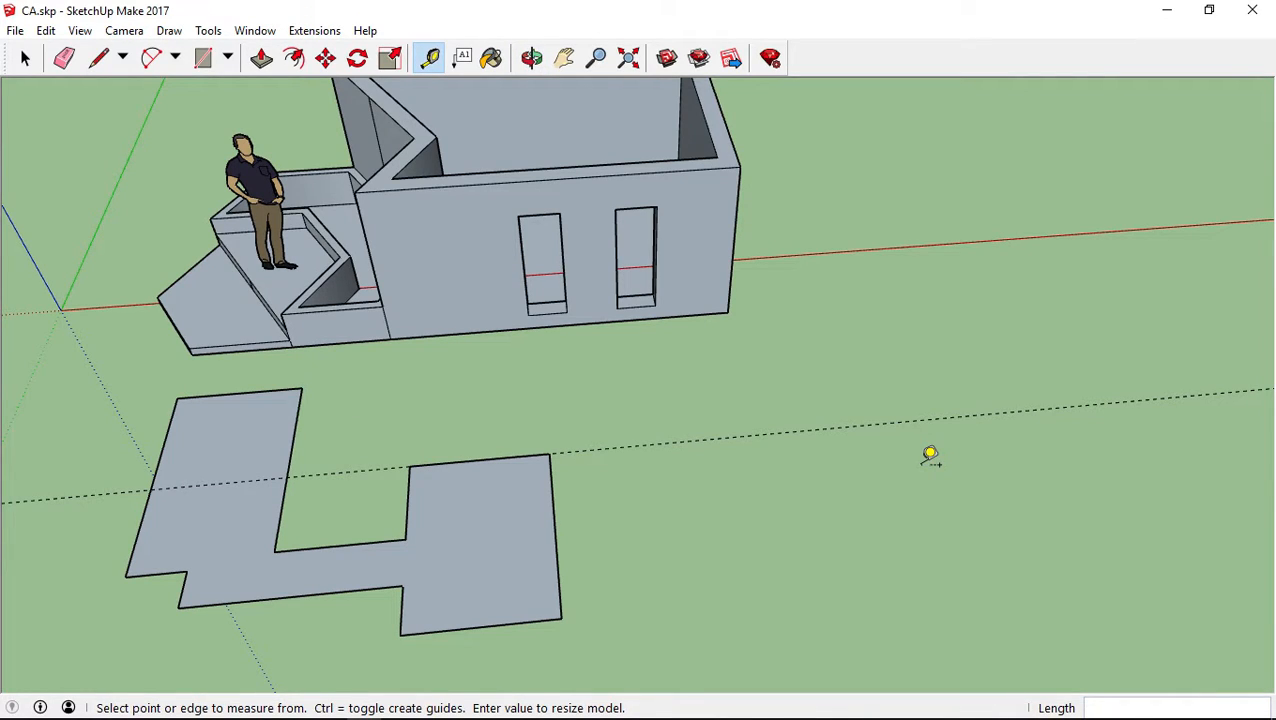
{"action": "middle_click_drag", "start_coordinate": [928, 424], "coordinate": [763, 356]}
{"action": "middle_click_drag", "start_coordinate": [678, 367], "coordinate": [576, 352]}
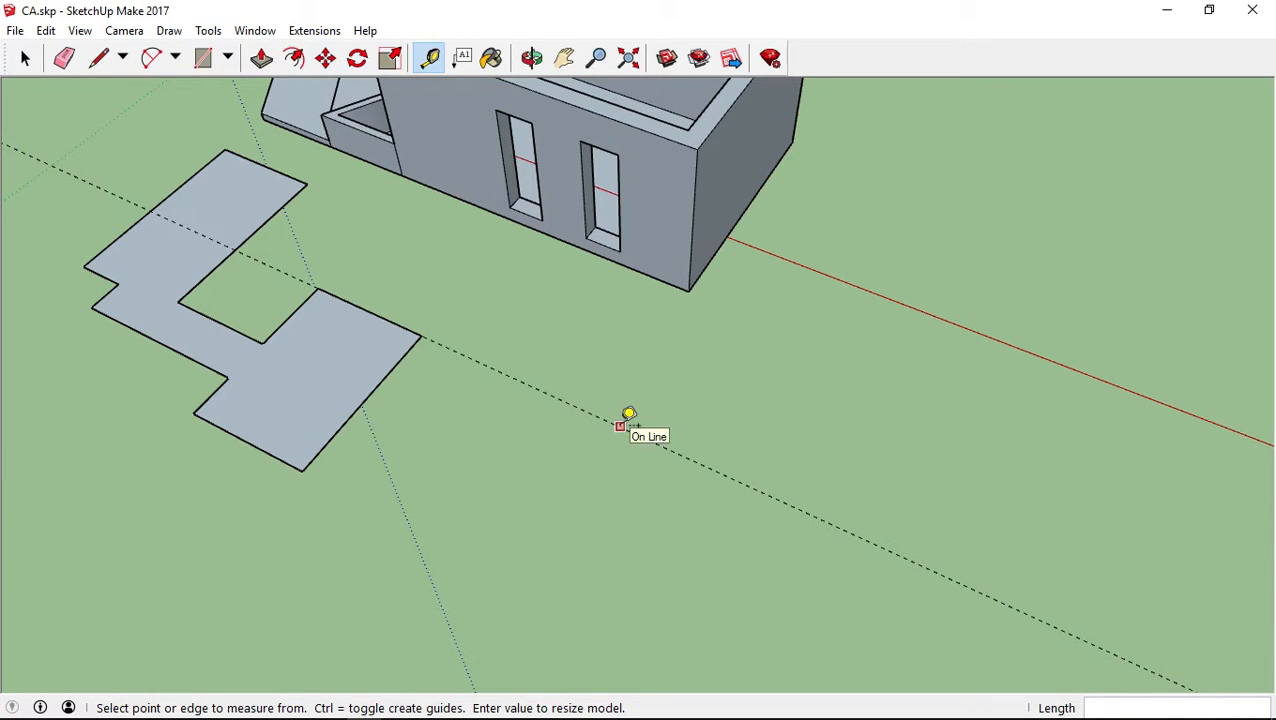
{"action": "left_click", "coordinate": [620, 427]}
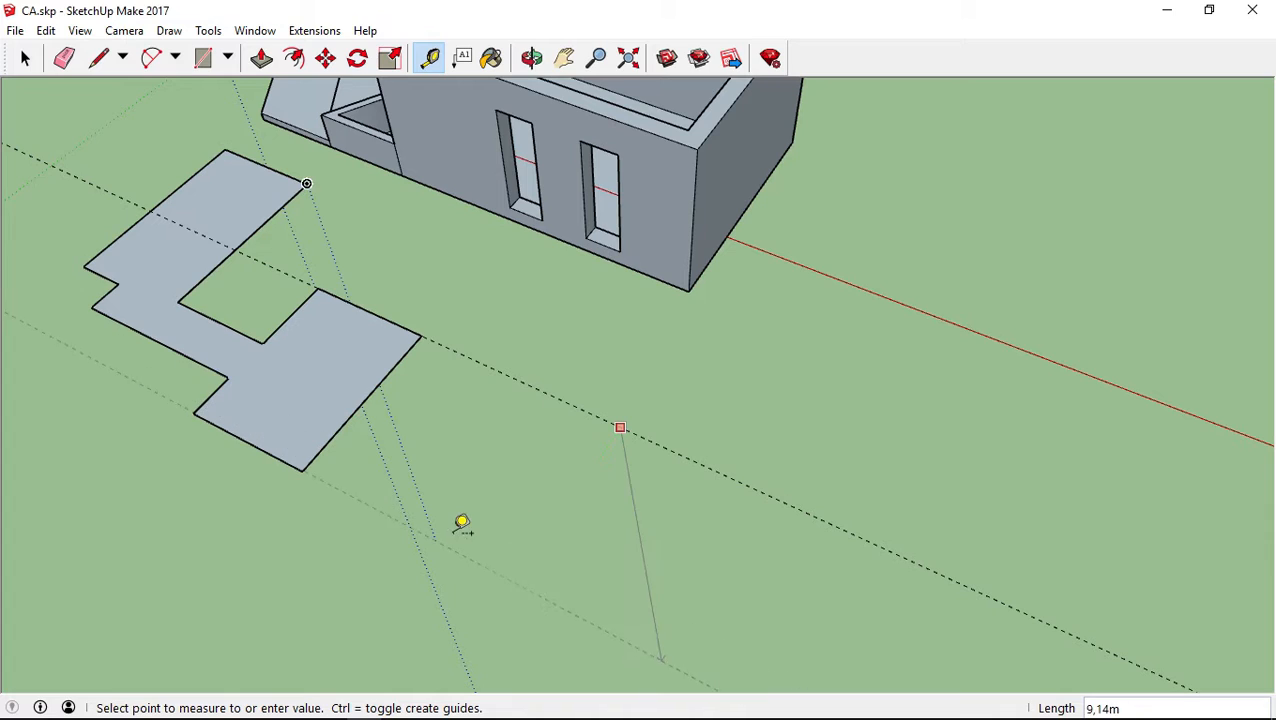
{"action": "left_click", "coordinate": [302, 470]}
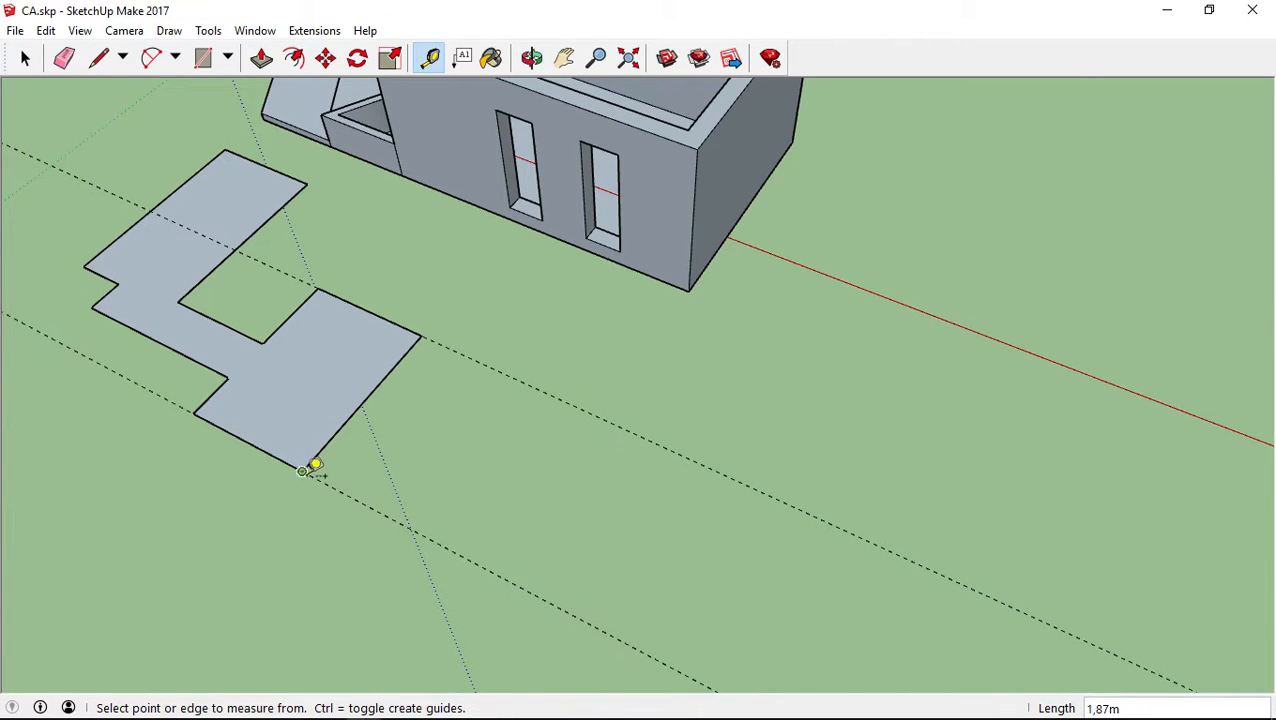
Measure free distances along the green and red directions on the open ground between the two guides
{"action": "middle_click_drag", "start_coordinate": [604, 541], "coordinate": [678, 407]}
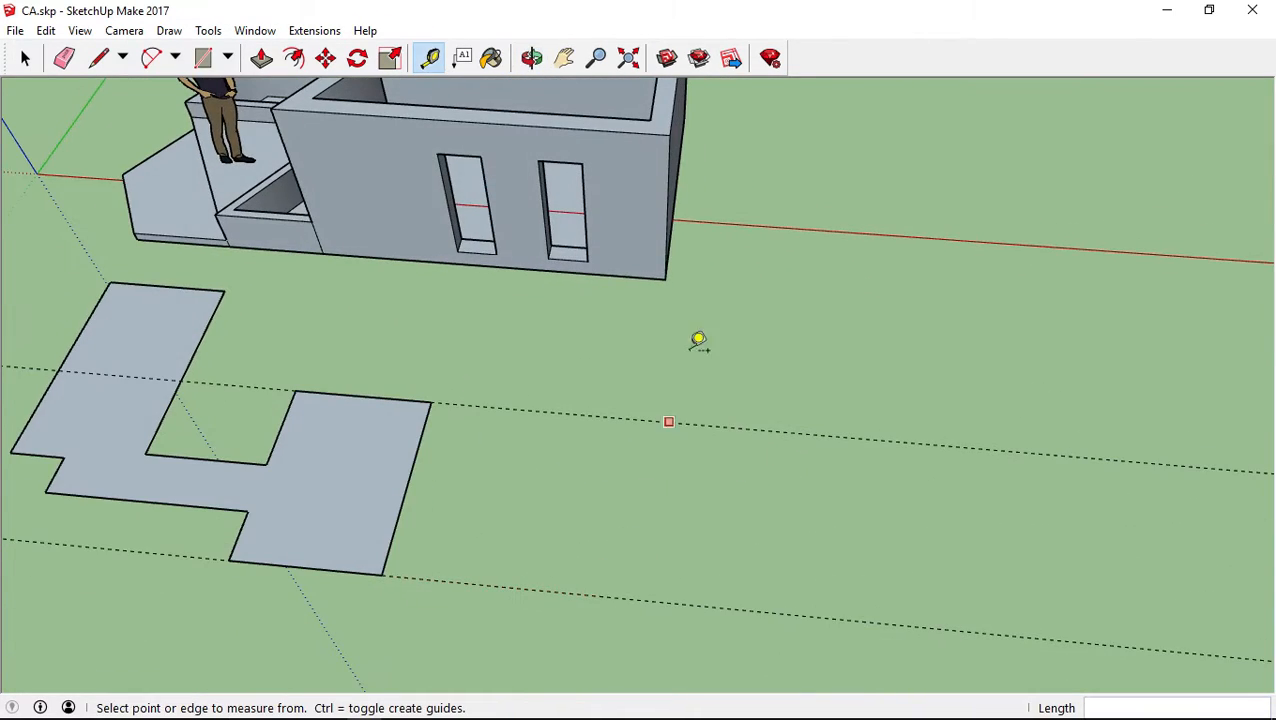
{"action": "middle_click_drag", "start_coordinate": [598, 490], "coordinate": [507, 439]}
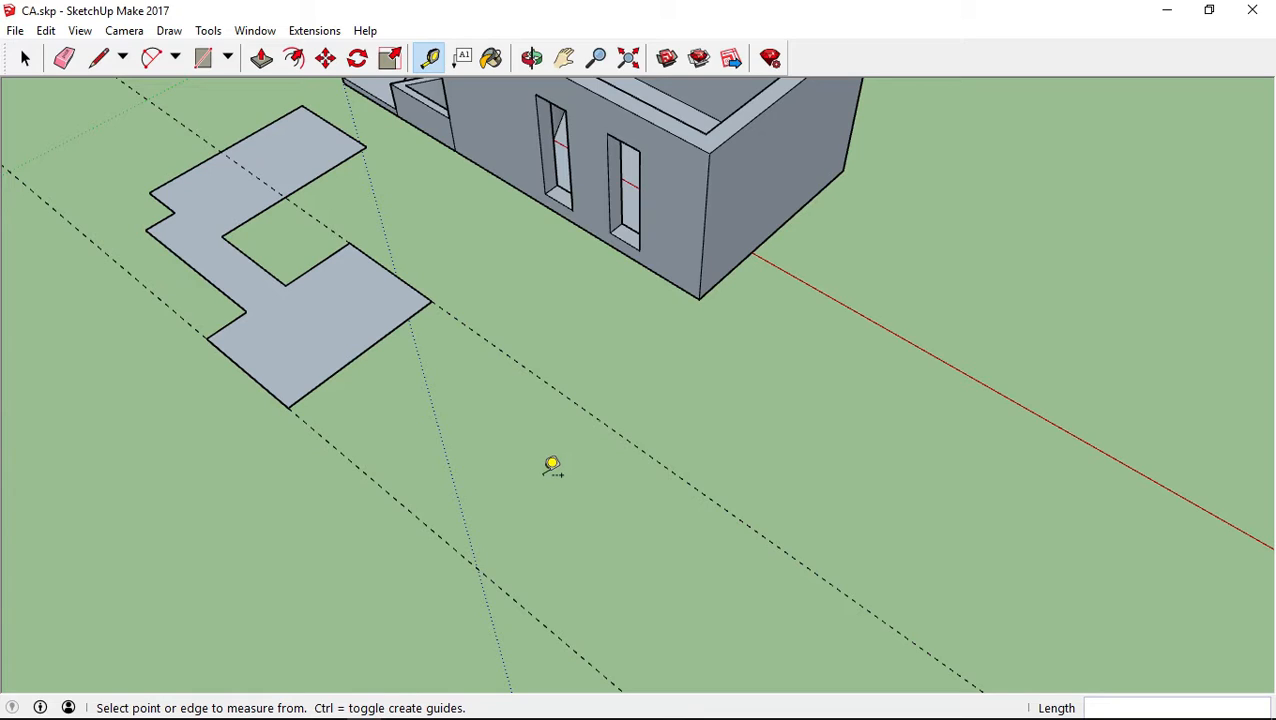
{"action": "left_click", "coordinate": [552, 465]}
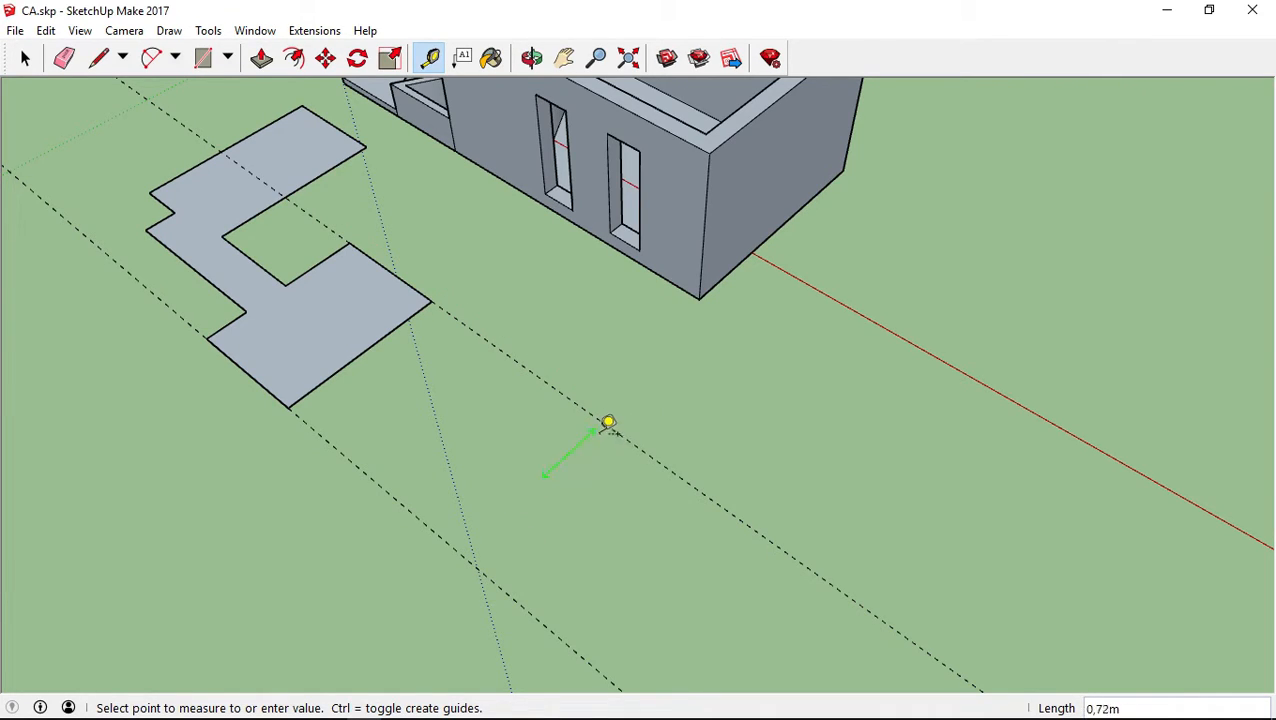
{"action": "left_click", "coordinate": [500, 511]}
{"action": "left_click", "coordinate": [587, 517]}
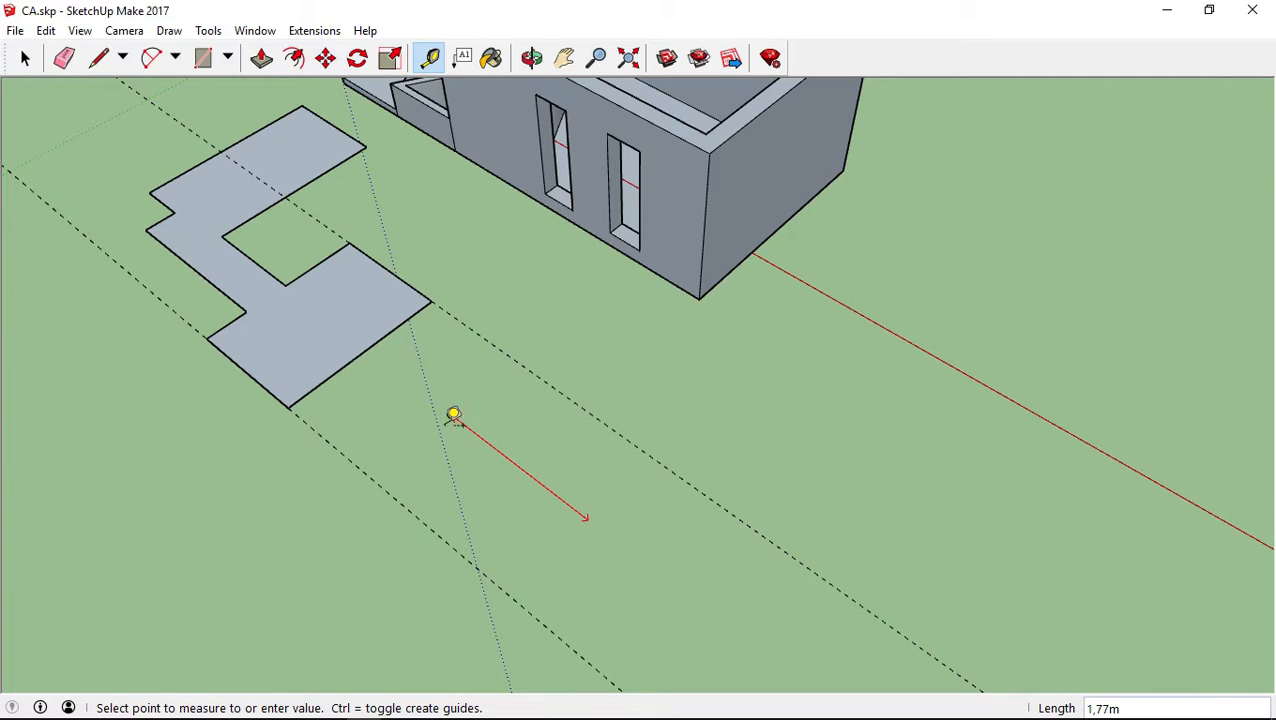
{"action": "left_click", "coordinate": [723, 620]}
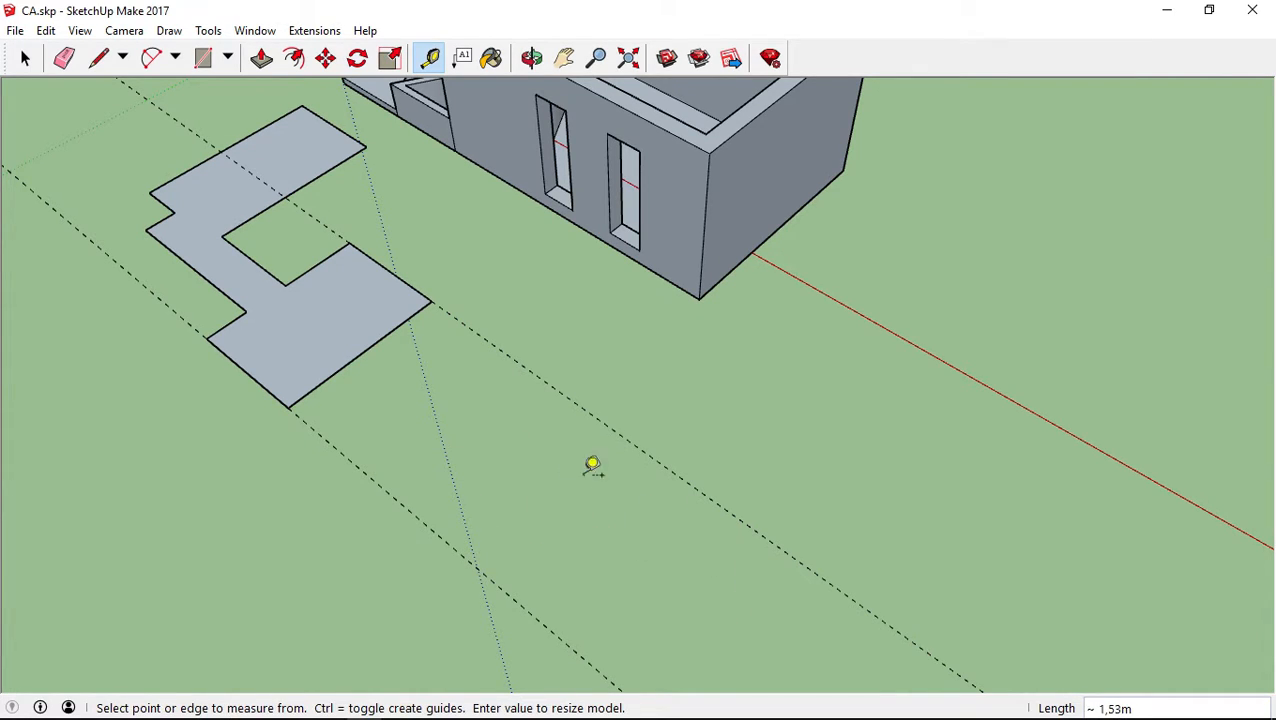
Place a guide parallel to the red axis, 1,26 m from it on the floor plan's side
{"action": "middle_click_drag", "start_coordinate": [521, 465], "coordinate": [672, 382]}
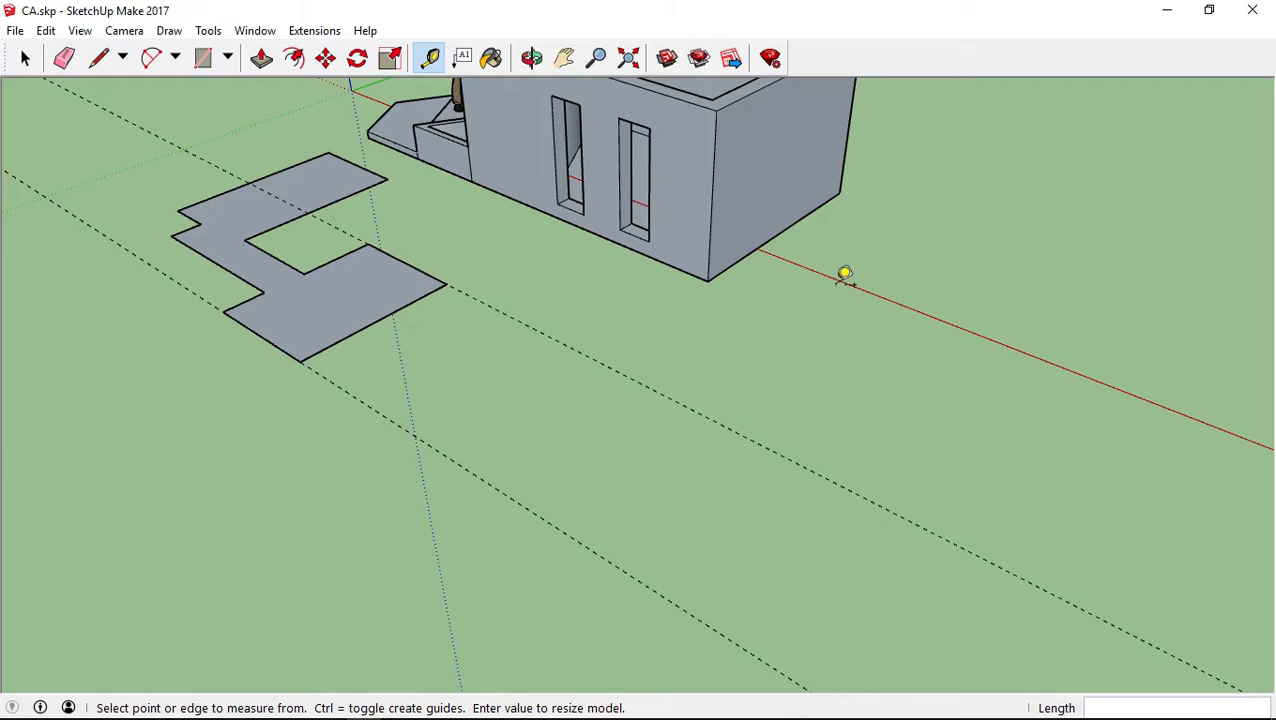
{"action": "middle_click_drag", "start_coordinate": [843, 273], "coordinate": [723, 396]}
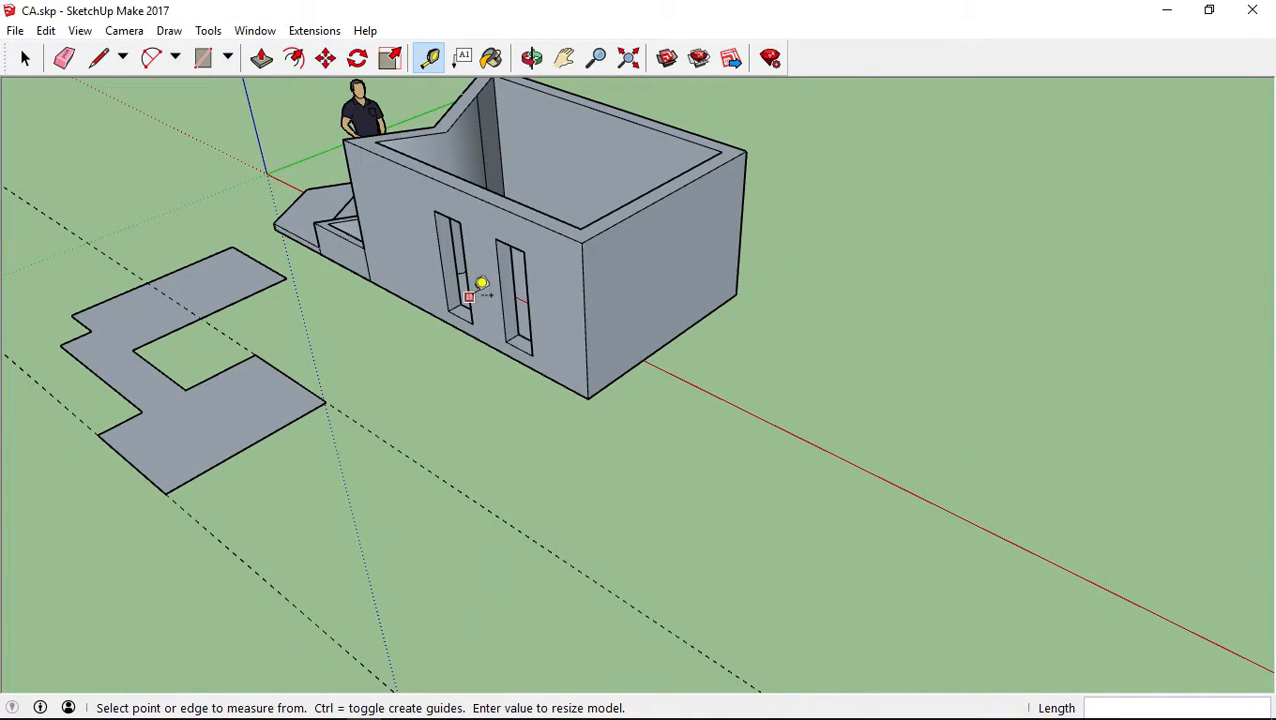
{"action": "left_click", "coordinate": [751, 412]}
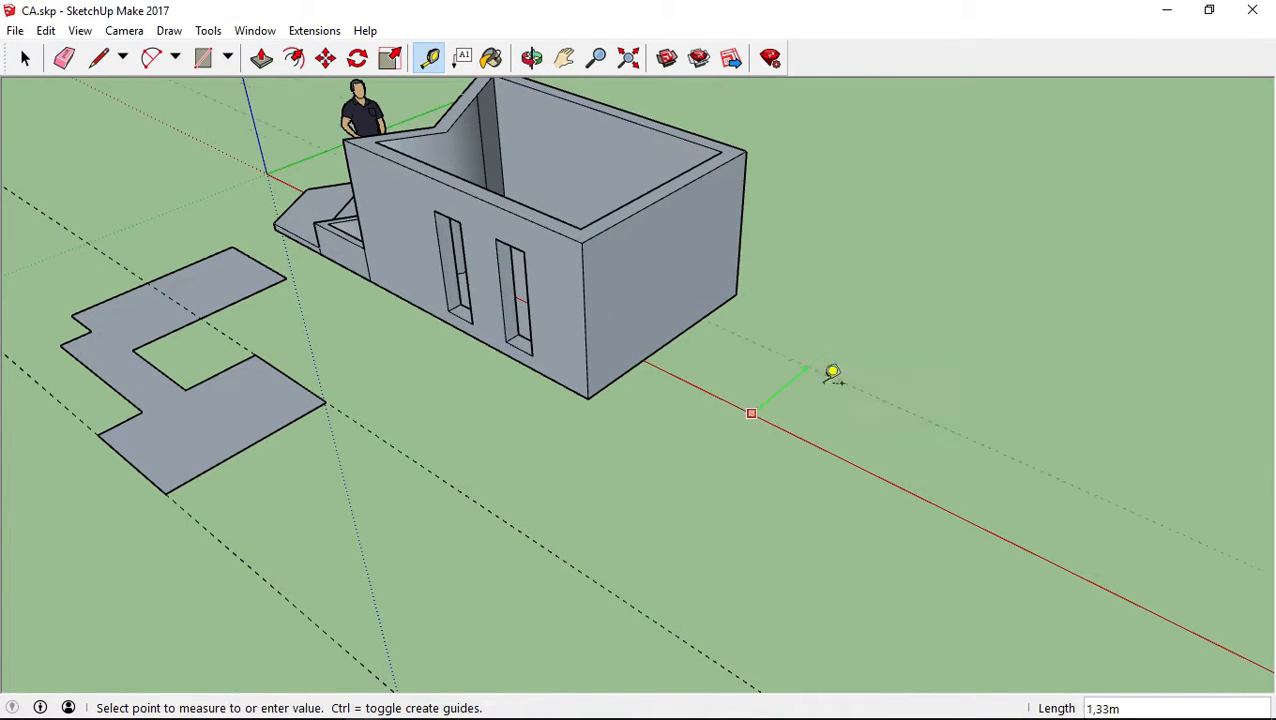
{"action": "left_click", "coordinate": [706, 476]}
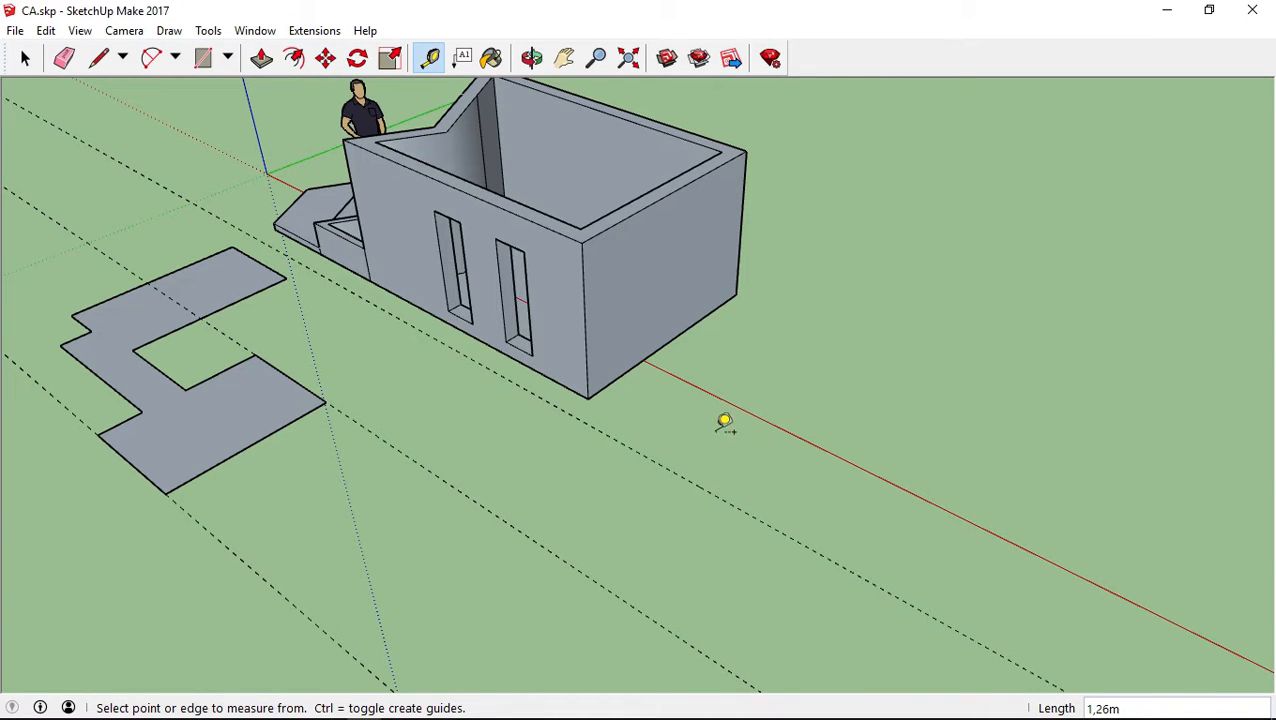
Try placing a guide parallel to the blue axis, 1,93 m away from it
{"action": "left_click", "coordinate": [257, 135]}
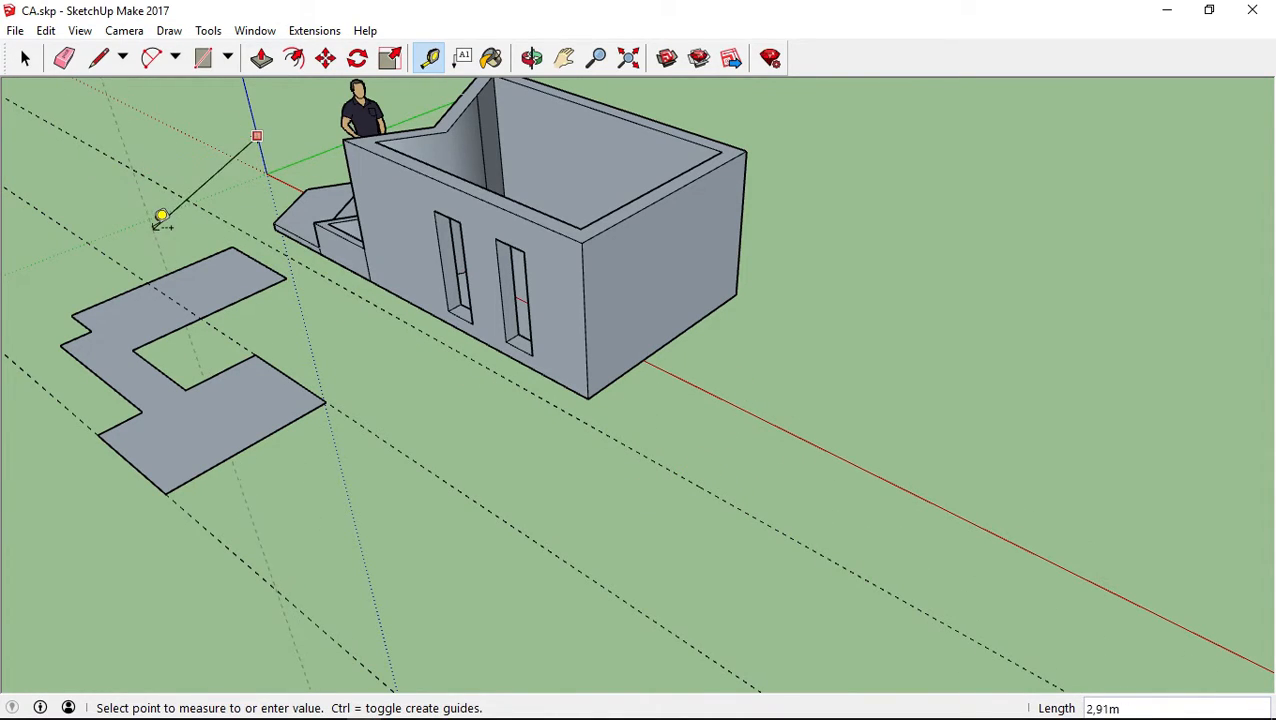
{"action": "left_click", "coordinate": [150, 216]}
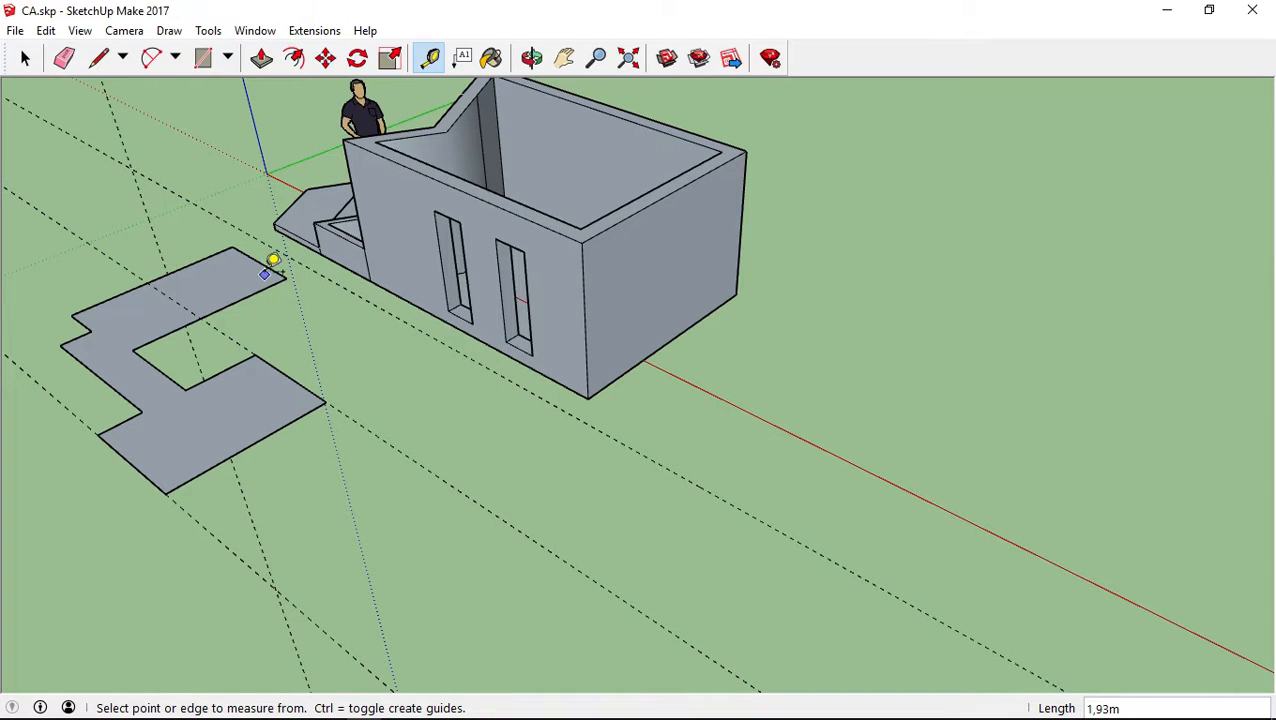
{"action": "mouse_move", "coordinate": [319, 382]}
{"action": "middle_mouse_down"}
{"action": "mouse_move", "coordinate": [447, 206]}
{"action": "mouse_move", "coordinate": [313, 349]}
{"action": "mouse_move", "coordinate": [330, 389]}
{"action": "middle_mouse_up"}
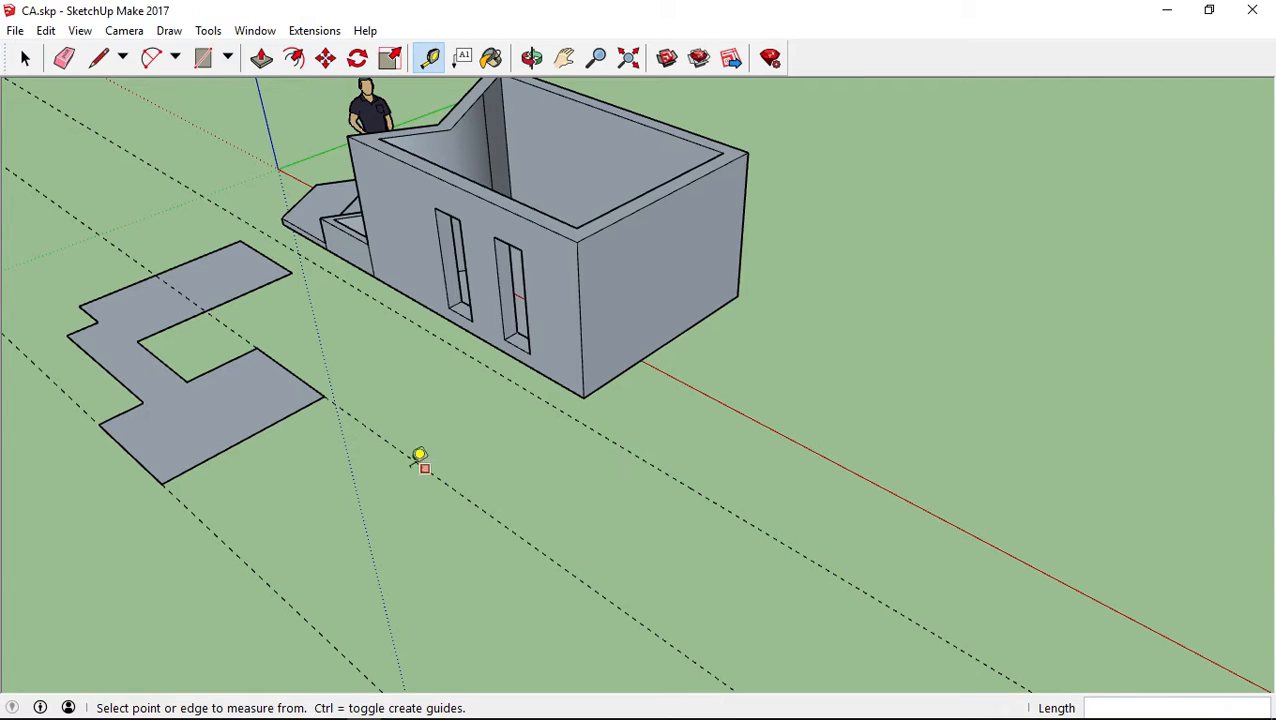
Measure outward from the right wing's outer edge onto the open ground, from its midpoint and from near its back corner
{"action": "middle_click_drag", "start_coordinate": [447, 450], "coordinate": [365, 492]}
{"action": "left_click", "coordinate": [258, 466]}
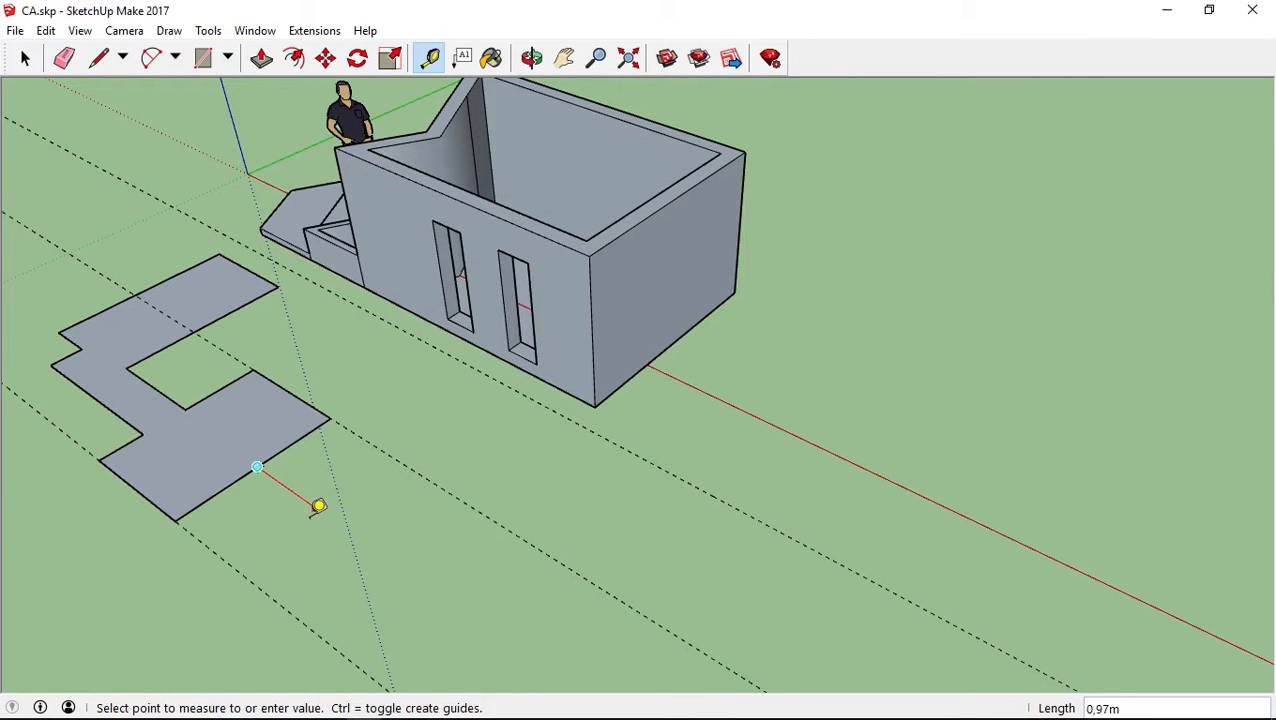
{"action": "left_click", "coordinate": [318, 487]}
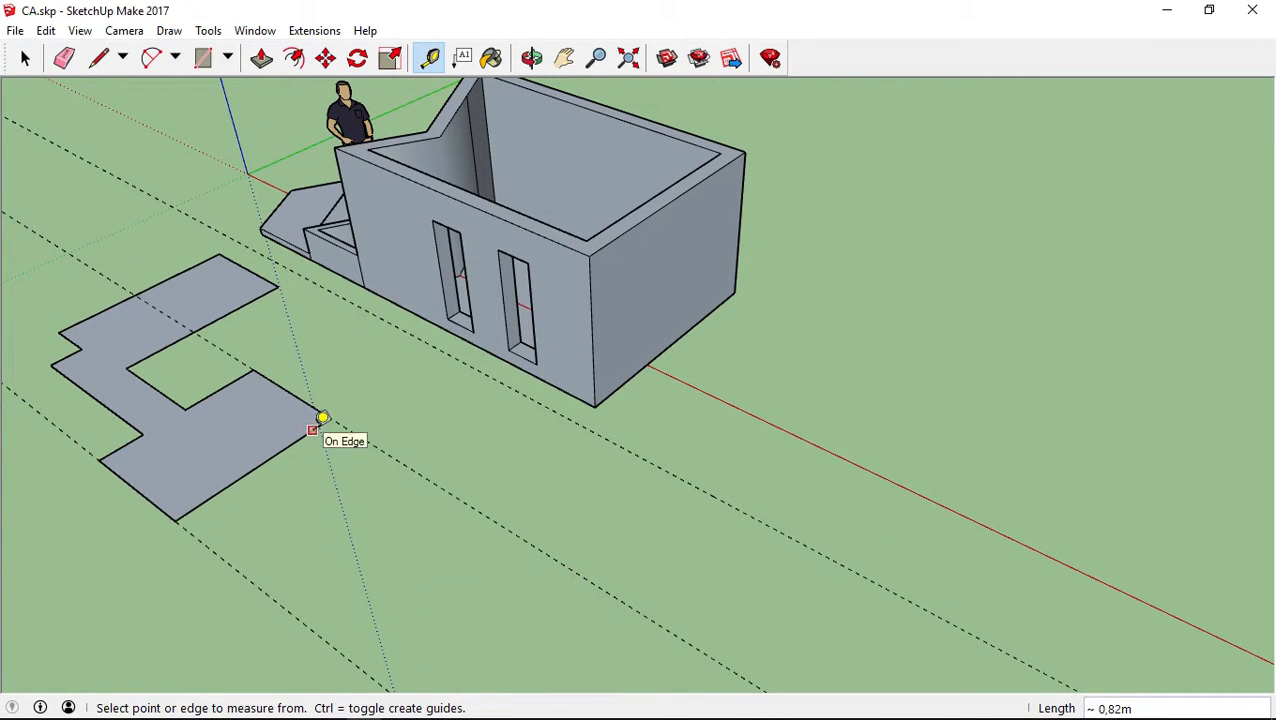
{"action": "left_click", "coordinate": [312, 430]}
{"action": "middle_click_drag", "start_coordinate": [354, 472], "coordinate": [567, 481]}
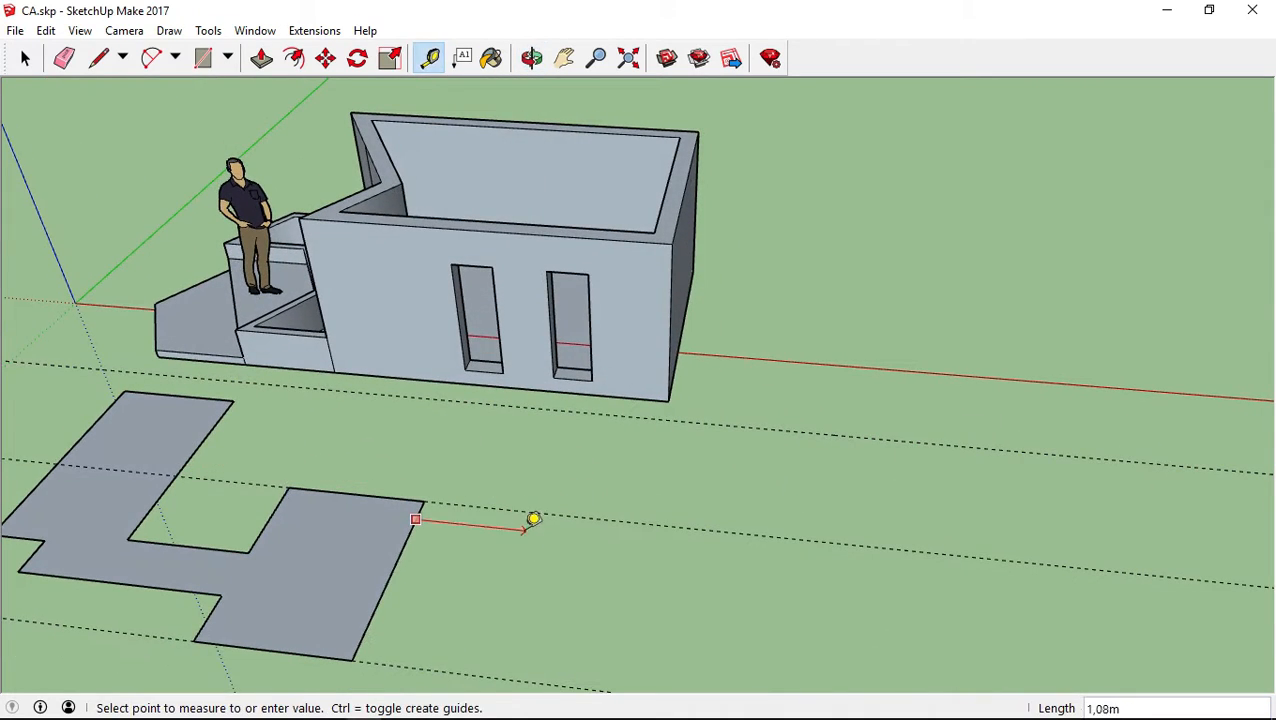
{"action": "left_click", "coordinate": [560, 518]}
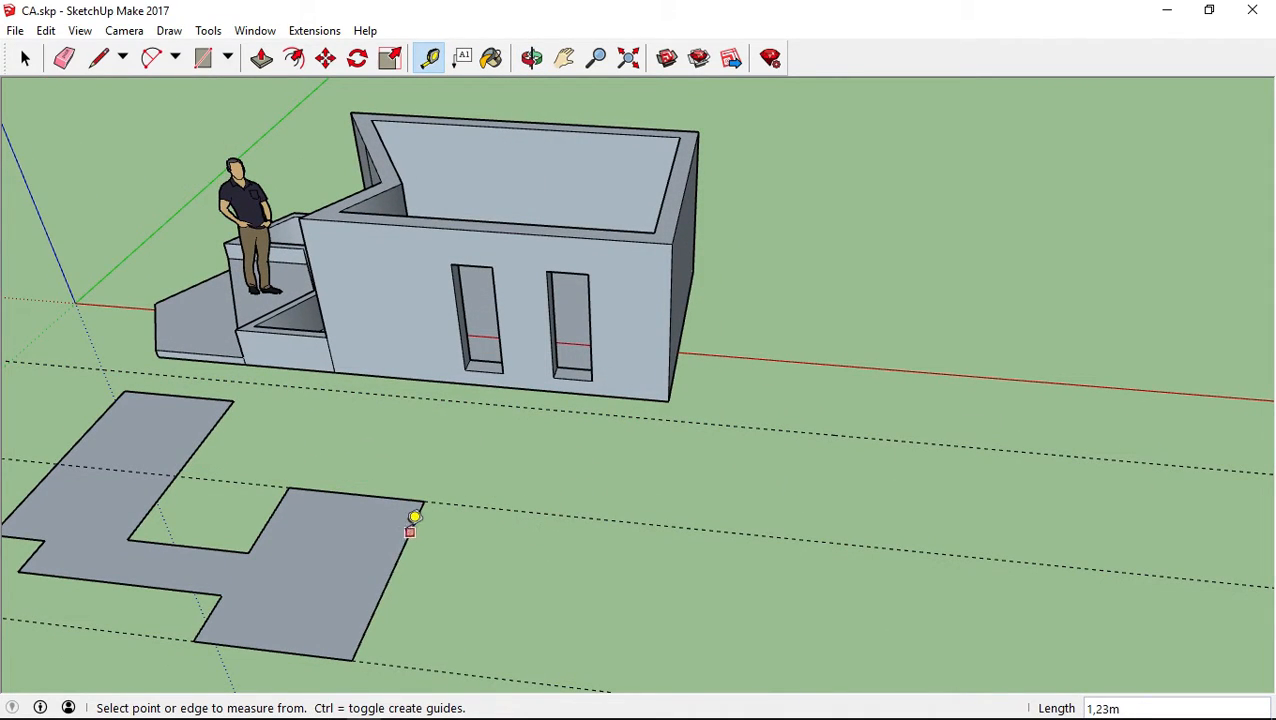
Measure between the two floor plan guides, from the green axis to the ground, and beside the right wing's outer edge
{"action": "left_click", "coordinate": [371, 662]}
{"action": "left_click", "coordinate": [441, 501]}
{"action": "left_click", "coordinate": [117, 266]}
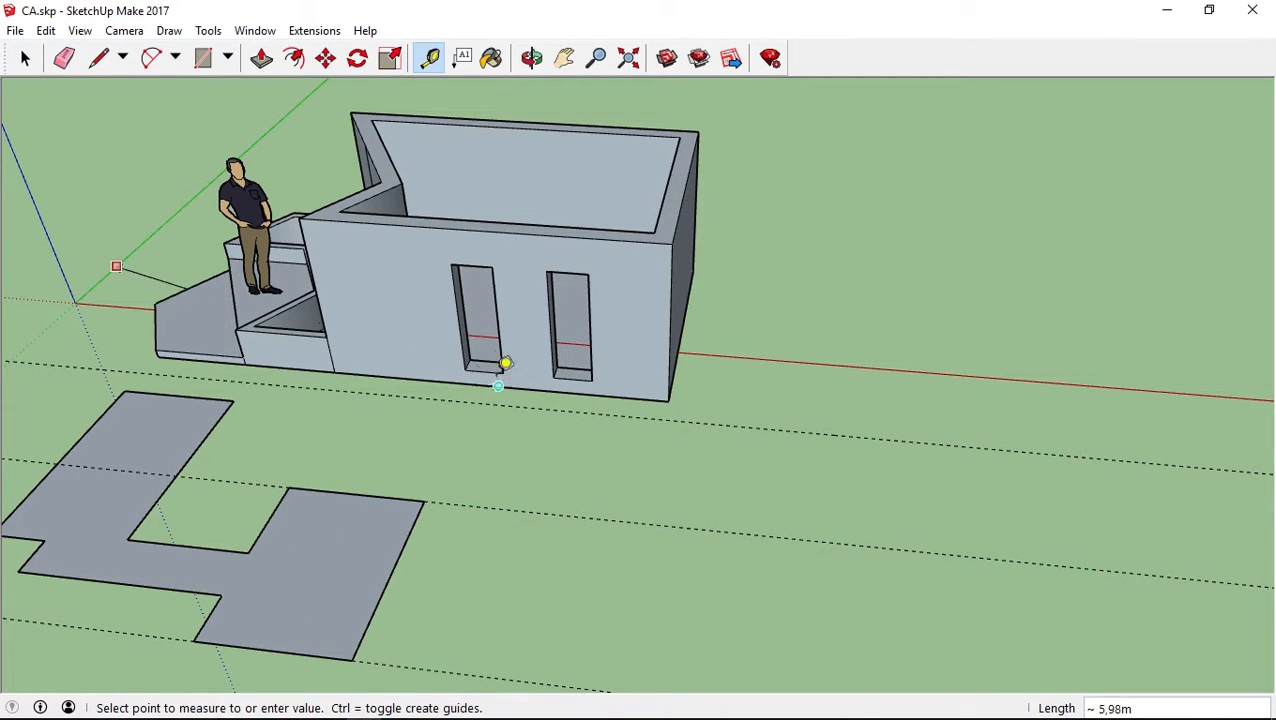
{"action": "left_click", "coordinate": [253, 414]}
{"action": "left_click", "coordinate": [419, 512]}
{"action": "left_click", "coordinate": [436, 543]}
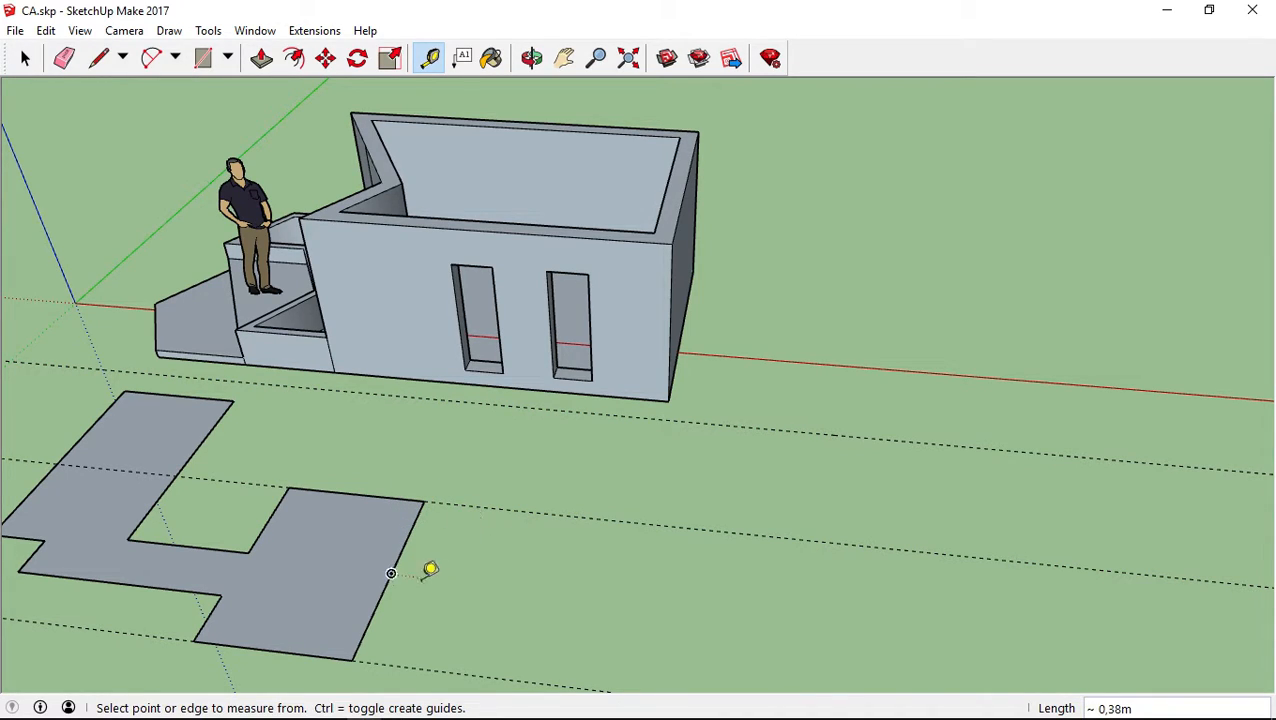
Try to set a 1,5 m distance along the red direction from the midpoint of the right wing's outer edge
{"action": "left_click", "coordinate": [392, 573]}
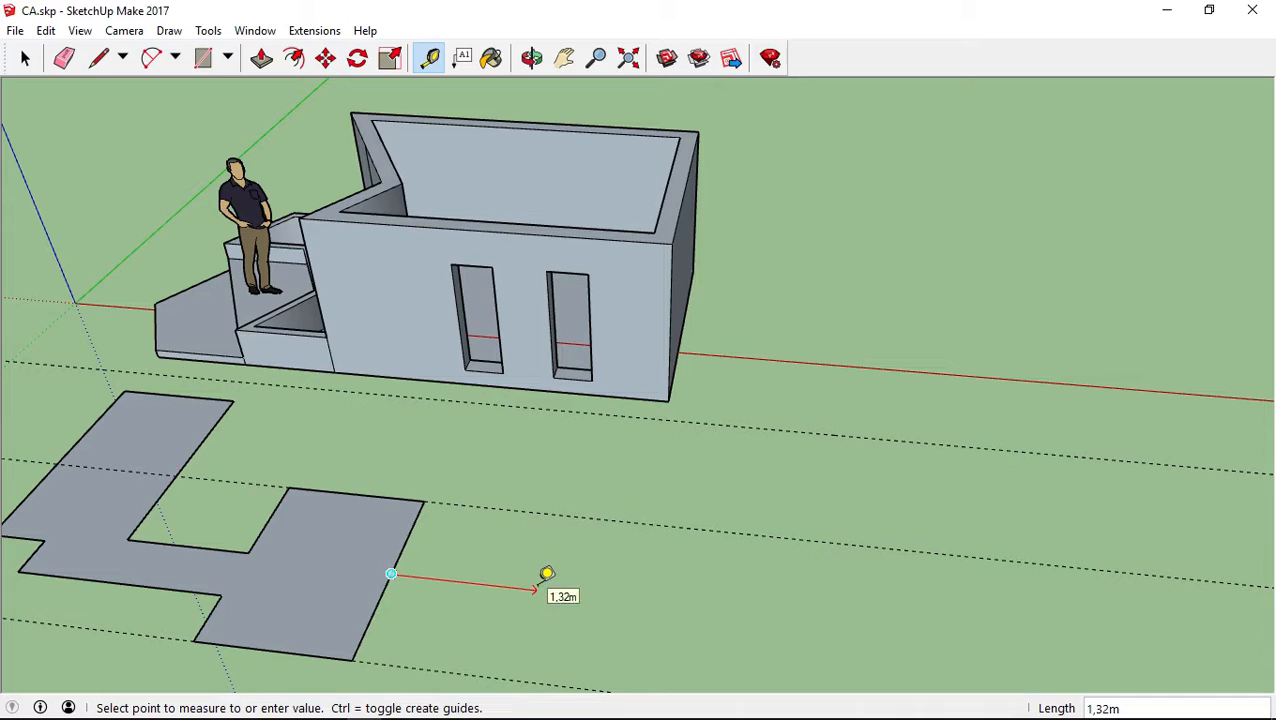
{"action": "key", "text": "Return"}
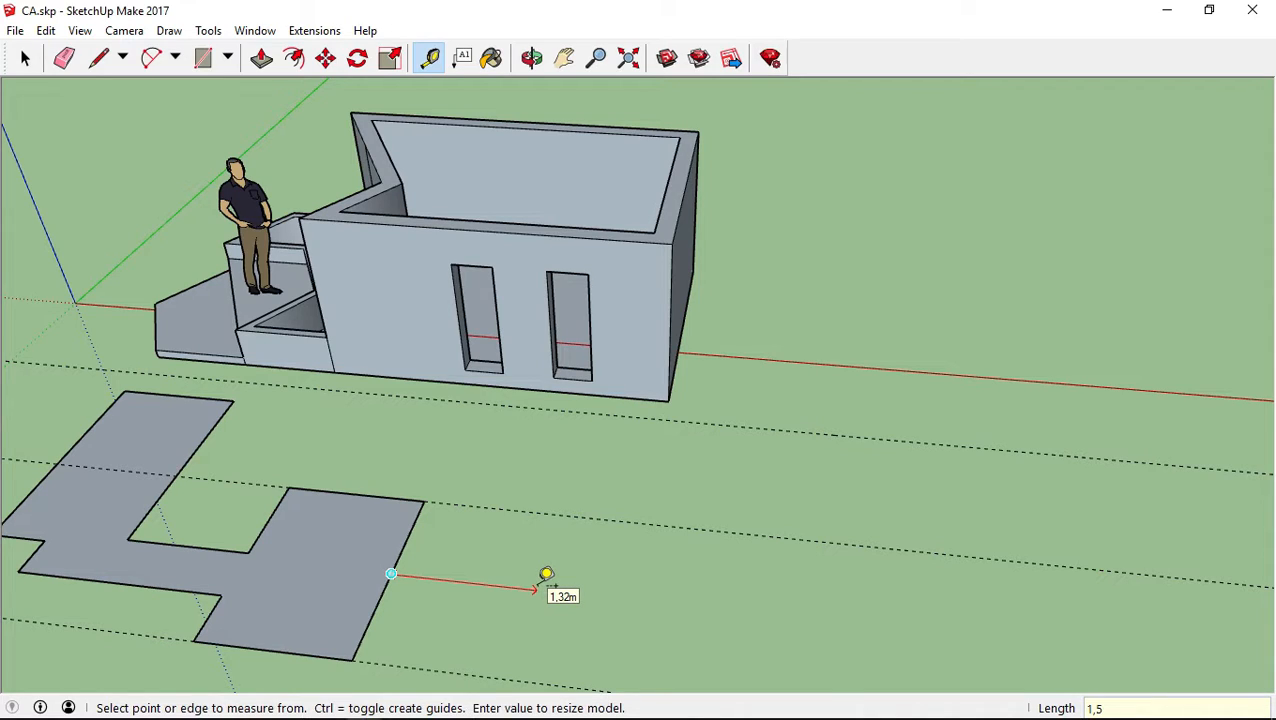
Measure from each of the two floor plan guides to the ground between them, and from one guide to the other
{"action": "left_click", "coordinate": [532, 512]}
{"action": "left_click", "coordinate": [513, 568]}
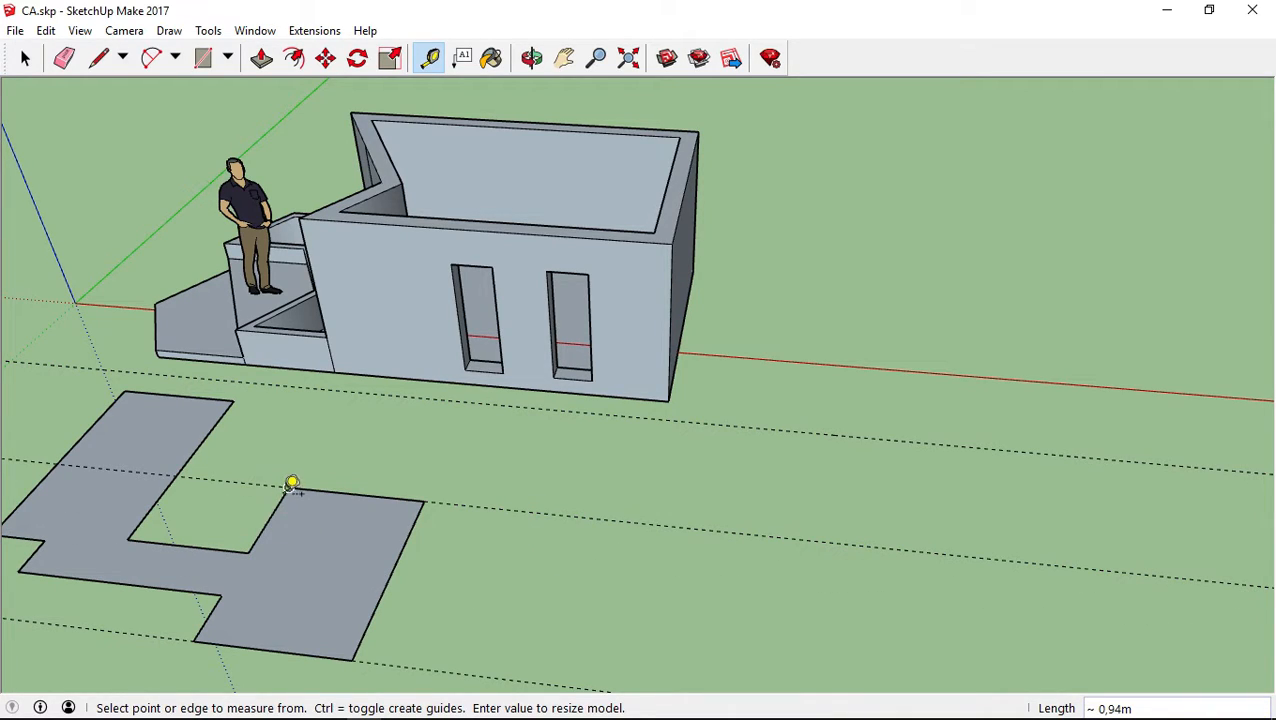
{"action": "left_click", "coordinate": [572, 516]}
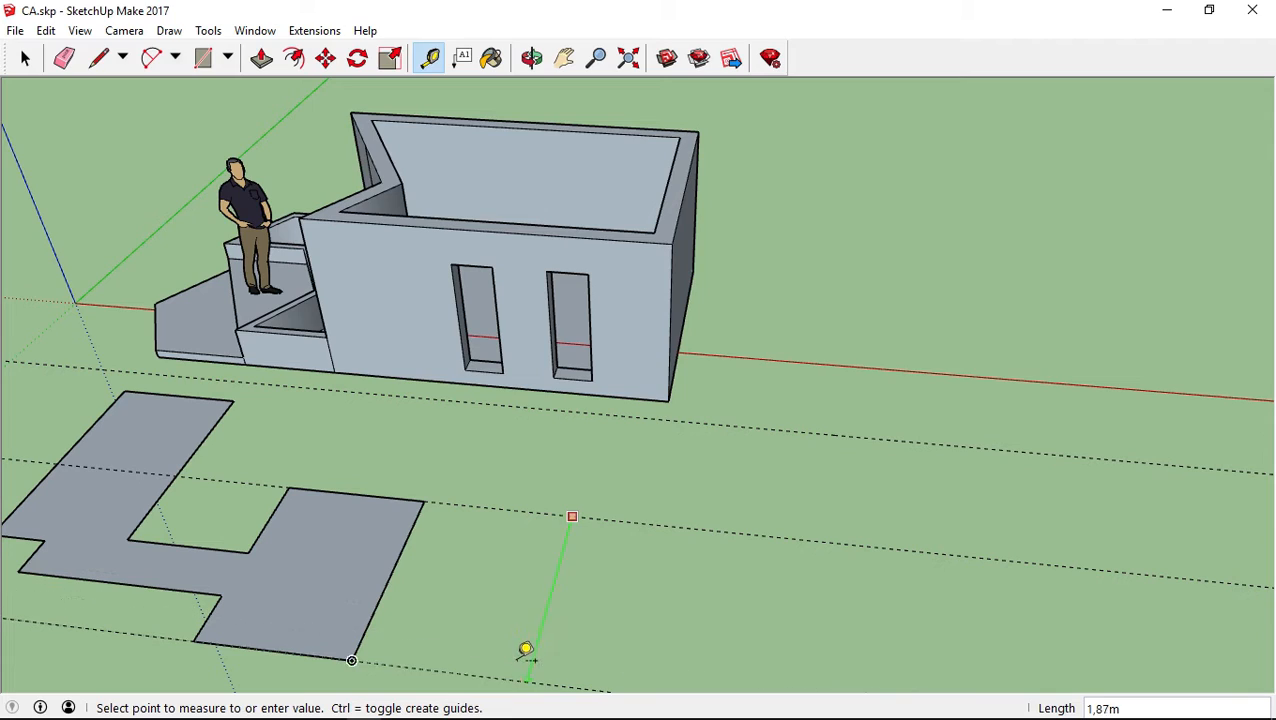
{"action": "left_click", "coordinate": [521, 655]}
{"action": "left_click", "coordinate": [459, 673]}
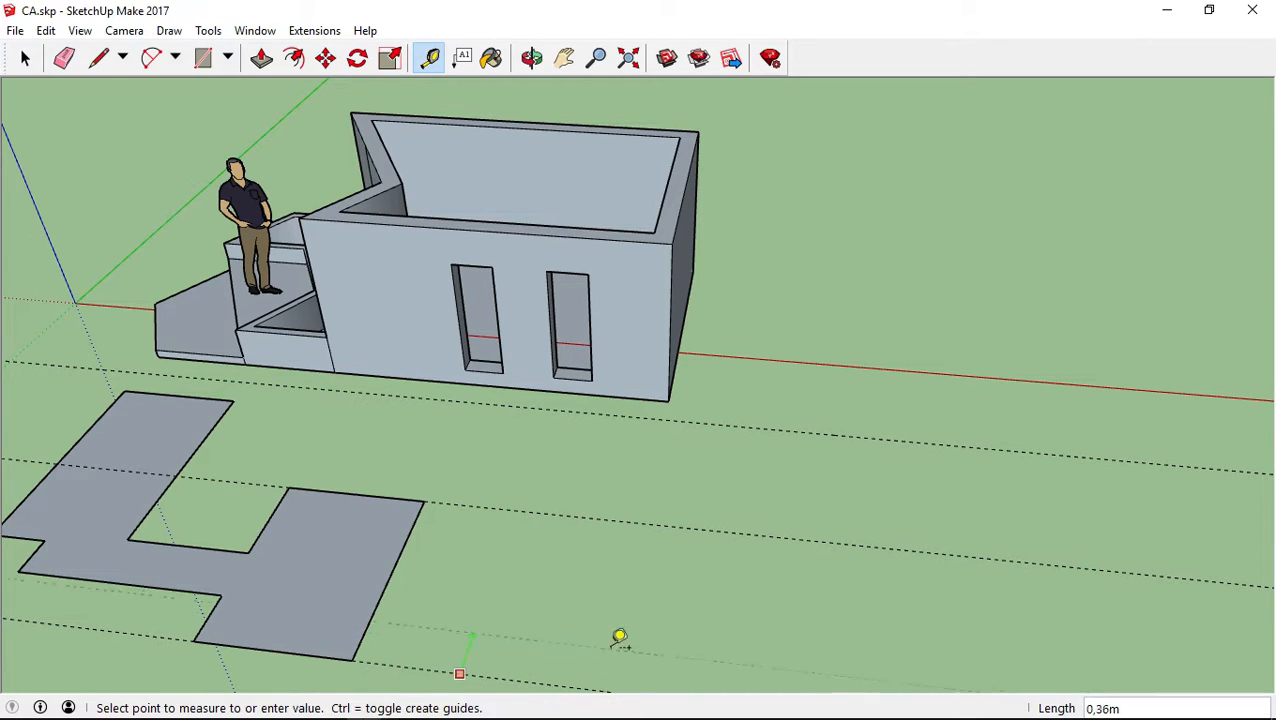
{"action": "left_click", "coordinate": [559, 577]}
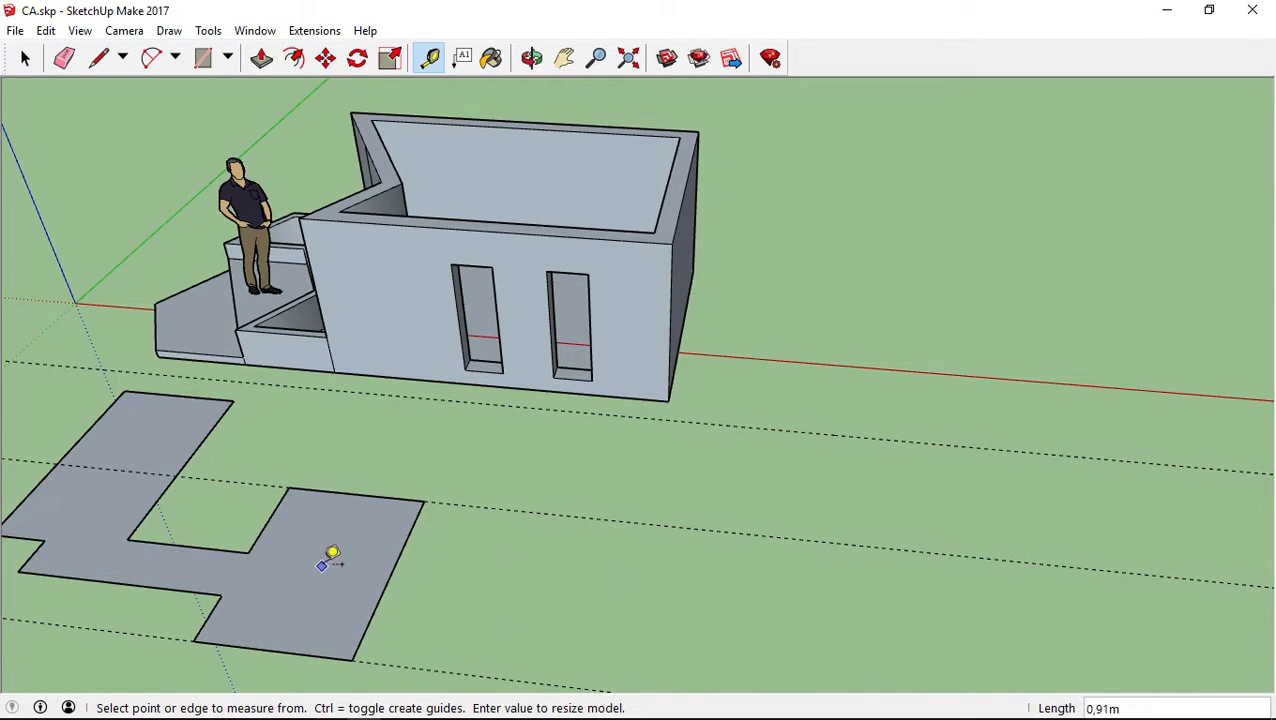
Create a guide parallel to the right wing's outer edge, 1,5 m outward along the red direction from its midpoint
{"action": "left_click", "coordinate": [391, 573]}
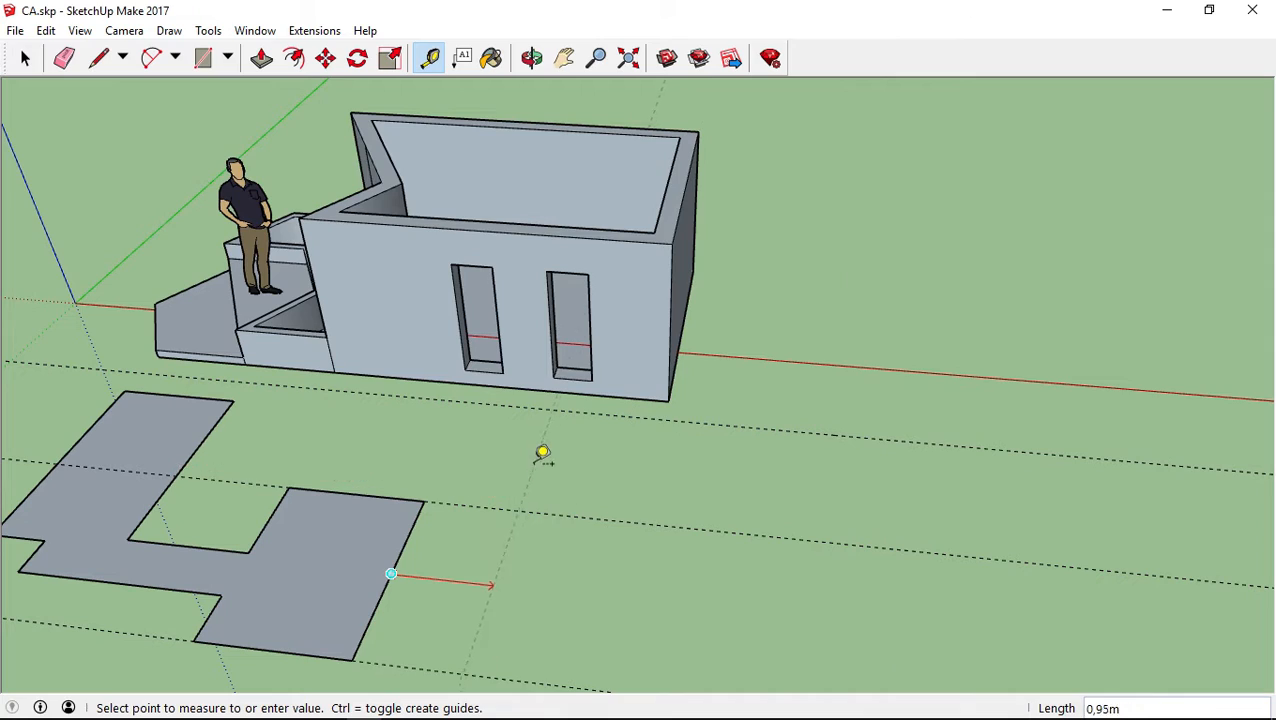
{"action": "left_click", "coordinate": [507, 590]}
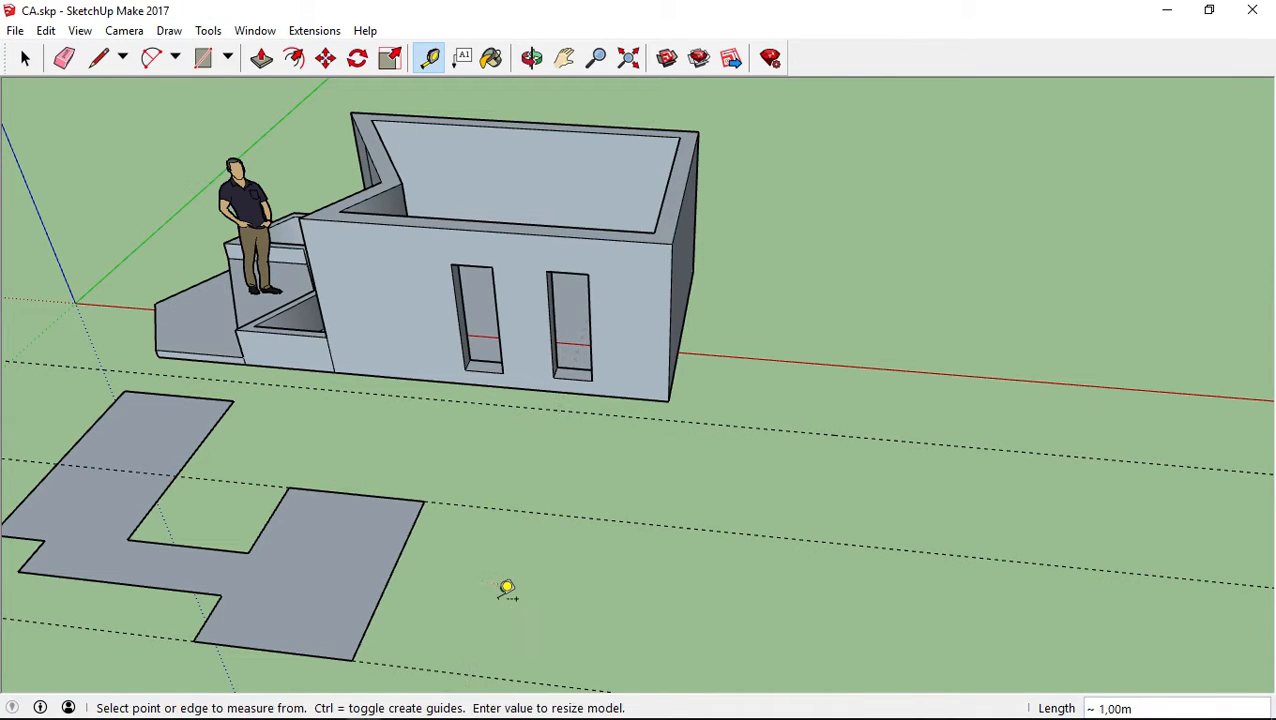
{"action": "left_click", "coordinate": [391, 573]}
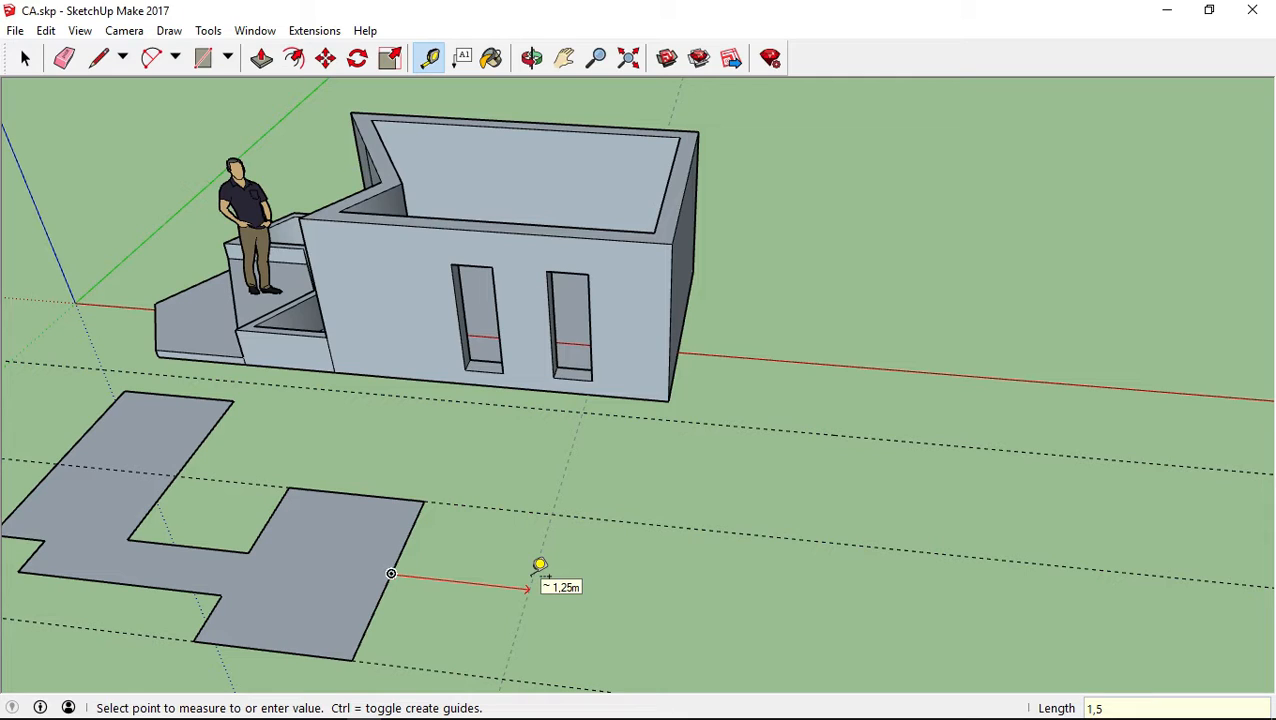
{"action": "key", "text": "Return"}
{"action": "middle_click_drag", "start_coordinate": [531, 576], "coordinate": [345, 440], "text": "shift"}
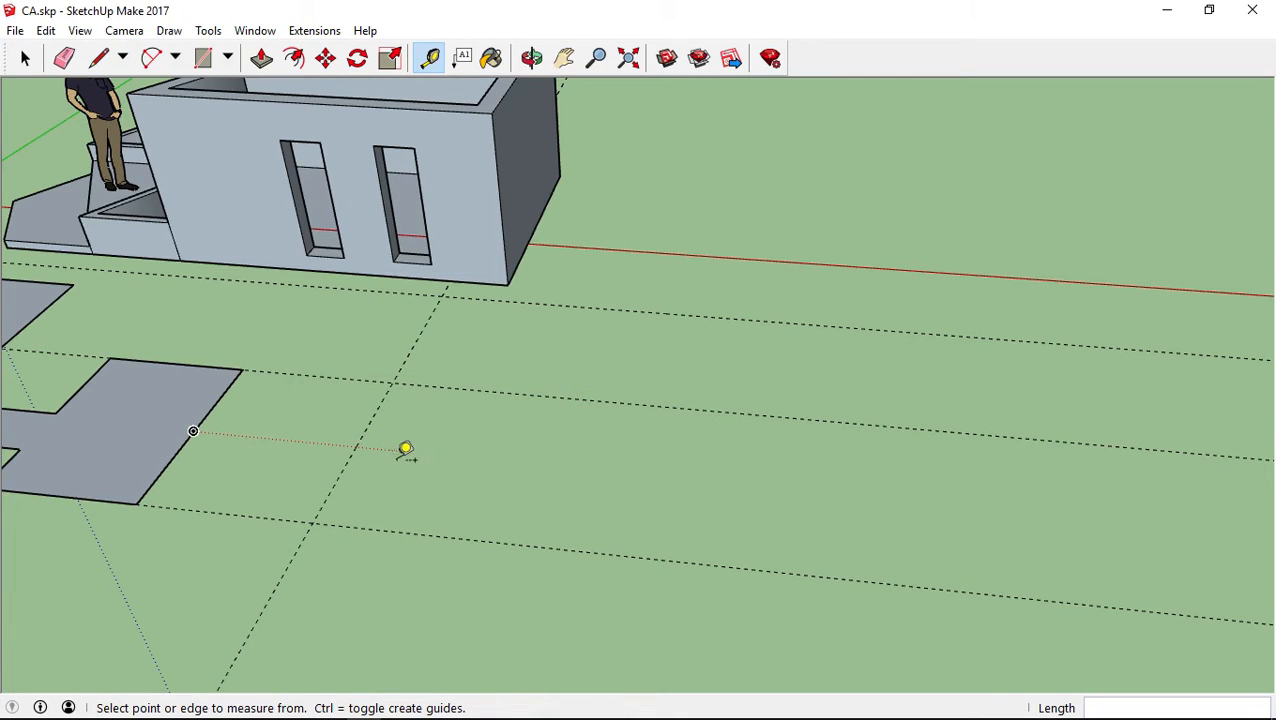
Measure outward along the red direction from several points on the guide beside the right wing to the open ground
{"action": "left_click", "coordinate": [356, 446]}
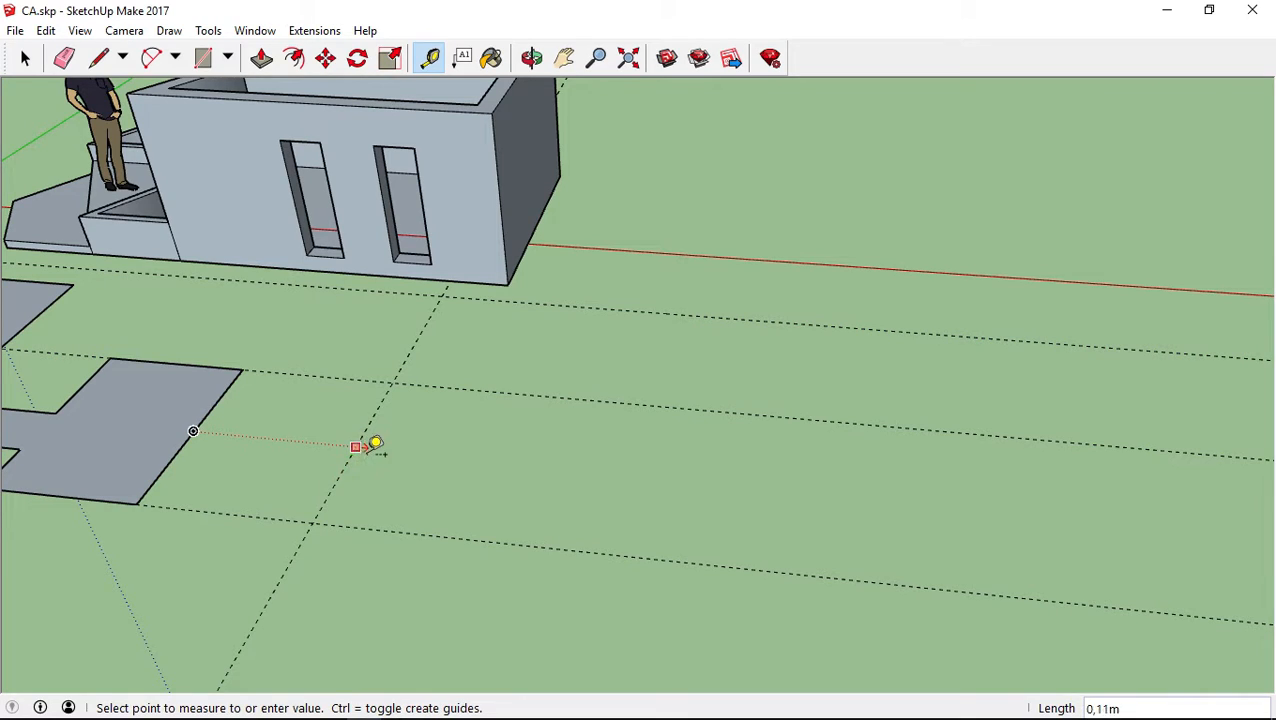
{"action": "left_click", "coordinate": [517, 452]}
{"action": "middle_click_drag", "start_coordinate": [518, 441], "coordinate": [464, 481]}
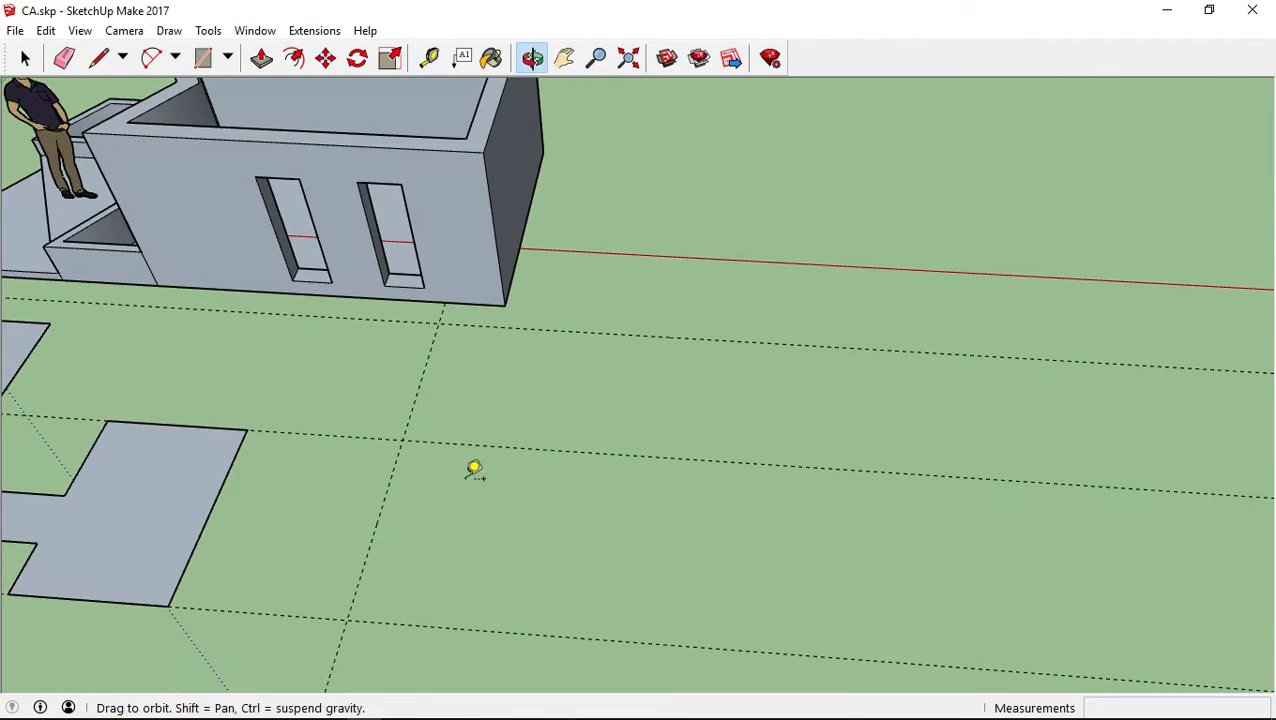
{"action": "left_click", "coordinate": [384, 498]}
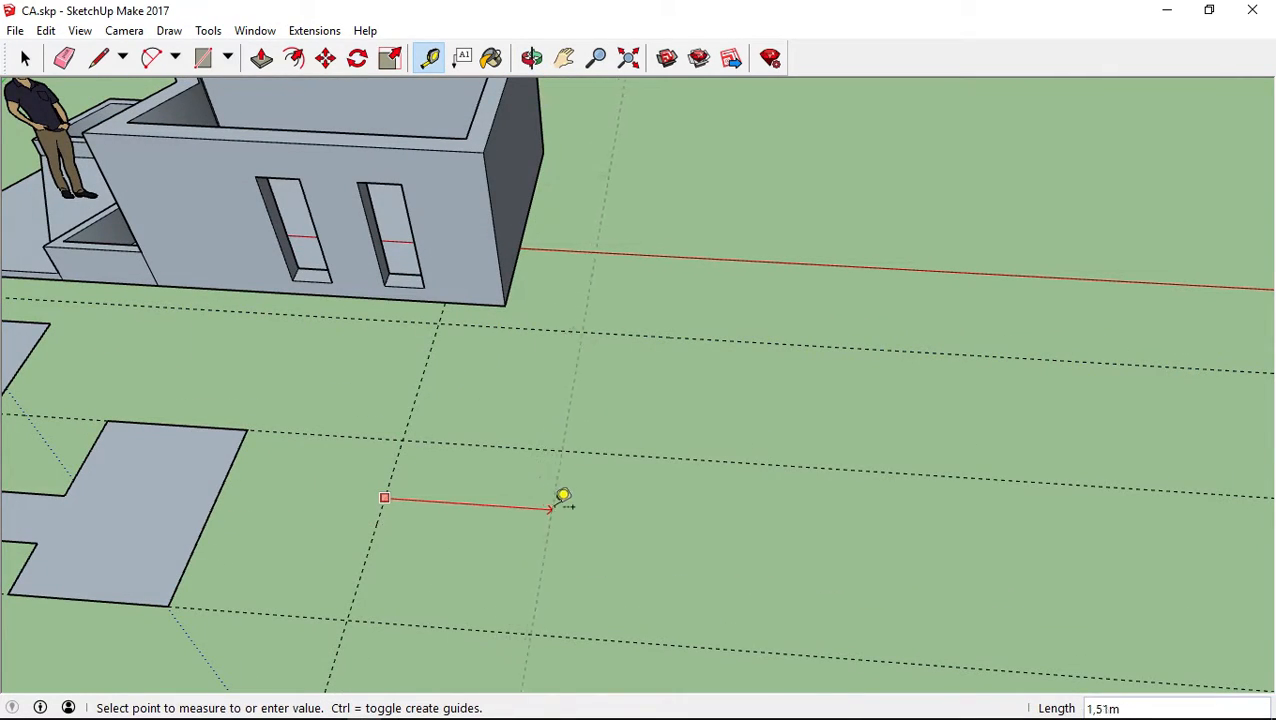
{"action": "left_click", "coordinate": [503, 534]}
{"action": "left_click", "coordinate": [211, 510]}
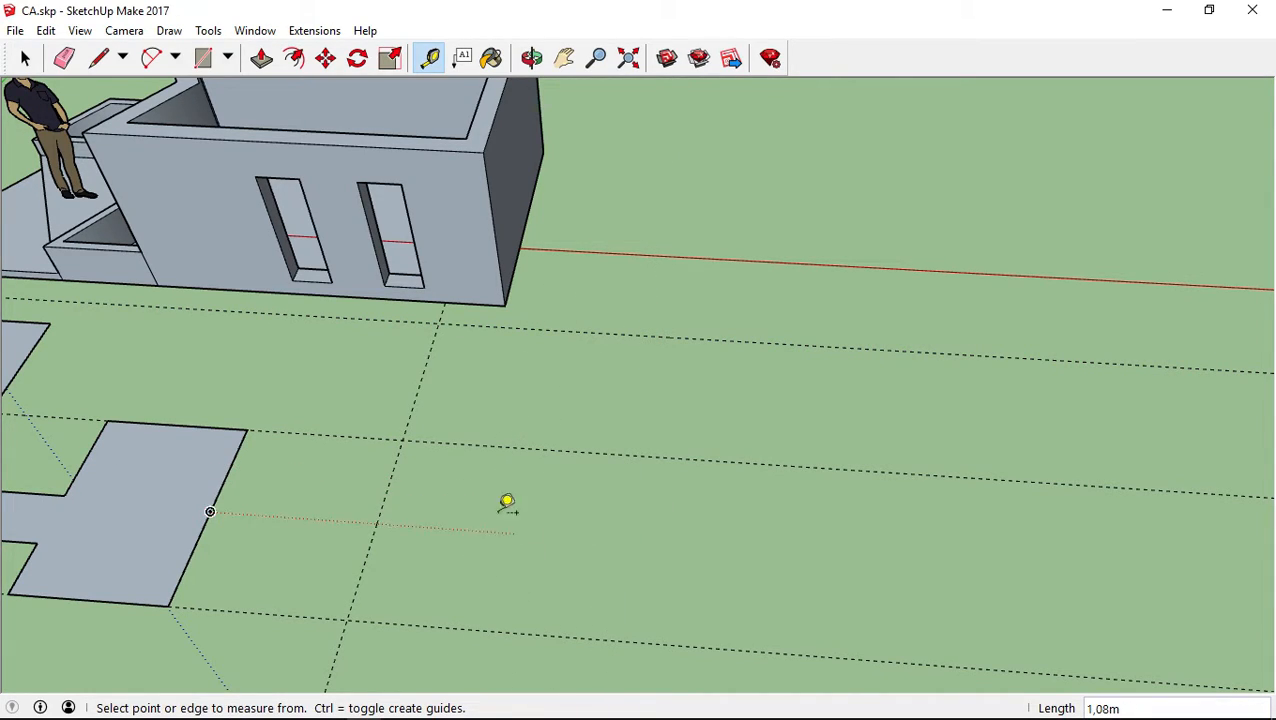
{"action": "left_click", "coordinate": [377, 521]}
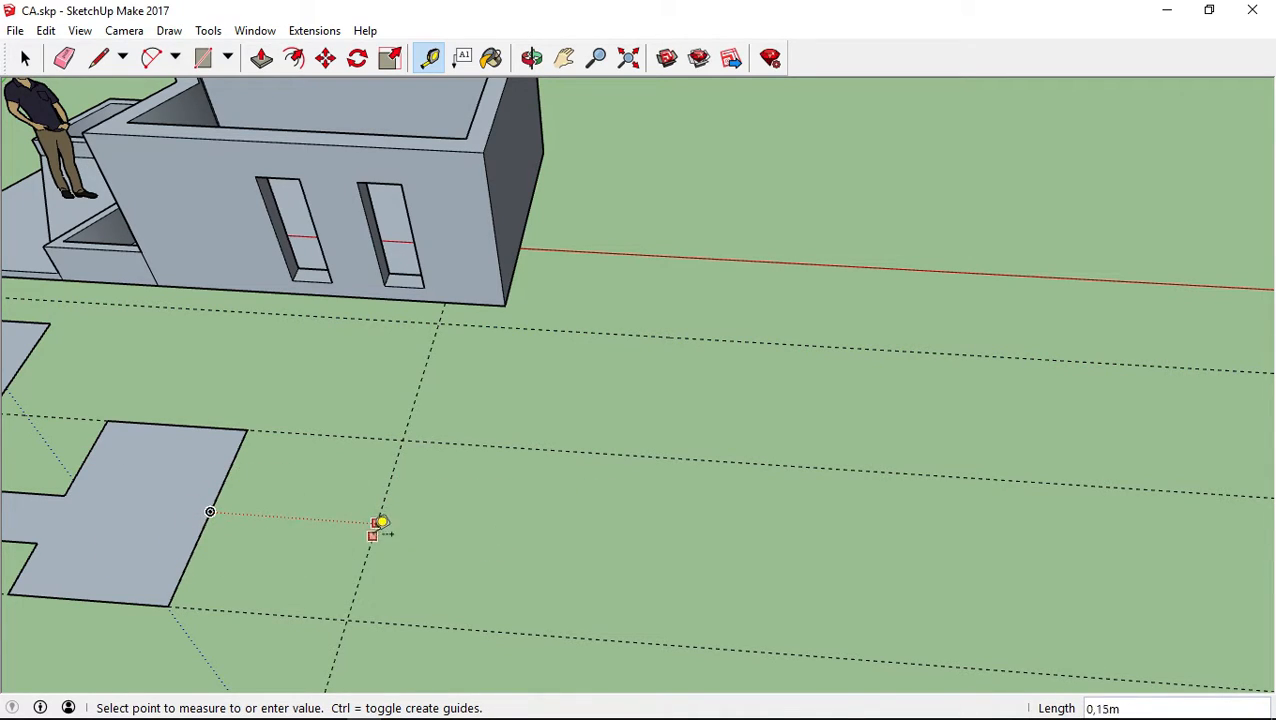
{"action": "left_click", "coordinate": [502, 534]}
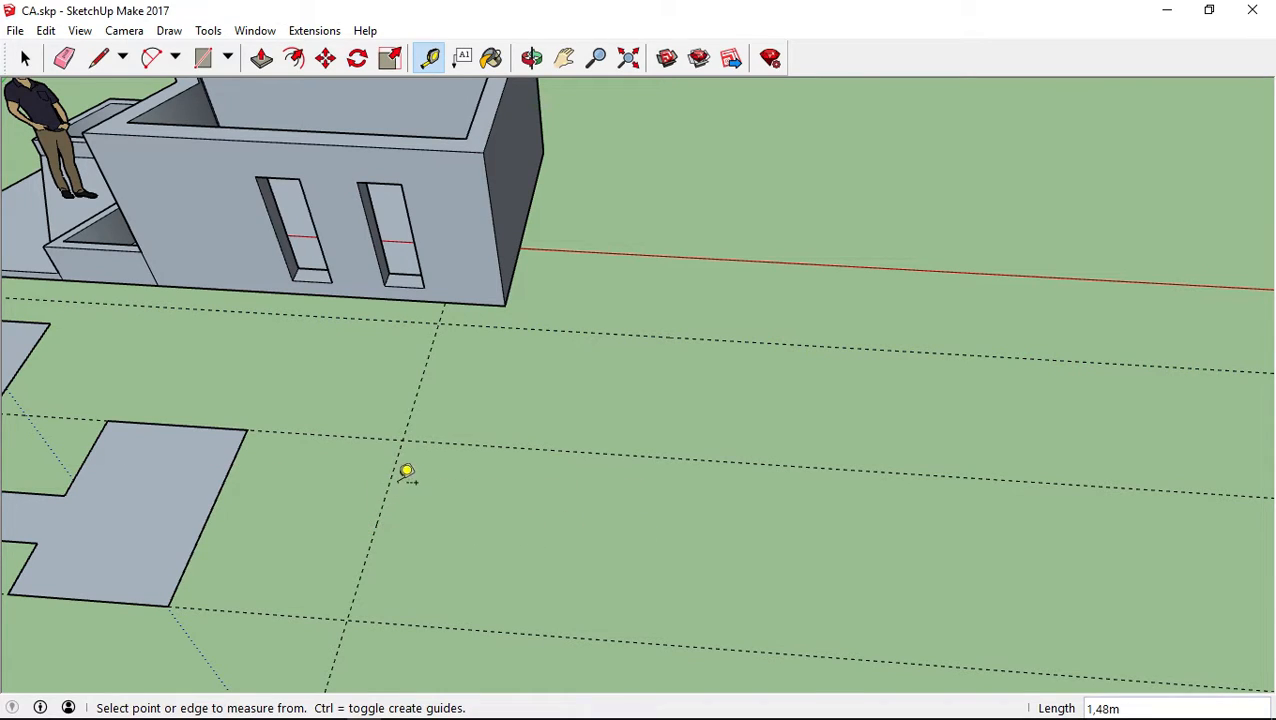
{"action": "left_click", "coordinate": [392, 477]}
{"action": "left_click", "coordinate": [584, 495]}
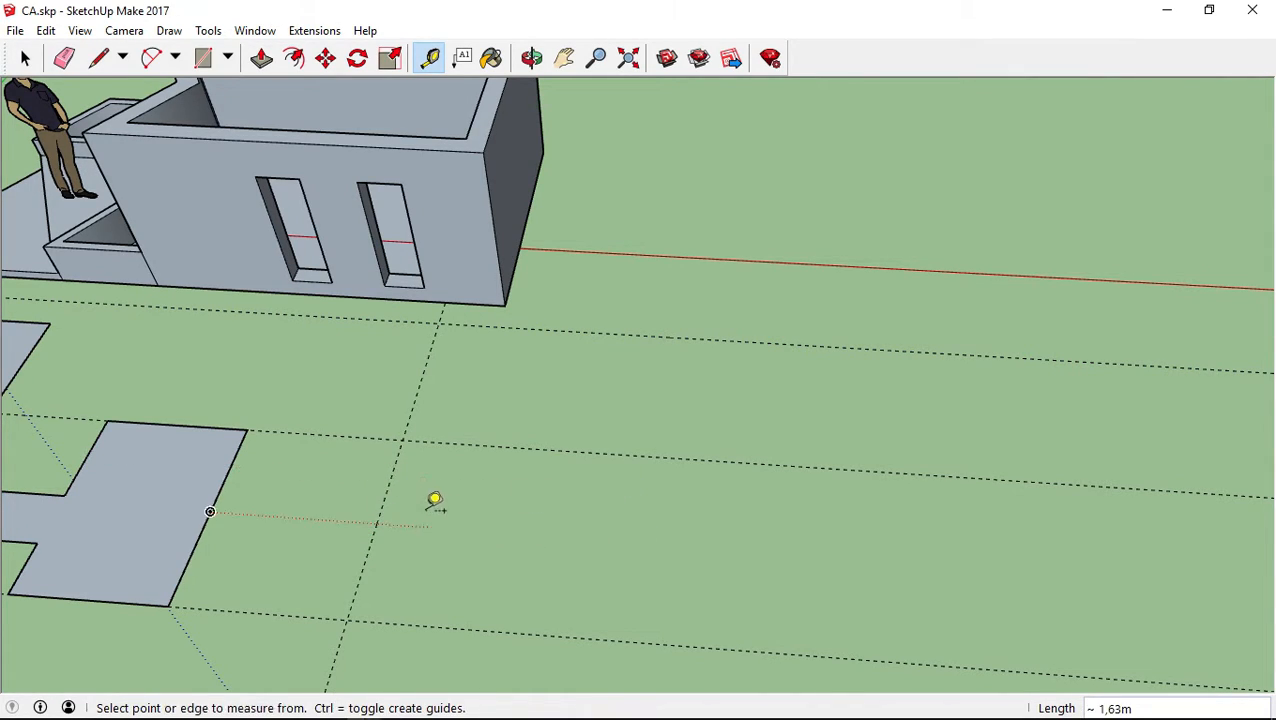
Create a second parallel guide 1,5 m outward from the guide beside the right wing
{"action": "left_click", "coordinate": [384, 497]}
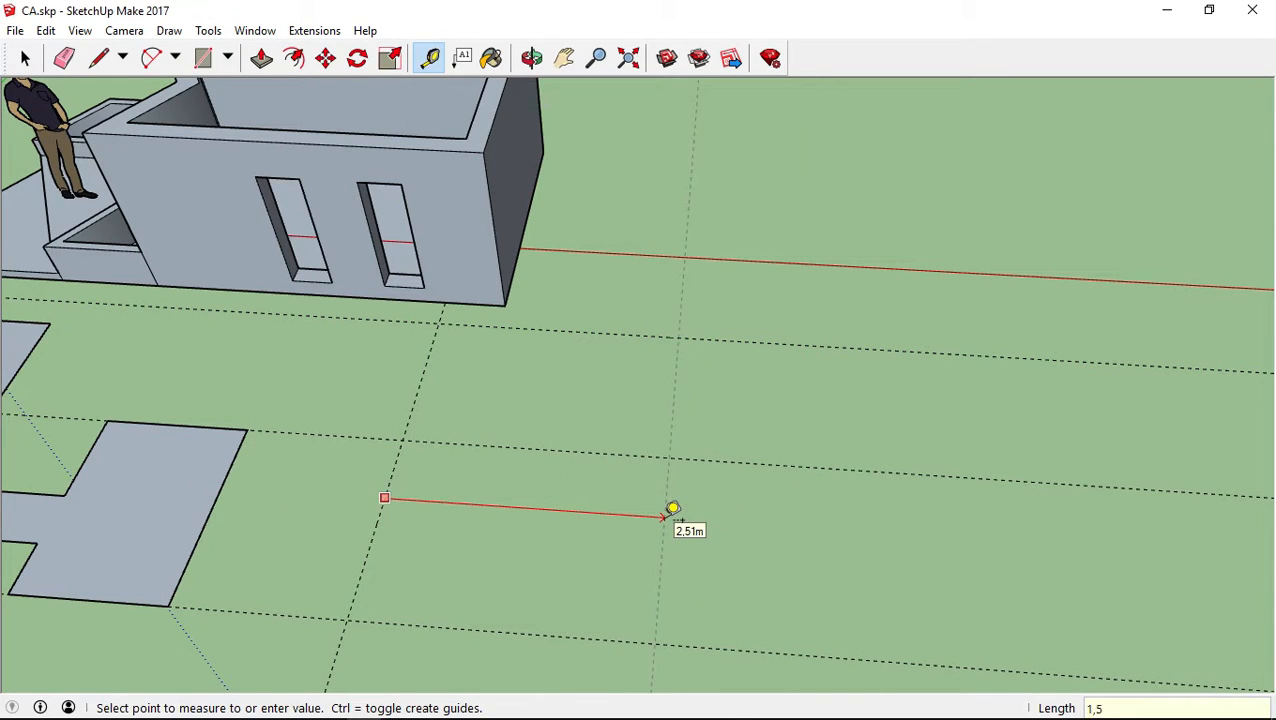
{"action": "type", "text": "1,5"}
{"action": "key", "text": "Return"}
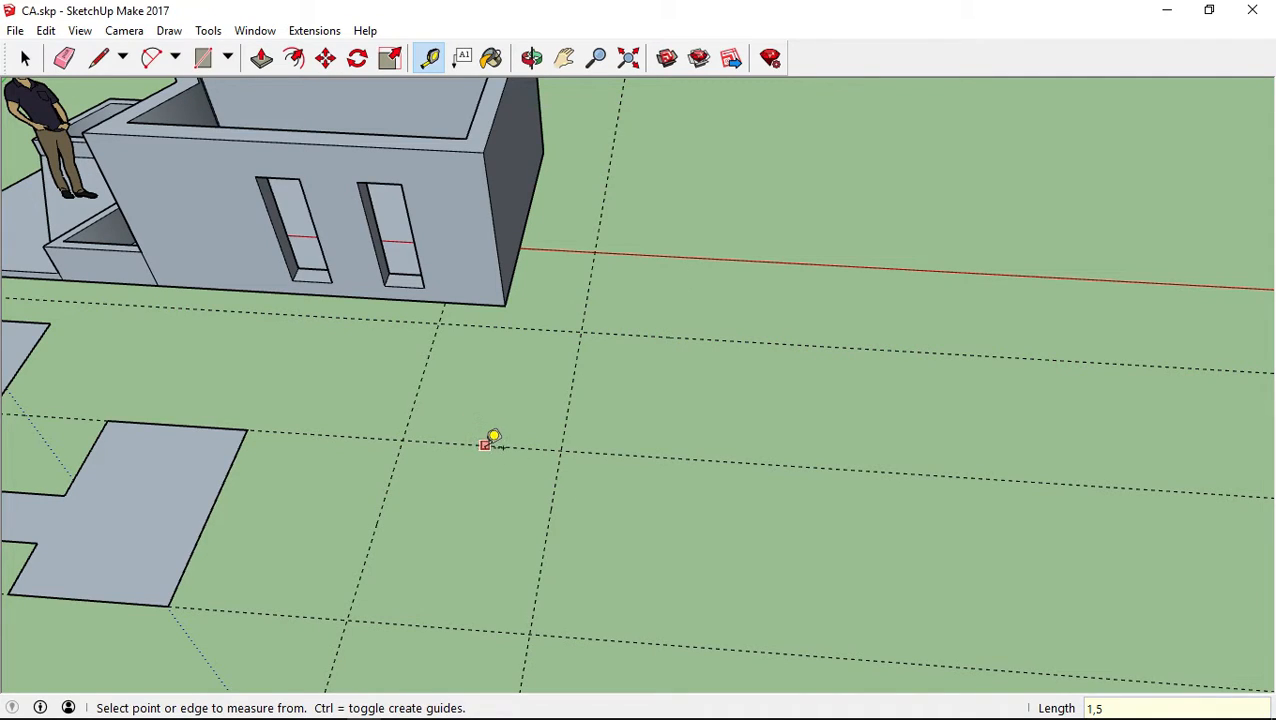
Create a guide 1,5 m toward the front, along the green direction, from the guide through the right wing's back edge
{"action": "left_click", "coordinate": [485, 445]}
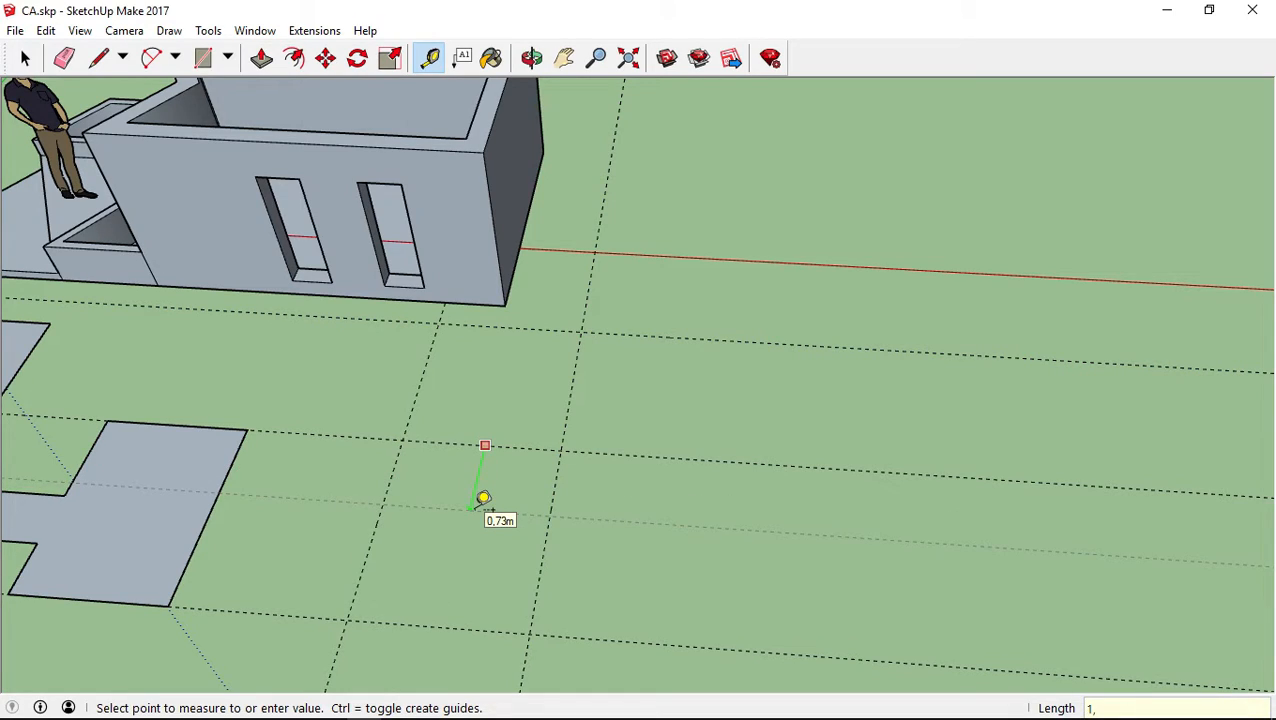
{"action": "type", "text": "1,5"}
{"action": "key", "text": "Return"}
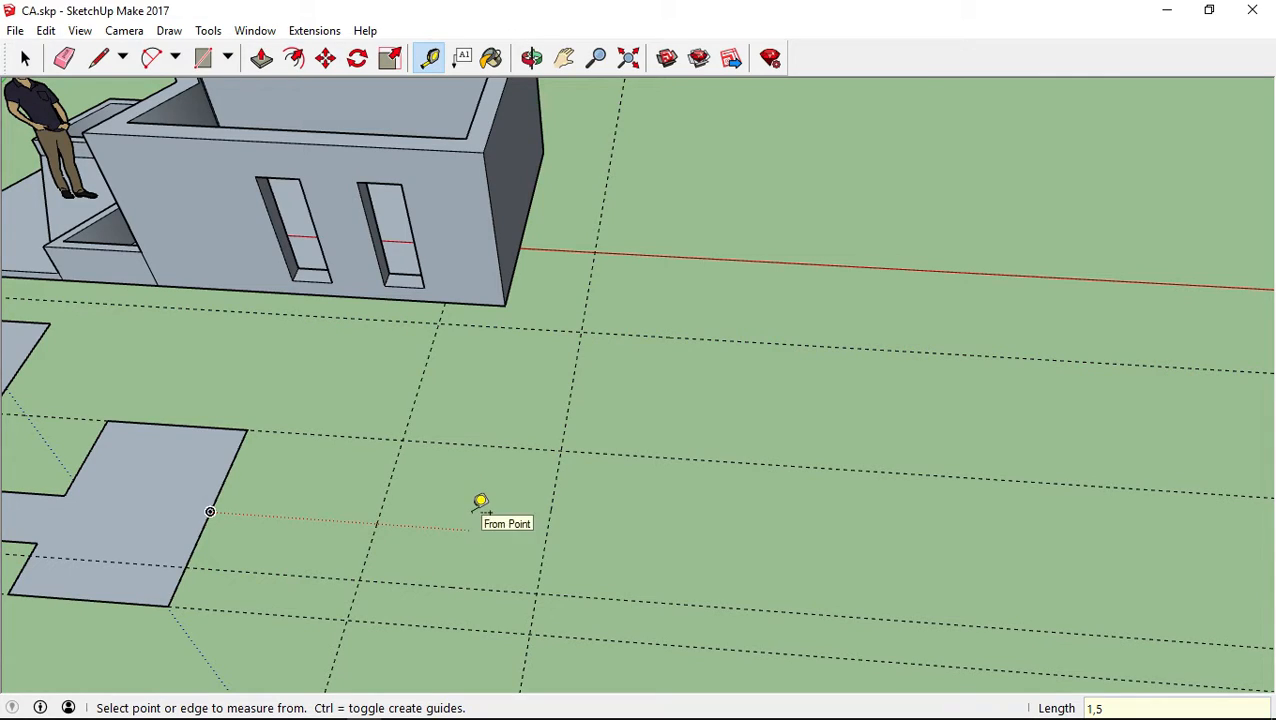
{"action": "middle_click_drag", "start_coordinate": [490, 472], "coordinate": [454, 513]}
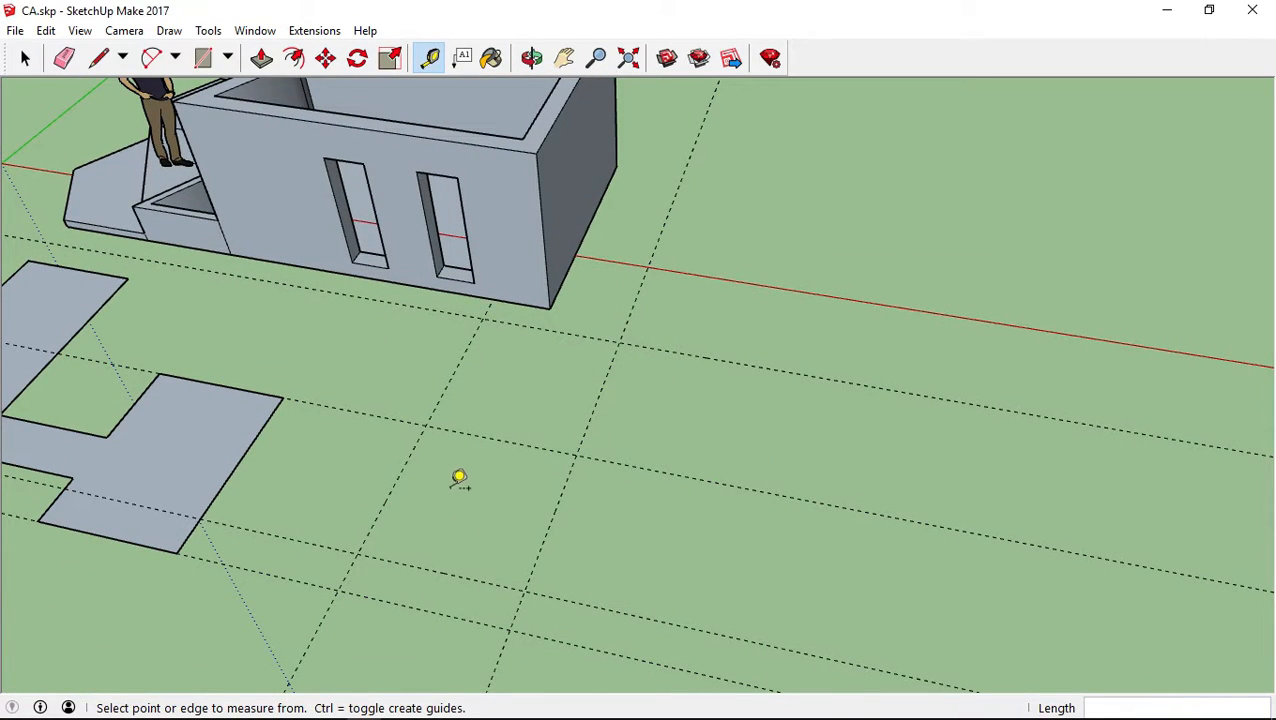
Draw a 1,50 m by 1,50 m square between opposite intersections of the new guides
{"action": "key", "text": "space"}
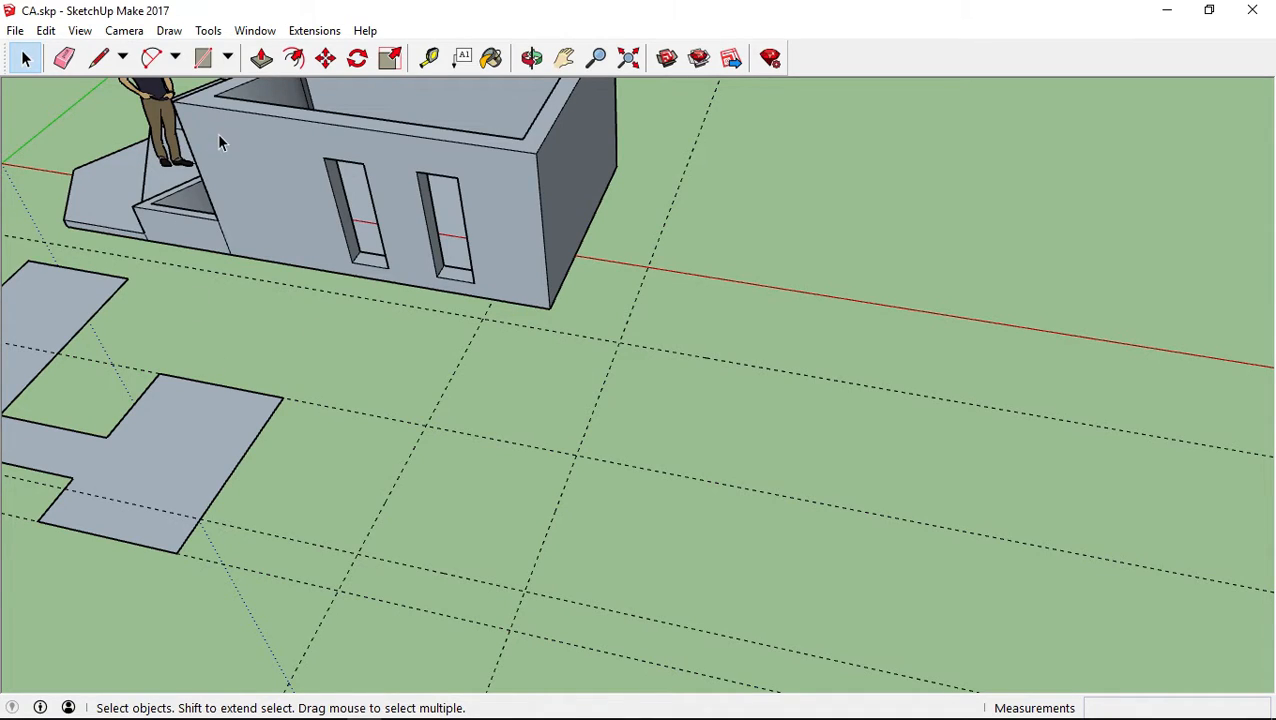
{"action": "left_click", "coordinate": [202, 57]}
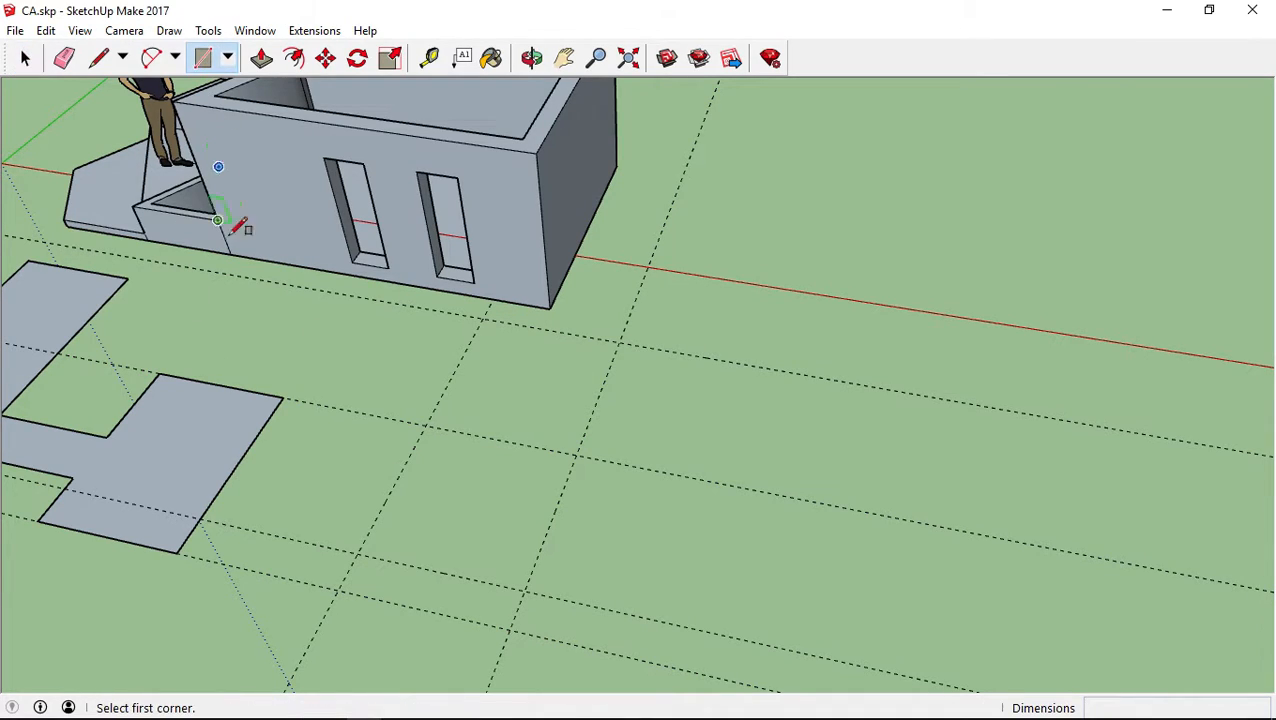
{"action": "left_click", "coordinate": [426, 425]}
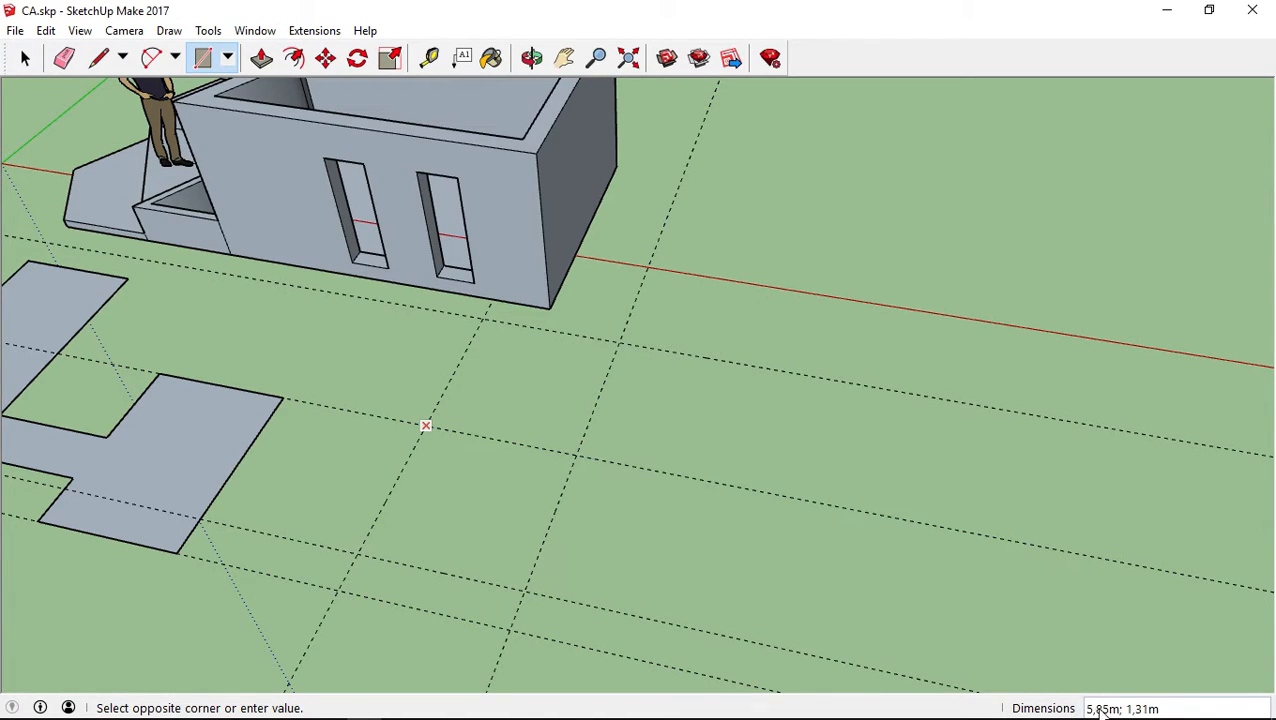
{"action": "left_click", "coordinate": [525, 590]}
{"action": "middle_click_drag", "start_coordinate": [683, 541], "coordinate": [680, 212]}
Create a vertical guide 2,1 m high along the blue direction from the square's back outer corner
{"action": "left_click", "coordinate": [429, 57]}
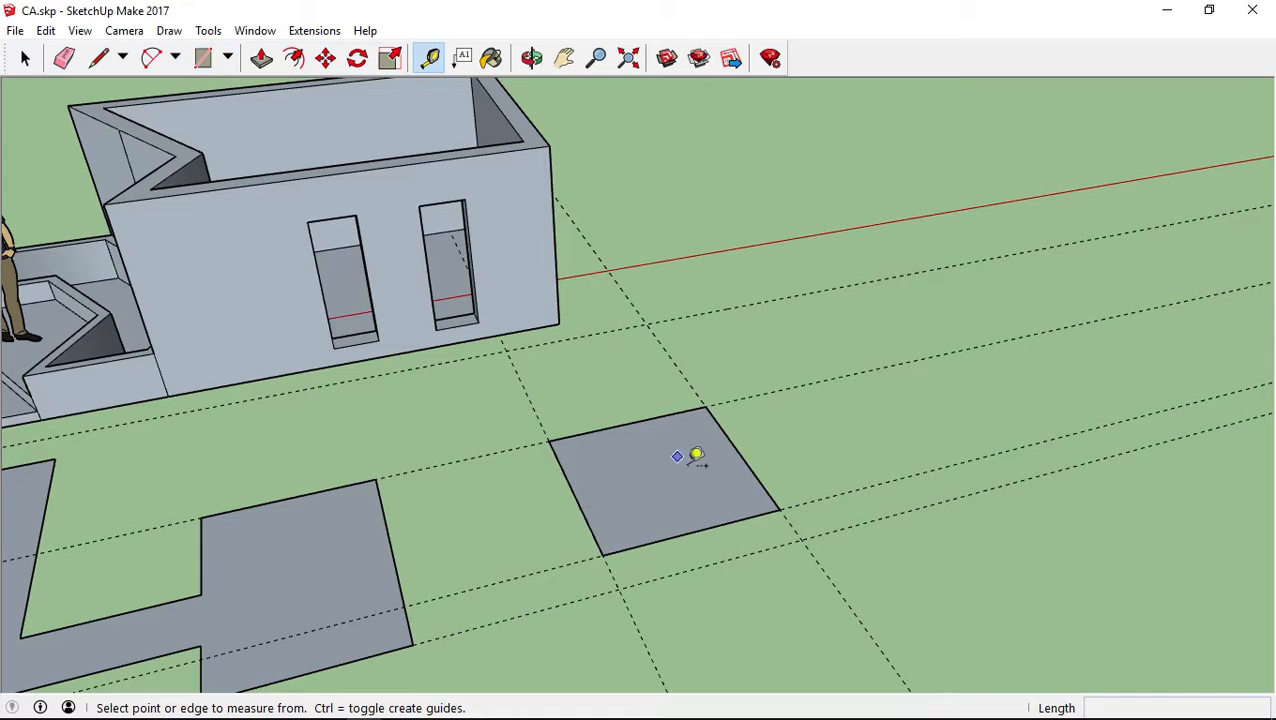
{"action": "left_click", "coordinate": [705, 406]}
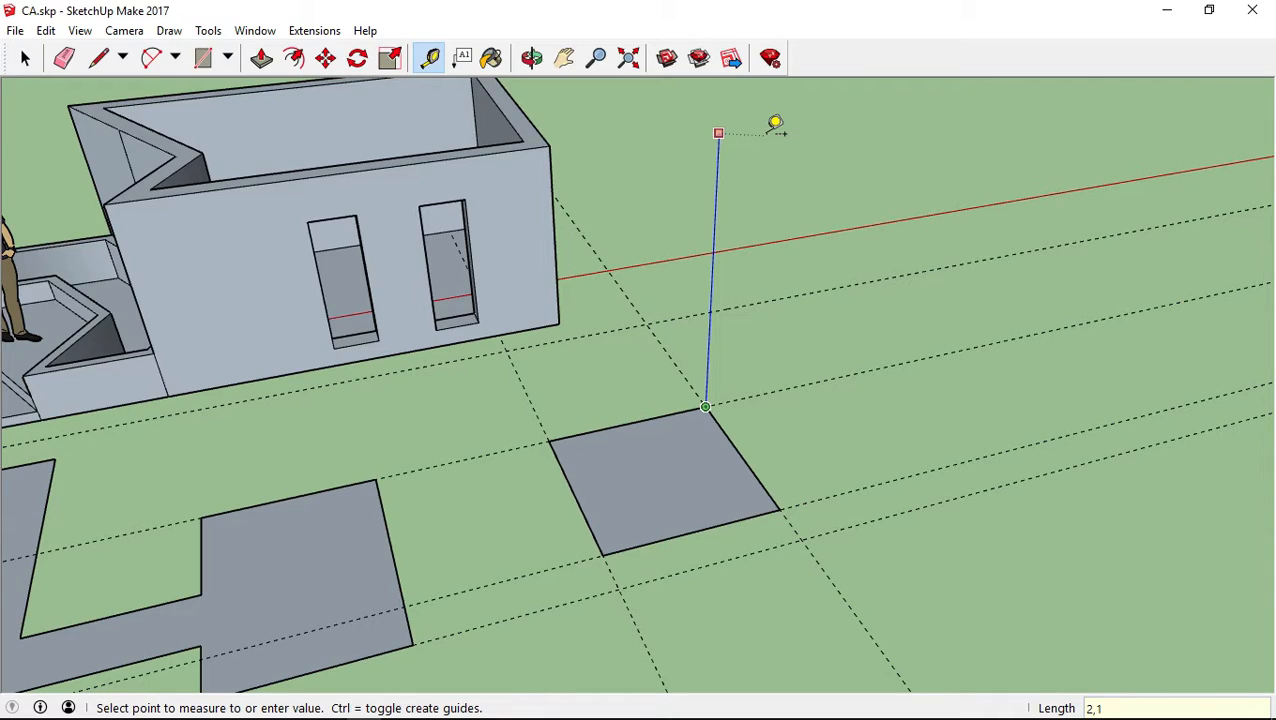
{"action": "key", "text": "Return"}
{"action": "middle_click_drag", "start_coordinate": [746, 194], "coordinate": [715, 265]}
Extrude the square 2,10 m upward, using the end of the vertical guide as the height reference
{"action": "left_click", "coordinate": [261, 57]}
{"action": "left_click_drag", "start_coordinate": [666, 478], "coordinate": [718, 194]}
{"action": "middle_click_drag", "start_coordinate": [718, 194], "coordinate": [515, 307]}
{"action": "left_click_drag", "start_coordinate": [515, 307], "coordinate": [484, 258]}
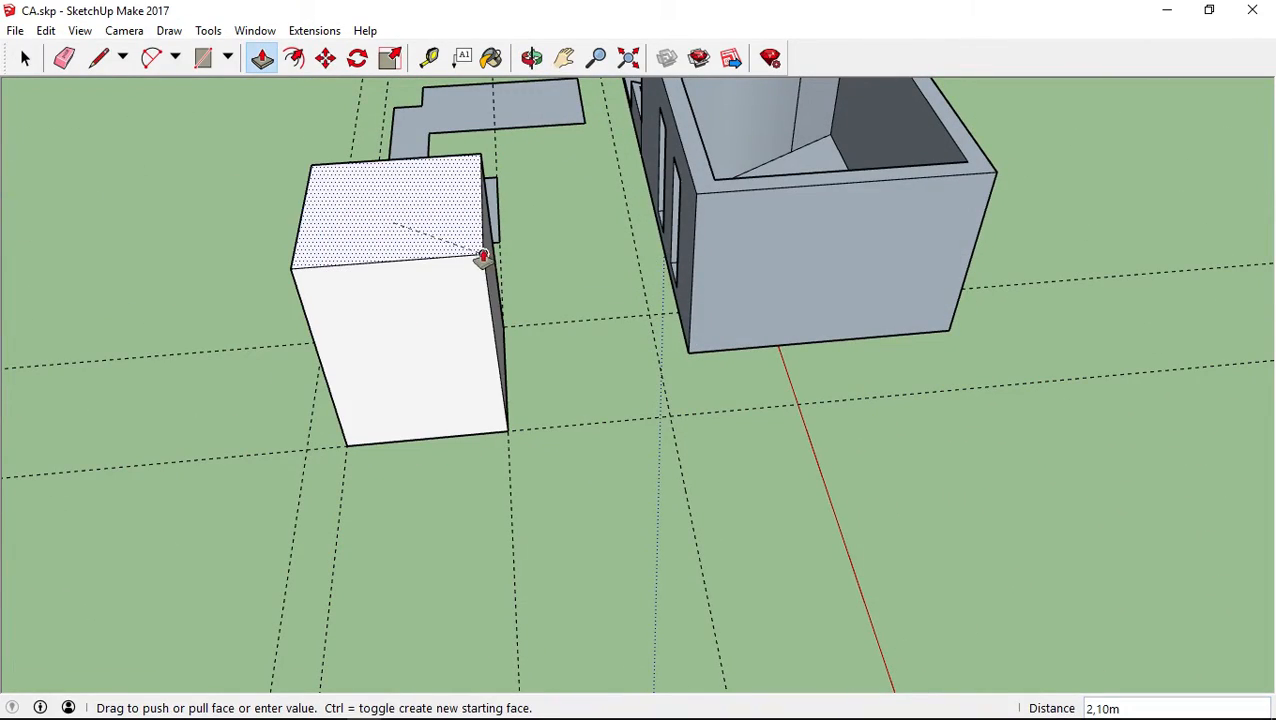
{"action": "scroll", "coordinate": [473, 260], "scroll_direction": "up", "scroll_amount": 5}
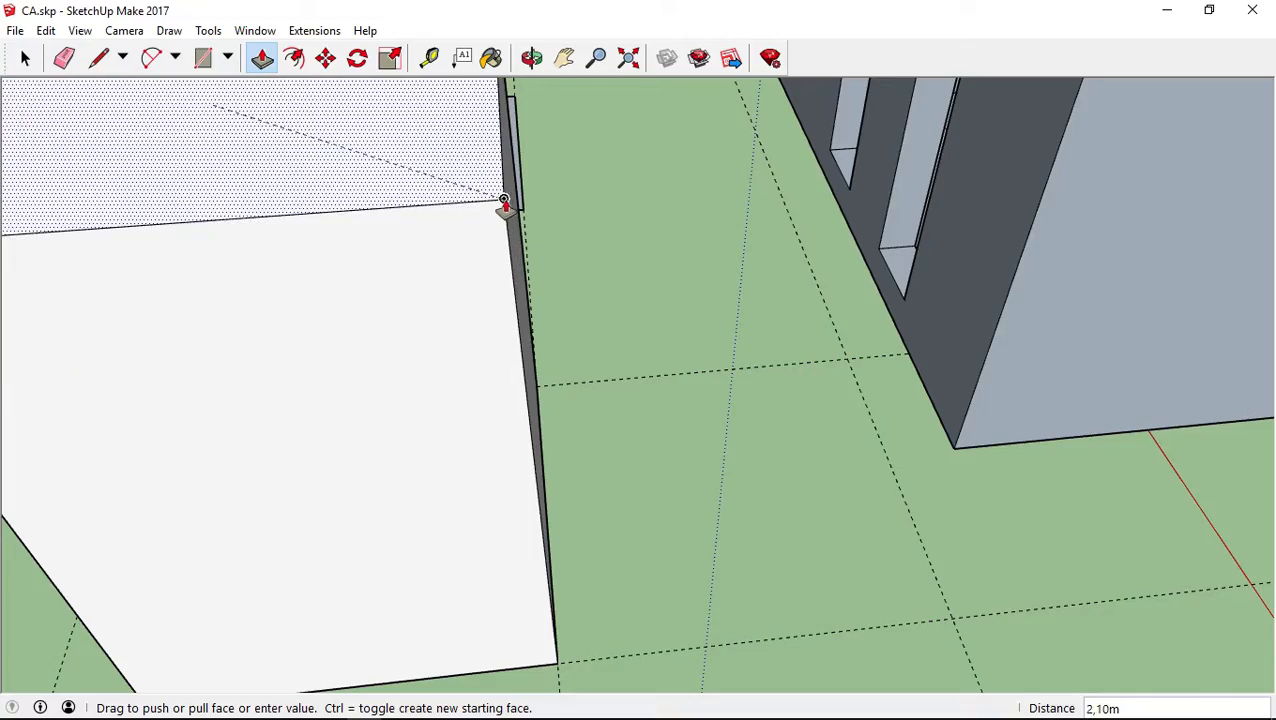
{"action": "left_click", "coordinate": [507, 205]}
{"action": "middle_click_drag", "start_coordinate": [461, 259], "coordinate": [718, 427]}
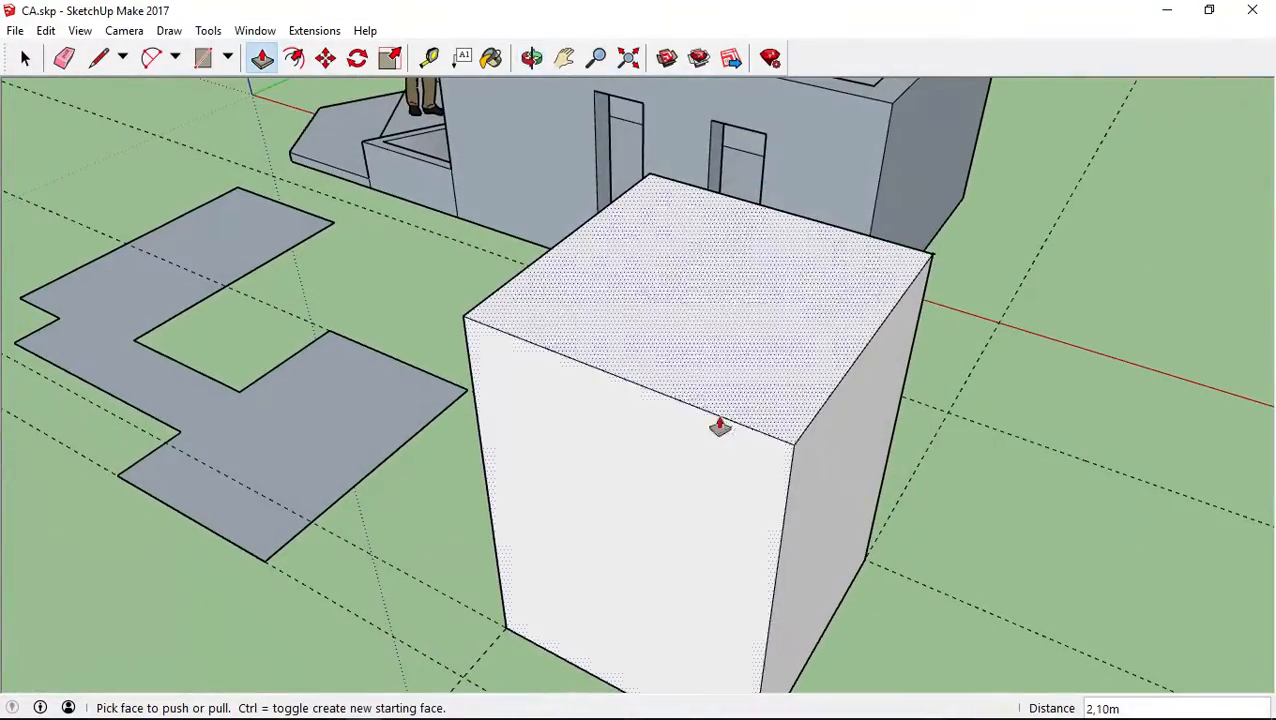
Offset the edges of the box's top face inward to form a narrow rim
{"action": "left_click", "coordinate": [294, 58]}
{"action": "left_click", "coordinate": [783, 359]}
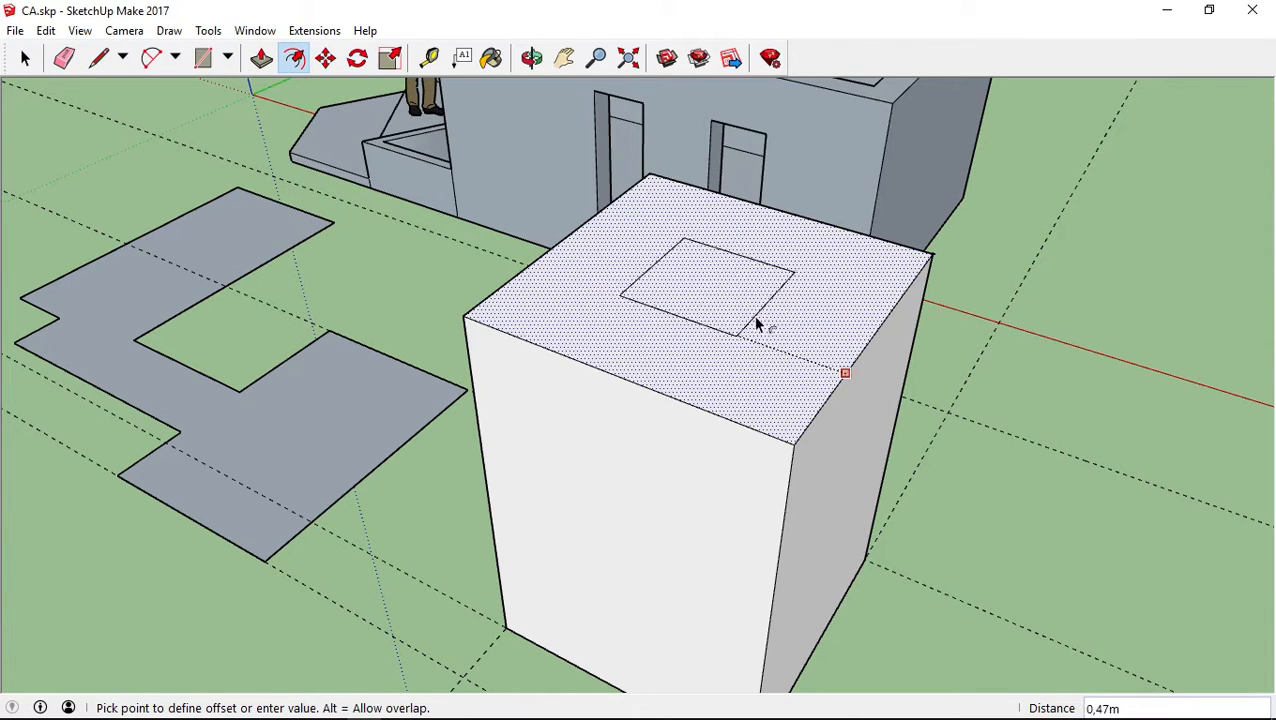
{"action": "left_click", "coordinate": [823, 356]}
Push the rim around the box's top down about 1,96 m and restore it level with the top
{"action": "left_click", "coordinate": [261, 58]}
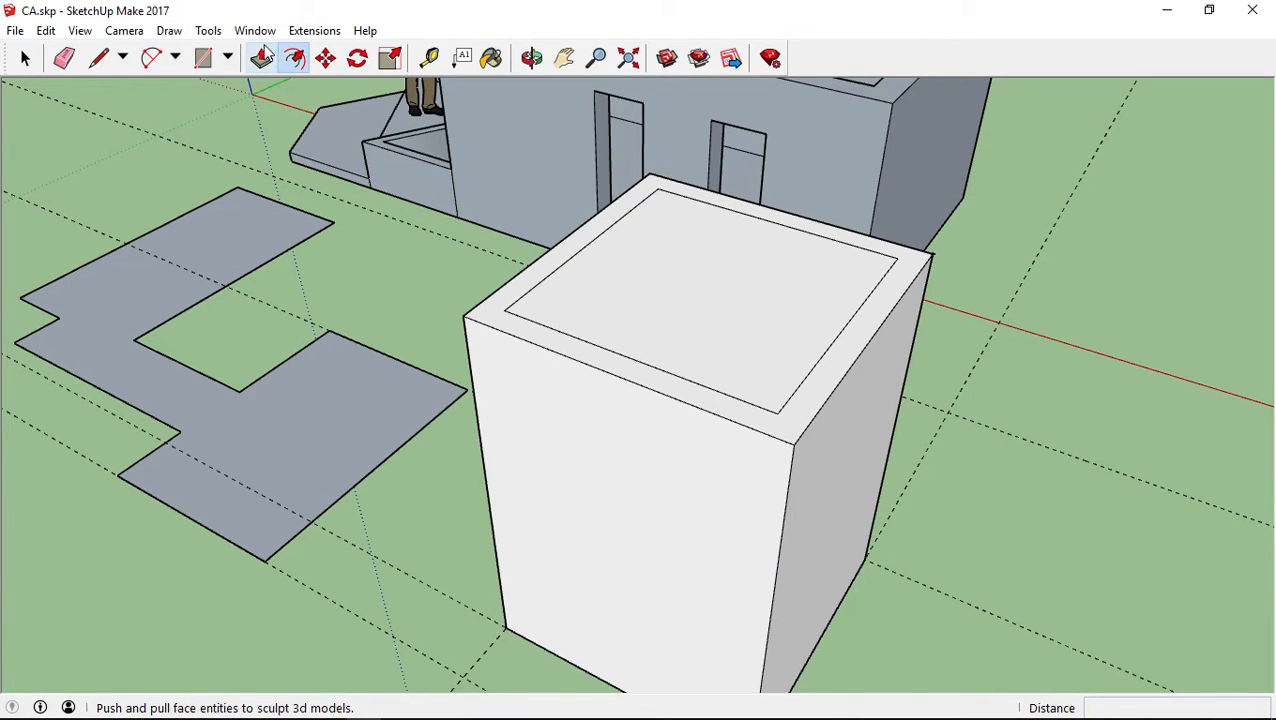
{"action": "left_click_drag", "start_coordinate": [521, 325], "coordinate": [552, 612]}
{"action": "middle_click_drag", "start_coordinate": [552, 612], "coordinate": [596, 408]}
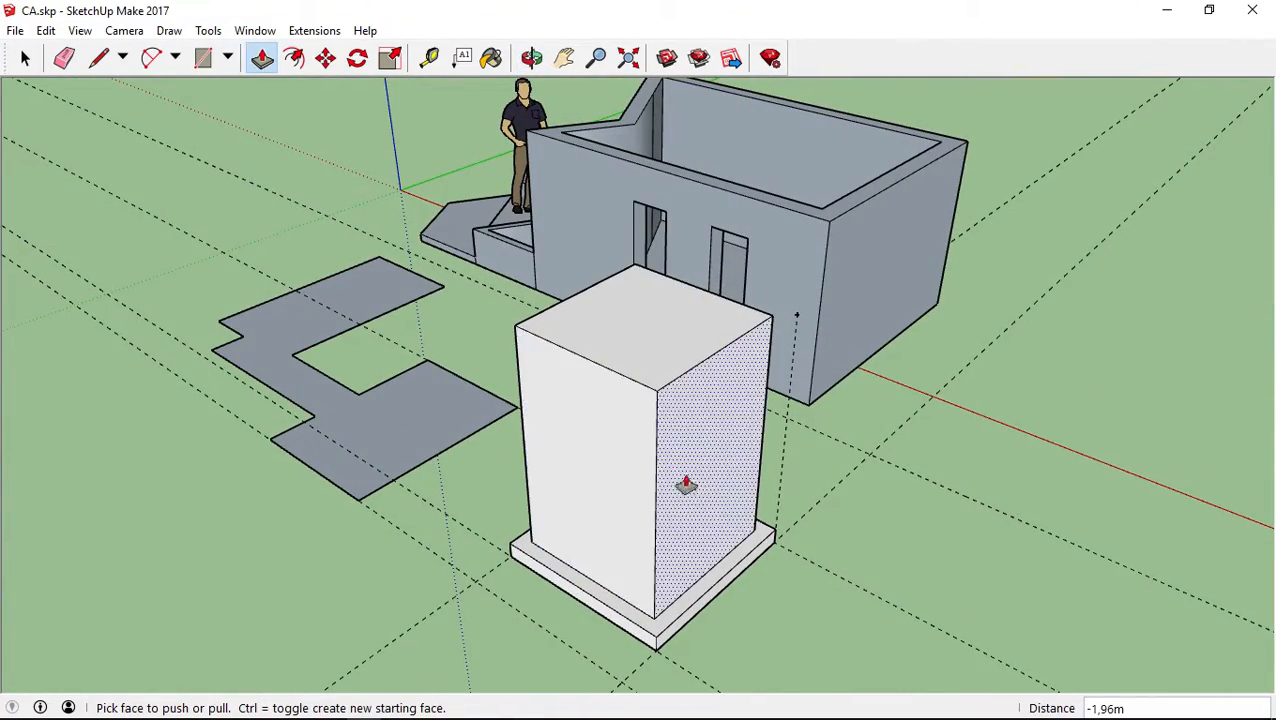
{"action": "left_click_drag", "start_coordinate": [655, 353], "coordinate": [792, 322]}
{"action": "middle_click_drag", "start_coordinate": [787, 513], "coordinate": [663, 565]}
{"action": "left_click_drag", "start_coordinate": [587, 569], "coordinate": [689, 521]}
{"action": "middle_click_drag", "start_coordinate": [462, 543], "coordinate": [465, 170]}
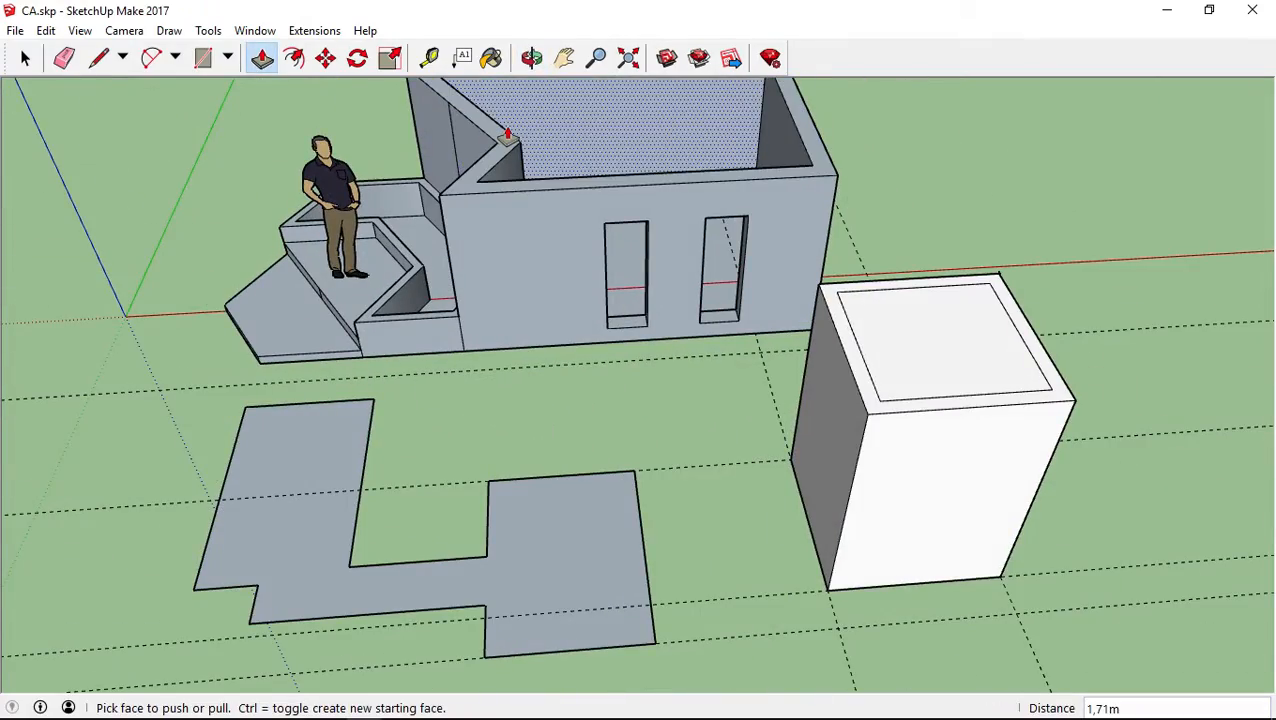
{"action": "middle_click_drag", "start_coordinate": [920, 199], "coordinate": [861, 284]}
{"action": "middle_click_drag", "start_coordinate": [1040, 319], "coordinate": [629, 265]}
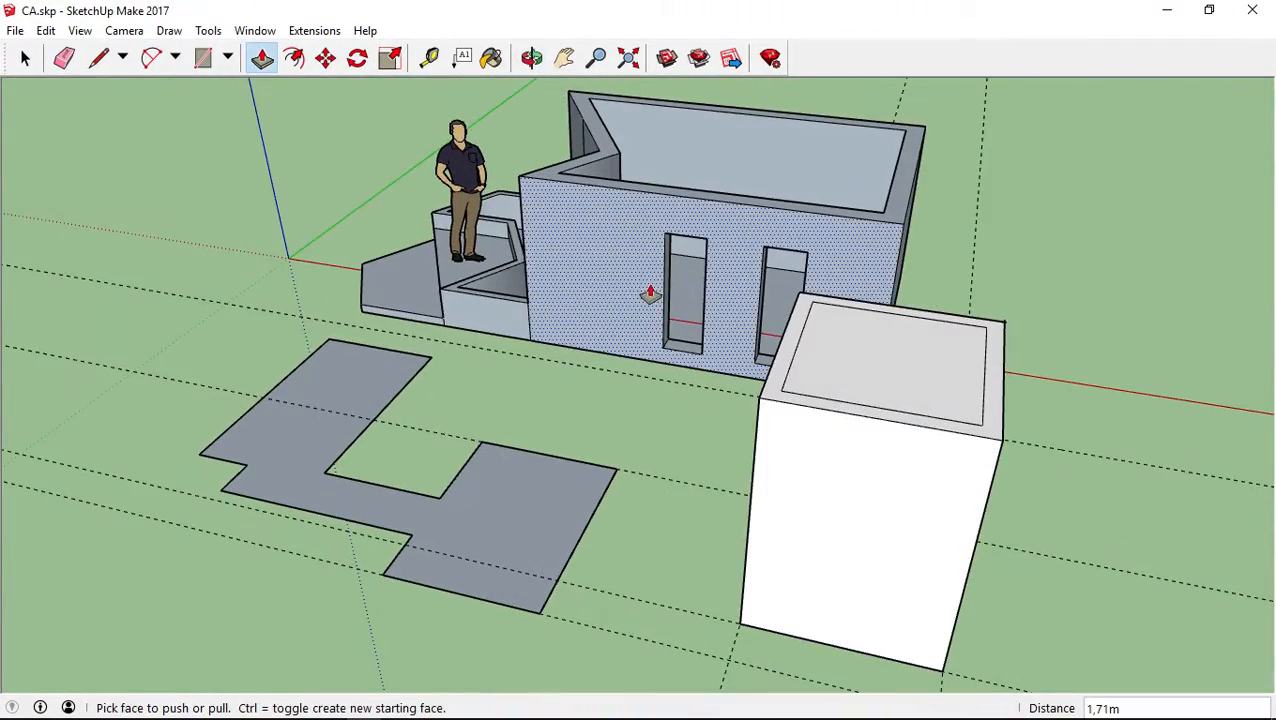
{"action": "key", "text": "space"}
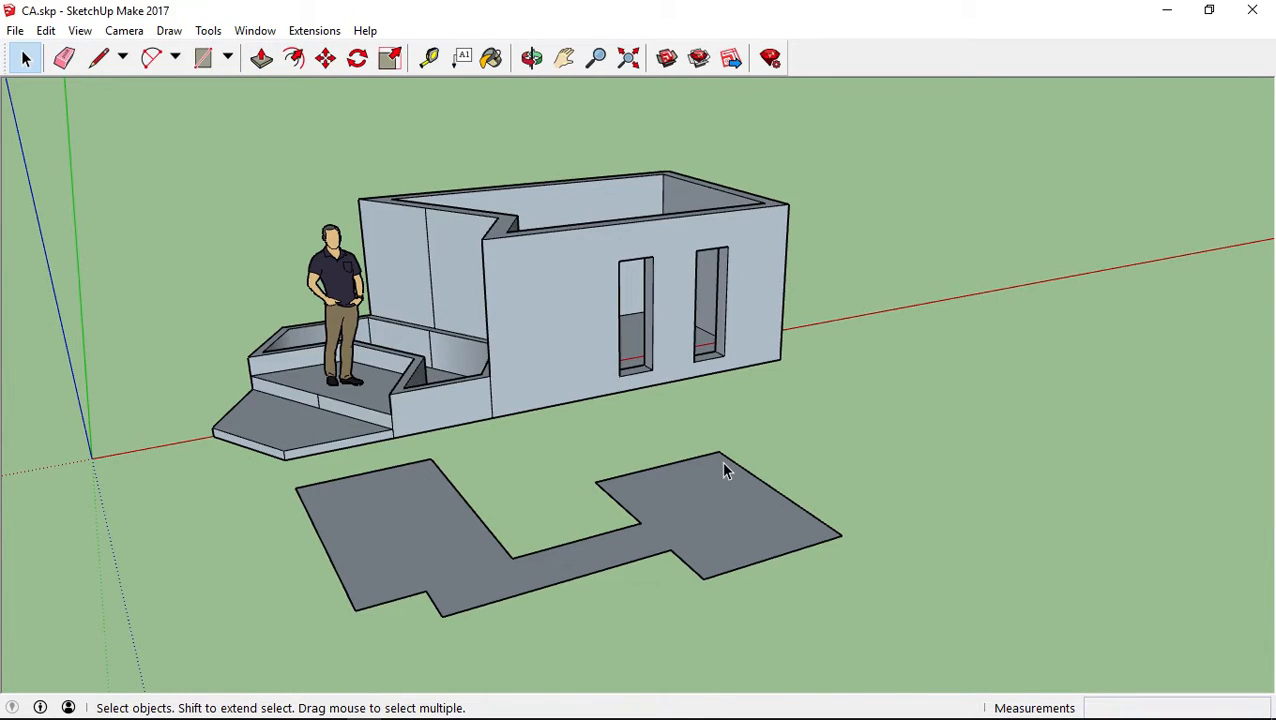
{"action": "middle_click_drag", "start_coordinate": [832, 422], "coordinate": [748, 434]}
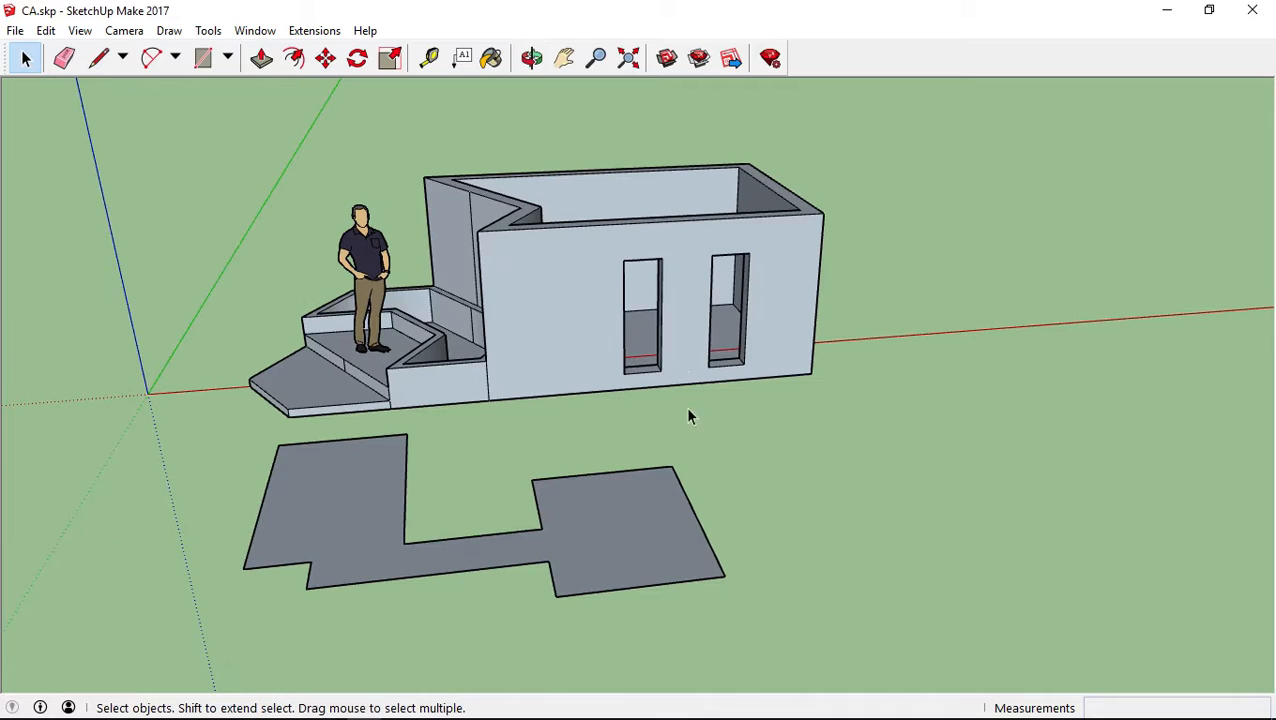
{"action": "left_click", "coordinate": [462, 57]}
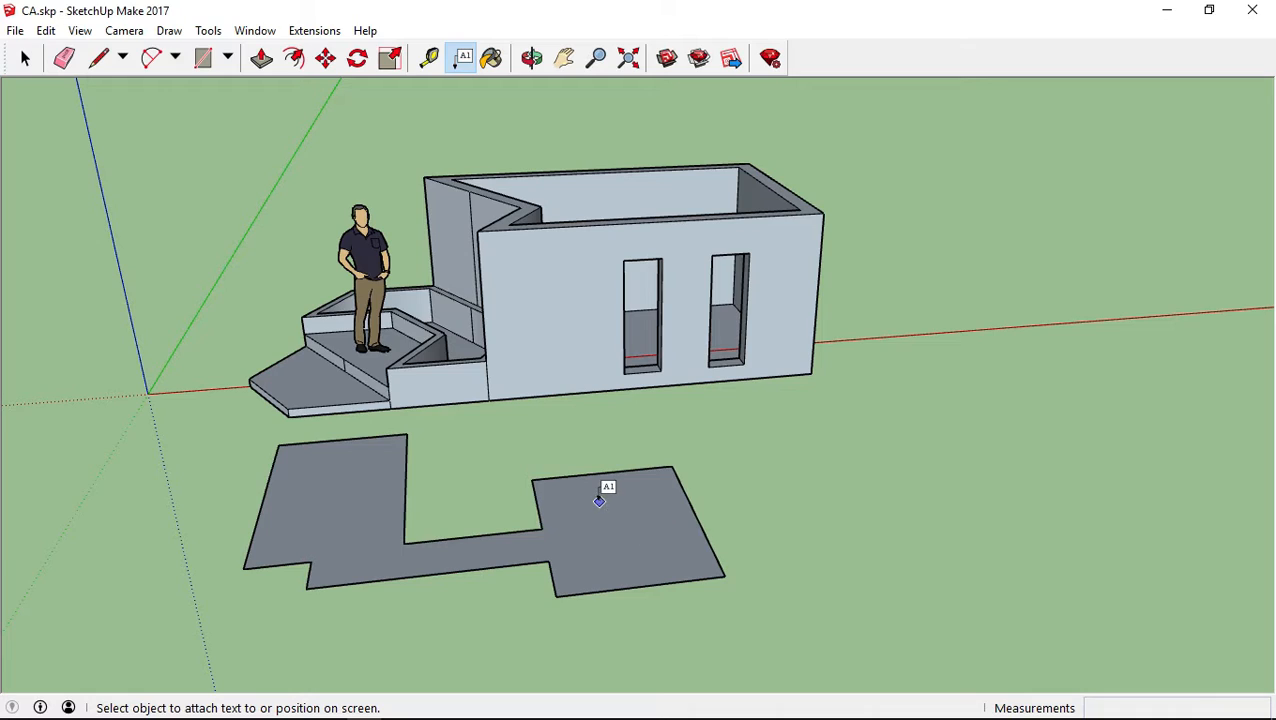
{"action": "left_click", "coordinate": [590, 496]}
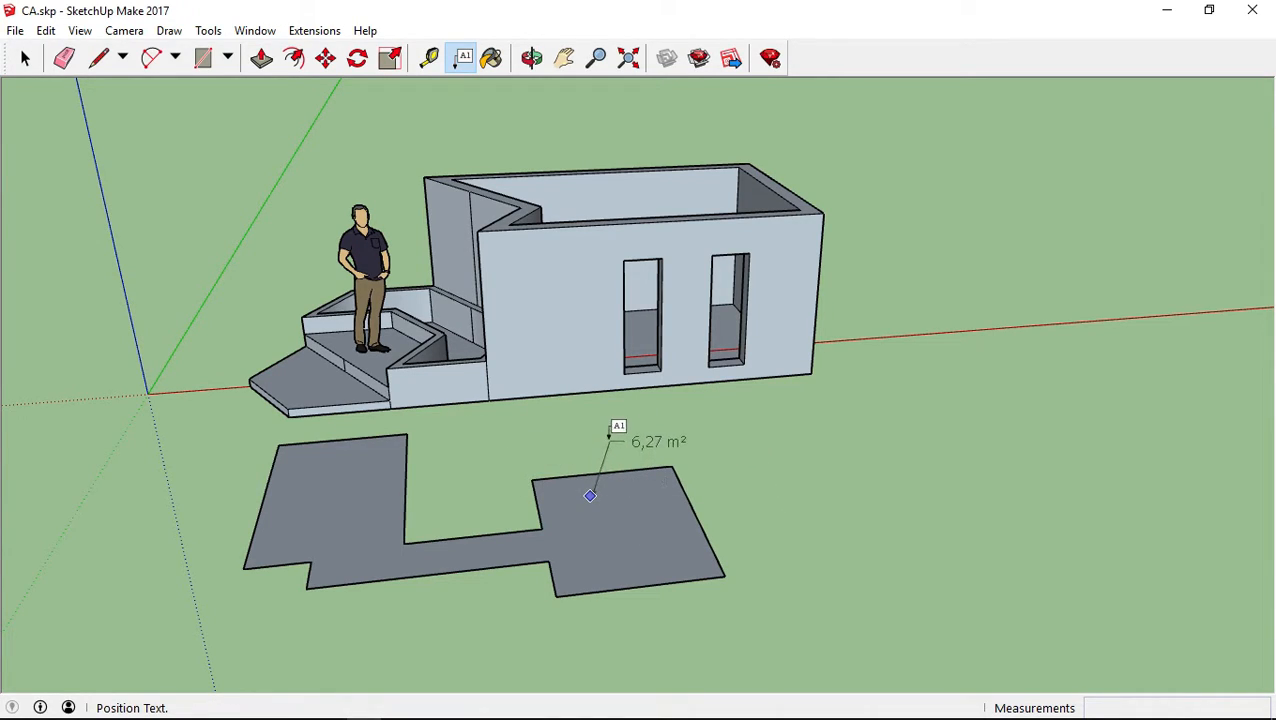
{"action": "left_click", "coordinate": [610, 436]}
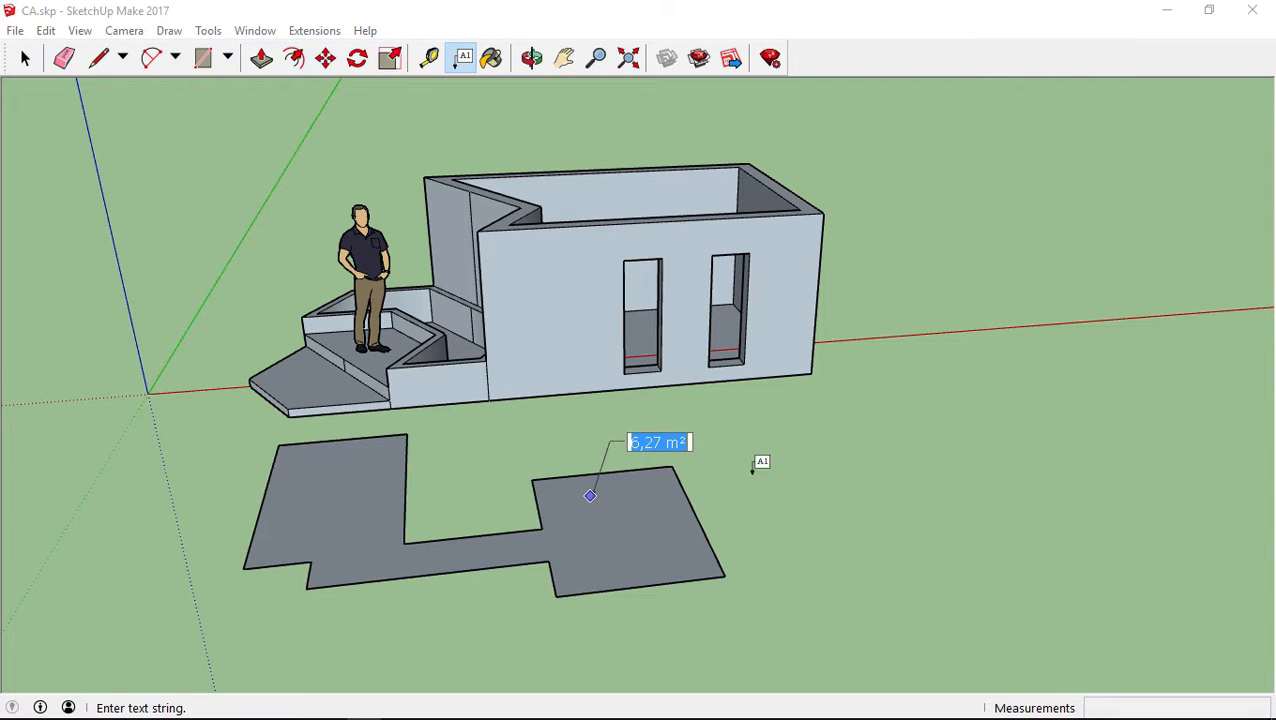
{"action": "key", "text": "Escape"}
Attach a leader text reading "TEXTO" to the squarish room on the window side of the flat floor plan
{"action": "left_click", "coordinate": [603, 511]}
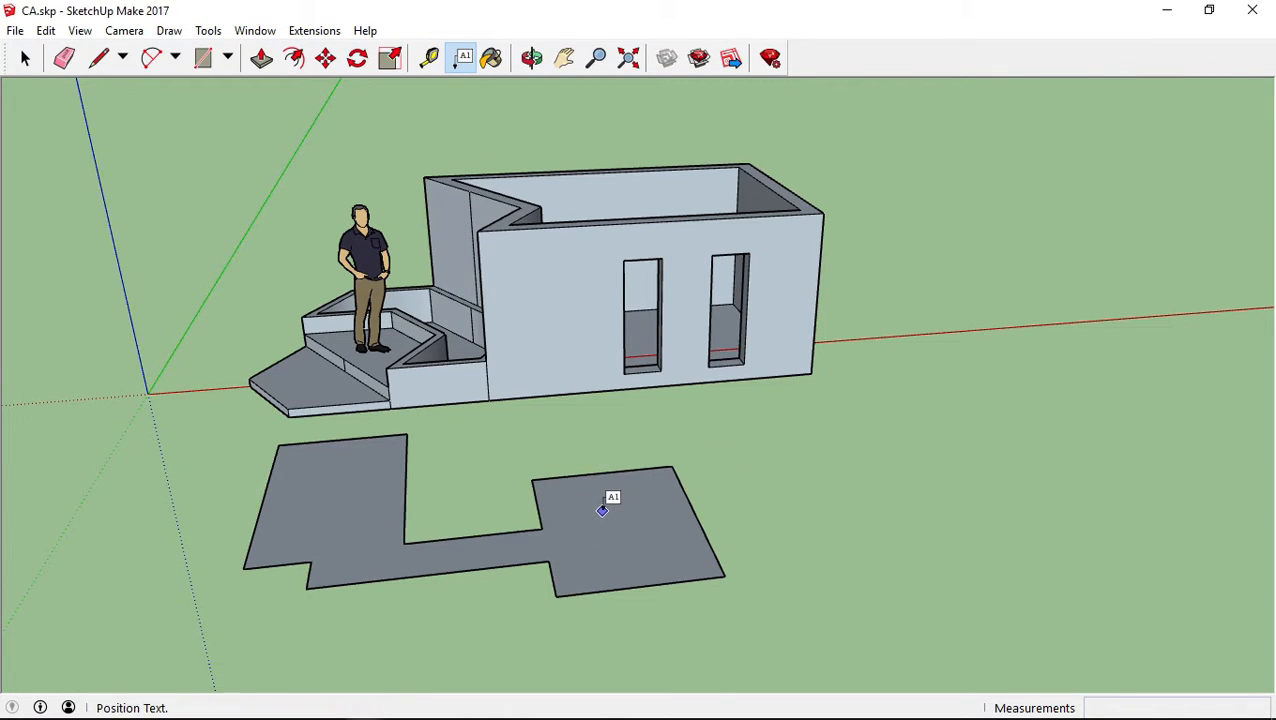
{"action": "left_click", "coordinate": [670, 426]}
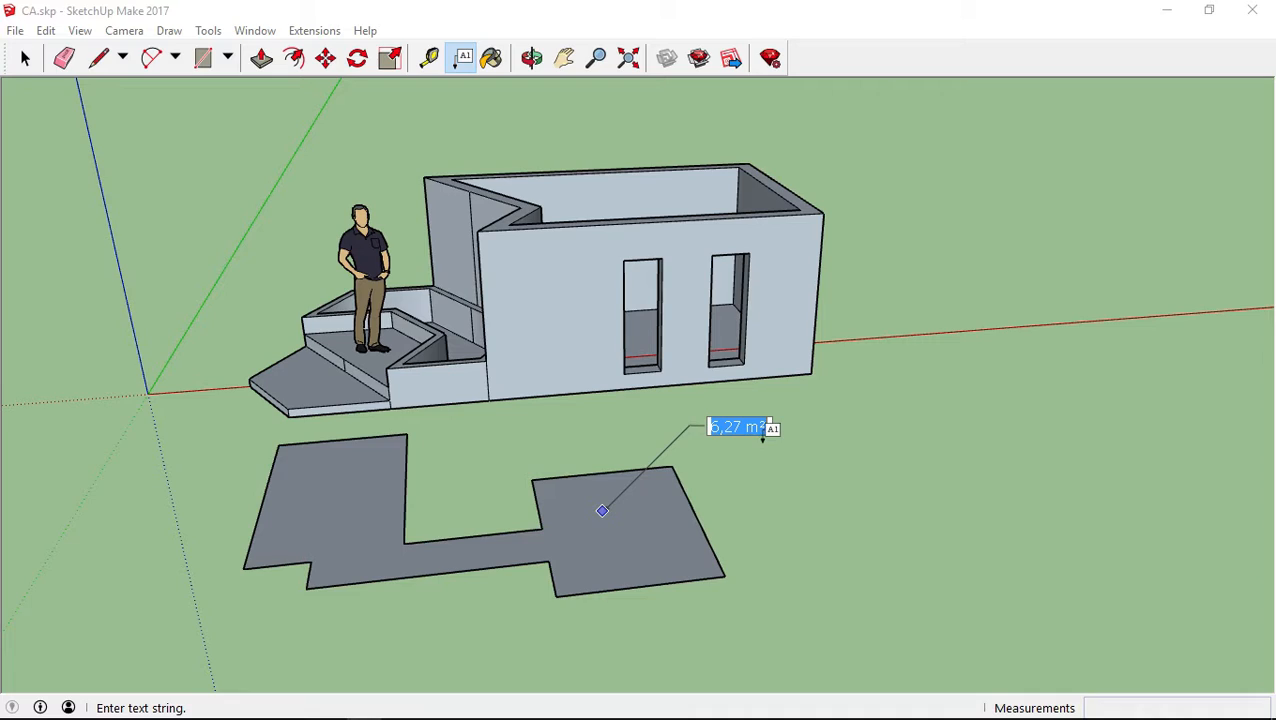
{"action": "type", "text": "TEXTO"}
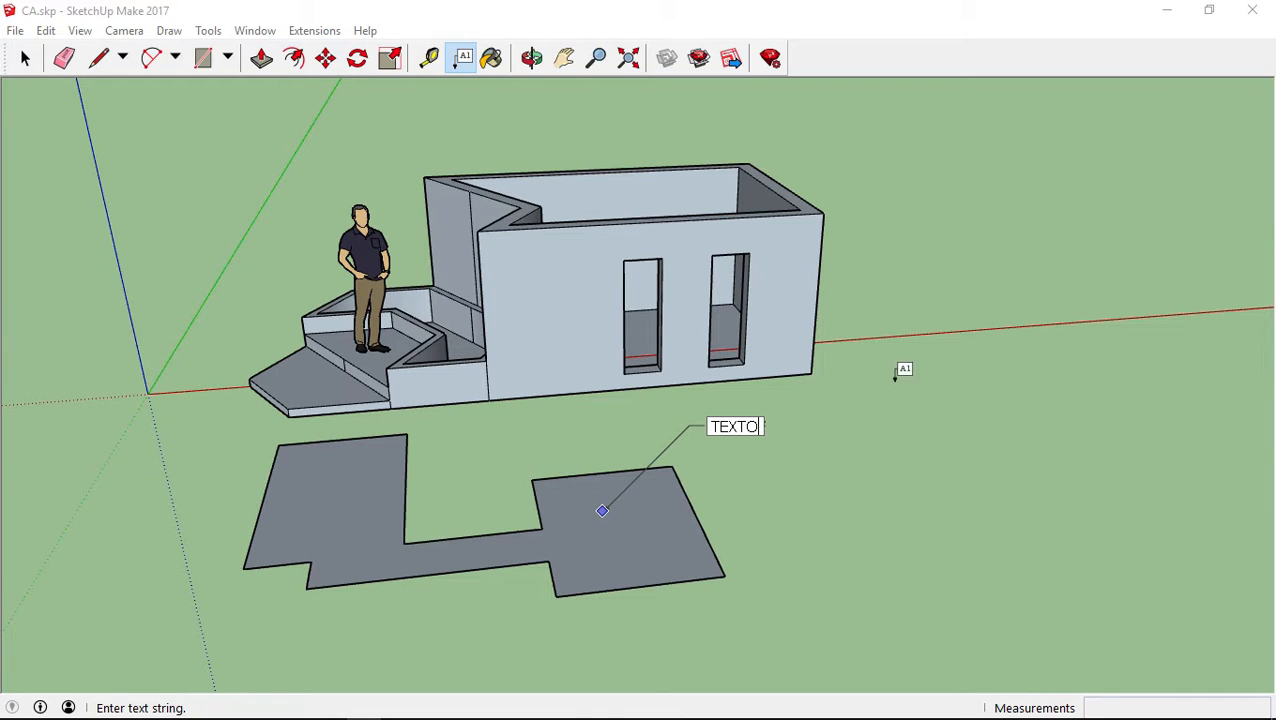
{"action": "left_click", "coordinate": [902, 392]}
Examine the TEXTO label and its leader from several viewing angles around the model
{"action": "left_click", "coordinate": [25, 60]}
{"action": "left_click", "coordinate": [25, 60]}
{"action": "left_click", "coordinate": [748, 427]}
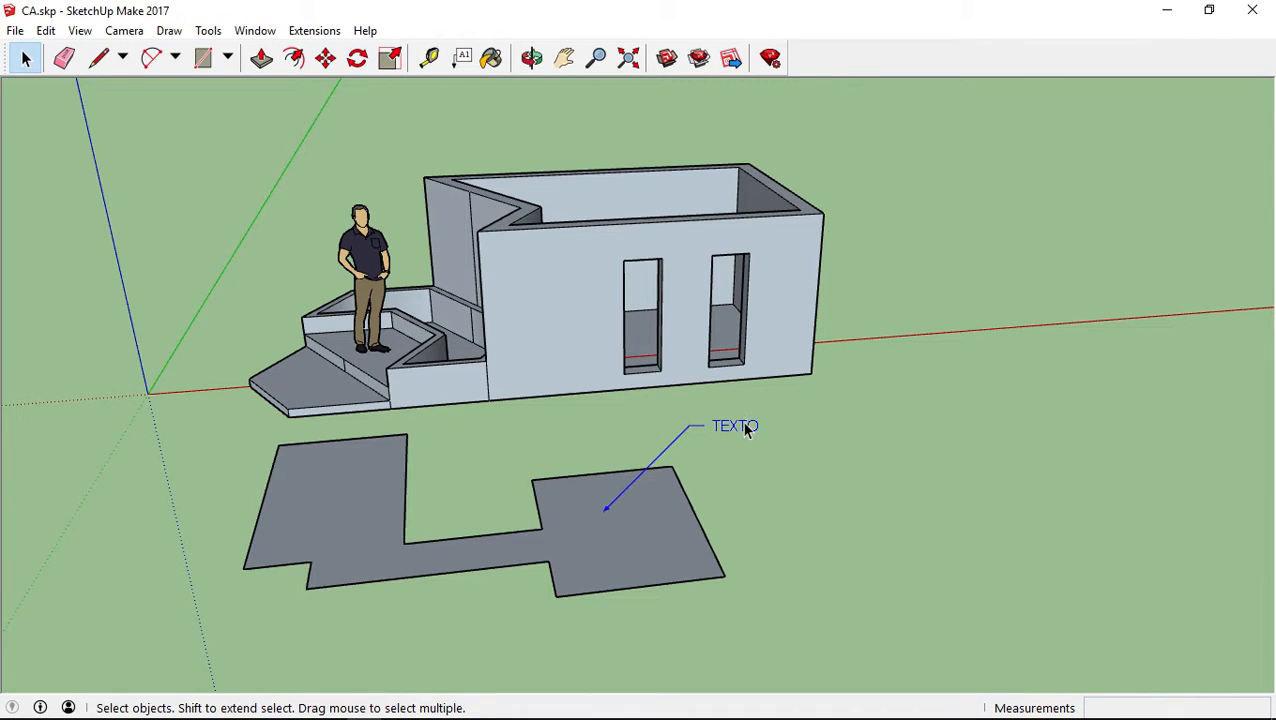
{"action": "middle_click_drag", "start_coordinate": [749, 430], "coordinate": [790, 575]}
{"action": "left_click", "coordinate": [619, 486]}
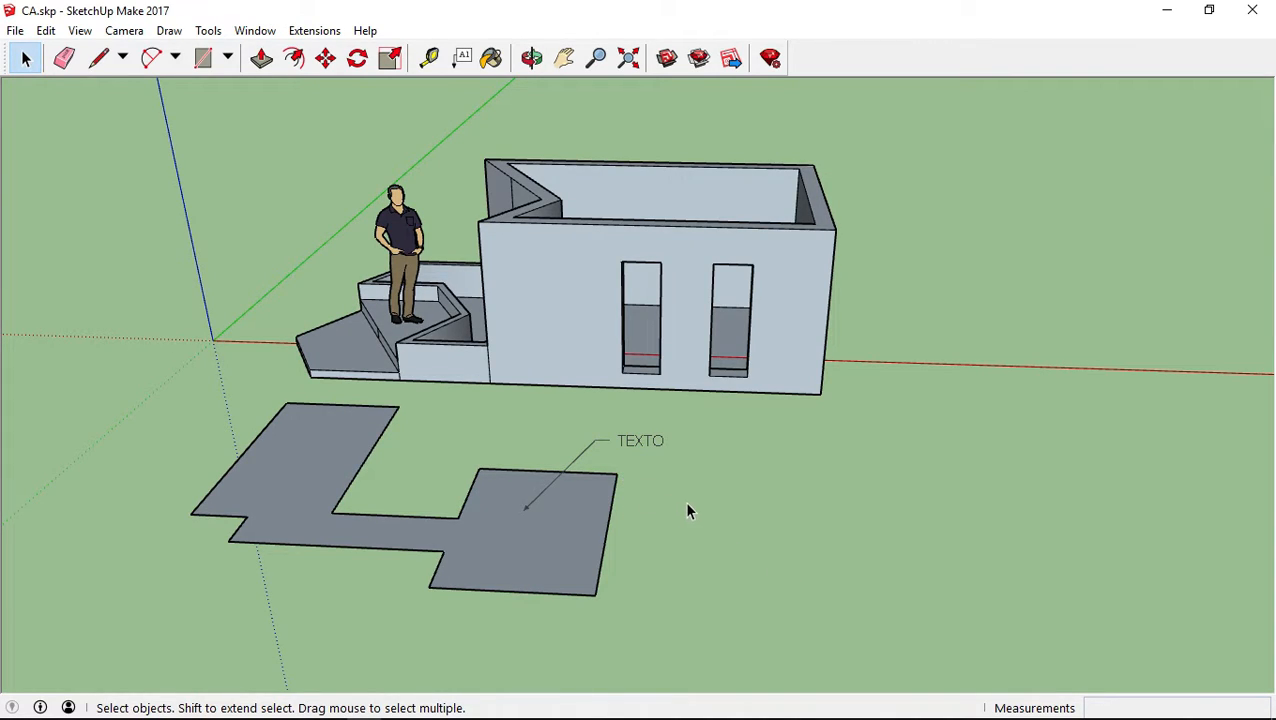
{"action": "middle_click_drag", "start_coordinate": [686, 469], "coordinate": [920, 462]}
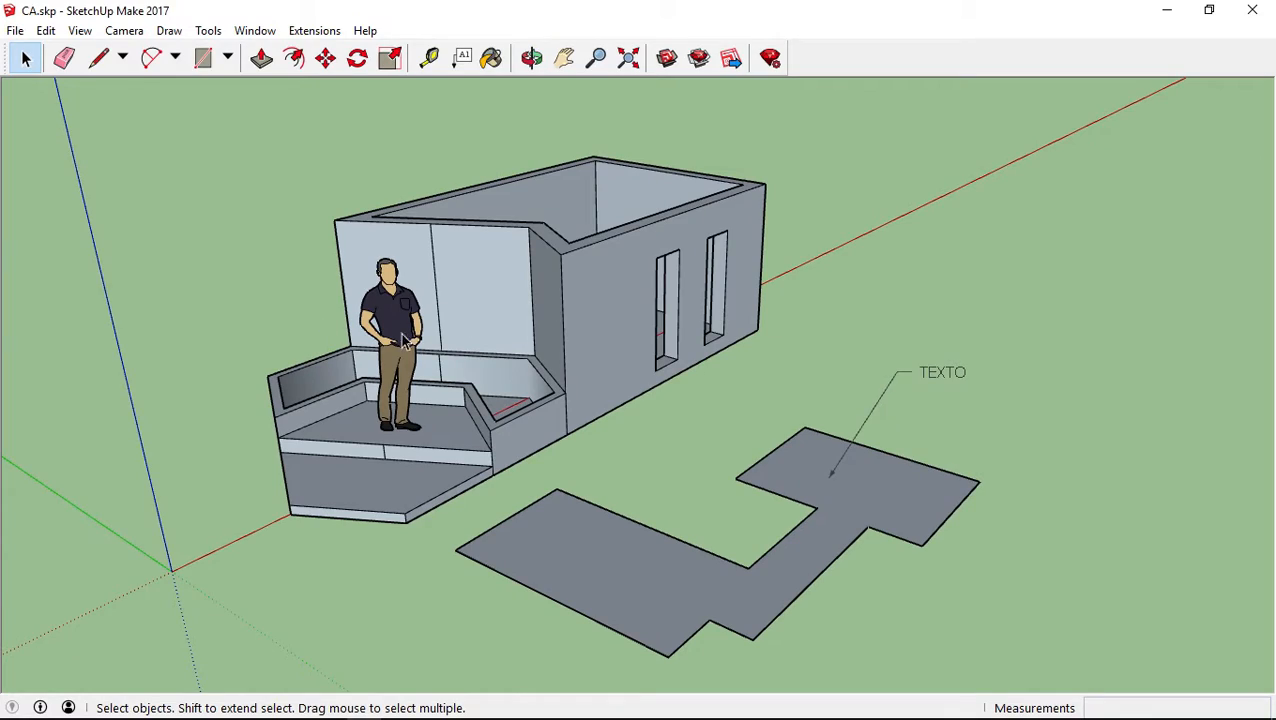
{"action": "middle_click_drag", "start_coordinate": [948, 375], "coordinate": [745, 380]}
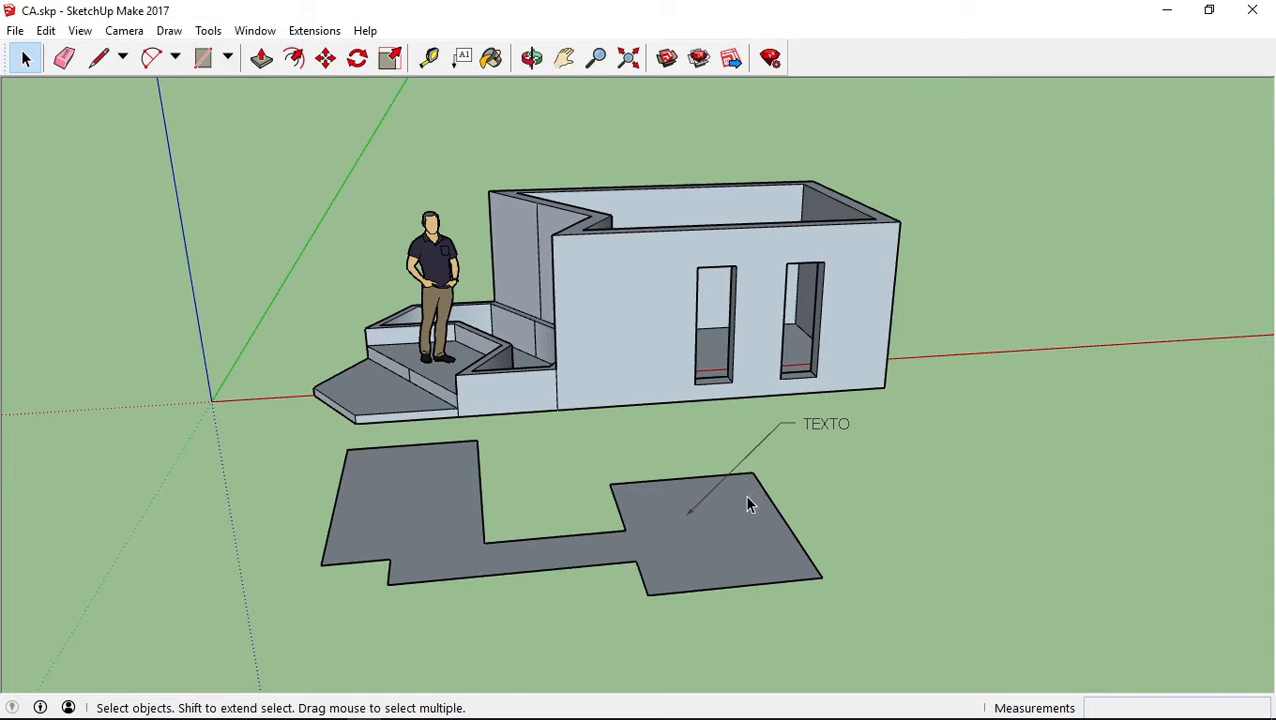
{"action": "middle_click_drag", "start_coordinate": [795, 497], "coordinate": [1058, 580]}
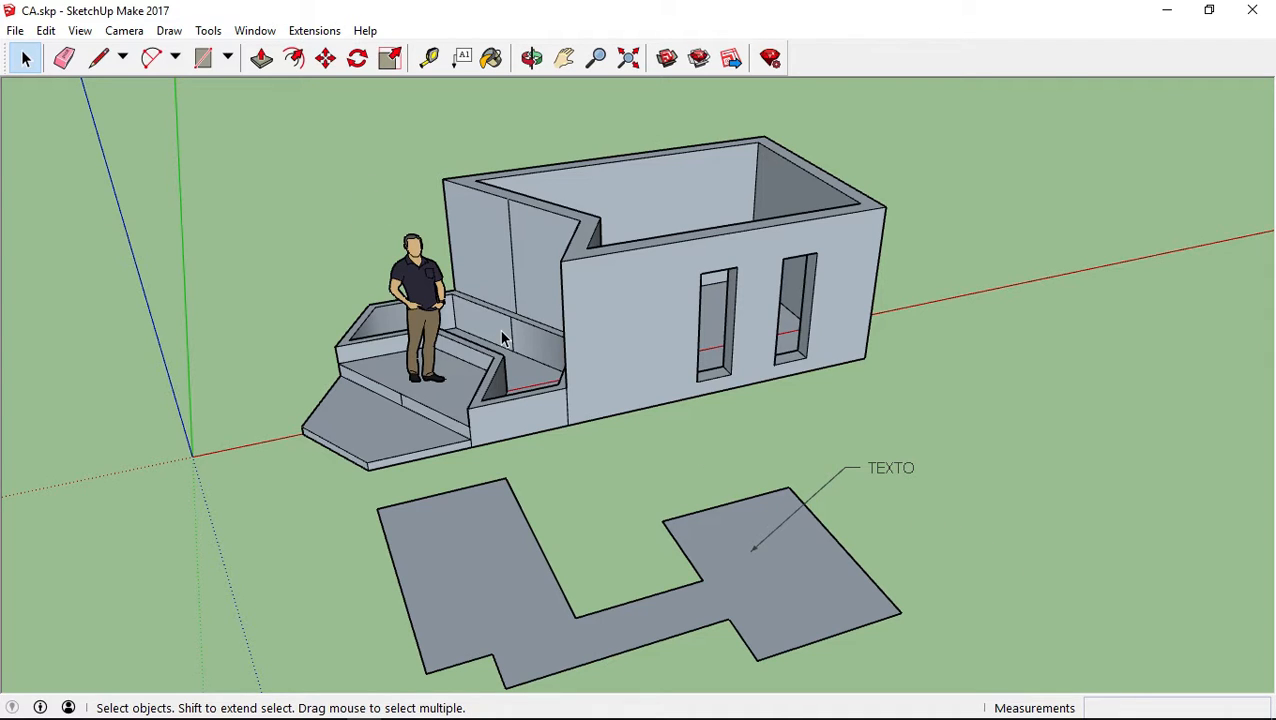
{"action": "middle_click_drag", "start_coordinate": [834, 521], "coordinate": [1012, 490]}
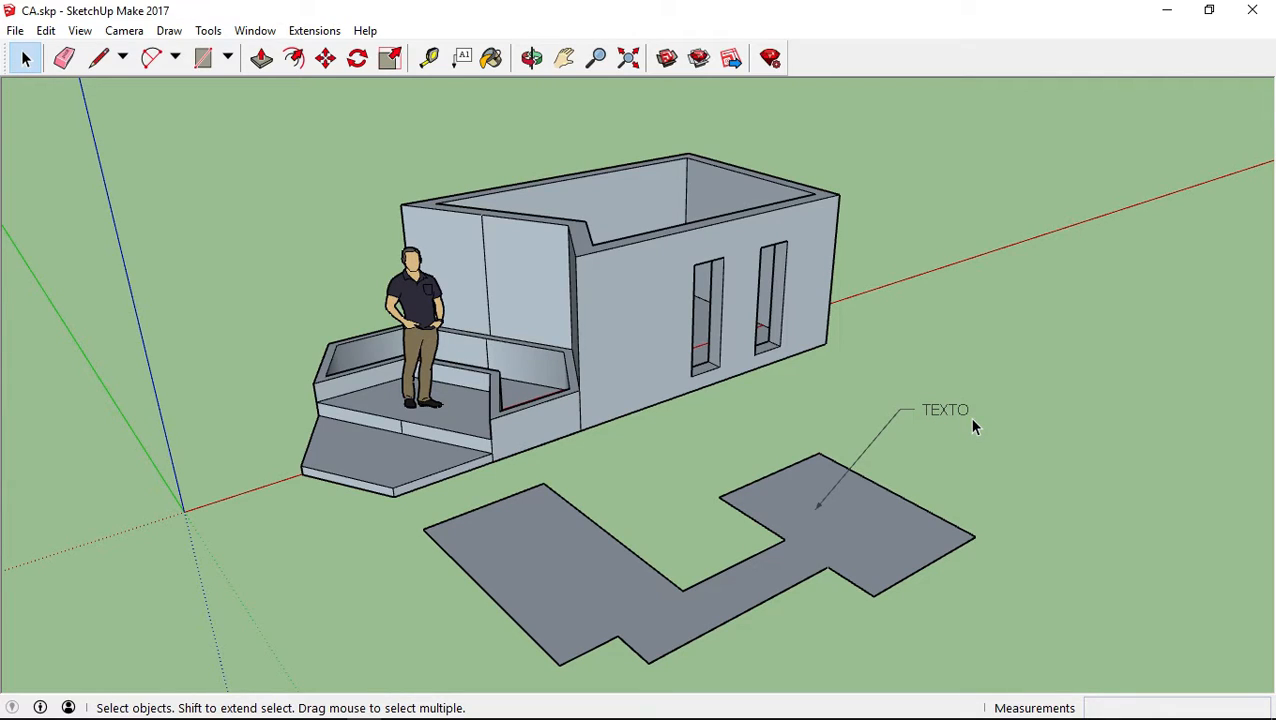
Change the floor plan label's text to "CA"
{"action": "right_click", "coordinate": [947, 410]}
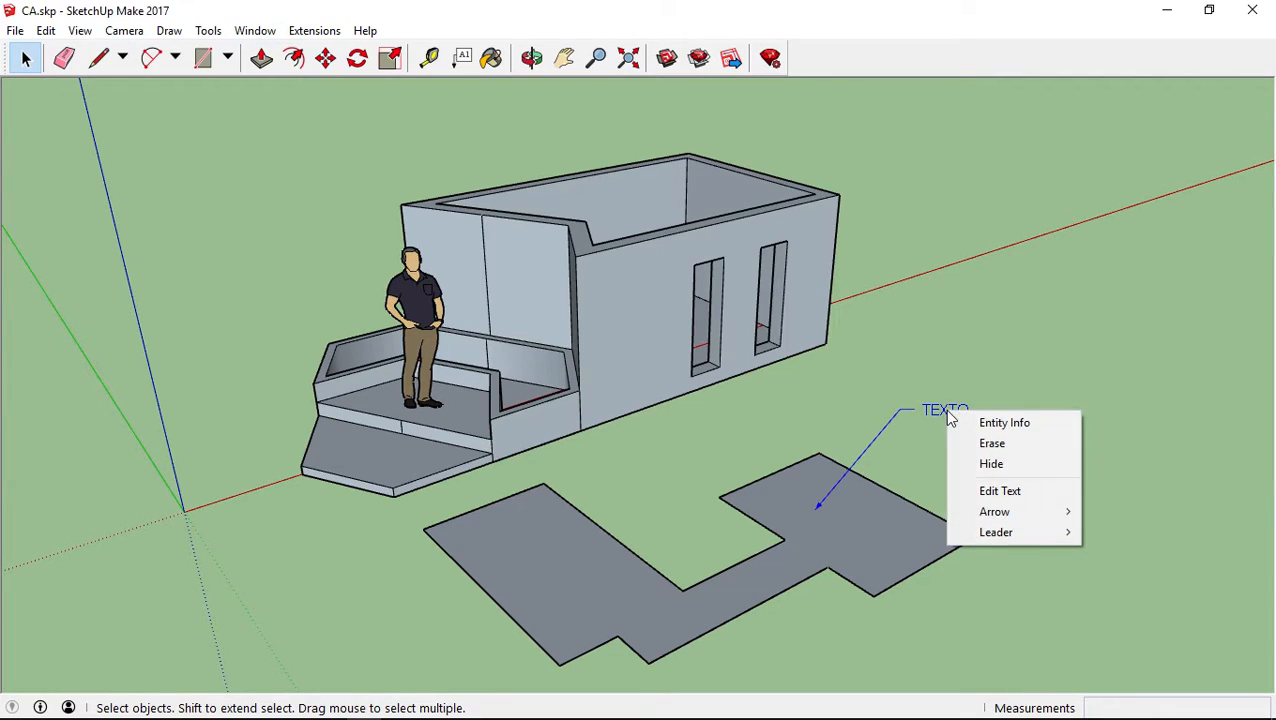
{"action": "left_click", "coordinate": [968, 494]}
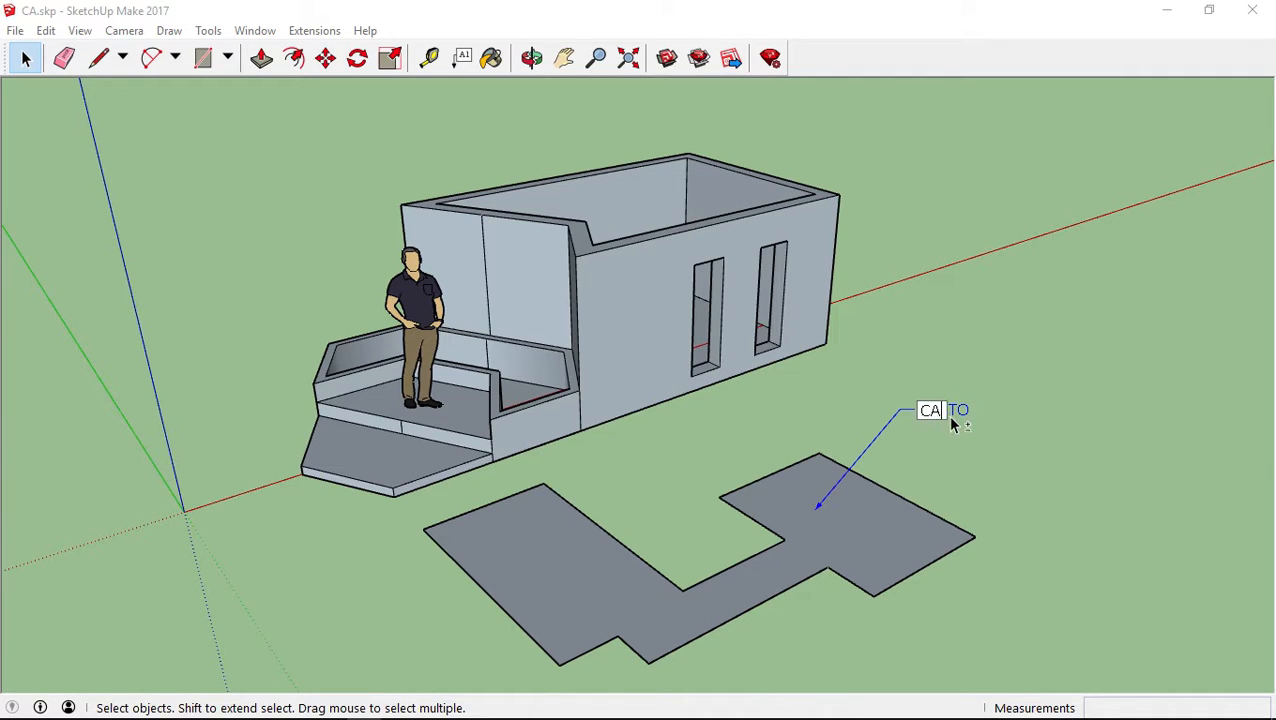
{"action": "left_click", "coordinate": [1030, 333]}
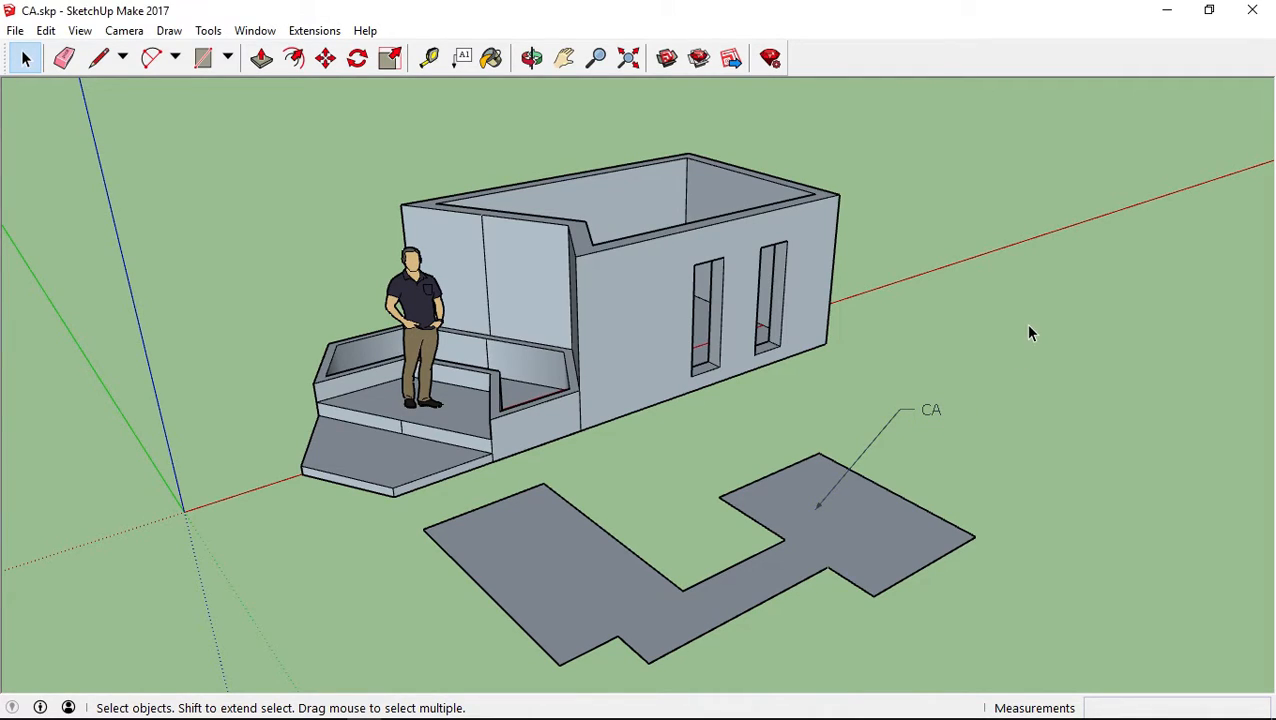
Show the CA label's entity info, collapse the Instructor section and keep the label on Layer0
{"action": "right_click", "coordinate": [930, 413]}
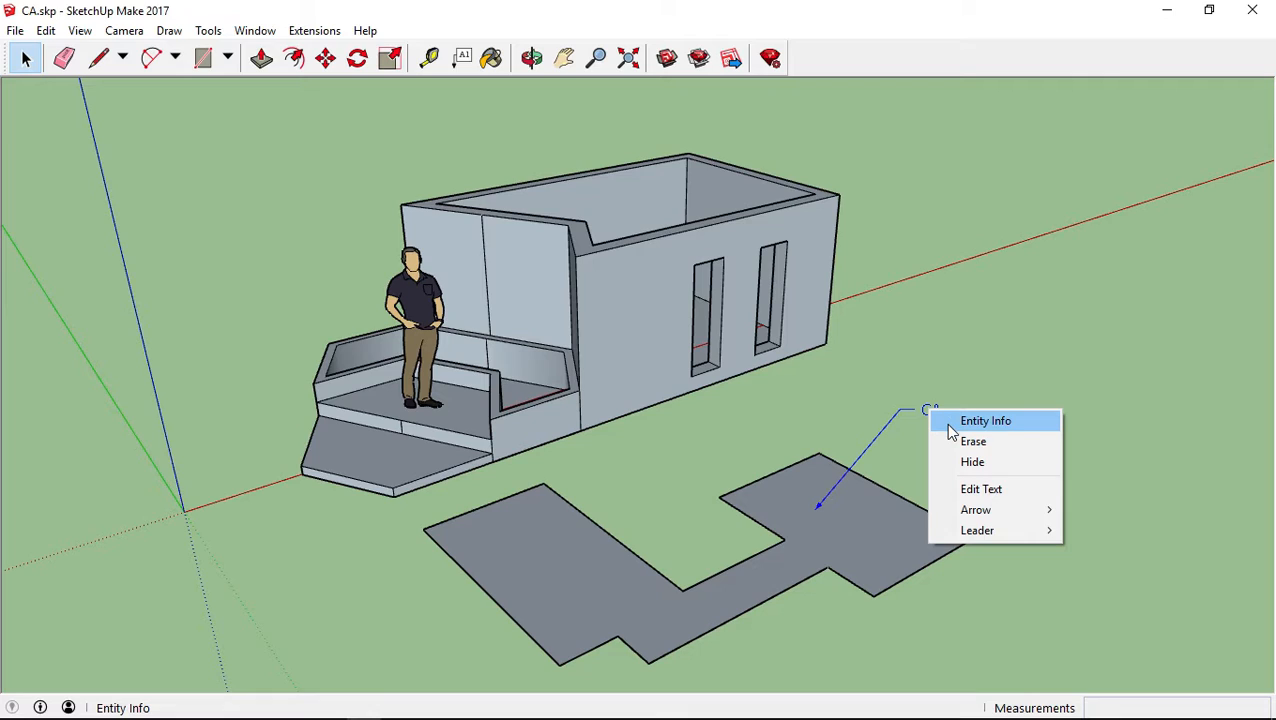
{"action": "left_click", "coordinate": [975, 421]}
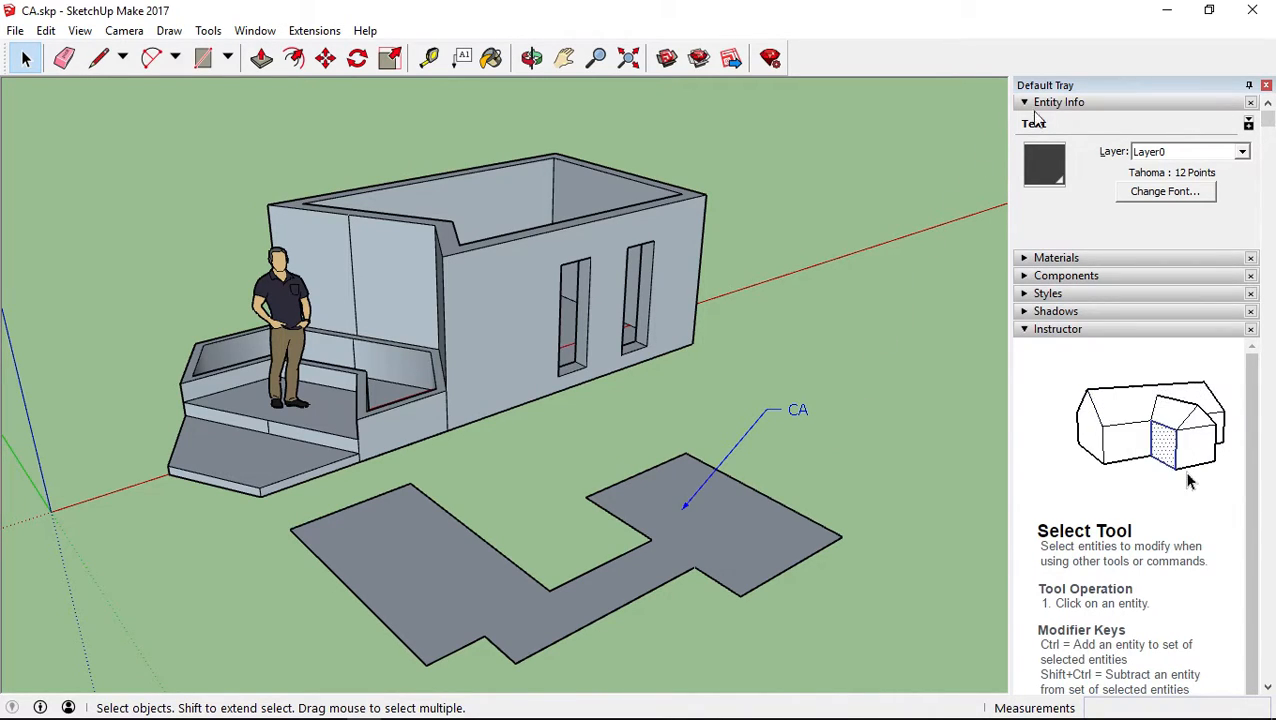
{"action": "left_click", "coordinate": [1025, 333]}
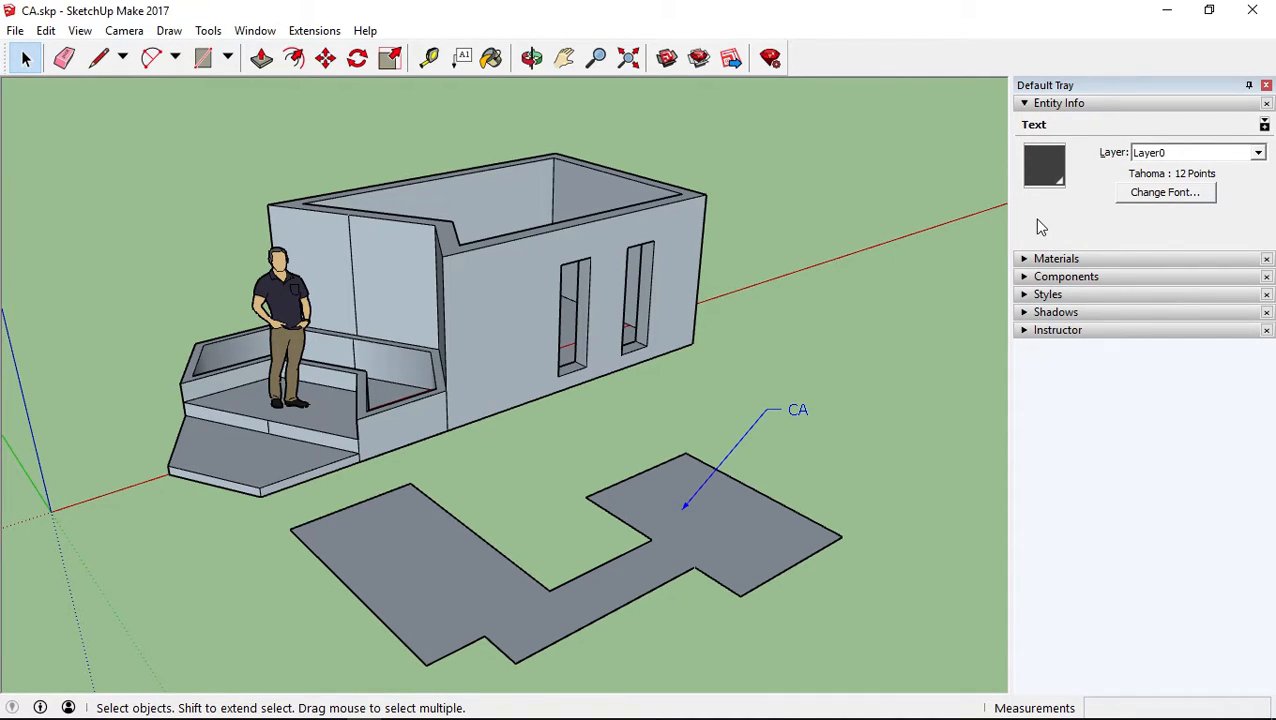
{"action": "left_click", "coordinate": [1160, 153]}
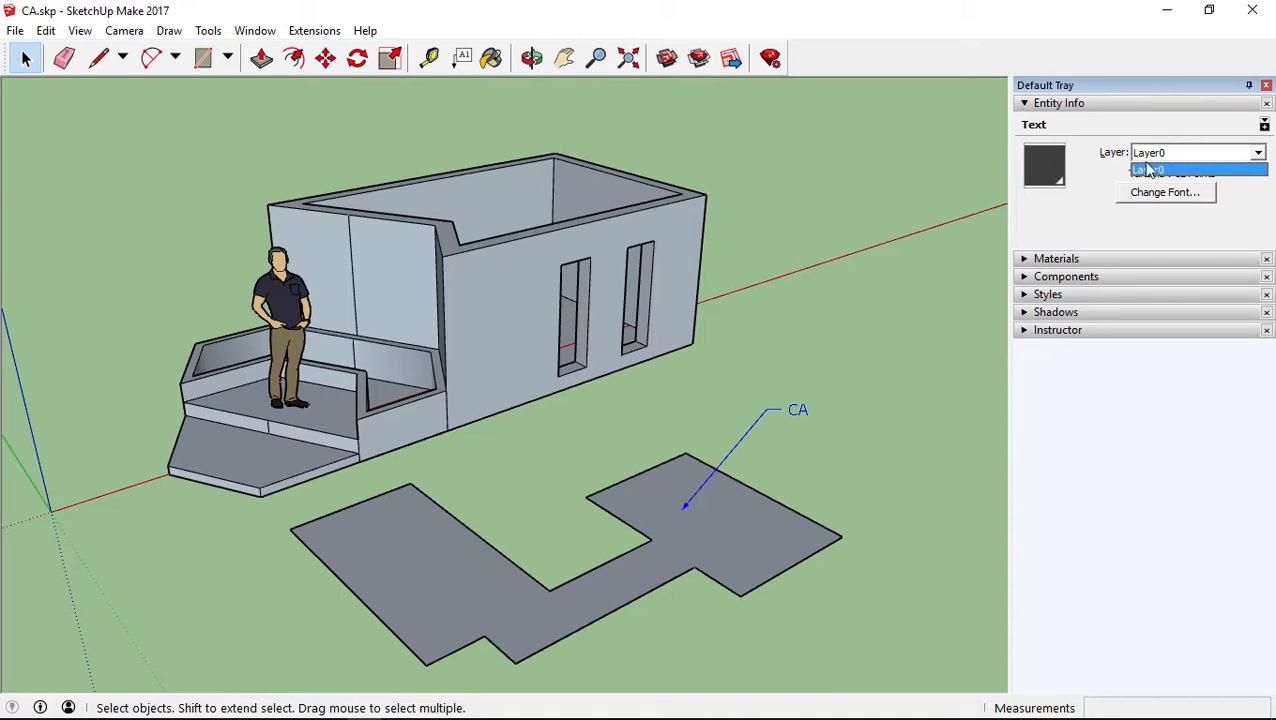
{"action": "left_click", "coordinate": [1145, 170]}
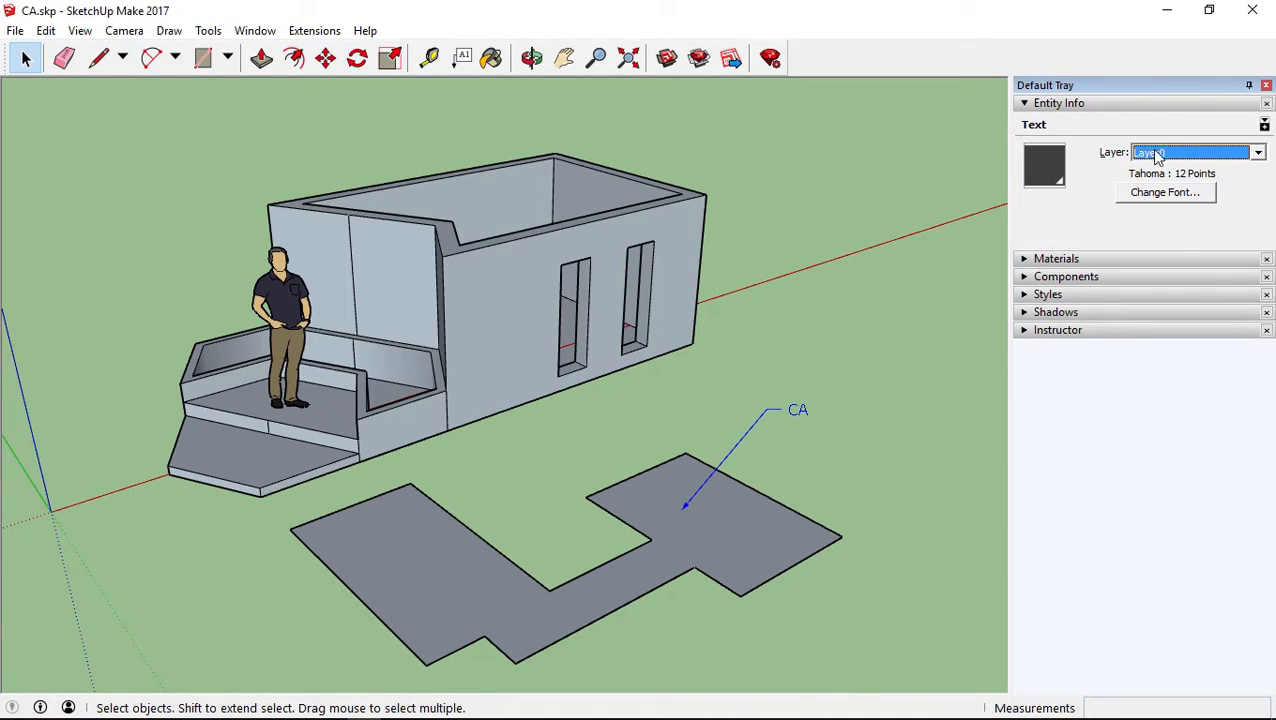
{"action": "left_click", "coordinate": [1150, 153]}
{"action": "left_click", "coordinate": [1158, 170]}
Preview the Technic, Trebuchet MS and Verdana fonts for the CA label, and choose Wingdings
{"action": "left_click", "coordinate": [1122, 195]}
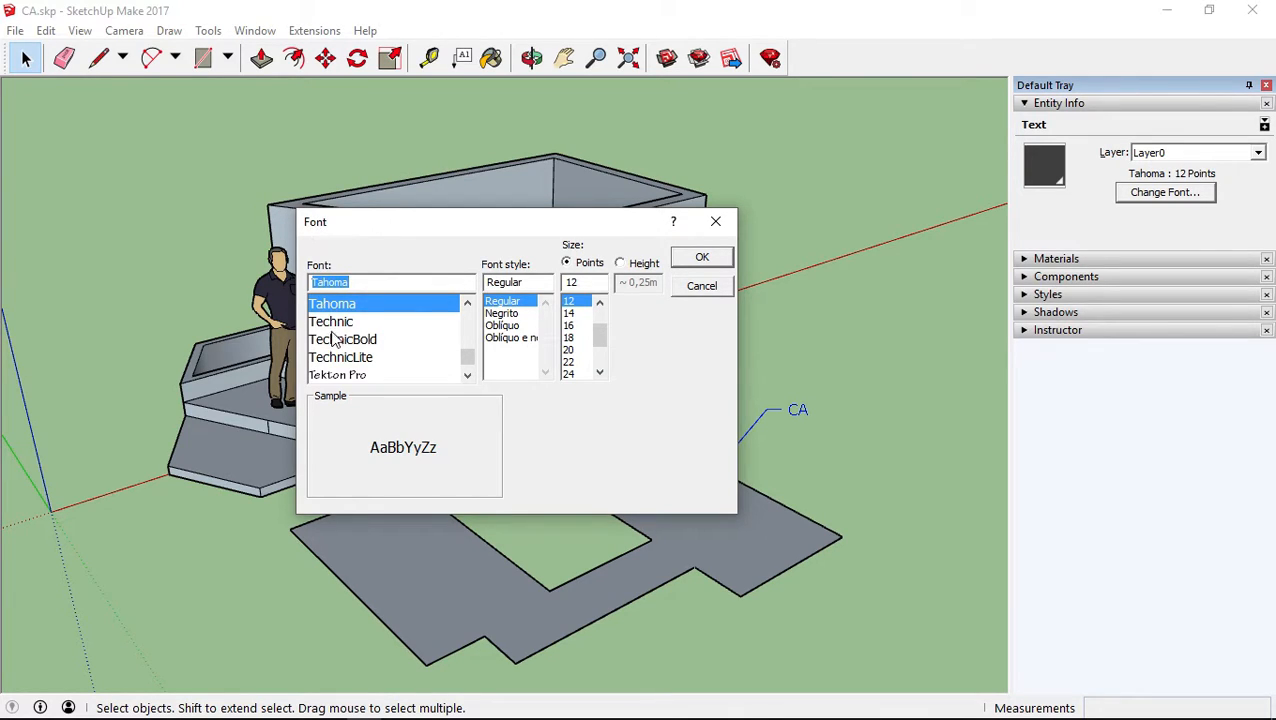
{"action": "left_click", "coordinate": [331, 322]}
{"action": "scroll", "coordinate": [360, 353], "scroll_direction": "down", "scroll_amount": 5}
{"action": "scroll", "coordinate": [360, 353], "scroll_direction": "up", "scroll_amount": 1}
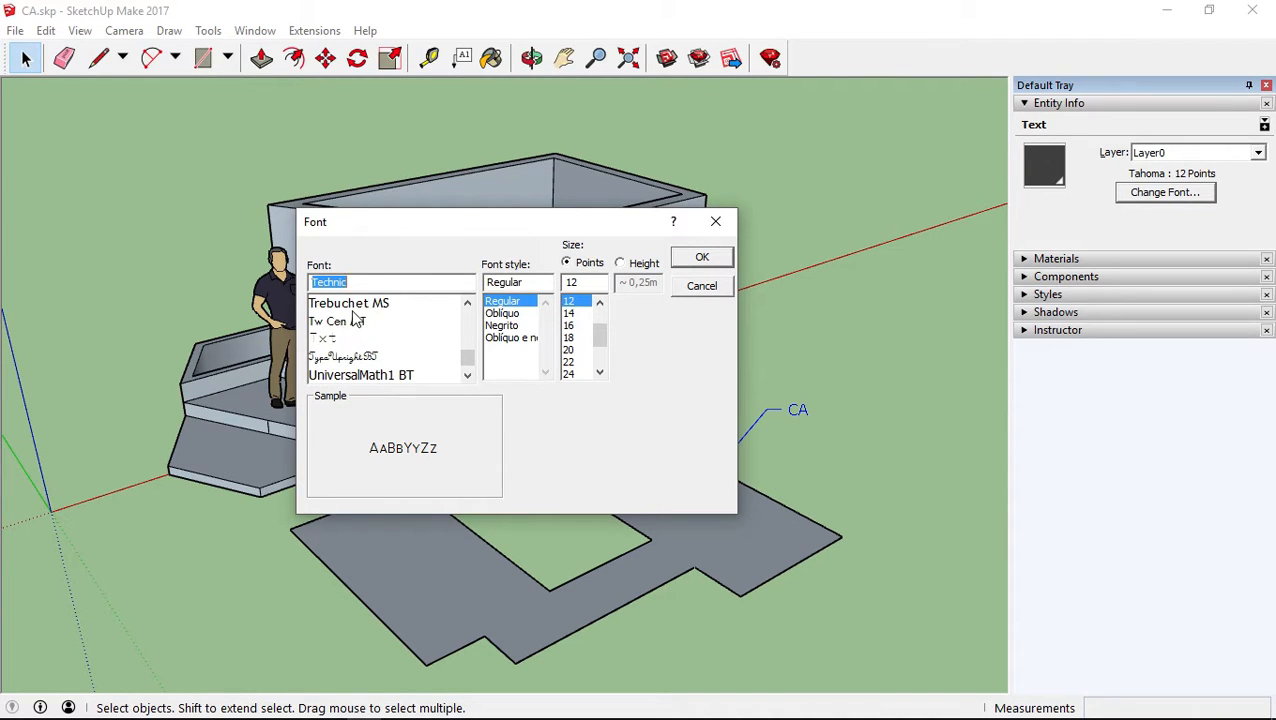
{"action": "left_click", "coordinate": [352, 304]}
{"action": "scroll", "coordinate": [355, 345], "scroll_direction": "down", "scroll_amount": 1}
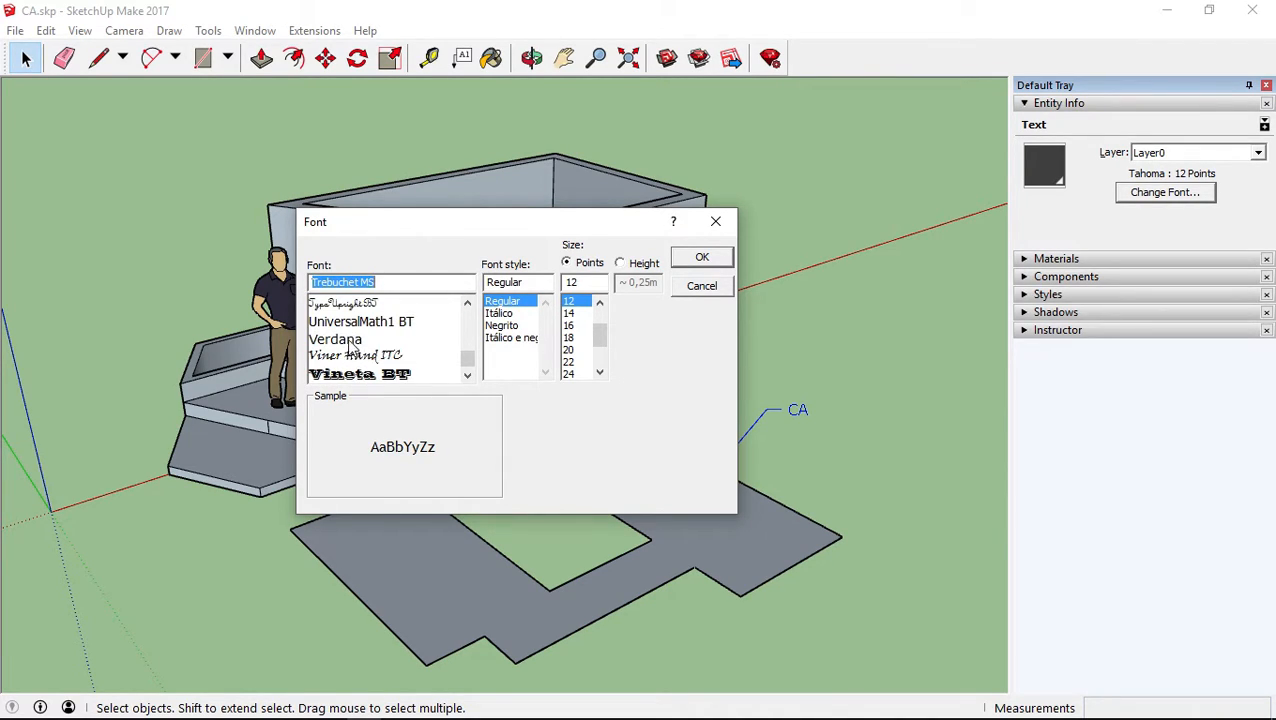
{"action": "left_click", "coordinate": [350, 340]}
{"action": "scroll", "coordinate": [376, 347], "scroll_direction": "down", "scroll_amount": 1}
{"action": "scroll", "coordinate": [376, 350], "scroll_direction": "down", "scroll_amount": 1}
{"action": "scroll", "coordinate": [374, 358], "scroll_direction": "down", "scroll_amount": 1}
{"action": "left_click", "coordinate": [345, 341]}
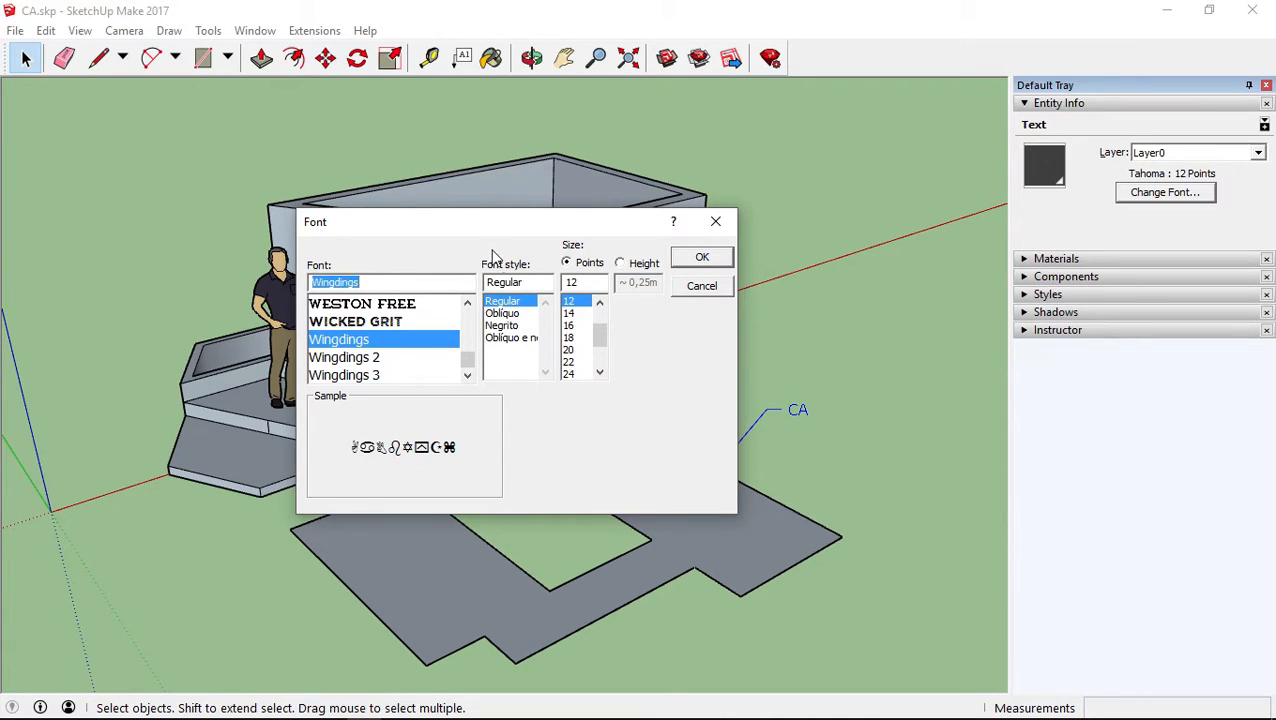
Try the other font styles, return to Regular, set the size to 20 points and apply the font to the label
{"action": "left_click", "coordinate": [496, 313]}
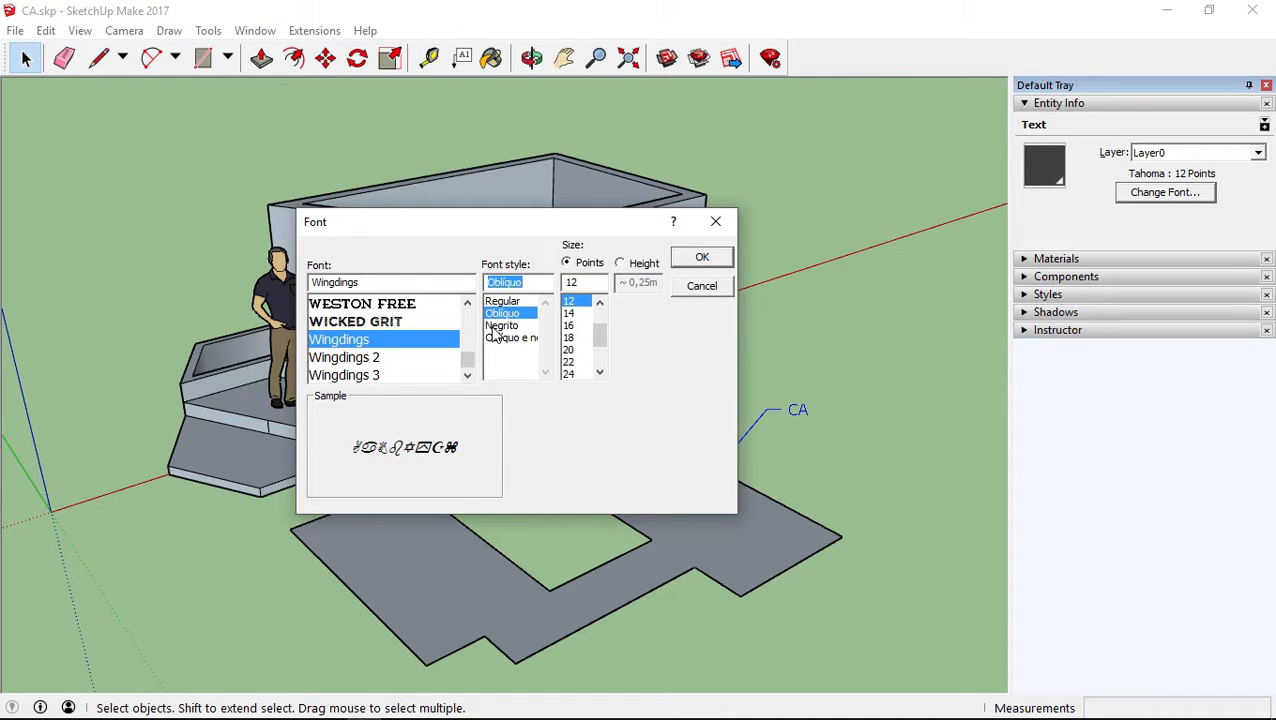
{"action": "left_click", "coordinate": [495, 325]}
{"action": "left_click", "coordinate": [498, 302]}
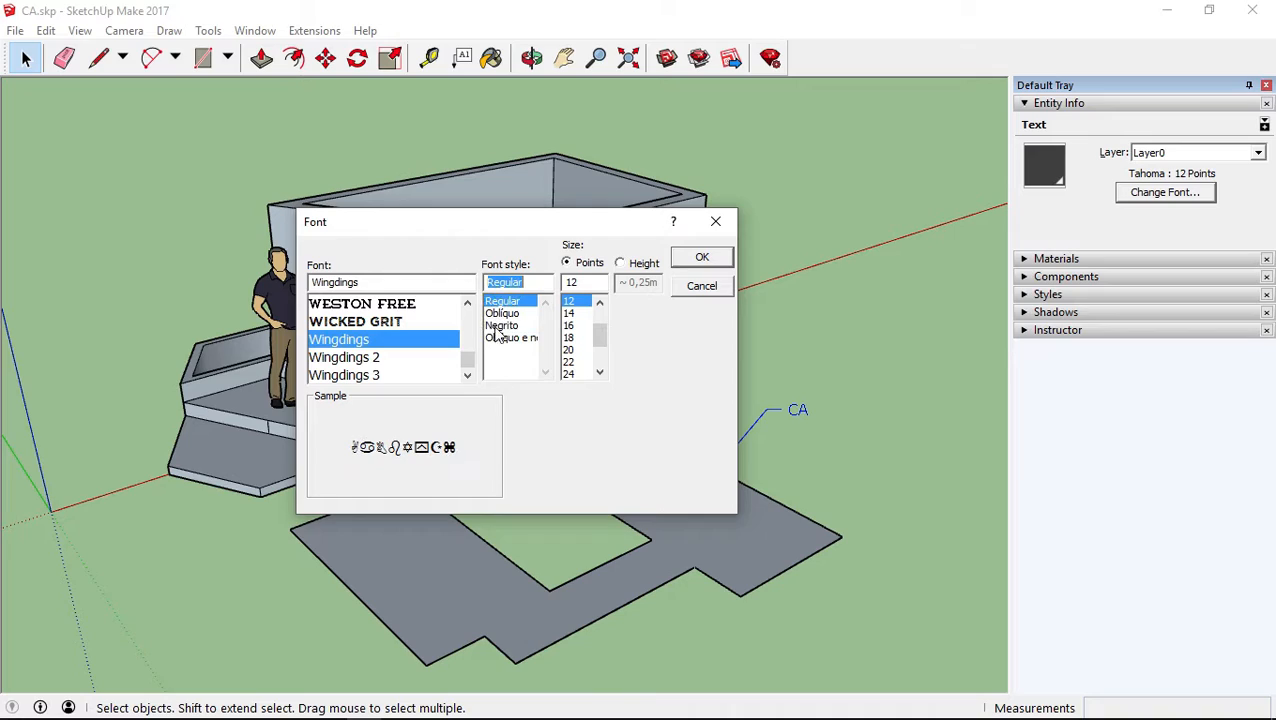
{"action": "left_click", "coordinate": [568, 350]}
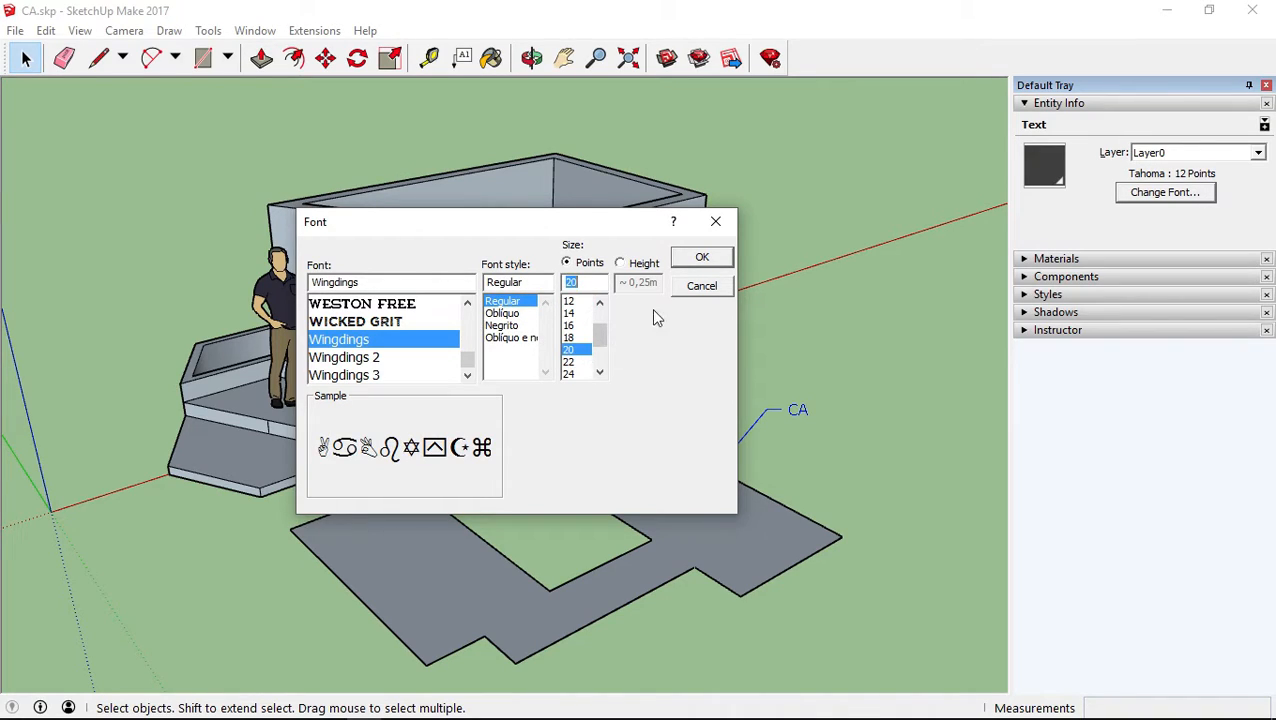
{"action": "left_click", "coordinate": [645, 266]}
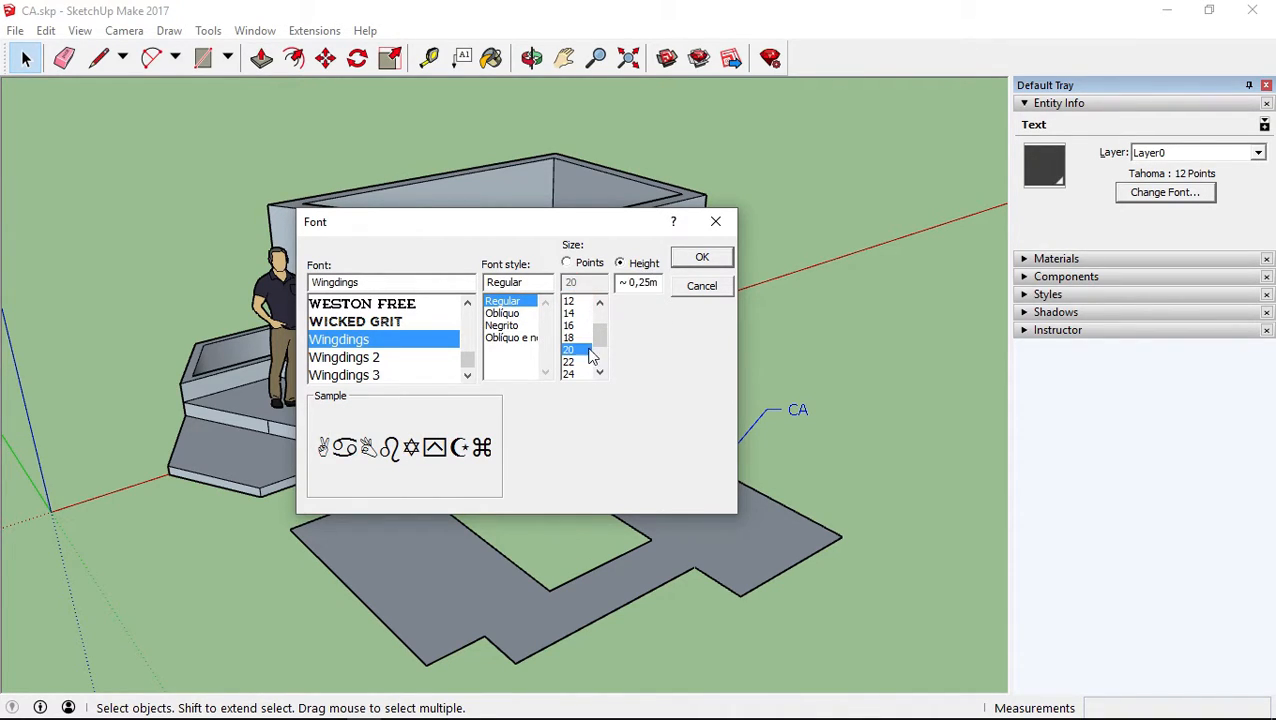
{"action": "left_click", "coordinate": [585, 268]}
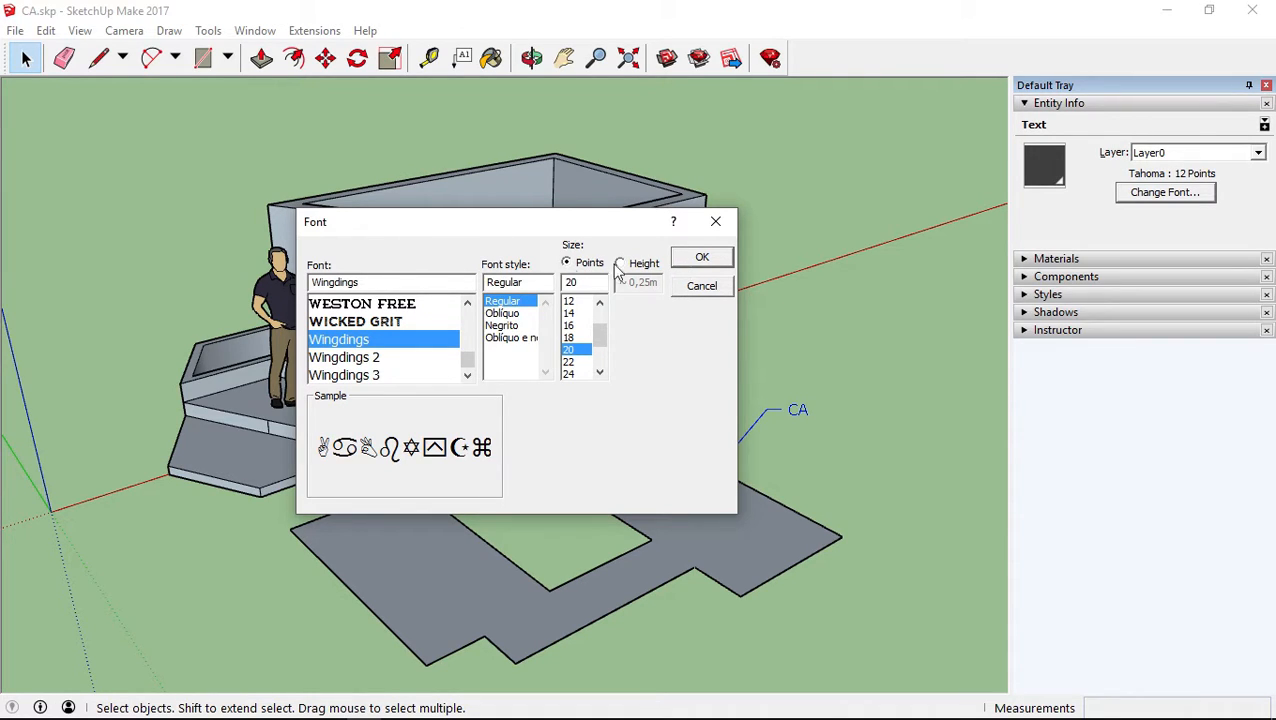
{"action": "left_click", "coordinate": [695, 260]}
Edit the Wingdings label to remove its second character, keeping only the thumbs-up symbol
{"action": "middle_click_drag", "start_coordinate": [712, 360], "coordinate": [632, 413], "text": "shift"}
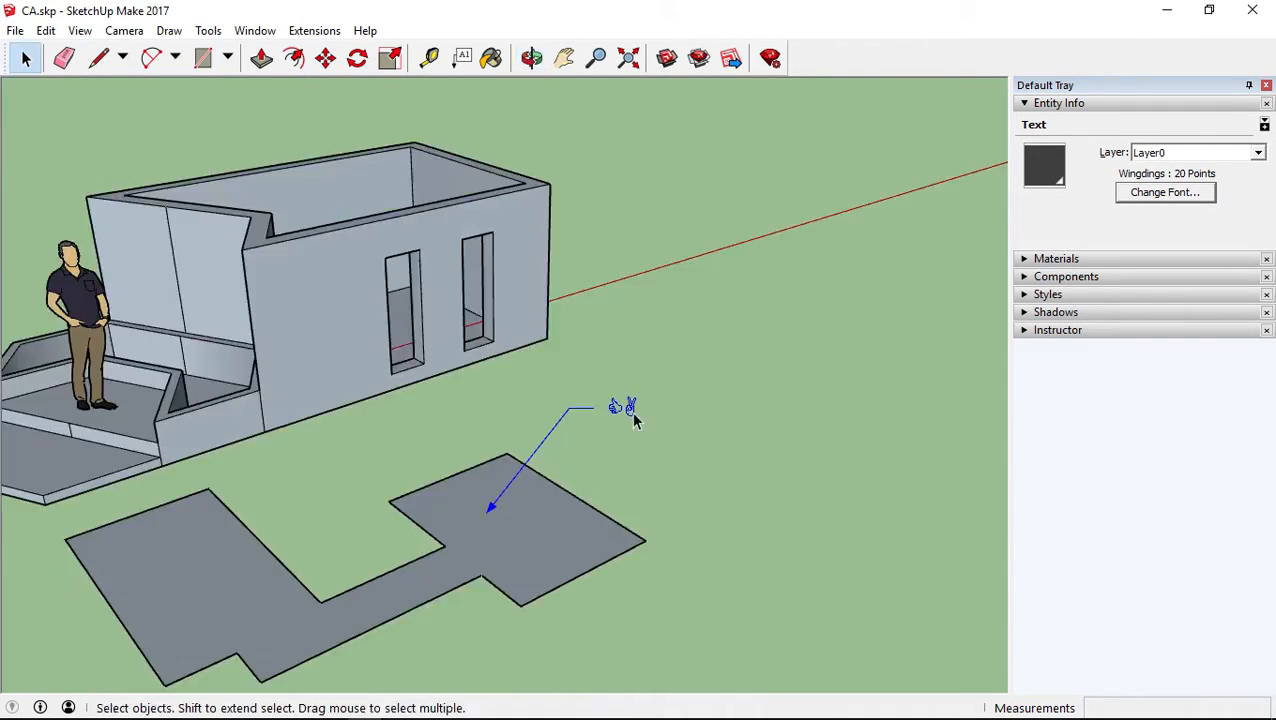
{"action": "right_click", "coordinate": [624, 410]}
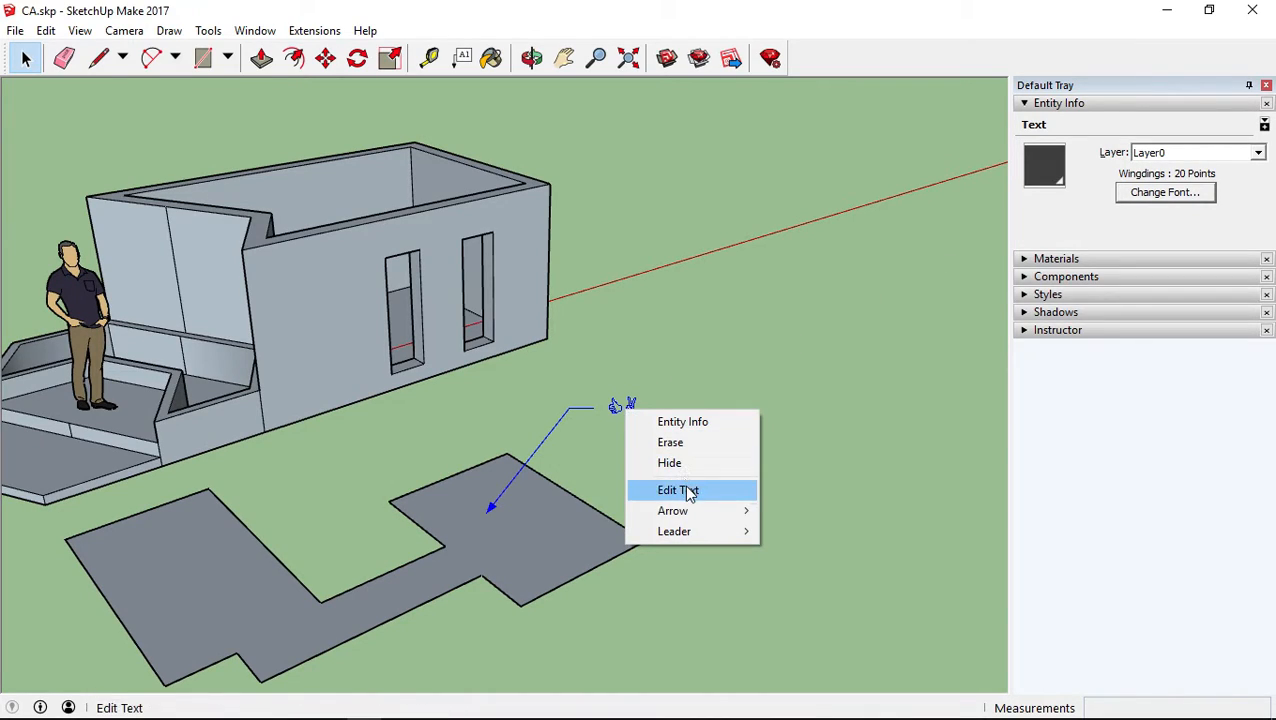
{"action": "left_click", "coordinate": [687, 493]}
{"action": "left_click_drag", "start_coordinate": [620, 407], "coordinate": [716, 411]}
{"action": "key", "text": "BackSpace"}
{"action": "left_click", "coordinate": [716, 410]}
{"action": "scroll", "coordinate": [618, 410], "scroll_direction": "up", "scroll_amount": 2}
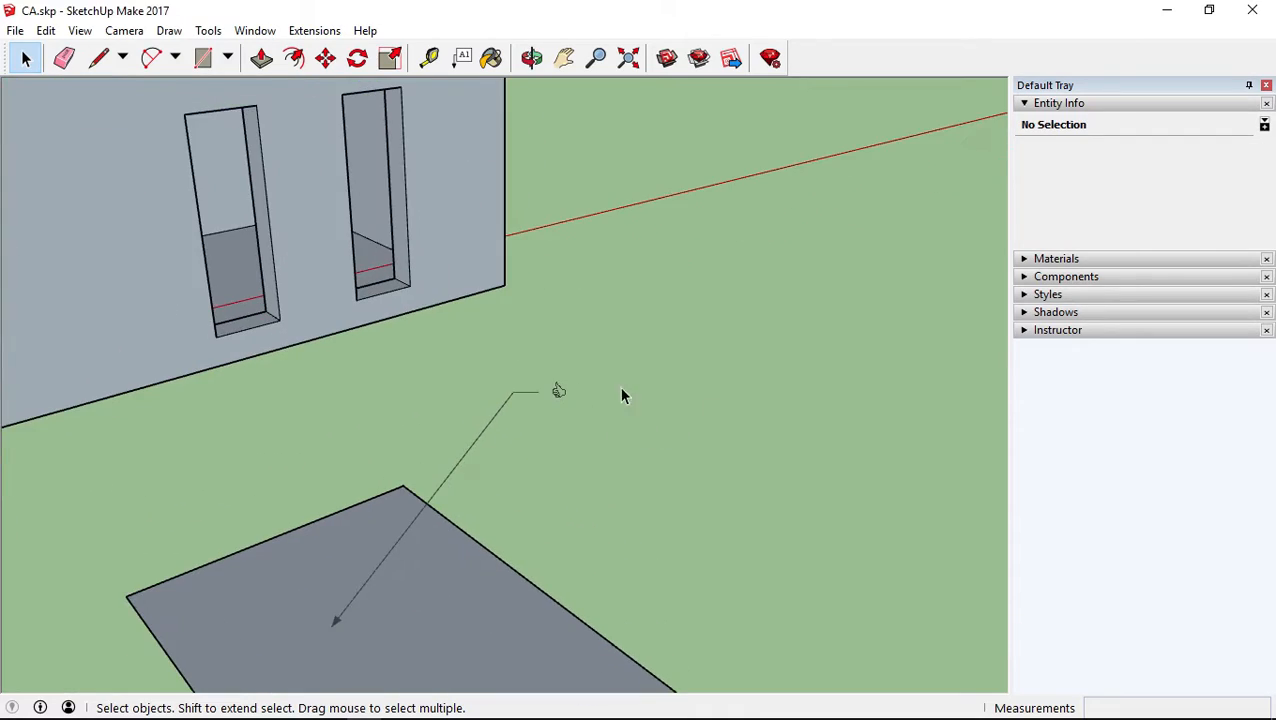
{"action": "scroll", "coordinate": [530, 428], "scroll_direction": "down", "scroll_amount": 4}
Enlarge the thumbs-up label's font to 72 points and deselect it
{"action": "left_click", "coordinate": [566, 413]}
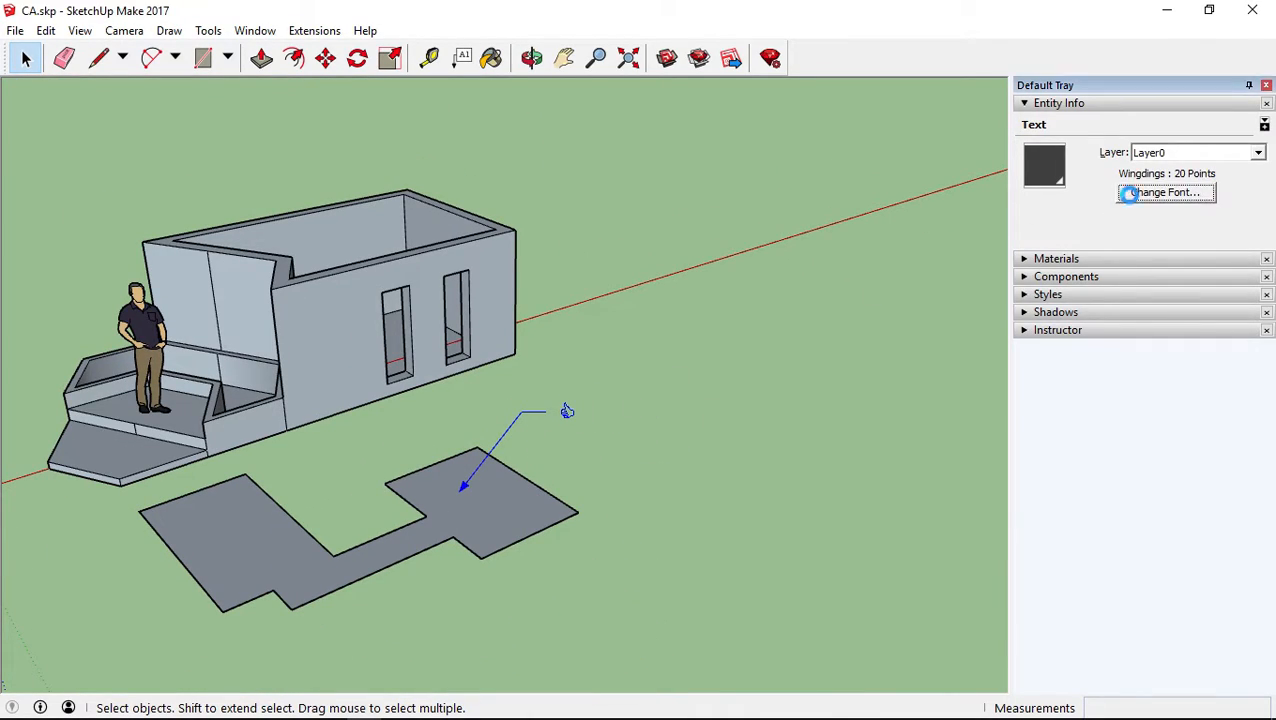
{"action": "left_click", "coordinate": [1130, 195]}
{"action": "scroll", "coordinate": [690, 360], "scroll_direction": "down", "scroll_amount": 1}
{"action": "scroll", "coordinate": [687, 375], "scroll_direction": "up", "scroll_amount": 1}
{"action": "scroll", "coordinate": [687, 372], "scroll_direction": "down", "scroll_amount": 1}
{"action": "left_click", "coordinate": [686, 371]}
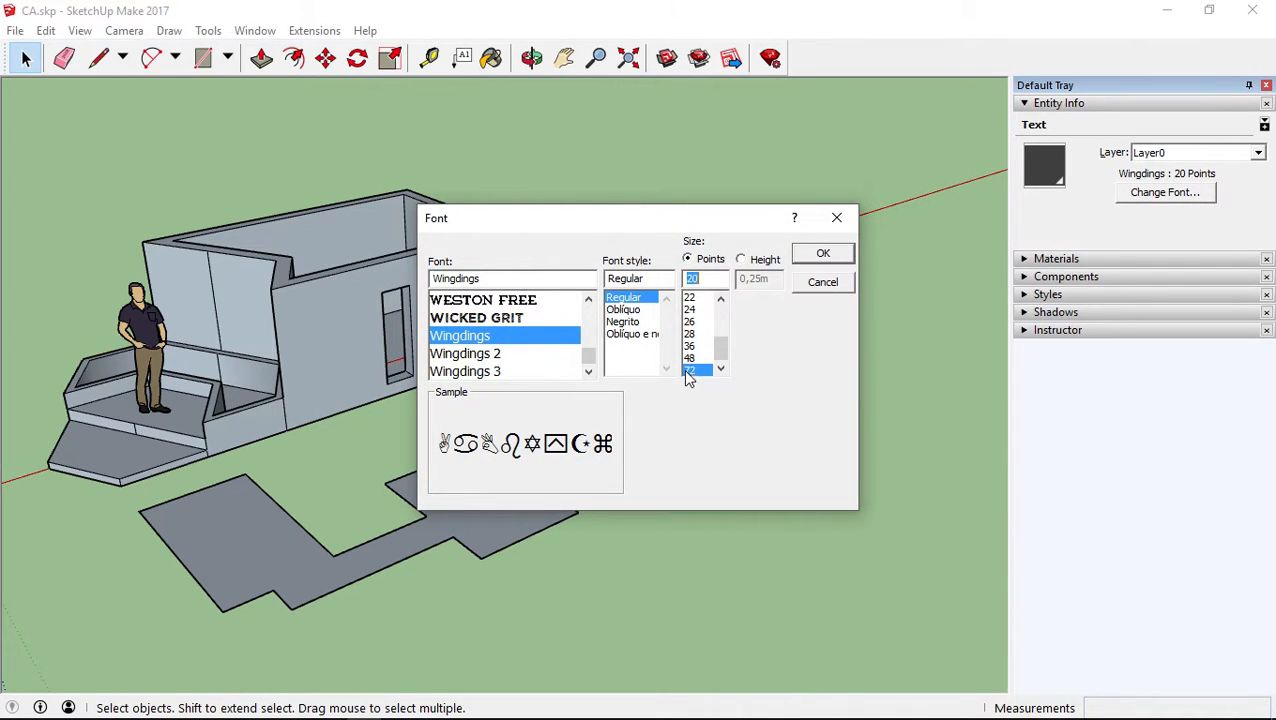
{"action": "left_click", "coordinate": [796, 254]}
{"action": "left_click", "coordinate": [758, 496]}
{"action": "middle_click_drag", "start_coordinate": [758, 496], "coordinate": [860, 503]}
{"action": "middle_click_drag", "start_coordinate": [765, 398], "coordinate": [665, 346]}
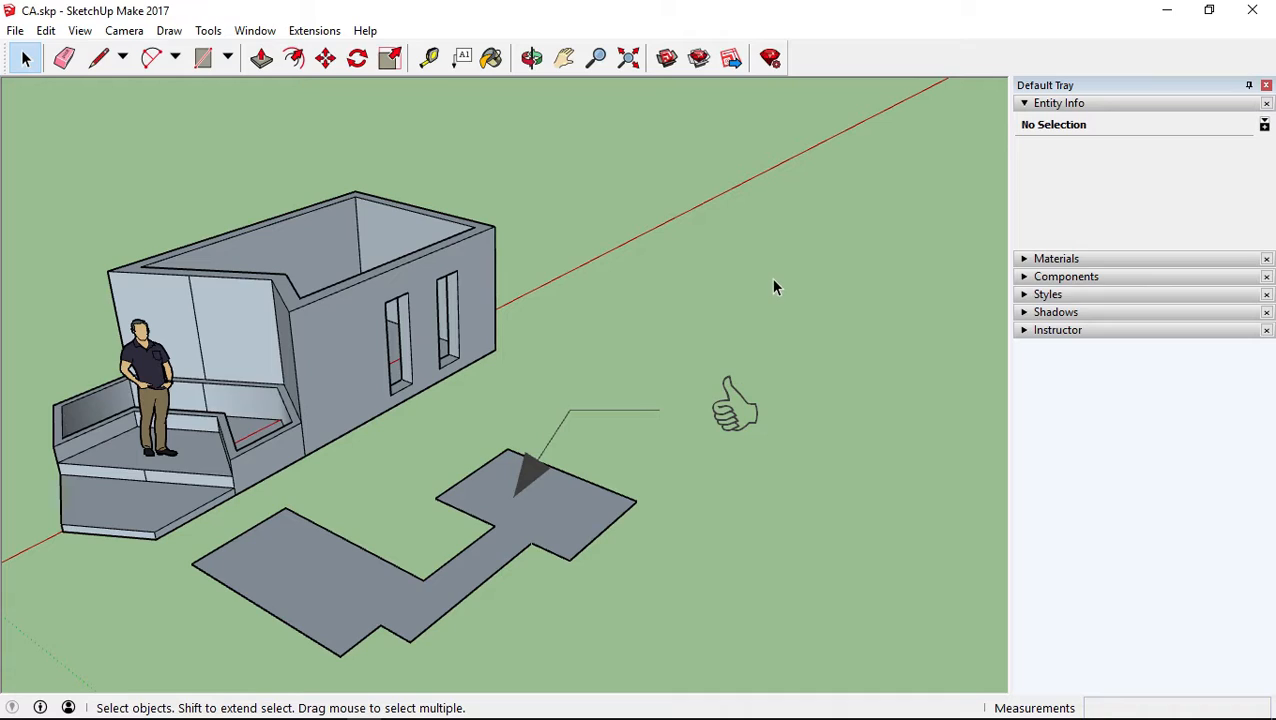
Erase the thumbs-up leader label from the floor plan and return to the Select tool
{"action": "left_click", "coordinate": [740, 427]}
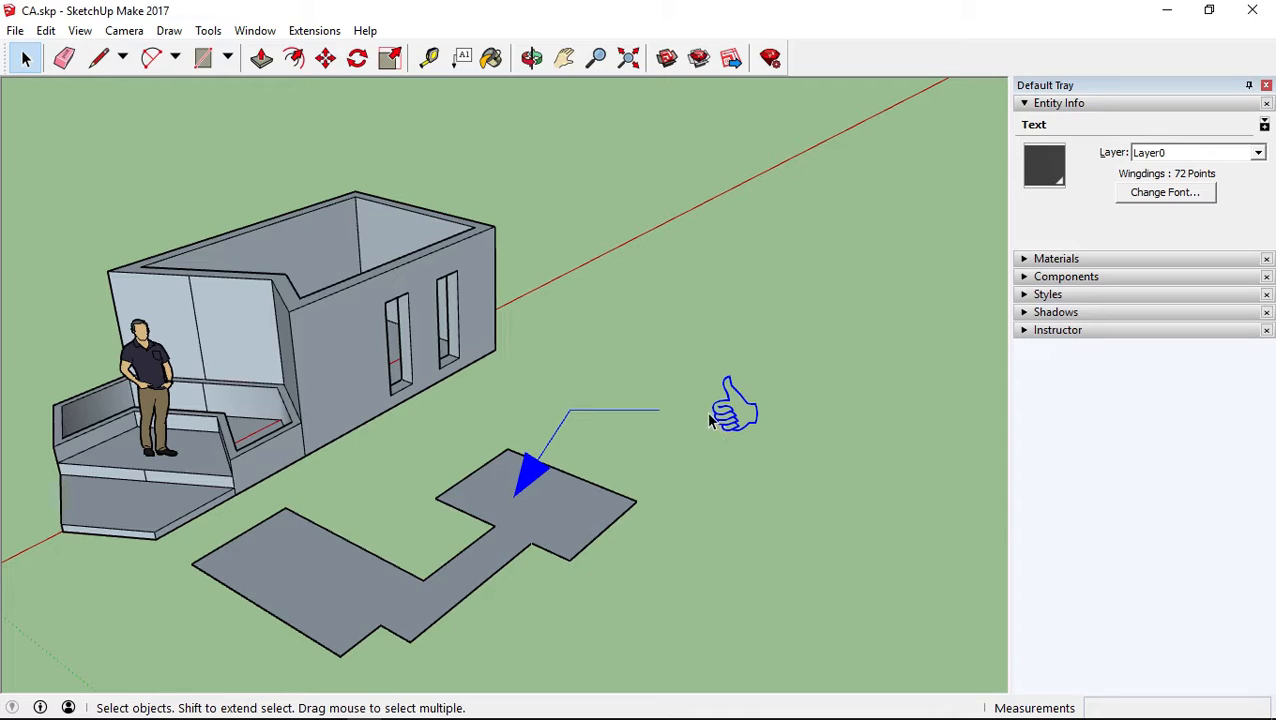
{"action": "left_click", "coordinate": [64, 58]}
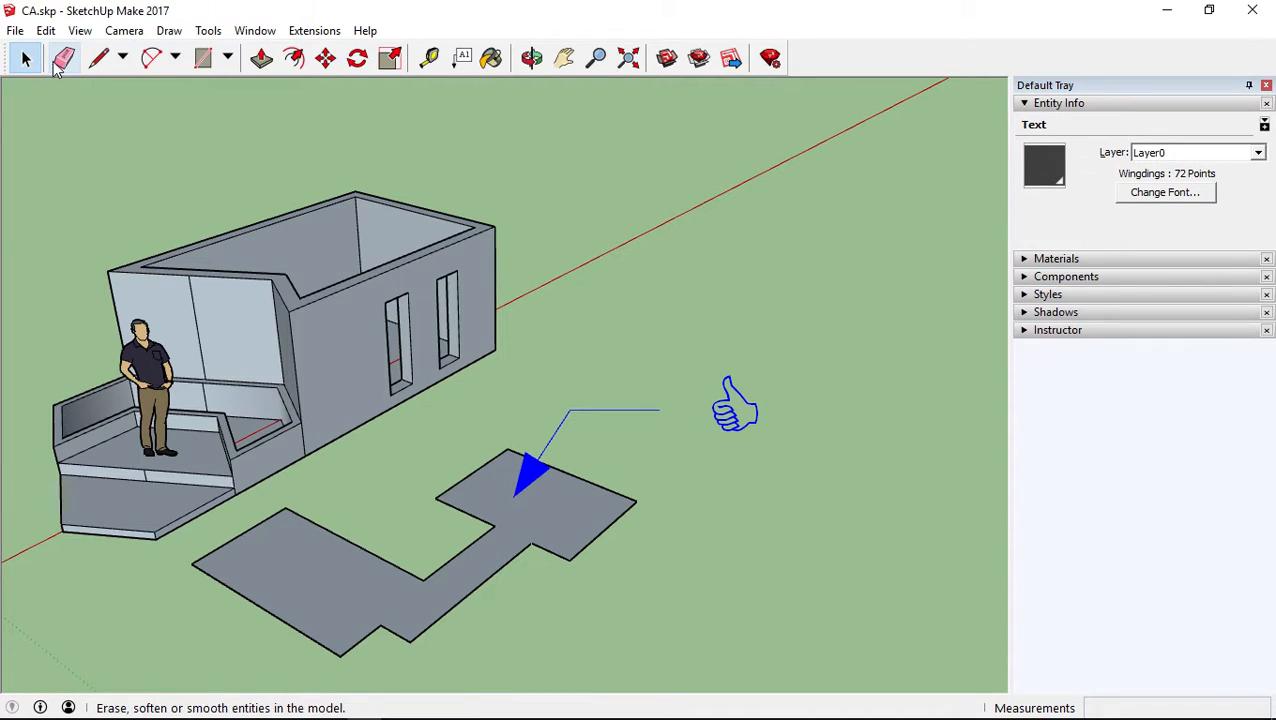
{"action": "left_click", "coordinate": [733, 407]}
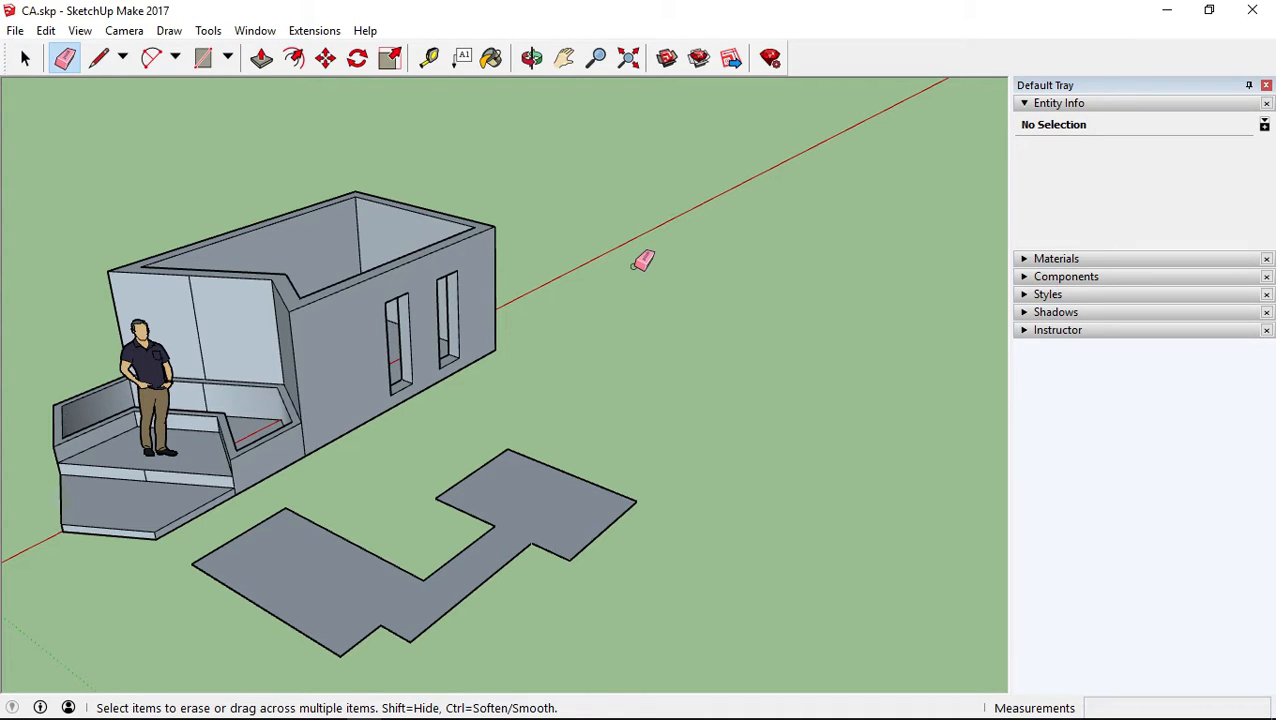
{"action": "key", "text": "space"}
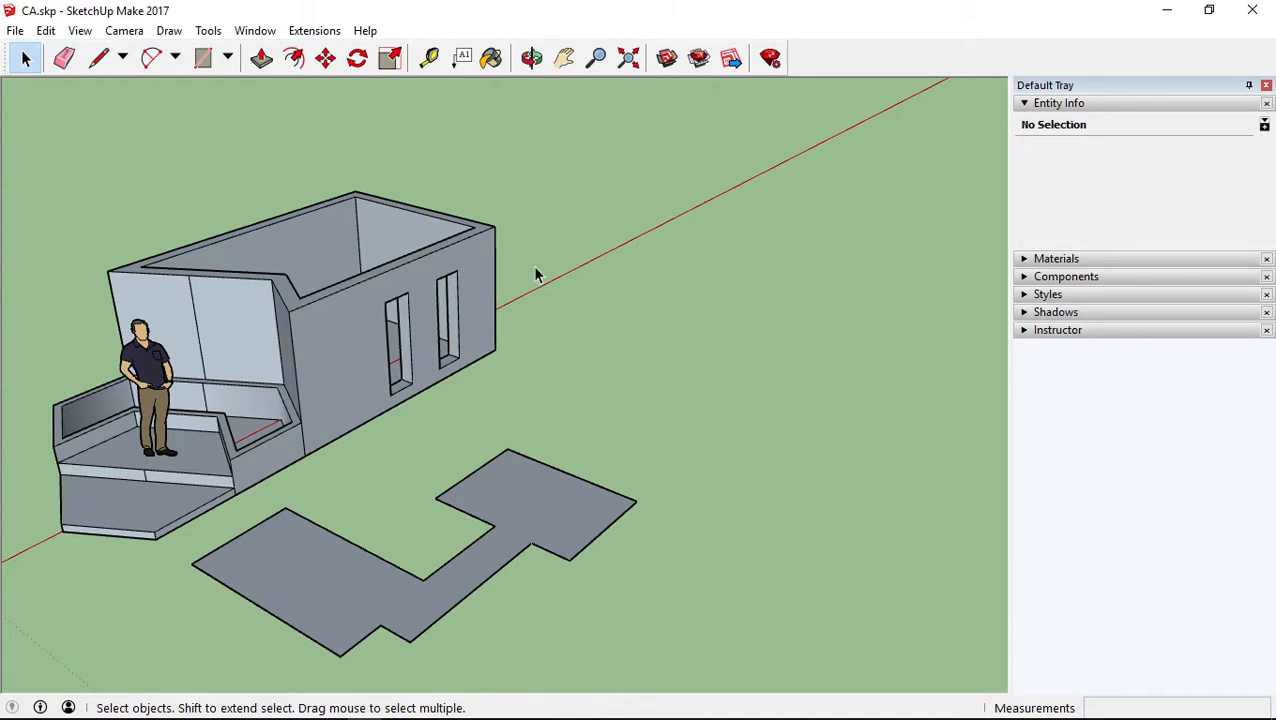
Activate the Paint Bucket tool and collapse the Entity Info section to make room for the material libraries
{"action": "left_click", "coordinate": [1266, 86]}
{"action": "middle_click_drag", "start_coordinate": [733, 303], "coordinate": [795, 359]}
{"action": "left_click", "coordinate": [491, 57]}
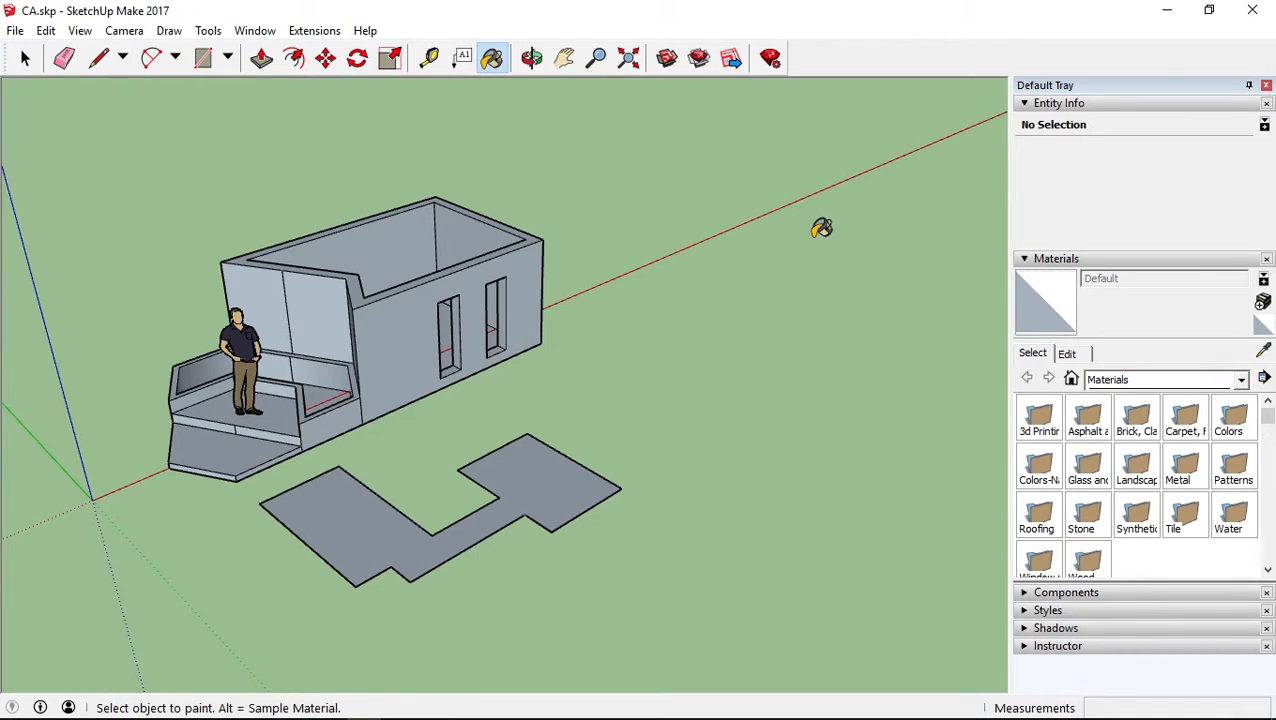
{"action": "left_click", "coordinate": [1025, 104]}
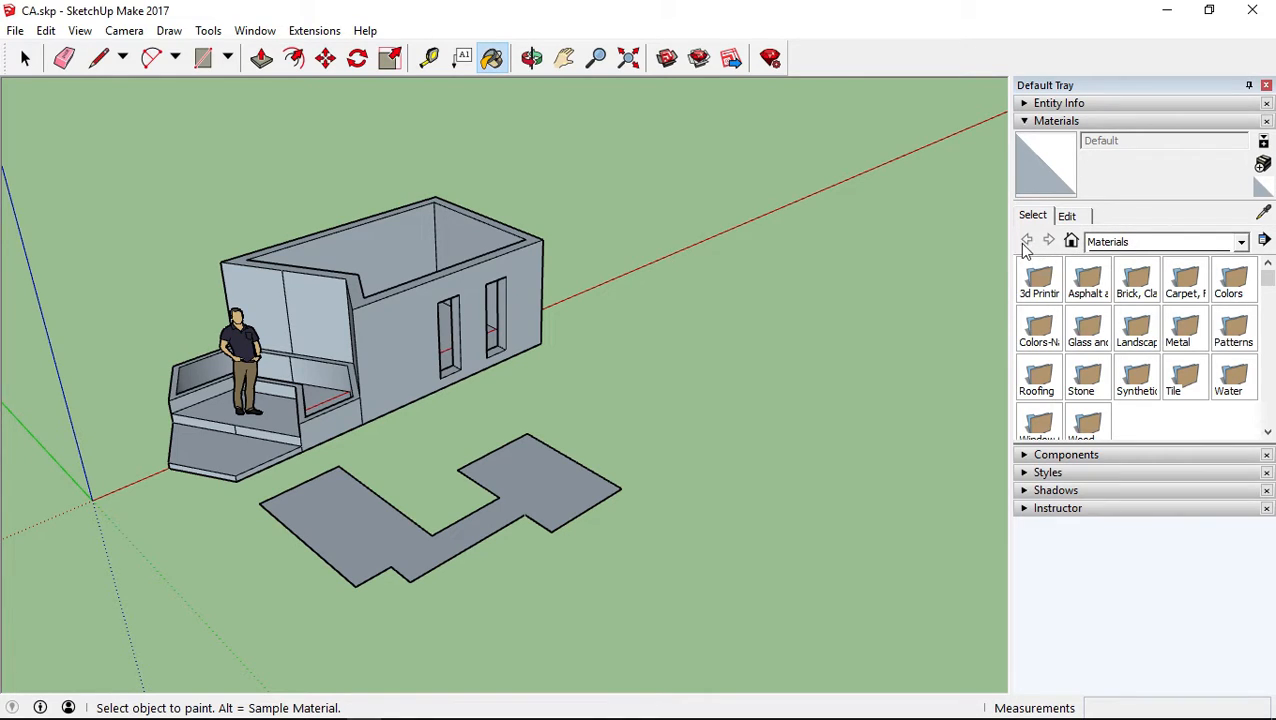
Examine the materials used in the model and the list of available material collections
{"action": "left_click", "coordinate": [1071, 243]}
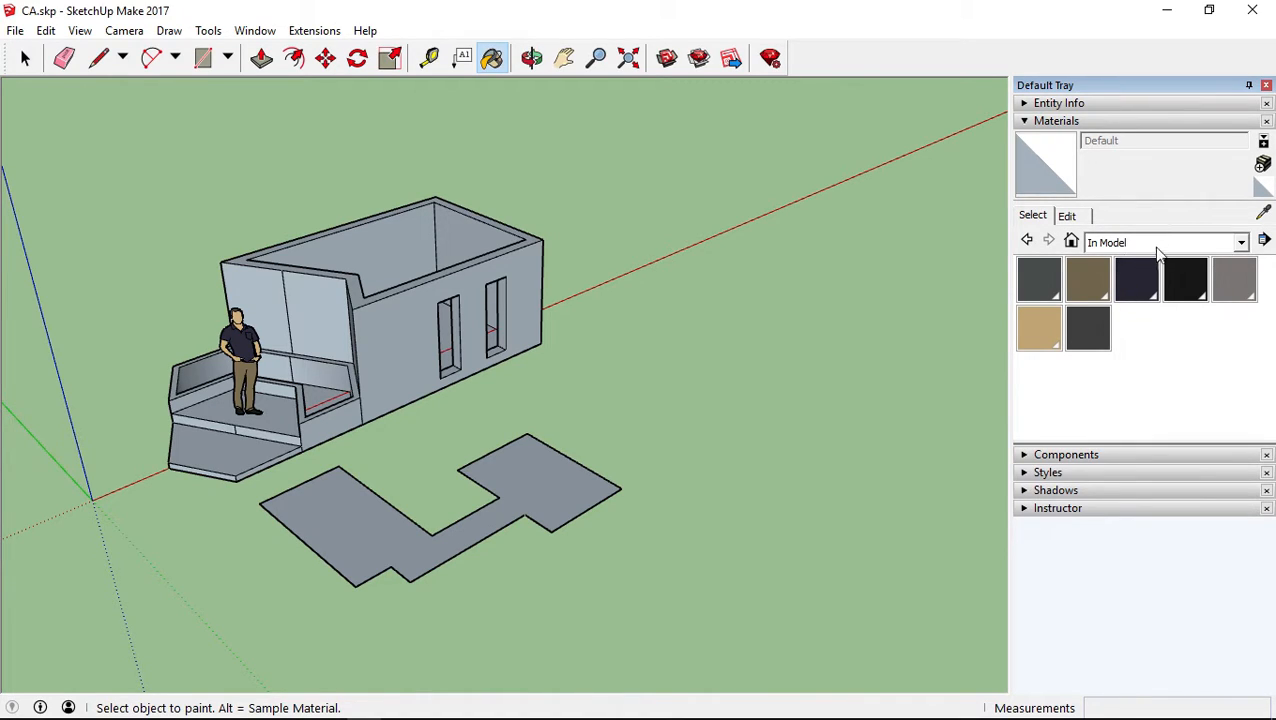
{"action": "left_click", "coordinate": [1184, 245]}
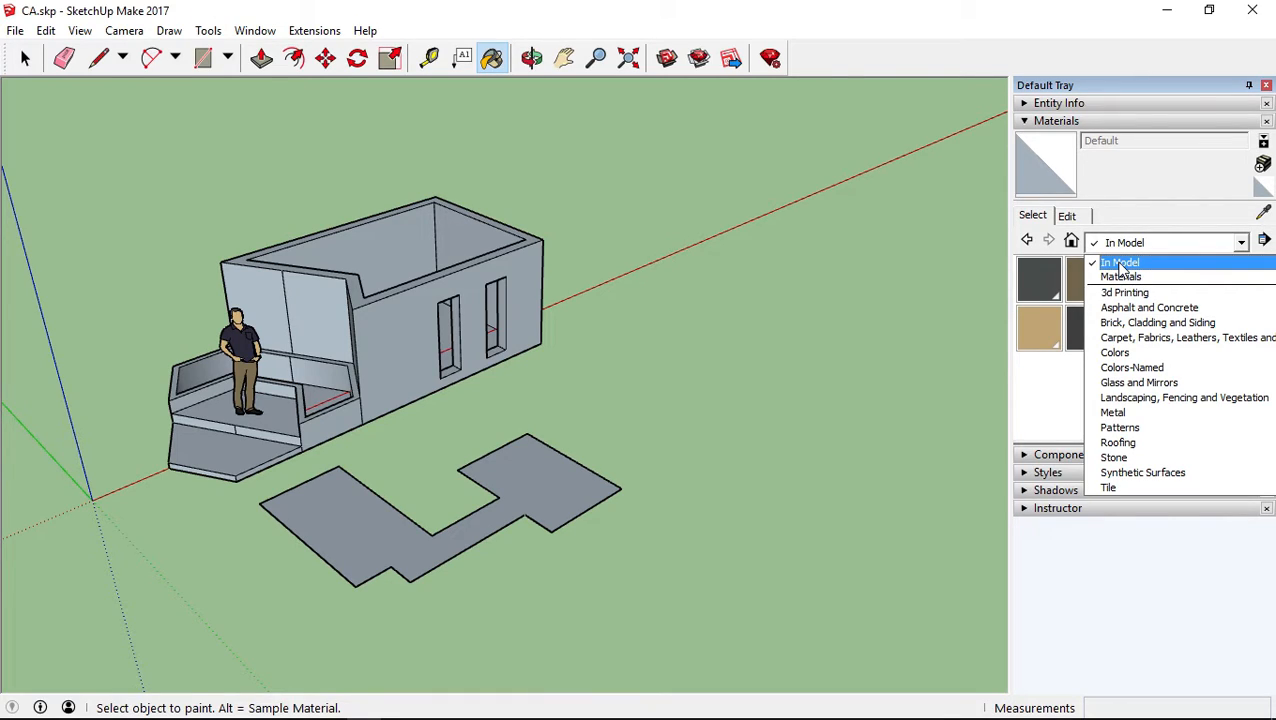
{"action": "left_click", "coordinate": [1124, 212]}
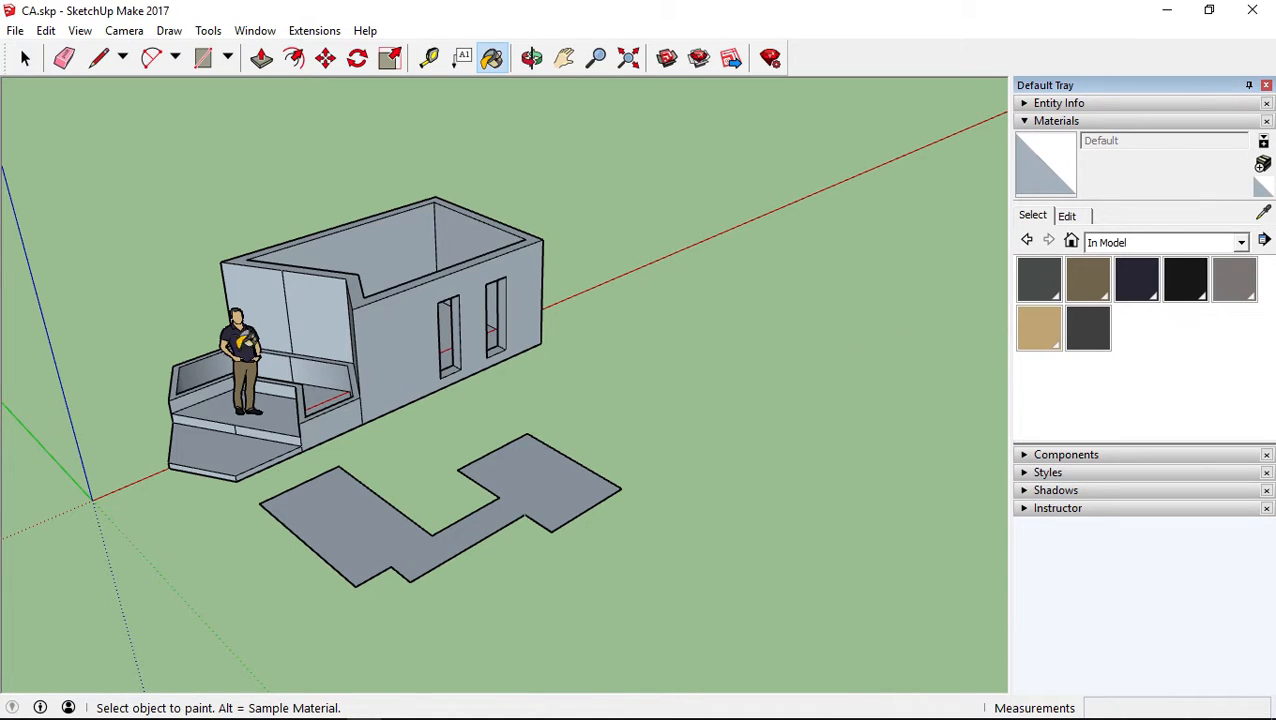
{"action": "left_click", "coordinate": [1118, 250]}
{"action": "left_click", "coordinate": [1118, 250]}
{"action": "left_click", "coordinate": [1121, 243]}
{"action": "left_click", "coordinate": [1122, 273]}
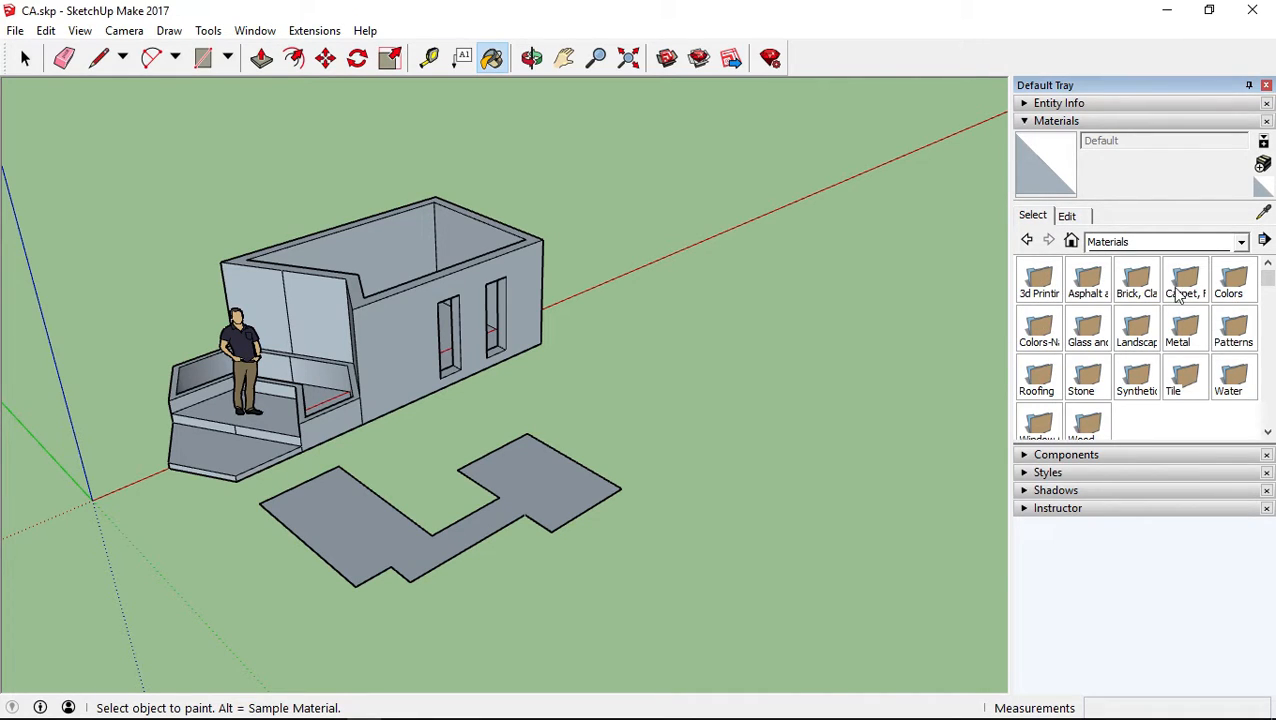
{"action": "left_click", "coordinate": [1118, 245]}
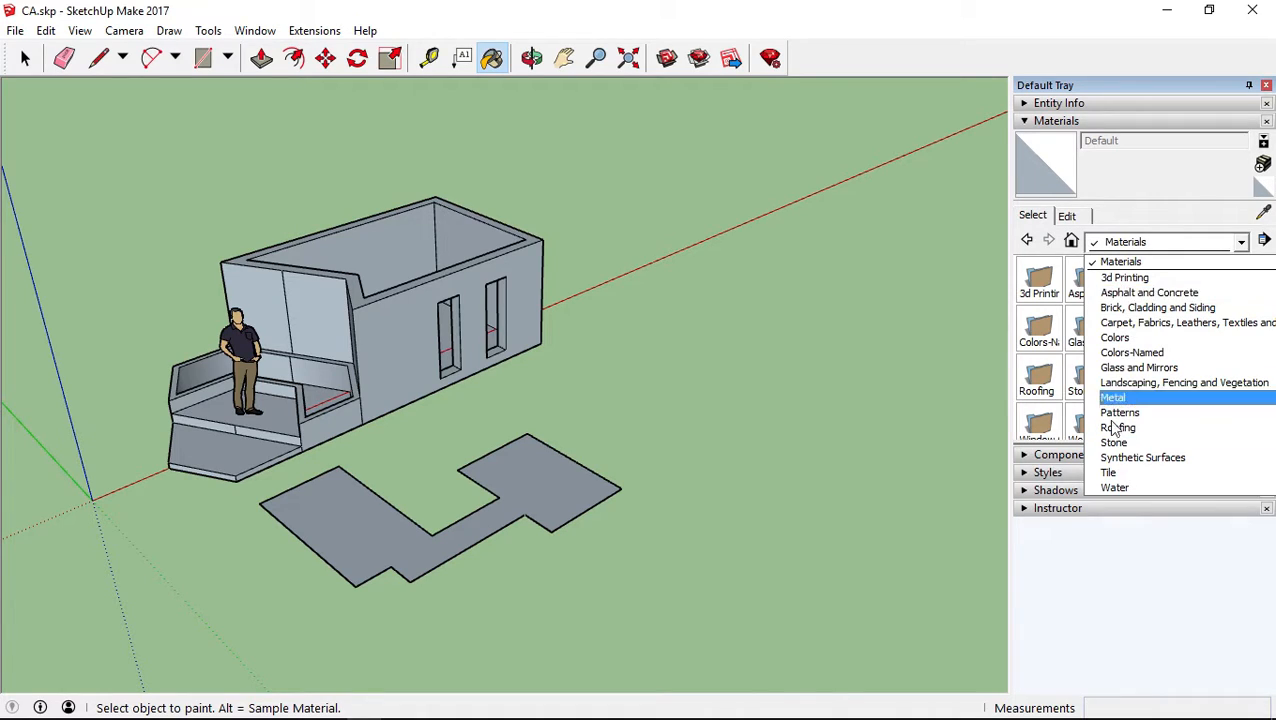
{"action": "left_click", "coordinate": [1130, 243]}
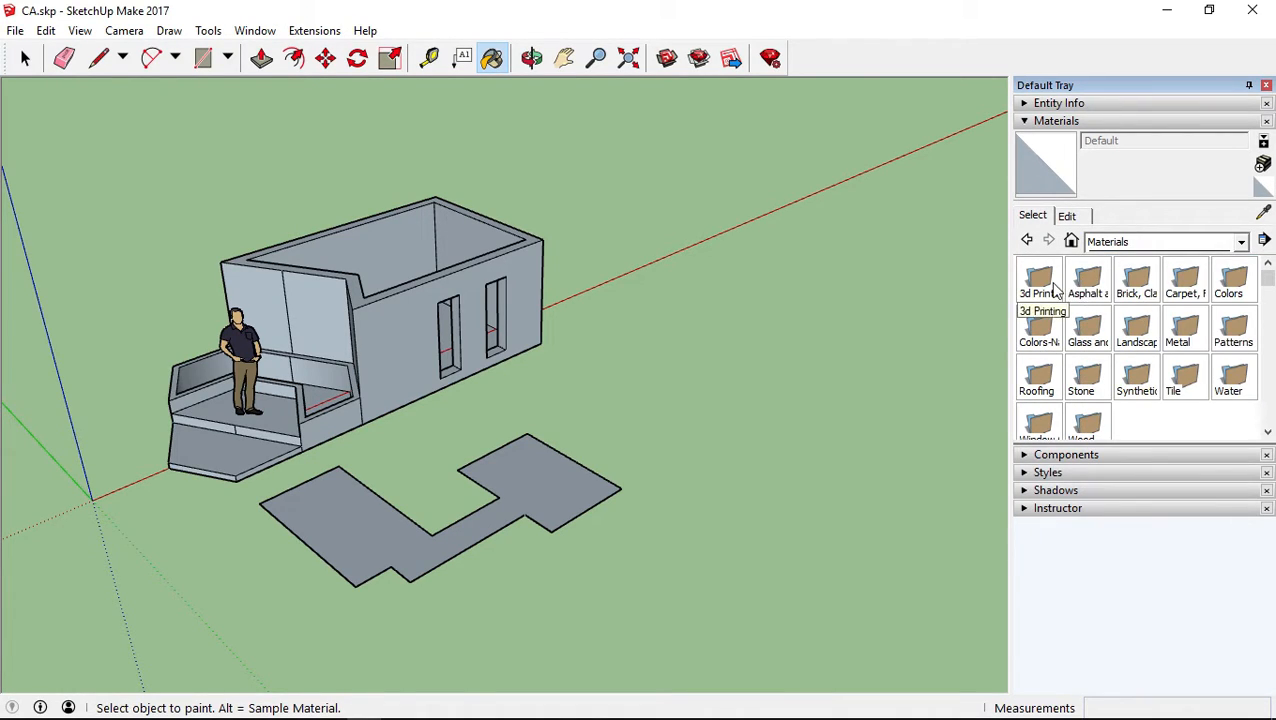
Browse the swatches of the 3d Printing material collection and return to the collection overview
{"action": "double_click", "coordinate": [1041, 283]}
{"action": "left_click", "coordinate": [1022, 239]}
{"action": "double_click", "coordinate": [1043, 268]}
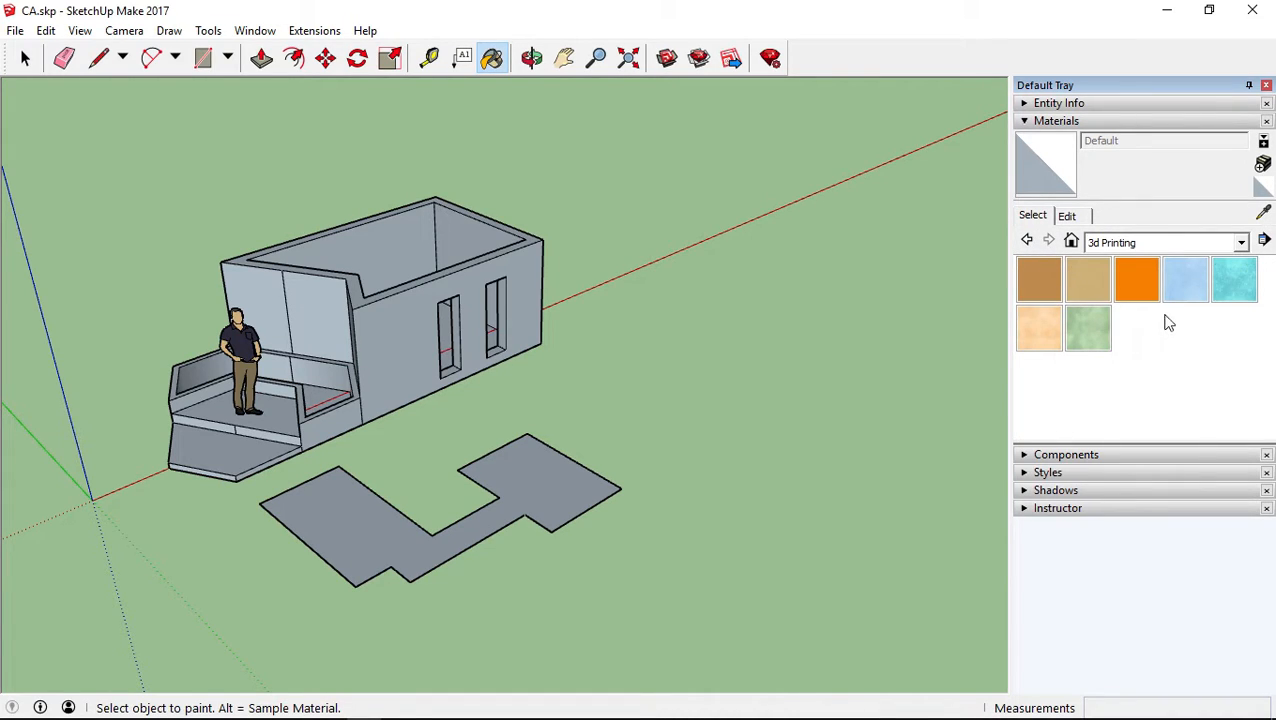
{"action": "left_click", "coordinate": [1027, 240]}
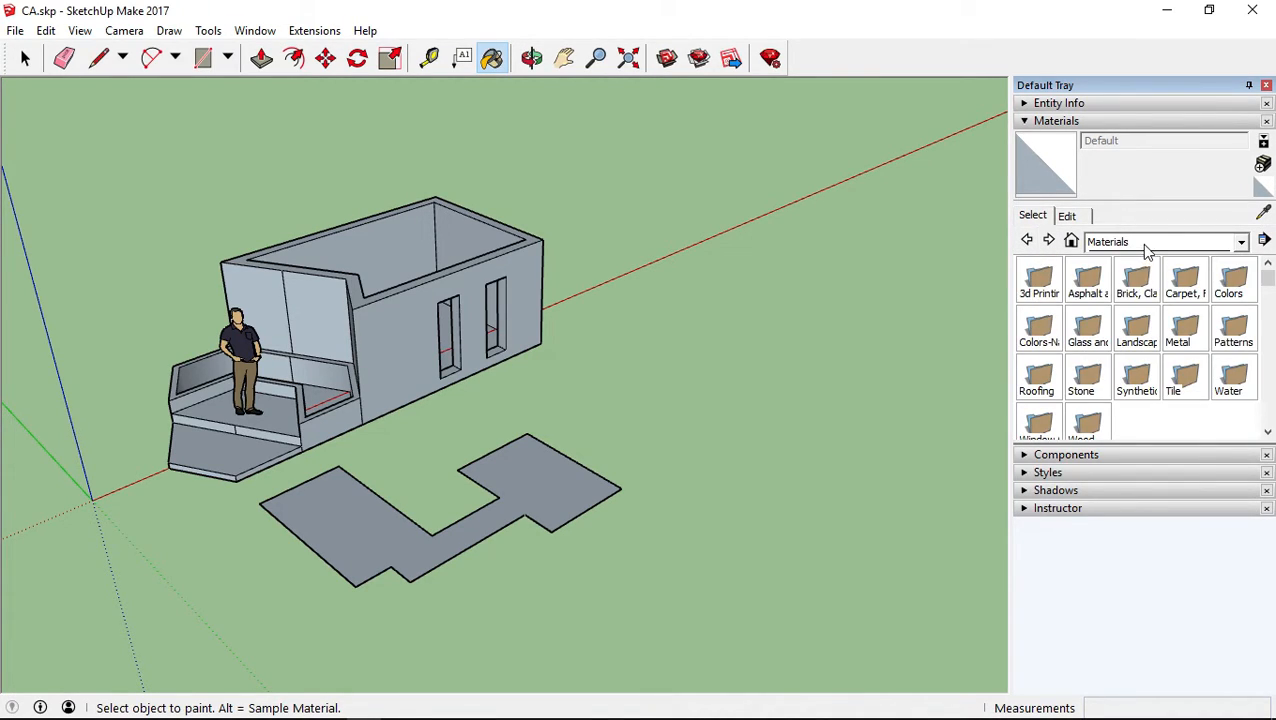
Open the Asphalt and Concrete collection, try Asphalt New and Concrete Scored Jointless, and choose Blacktop Old 01
{"action": "left_click", "coordinate": [1147, 243]}
{"action": "left_click", "coordinate": [1100, 291]}
{"action": "left_click", "coordinate": [1036, 280]}
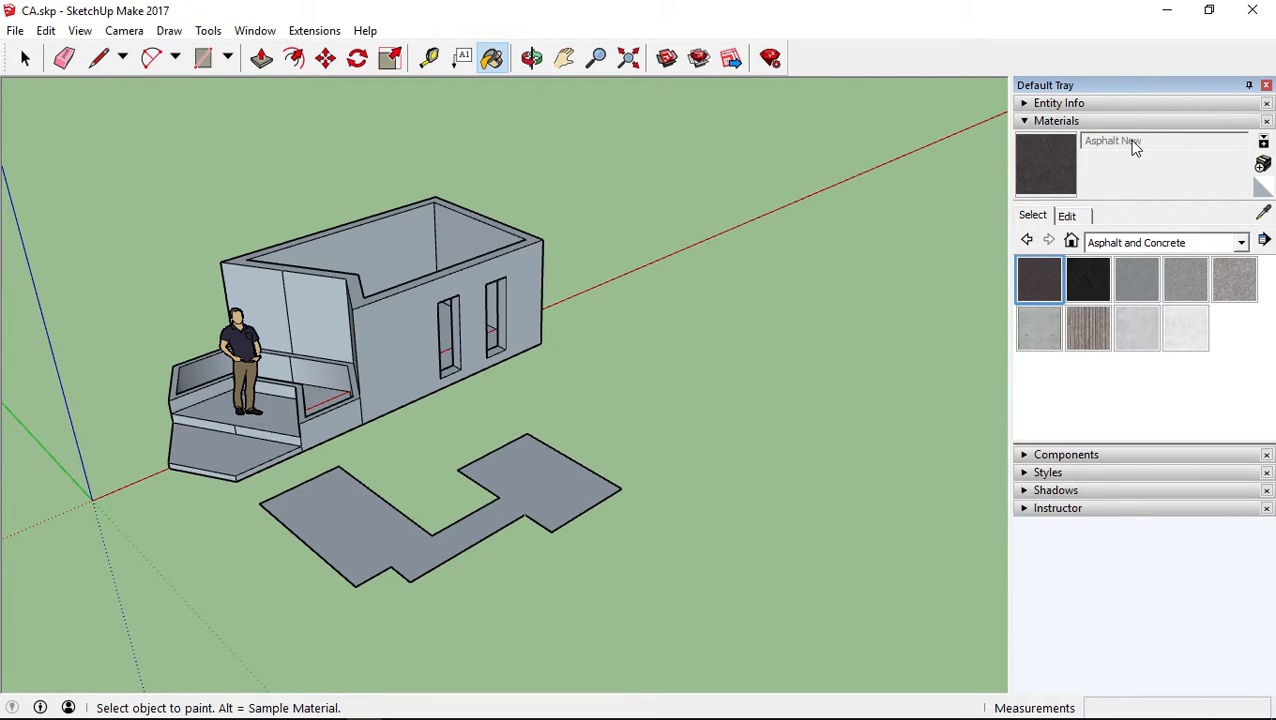
{"action": "left_click", "coordinate": [1084, 323]}
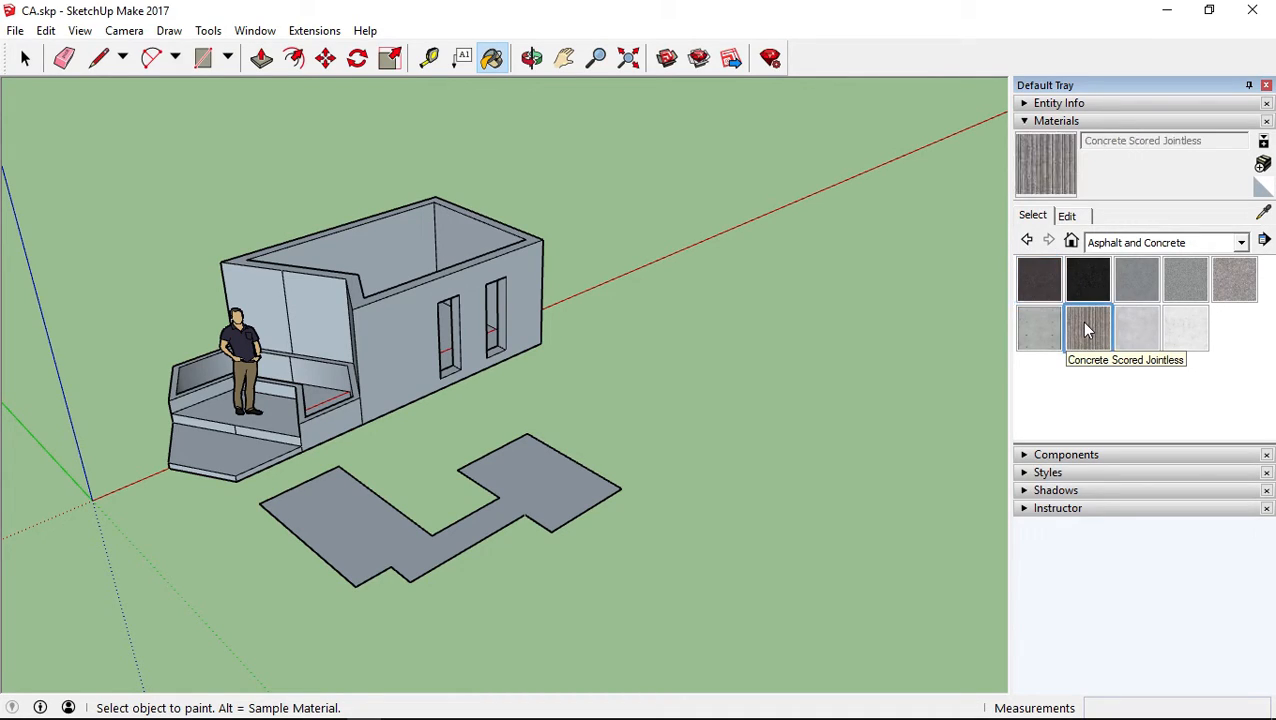
{"action": "left_click", "coordinate": [1132, 281]}
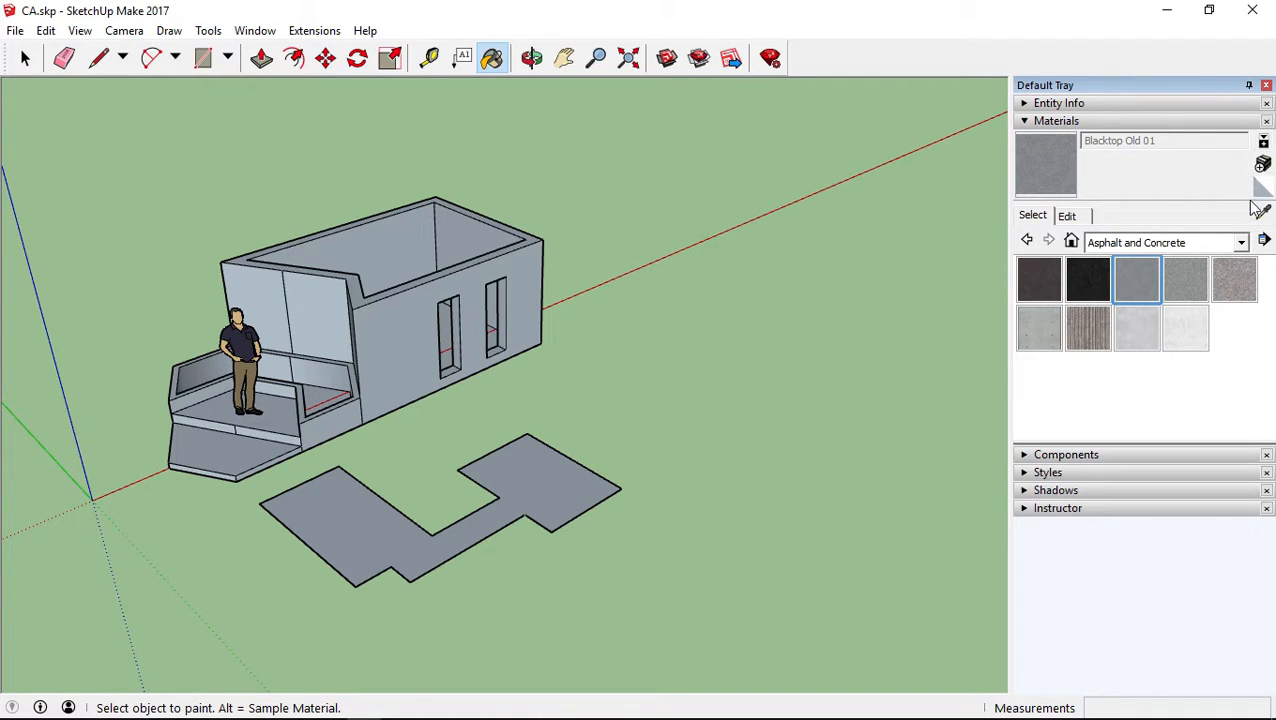
Show and enlarge the secondary material selection pane, browse its Asphalt and Concrete and Roofing collections, and hide it
{"action": "left_click", "coordinate": [1263, 142]}
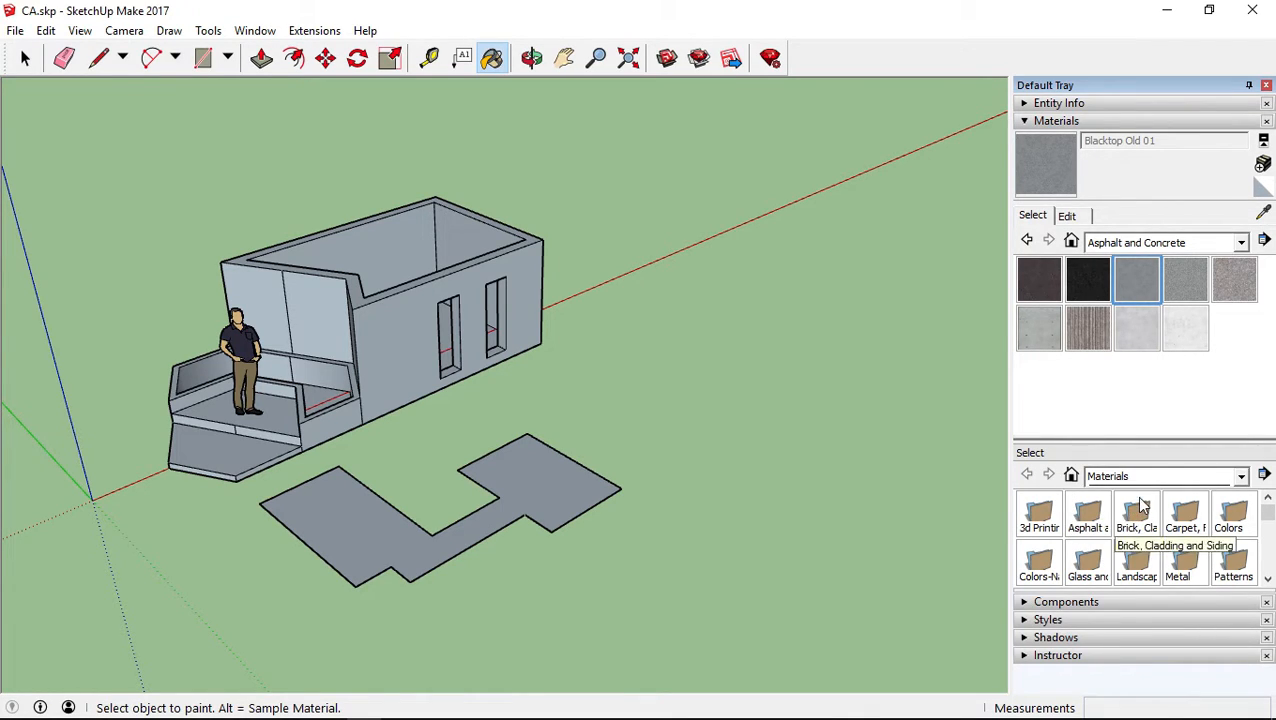
{"action": "left_click_drag", "start_coordinate": [1111, 590], "coordinate": [1105, 675]}
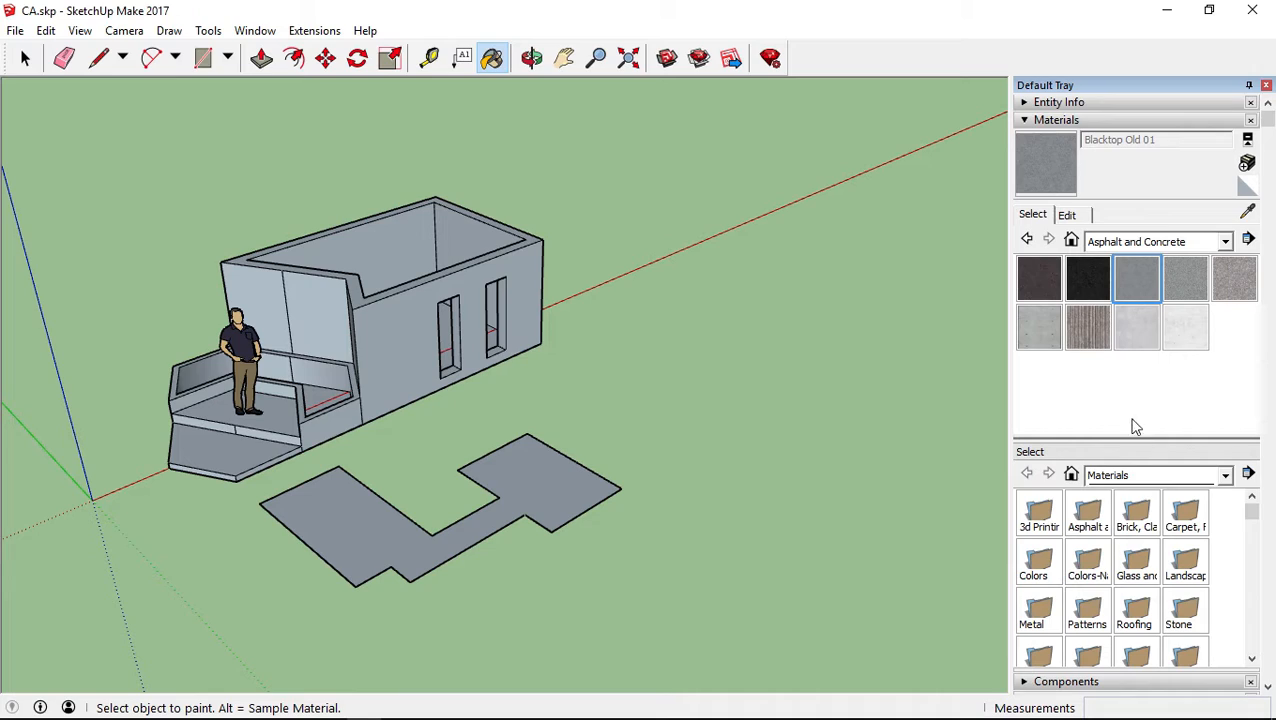
{"action": "left_click", "coordinate": [1090, 515]}
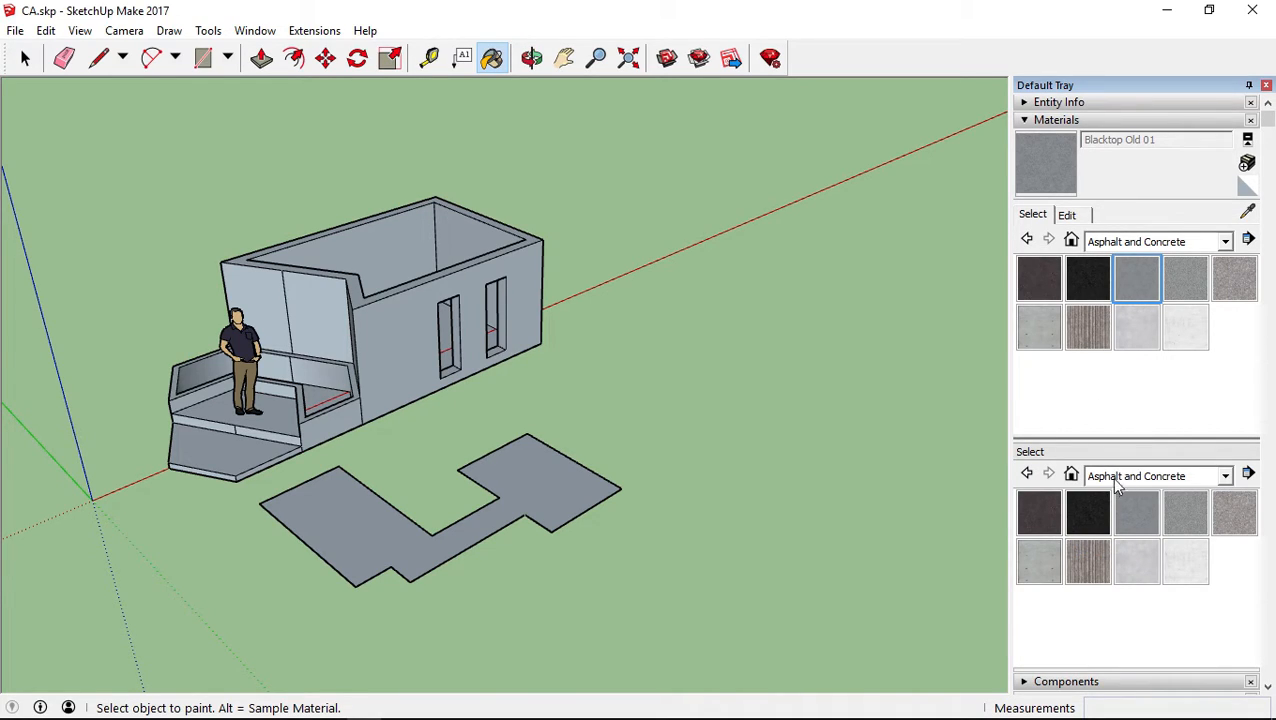
{"action": "left_click", "coordinate": [1027, 475]}
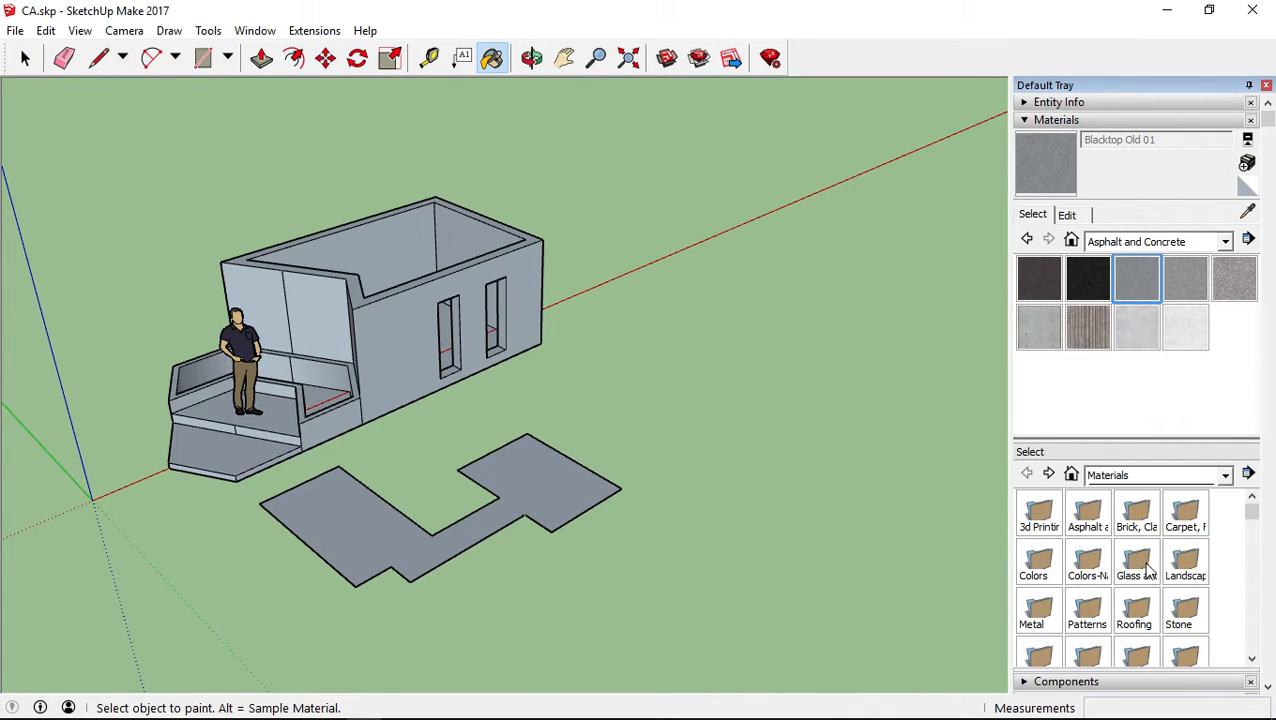
{"action": "left_click", "coordinate": [1135, 612]}
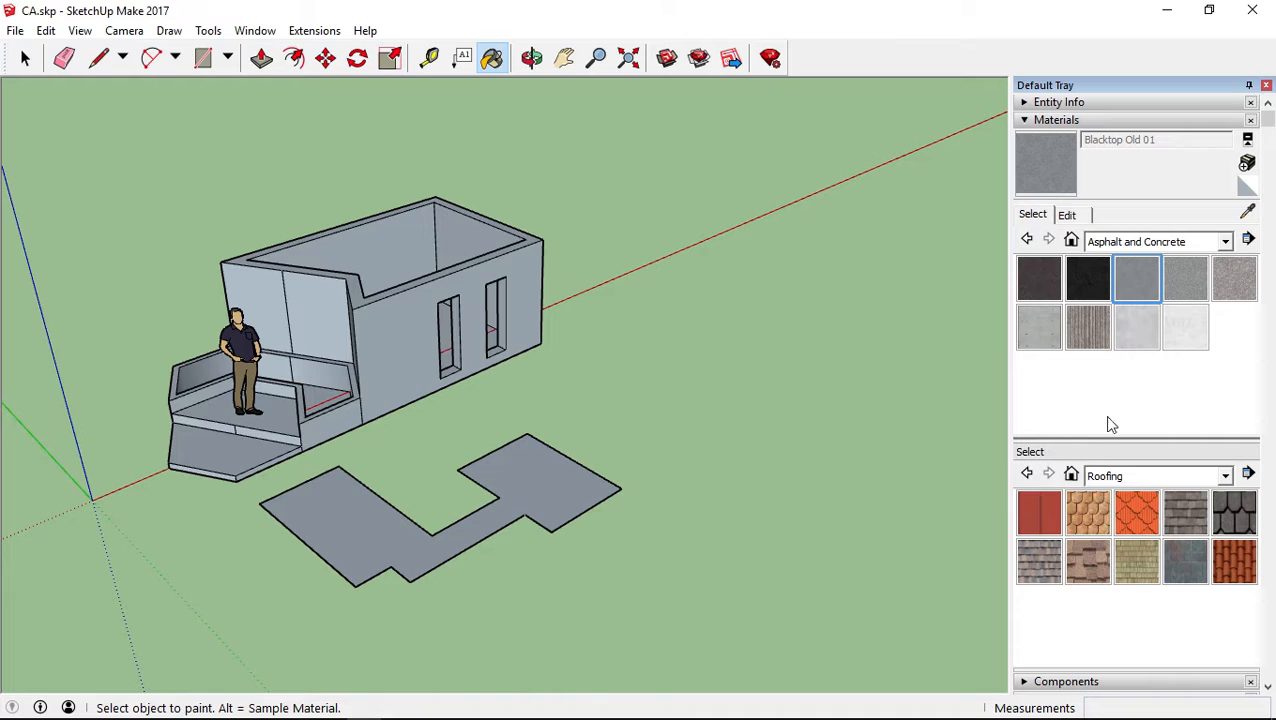
{"action": "left_click", "coordinate": [1247, 162]}
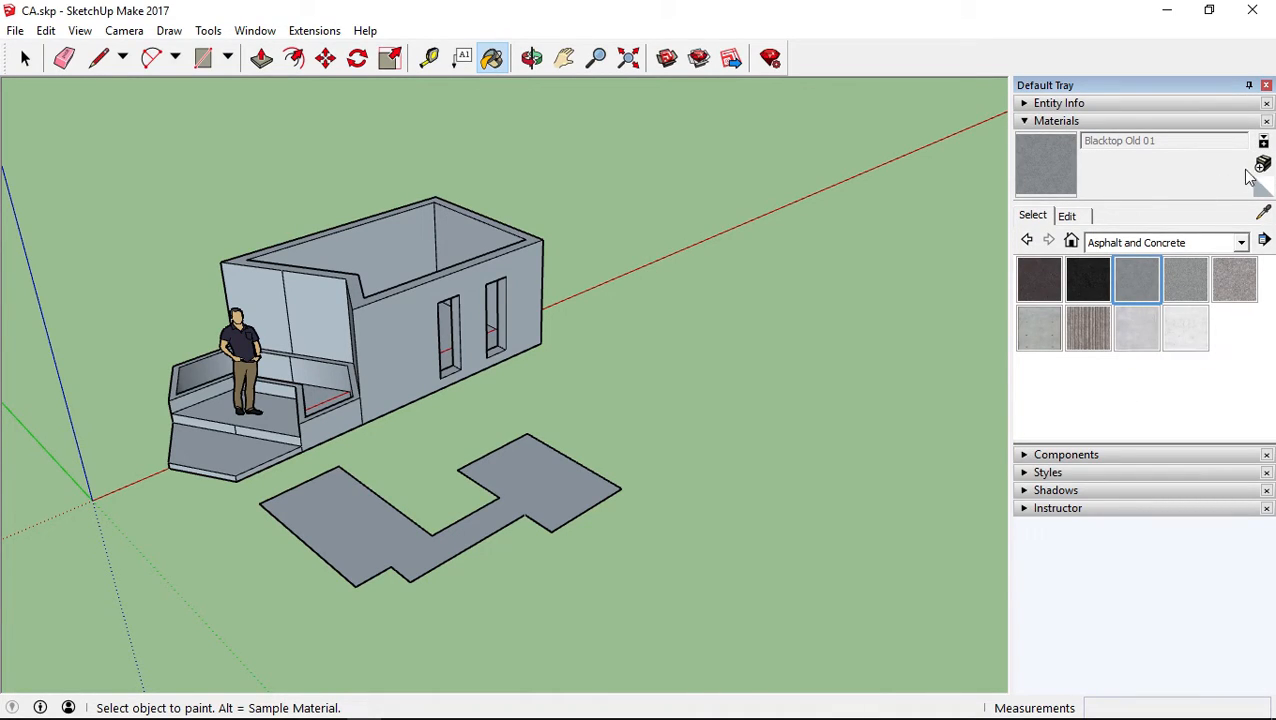
Start a new material named CA from Blacktop Old 01 and tint it bright orange with the Color Wheel
{"action": "left_click", "coordinate": [1262, 165]}
{"action": "left_click_drag", "start_coordinate": [635, 162], "coordinate": [530, 160]}
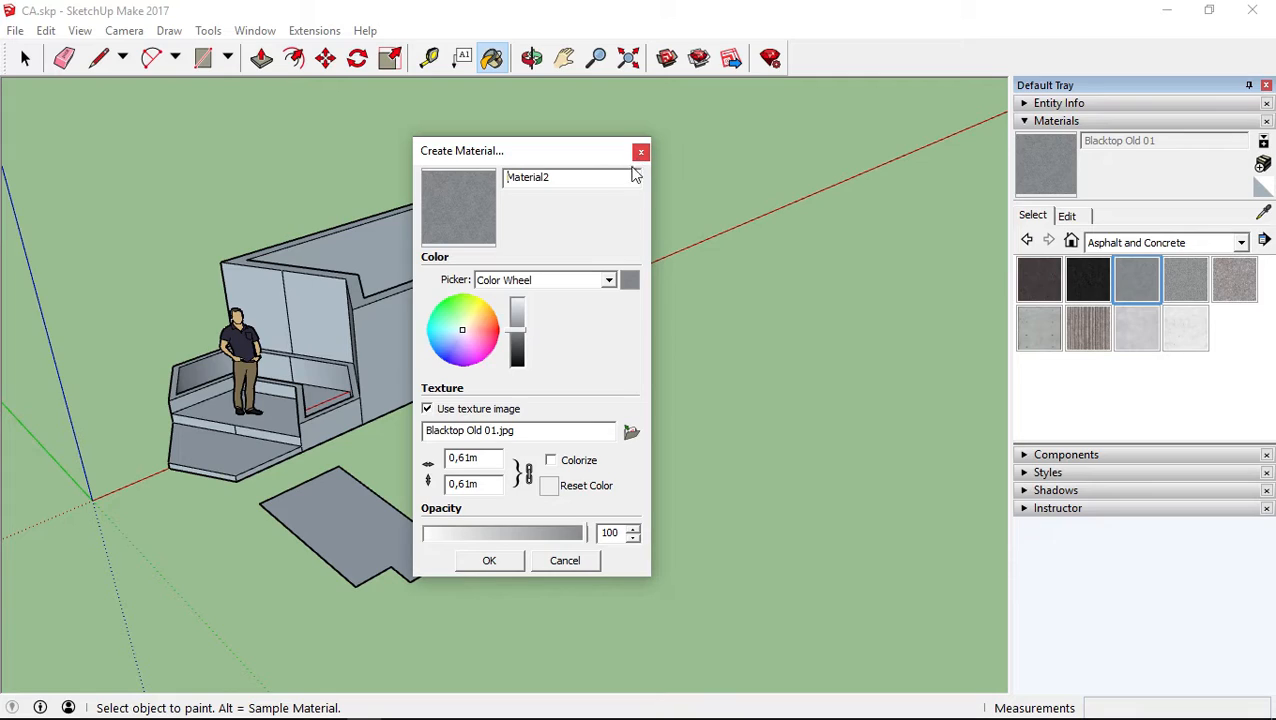
{"action": "left_click_drag", "start_coordinate": [604, 183], "coordinate": [199, 177]}
{"action": "type", "text": "CA"}
{"action": "left_click_drag", "start_coordinate": [473, 322], "coordinate": [485, 320]}
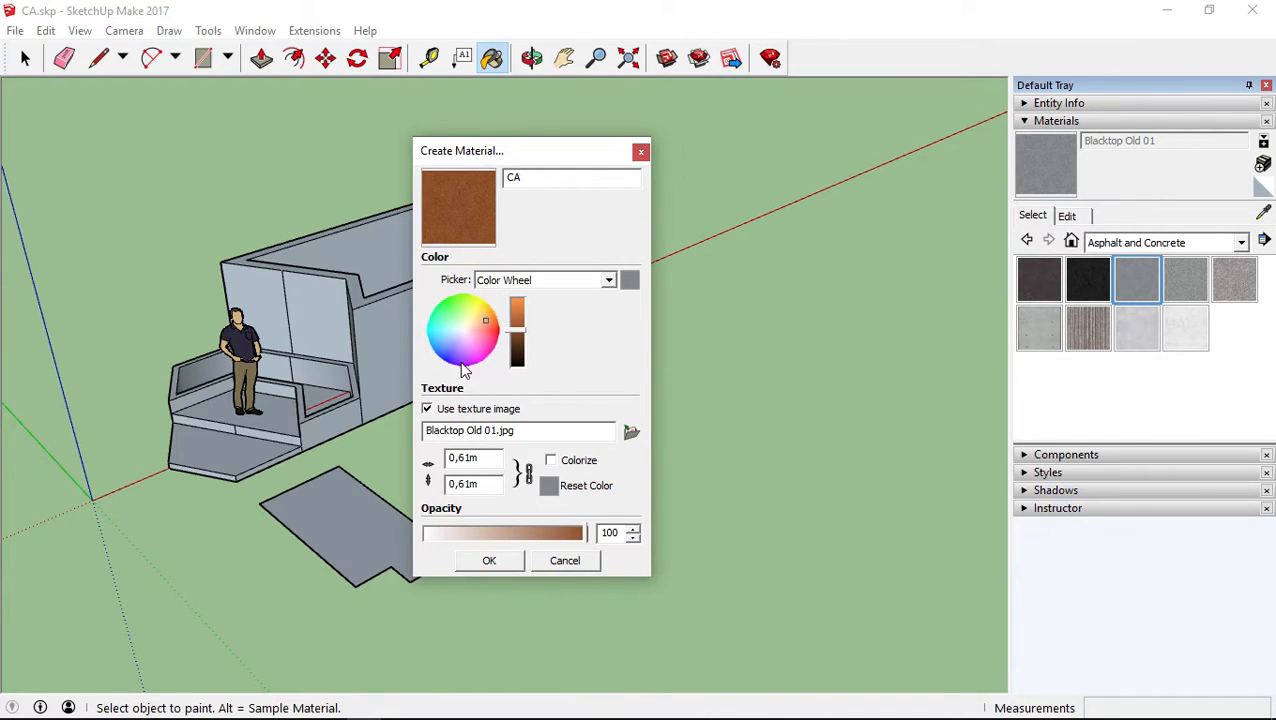
{"action": "left_click_drag", "start_coordinate": [513, 326], "coordinate": [516, 316]}
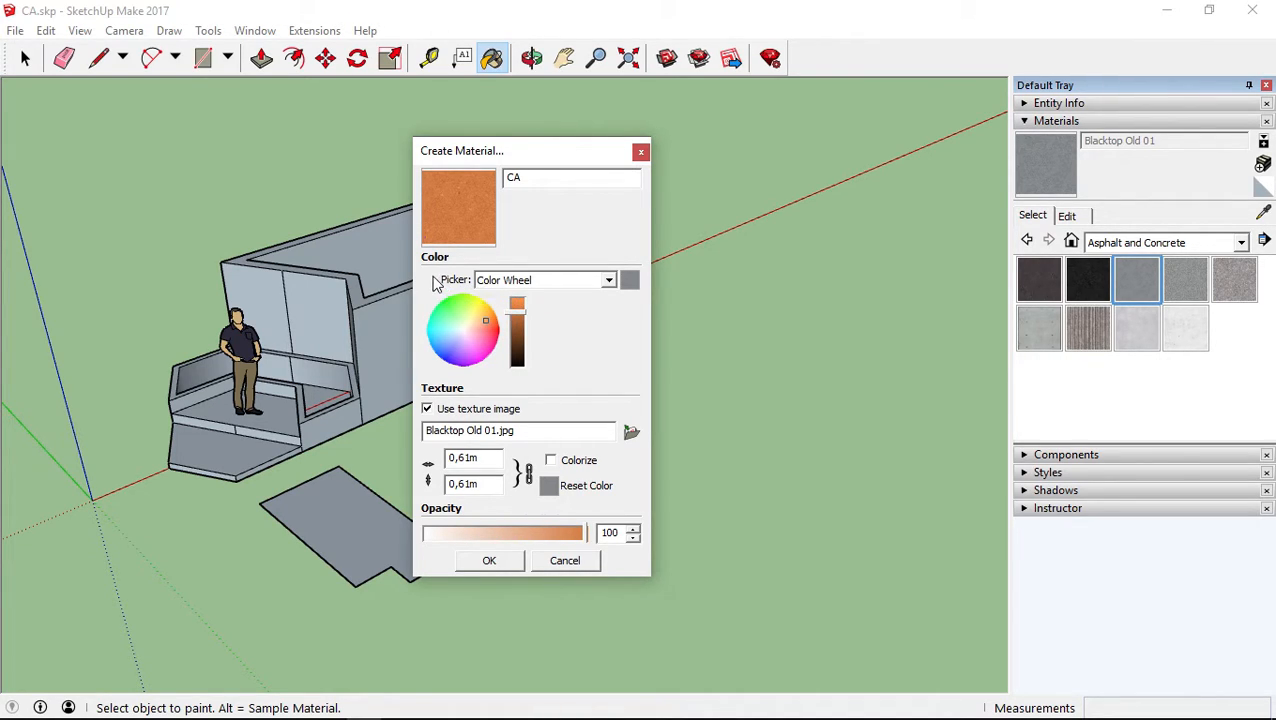
Try the HLS and RGB color pickers for the CA material and adjust its blue component
{"action": "left_click", "coordinate": [542, 280]}
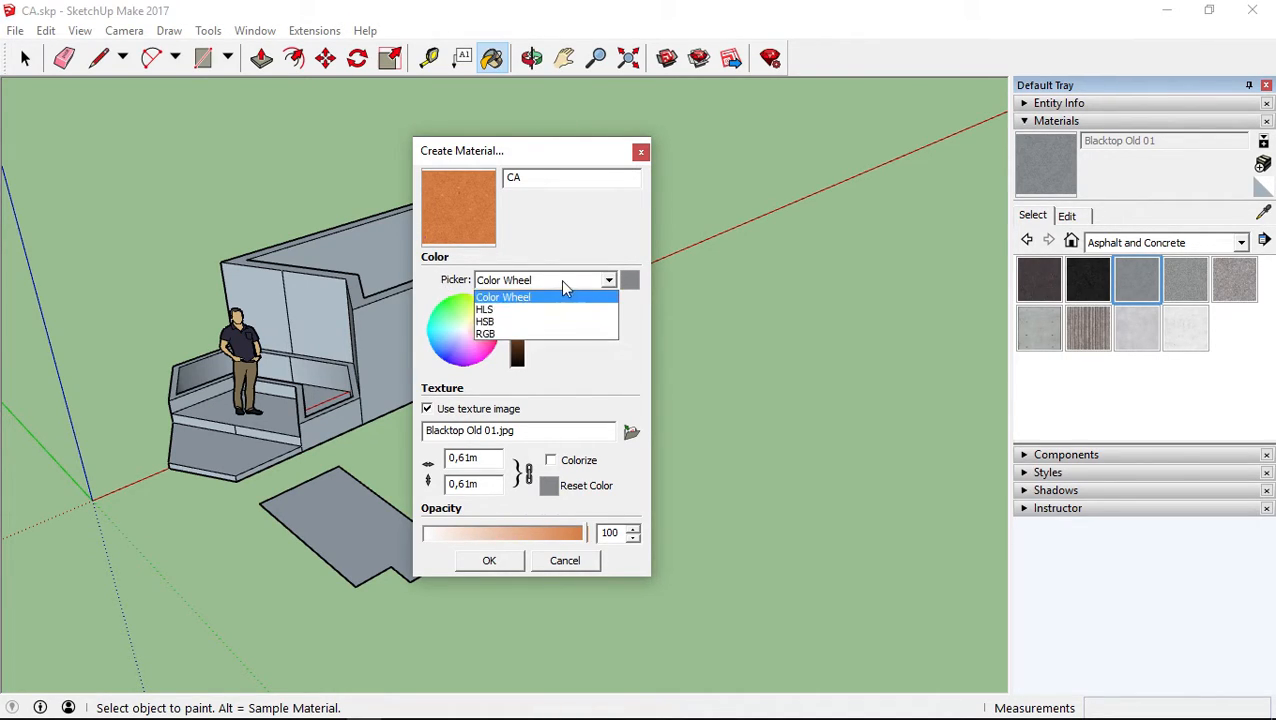
{"action": "left_click", "coordinate": [508, 312]}
{"action": "left_click", "coordinate": [500, 284]}
{"action": "left_click", "coordinate": [497, 336]}
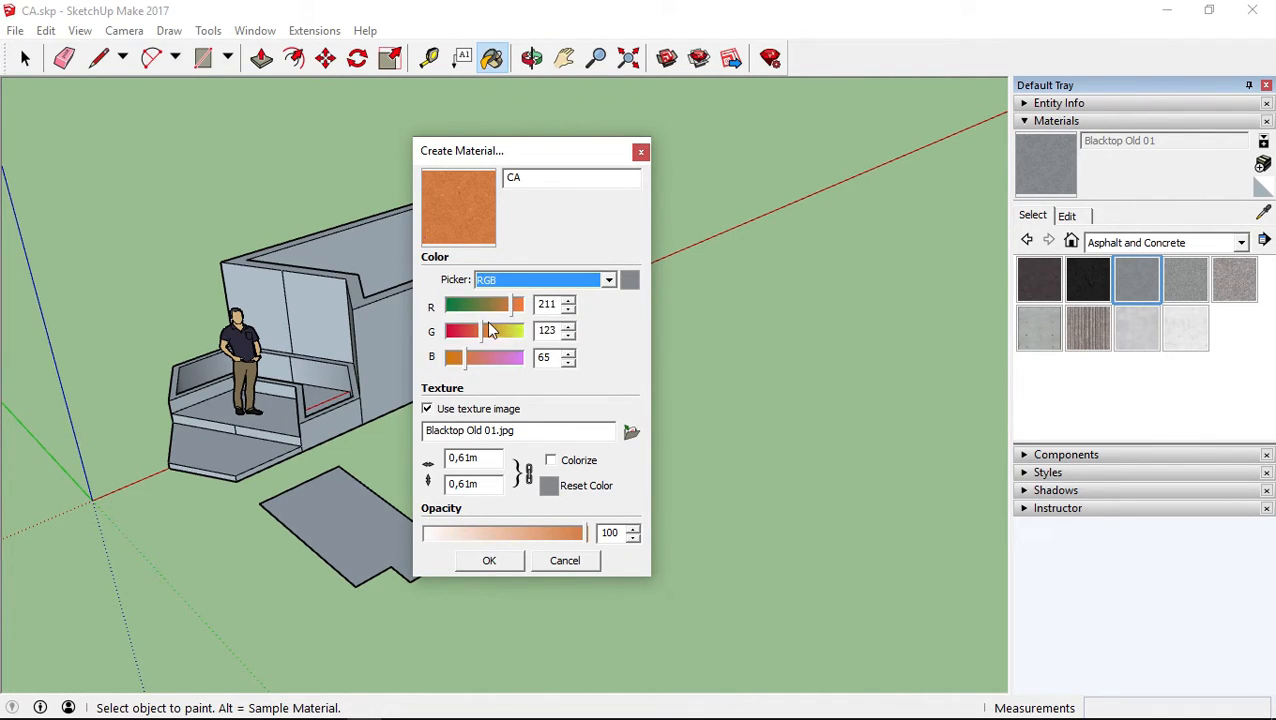
{"action": "left_click_drag", "start_coordinate": [474, 356], "coordinate": [468, 357]}
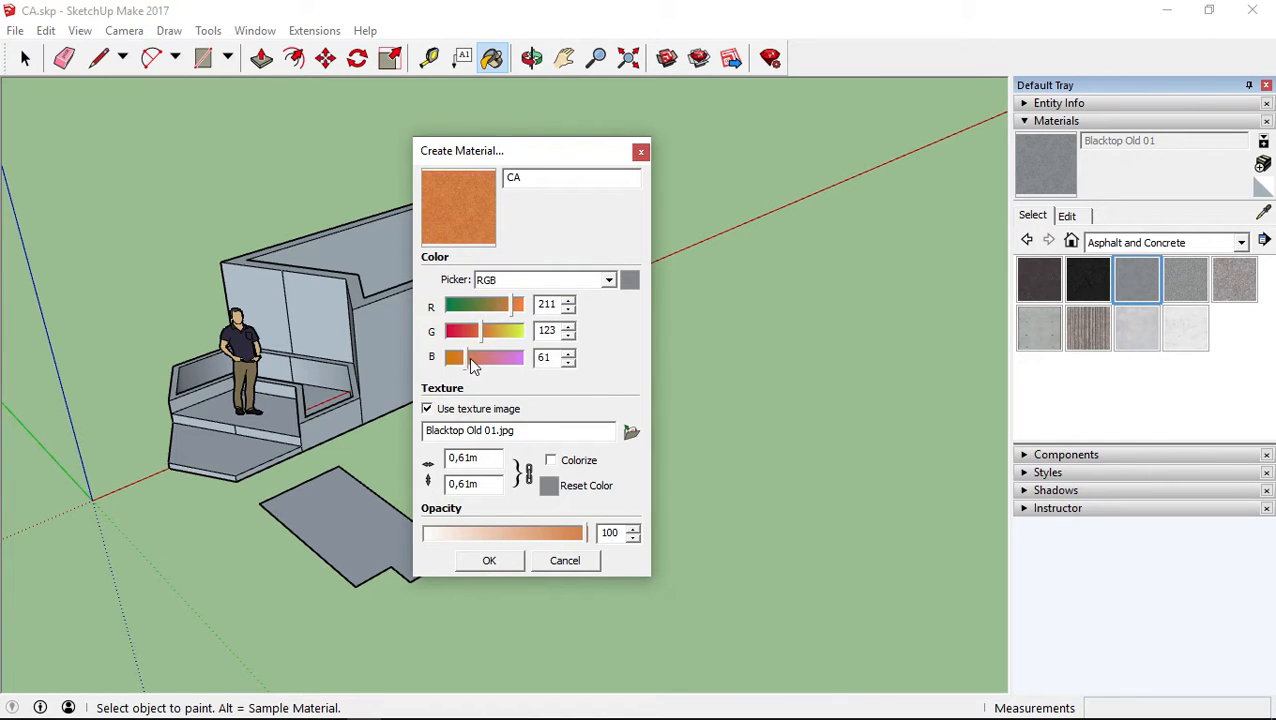
Adjust the CA material's brightness with the Color Wheel, turn off its texture image and cancel the material
{"action": "left_click", "coordinate": [495, 282]}
{"action": "left_click", "coordinate": [504, 294]}
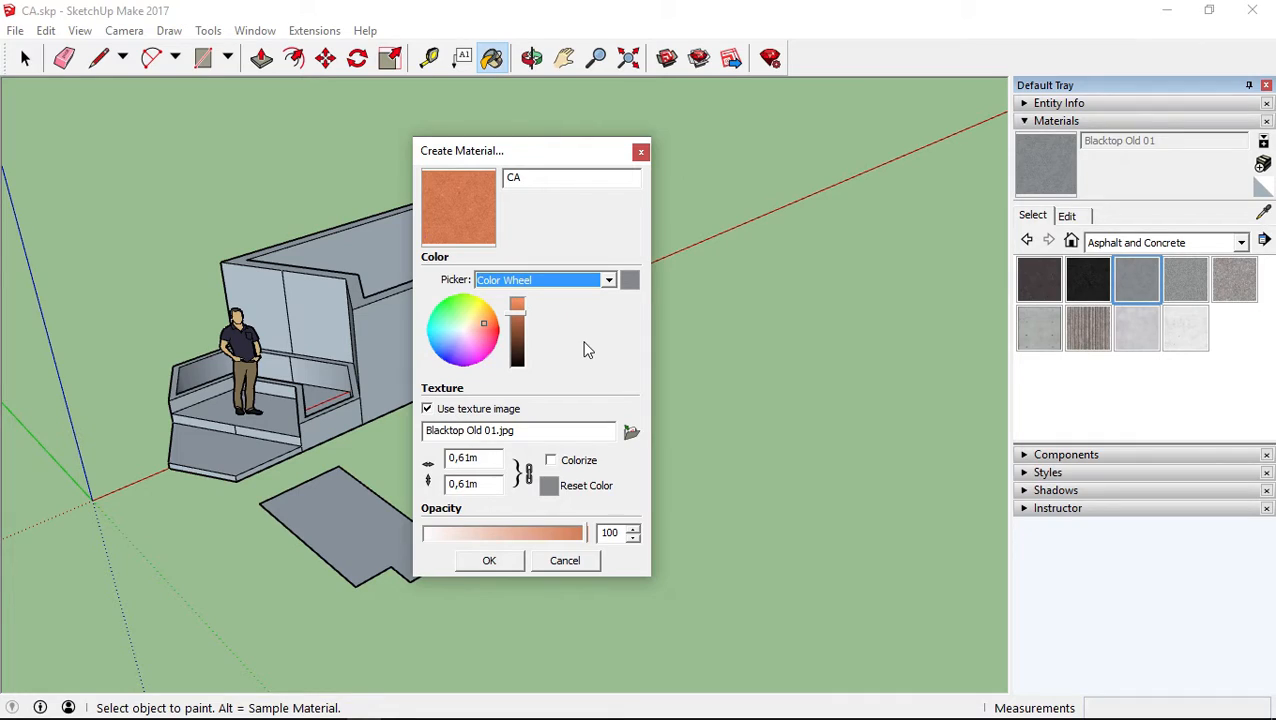
{"action": "left_click", "coordinate": [518, 318]}
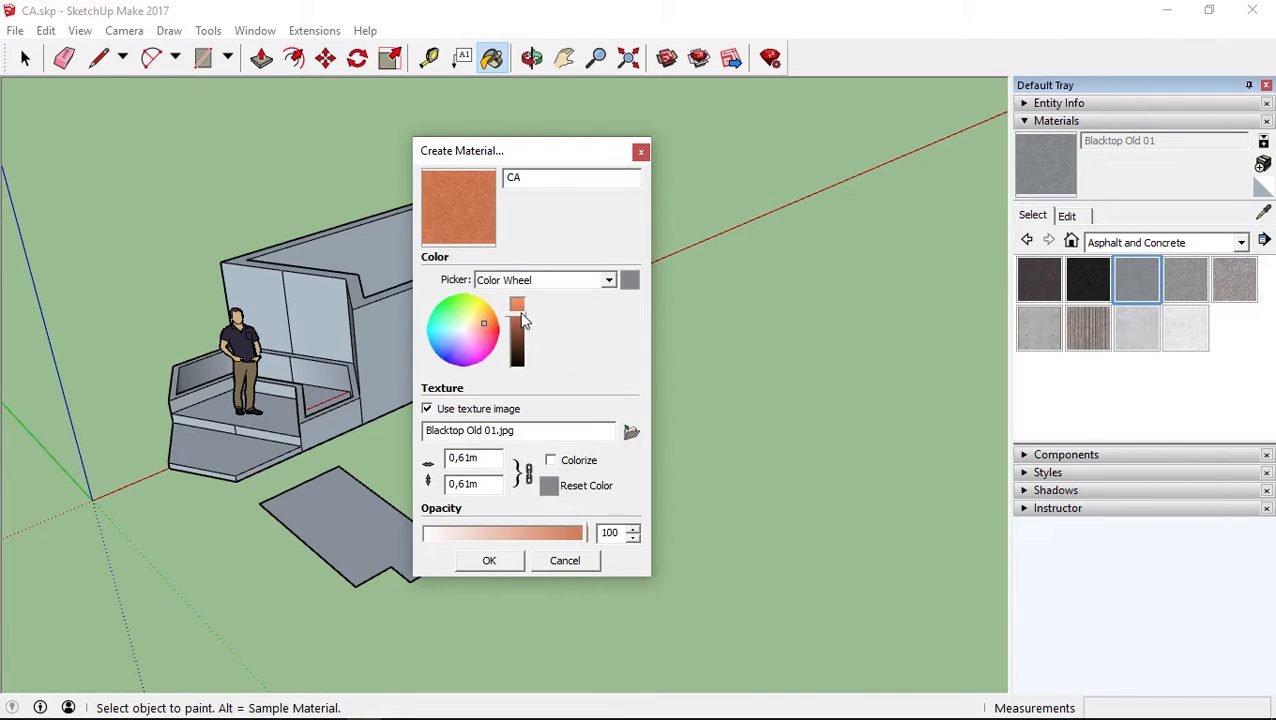
{"action": "mouse_move", "coordinate": [516, 314]}
{"action": "left_mouse_down"}
{"action": "mouse_move", "coordinate": [513, 301]}
{"action": "mouse_move", "coordinate": [515, 360]}
{"action": "mouse_move", "coordinate": [514, 293]}
{"action": "mouse_move", "coordinate": [514, 356]}
{"action": "mouse_move", "coordinate": [522, 318]}
{"action": "left_mouse_up"}
{"action": "left_click", "coordinate": [446, 412]}
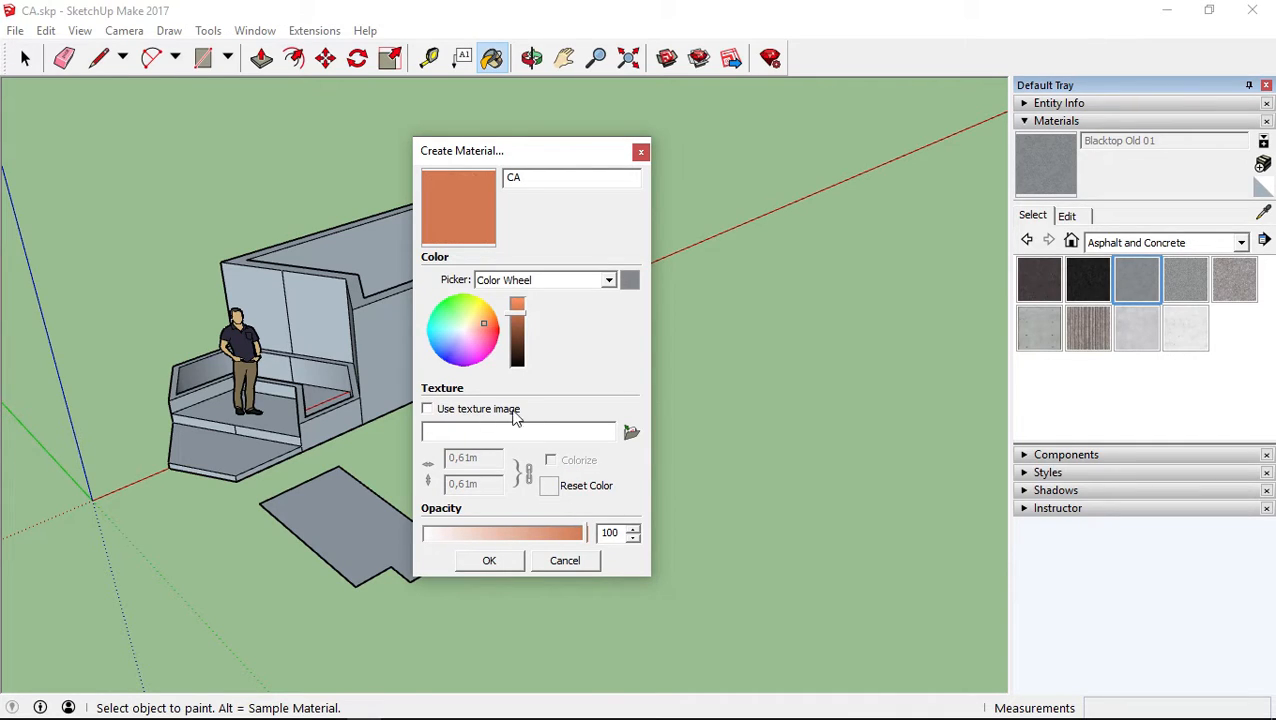
{"action": "left_click", "coordinate": [564, 562]}
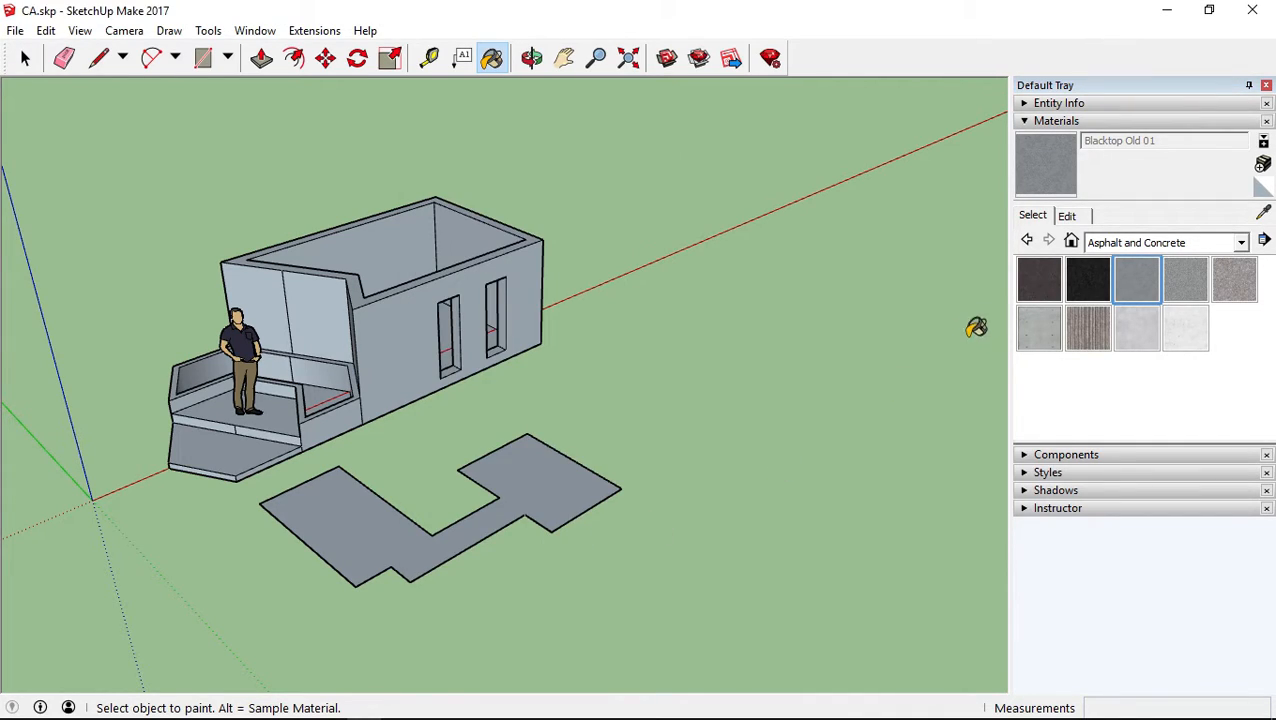
Start a new material from Blacktop Old 01, tint it reddish-orange with the Color Wheel and brighten it
{"action": "left_click", "coordinate": [1263, 164]}
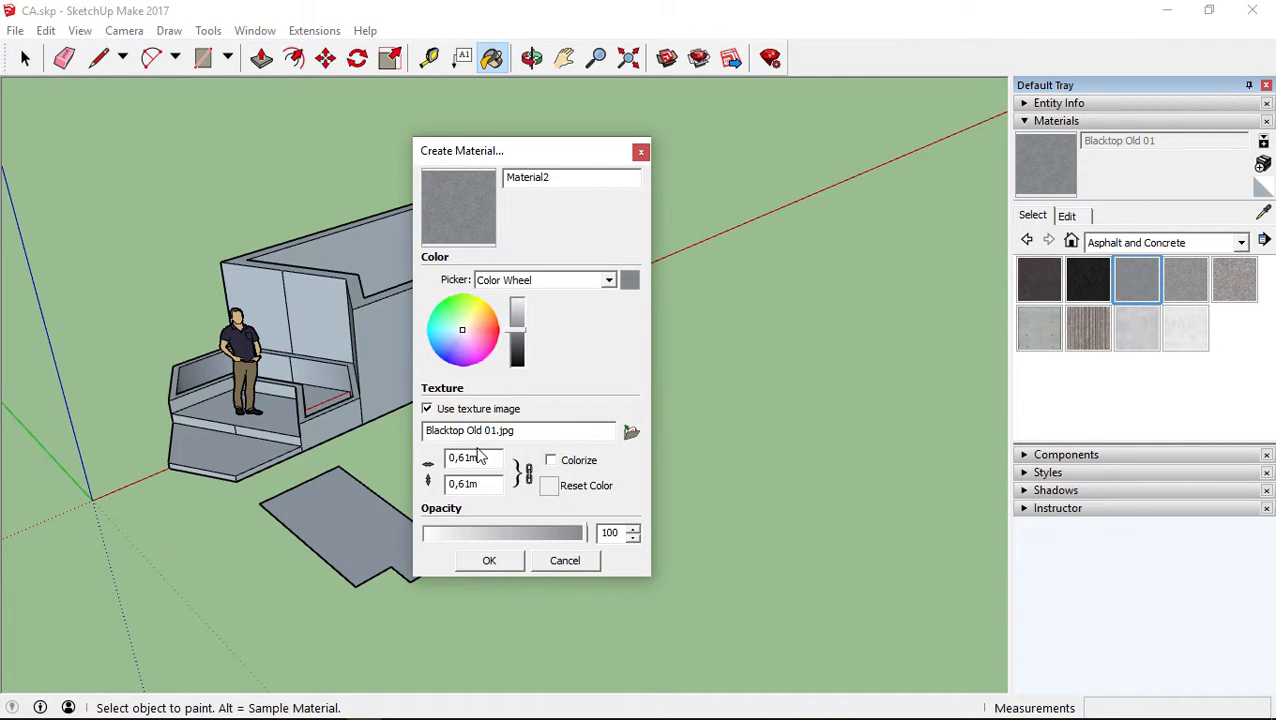
{"action": "left_click", "coordinate": [477, 321]}
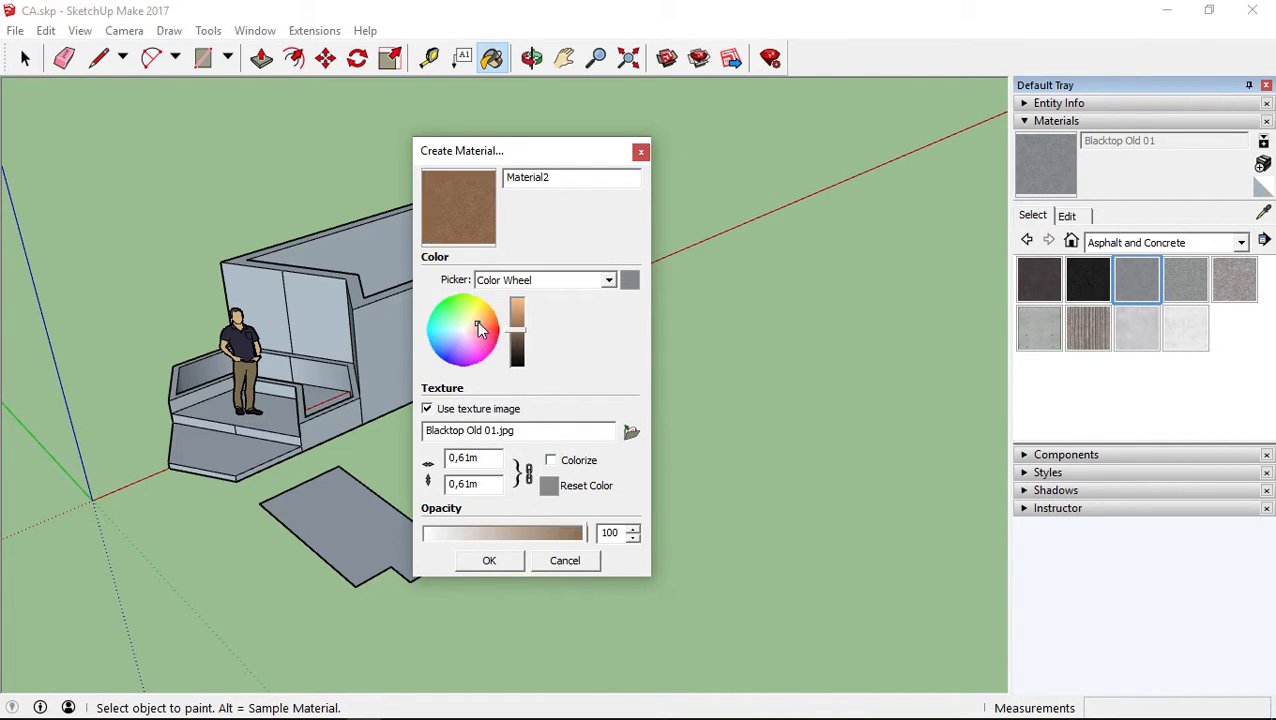
{"action": "left_click", "coordinate": [480, 327]}
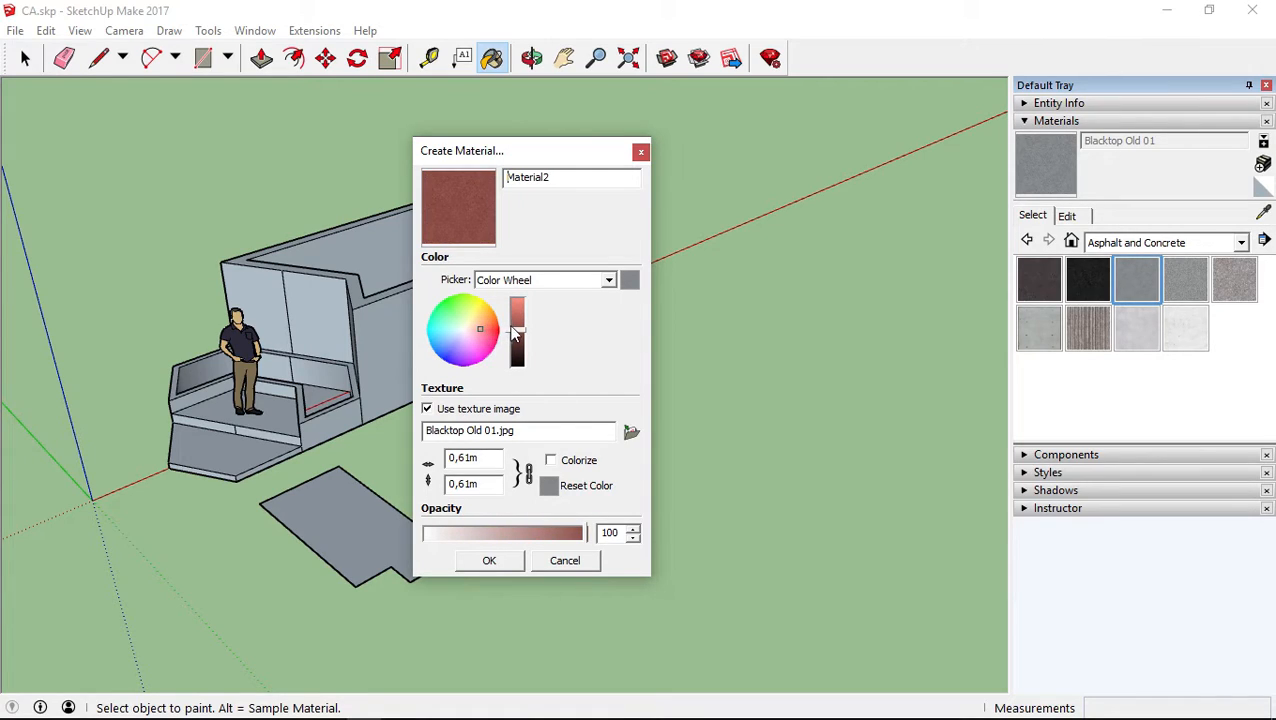
{"action": "left_click", "coordinate": [518, 321]}
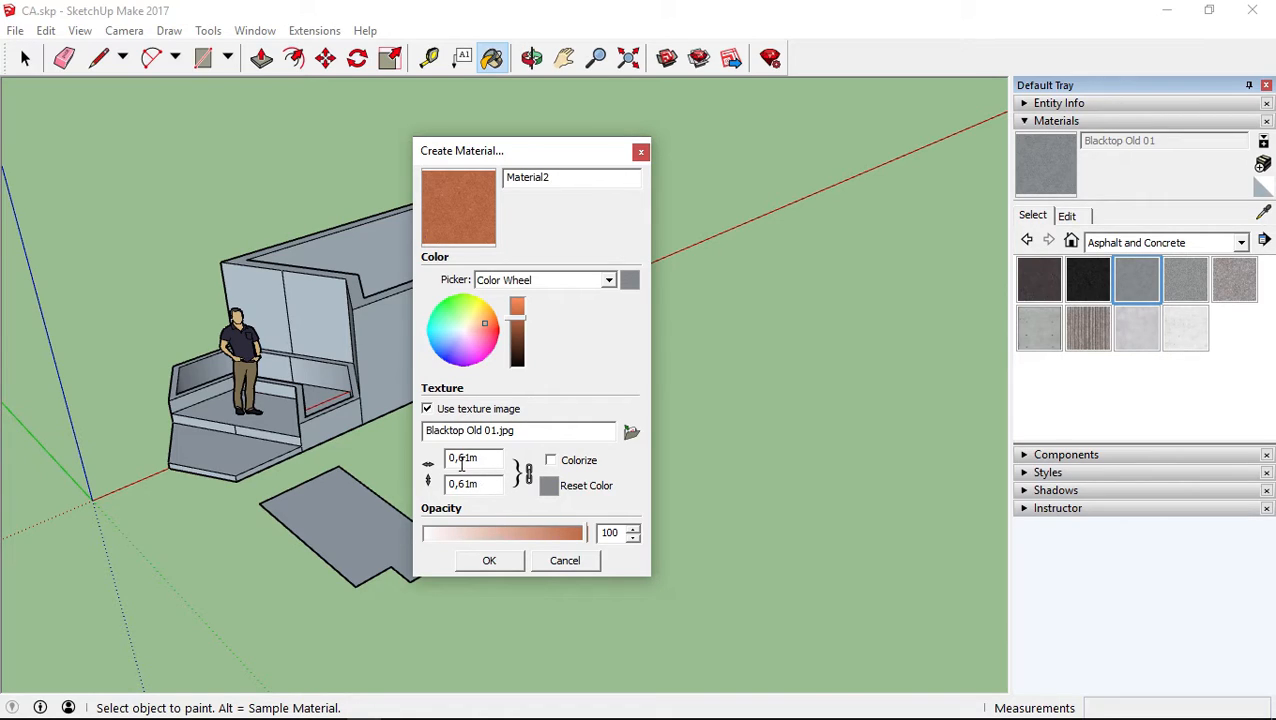
Try texture widths of 5 m and 8 m for the new material, toggling the aspect ratio lock
{"action": "left_click_drag", "start_coordinate": [459, 457], "coordinate": [592, 469]}
{"action": "type", "text": "5"}
{"action": "left_click", "coordinate": [481, 484]}
{"action": "left_click", "coordinate": [486, 483]}
{"action": "left_click", "coordinate": [480, 464]}
{"action": "left_click", "coordinate": [523, 472]}
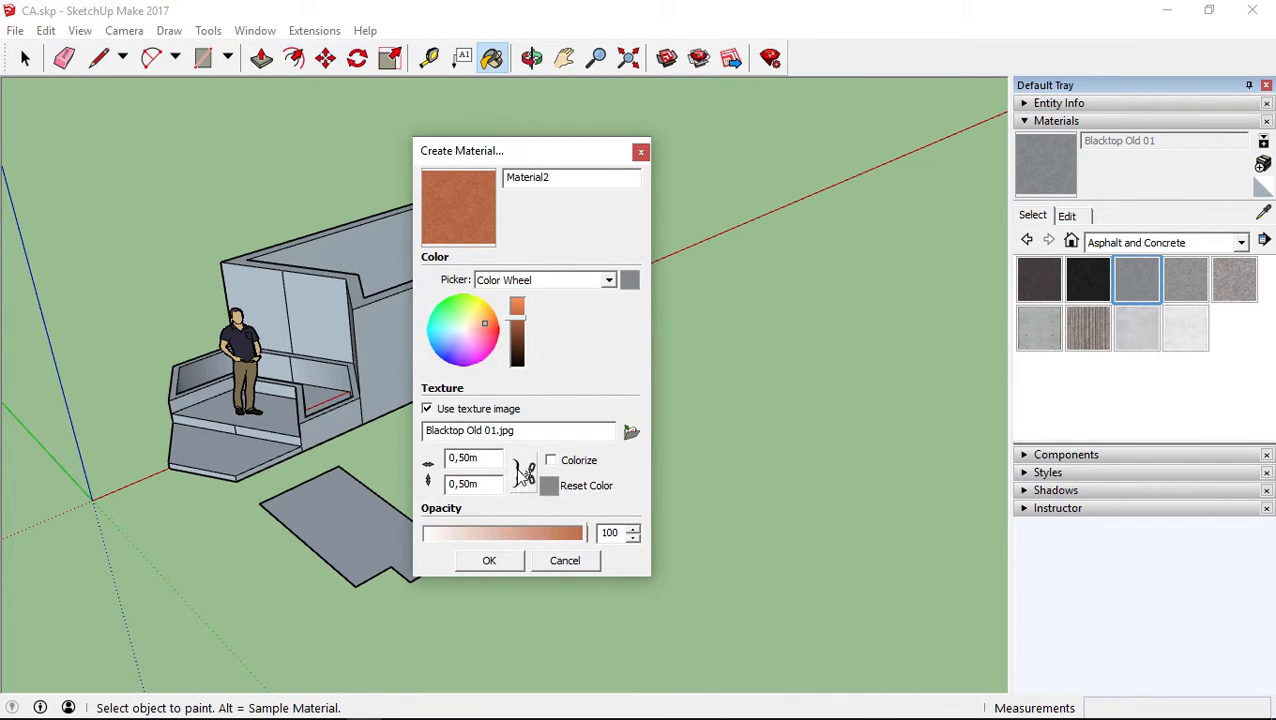
{"action": "type", "text": "8"}
{"action": "left_click", "coordinate": [466, 482]}
{"action": "left_click", "coordinate": [526, 476]}
Make the texture 1 m by 1 m with the aspect ratio unlocked, and relock it to scale the width to 0,50 m
{"action": "left_click_drag", "start_coordinate": [478, 457], "coordinate": [324, 460]}
{"action": "type", "text": "1"}
{"action": "left_click", "coordinate": [480, 485]}
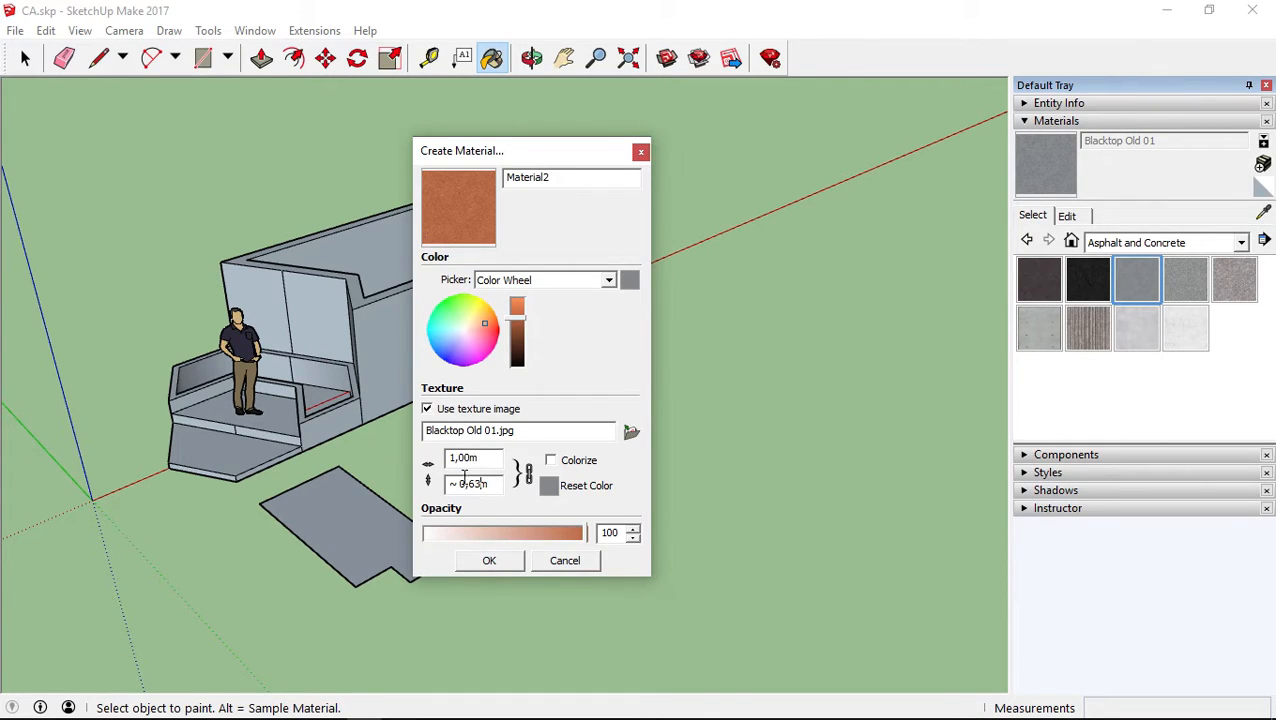
{"action": "left_click", "coordinate": [527, 478]}
{"action": "left_click_drag", "start_coordinate": [488, 484], "coordinate": [322, 470]}
{"action": "type", "text": "1"}
{"action": "left_click", "coordinate": [525, 474]}
{"action": "left_click_drag", "start_coordinate": [487, 457], "coordinate": [380, 457]}
{"action": "type", "text": "0,5"}
{"action": "left_click", "coordinate": [488, 484]}
Try the Colorize option on and off for the new material's texture
{"action": "left_click", "coordinate": [551, 461]}
{"action": "left_click", "coordinate": [551, 460]}
{"action": "left_click", "coordinate": [551, 460]}
Tint the new material gray and orange with the Color Wheel and reset its color
{"action": "left_click", "coordinate": [464, 330]}
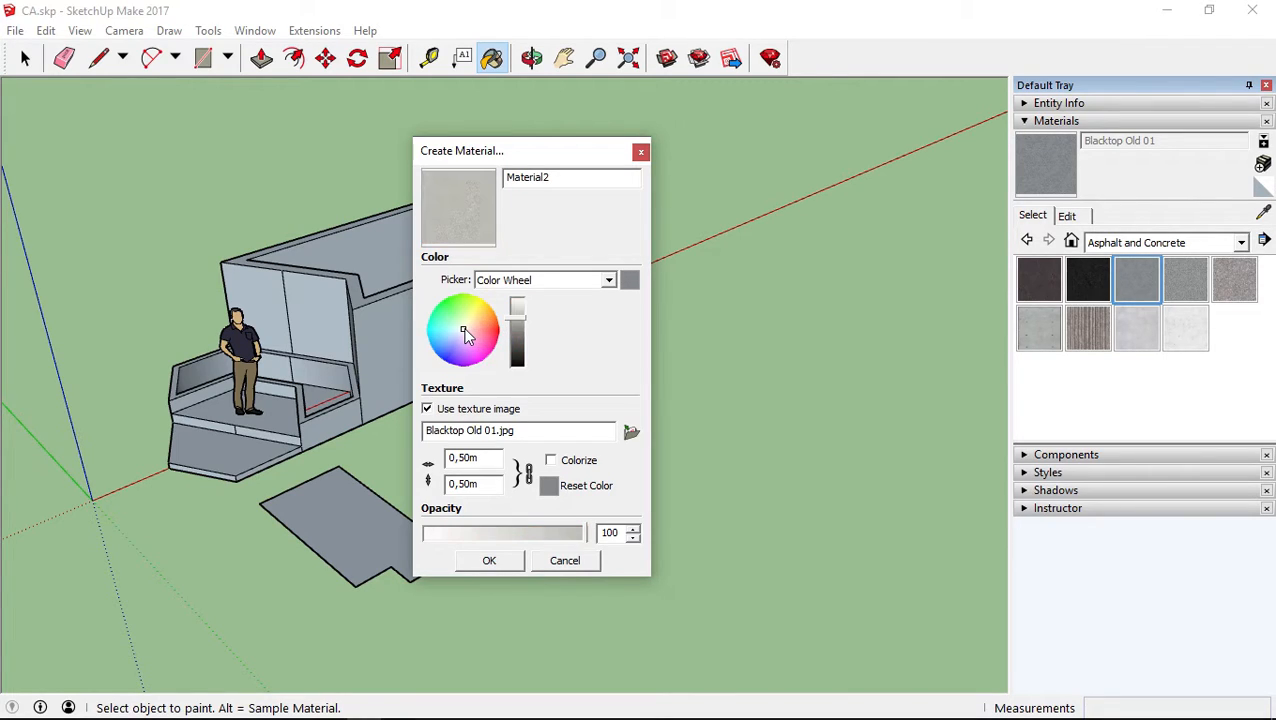
{"action": "left_click_drag", "start_coordinate": [462, 317], "coordinate": [485, 320]}
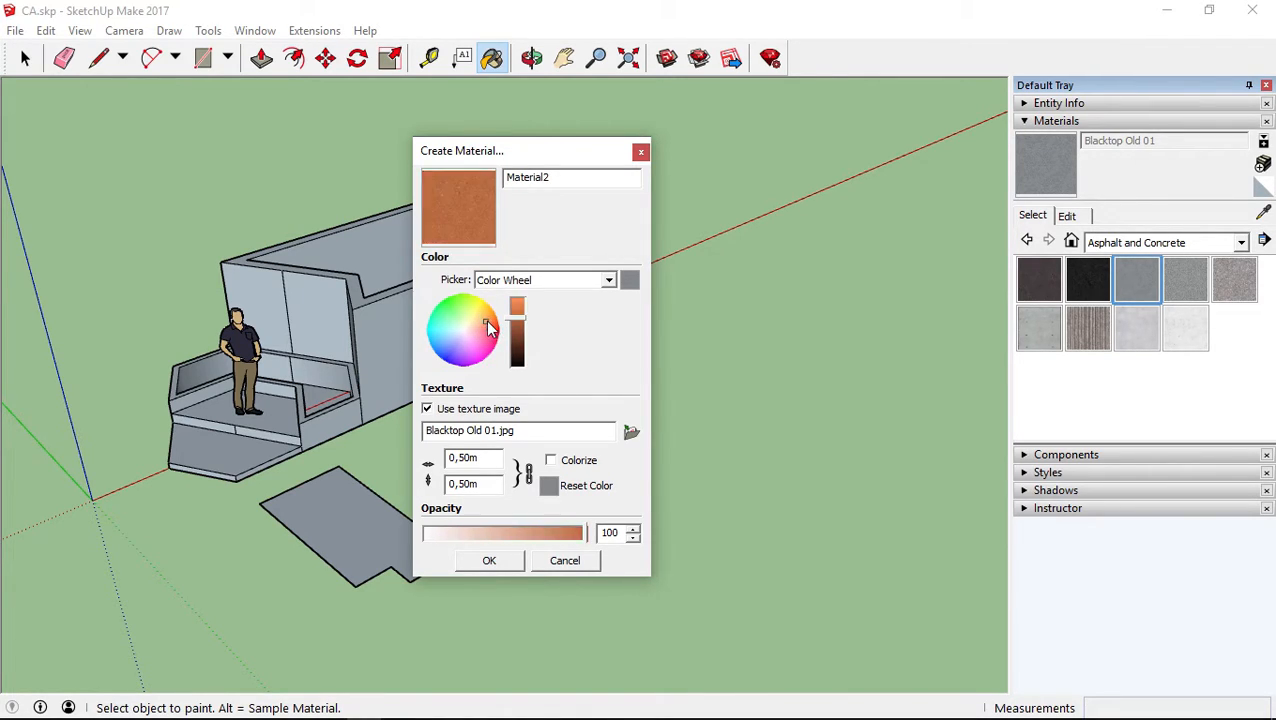
{"action": "left_click", "coordinate": [550, 485]}
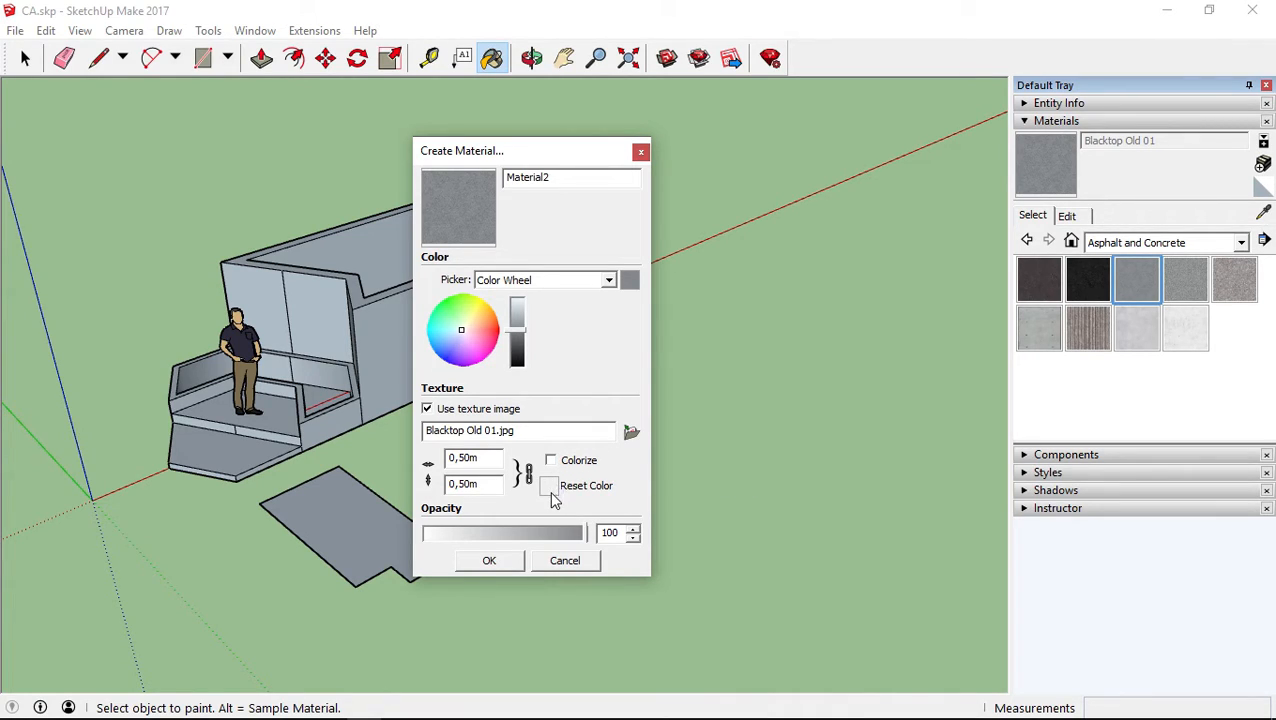
Tint the material reddish with the Color Wheel and refine it in the RGB picker to R 194, G 102, B 78
{"action": "left_click", "coordinate": [483, 319]}
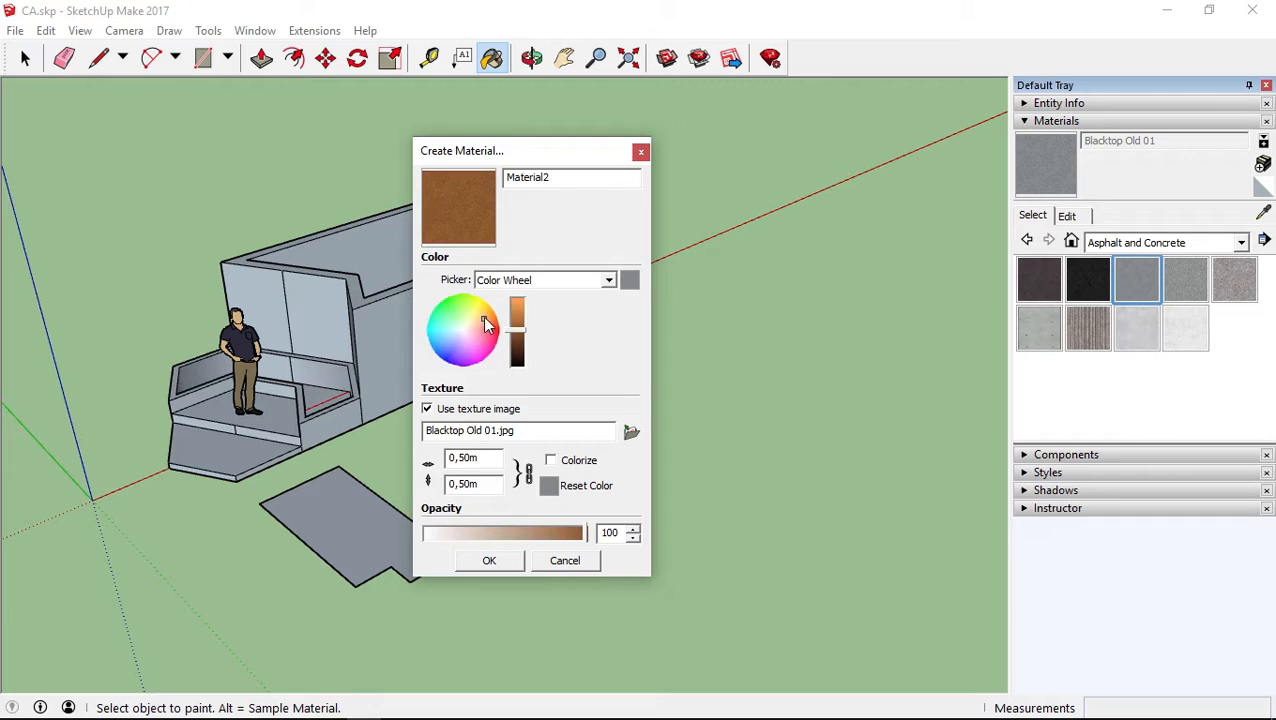
{"action": "left_click_drag", "start_coordinate": [517, 316], "coordinate": [485, 326]}
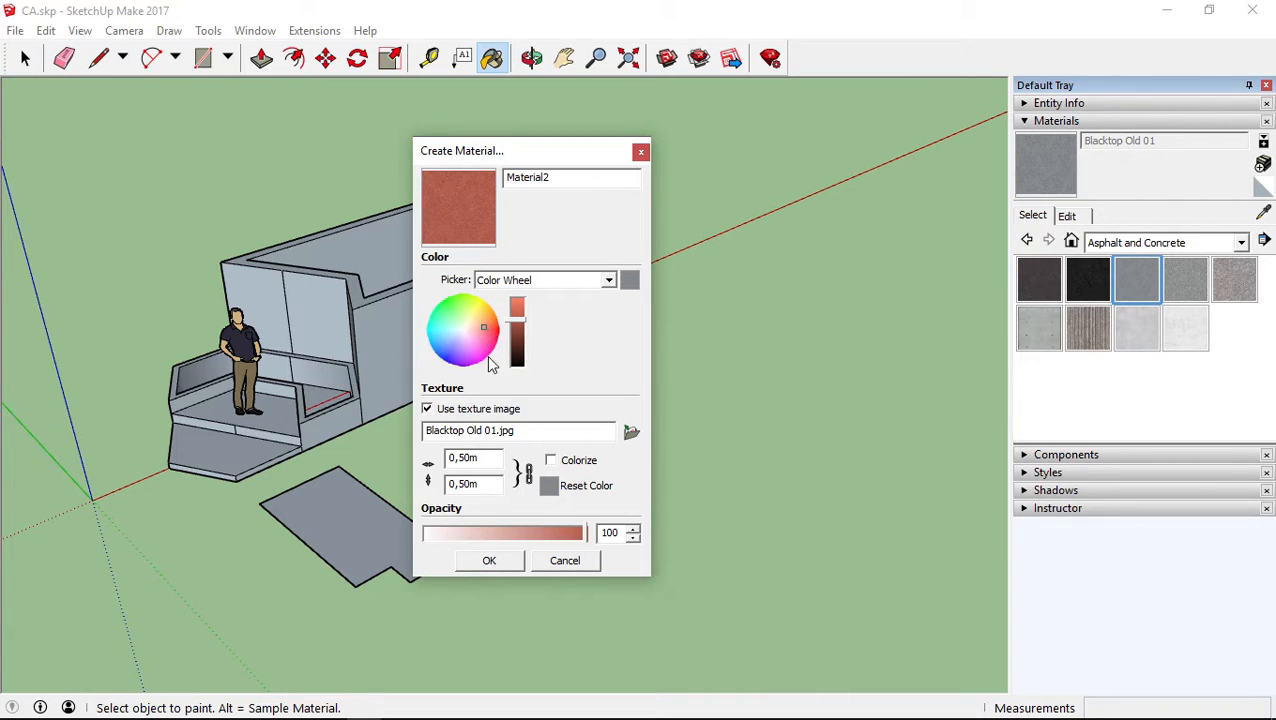
{"action": "left_click", "coordinate": [530, 282]}
{"action": "left_click", "coordinate": [515, 334]}
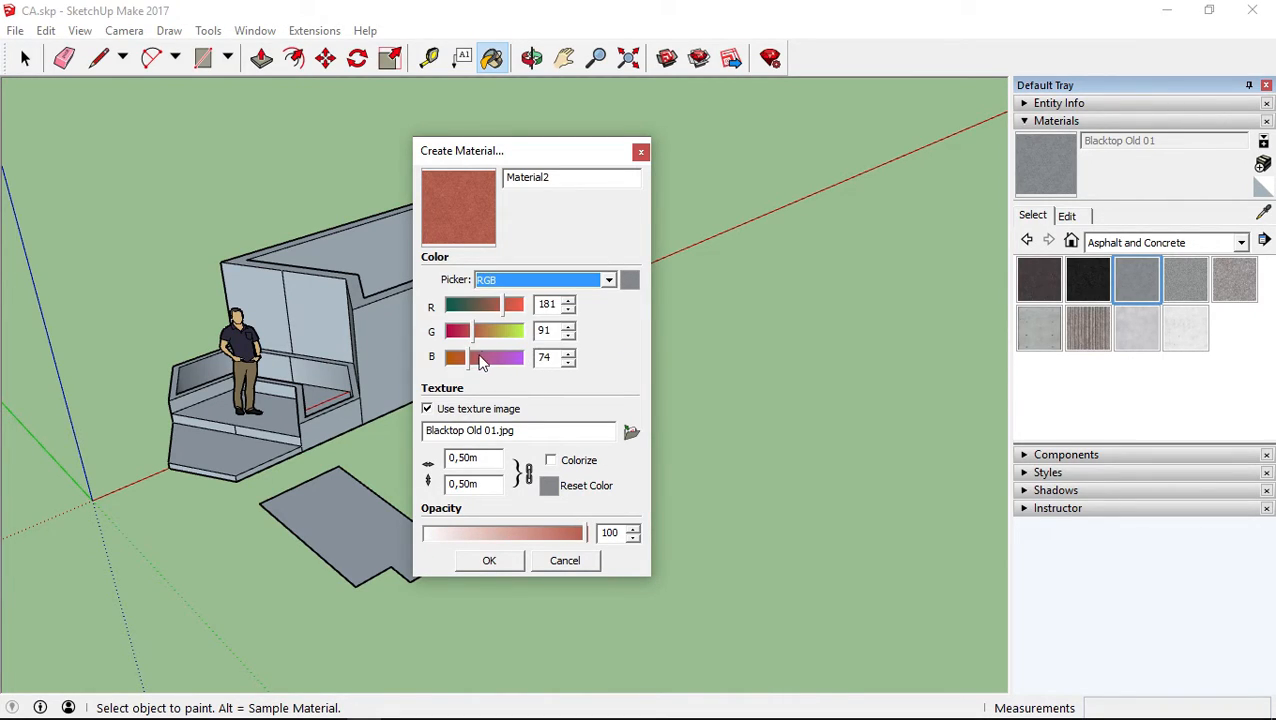
{"action": "left_click_drag", "start_coordinate": [500, 304], "coordinate": [473, 370]}
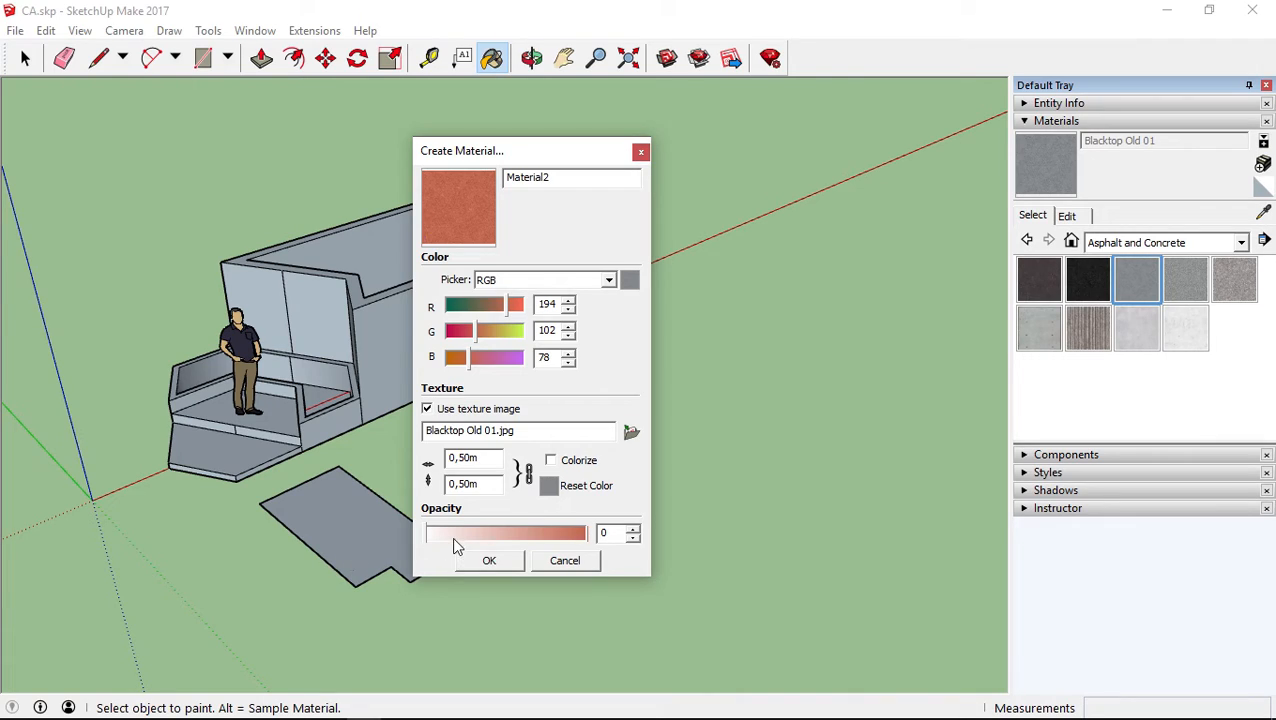
Set the opacity back to 100 after trying other levels, and create the material with the name CA
{"action": "left_click_drag", "start_coordinate": [413, 540], "coordinate": [578, 540]}
{"action": "left_click_drag", "start_coordinate": [505, 535], "coordinate": [635, 545]}
{"action": "double_click", "coordinate": [577, 178]}
{"action": "type", "text": "CA"}
{"action": "left_click", "coordinate": [478, 562]}
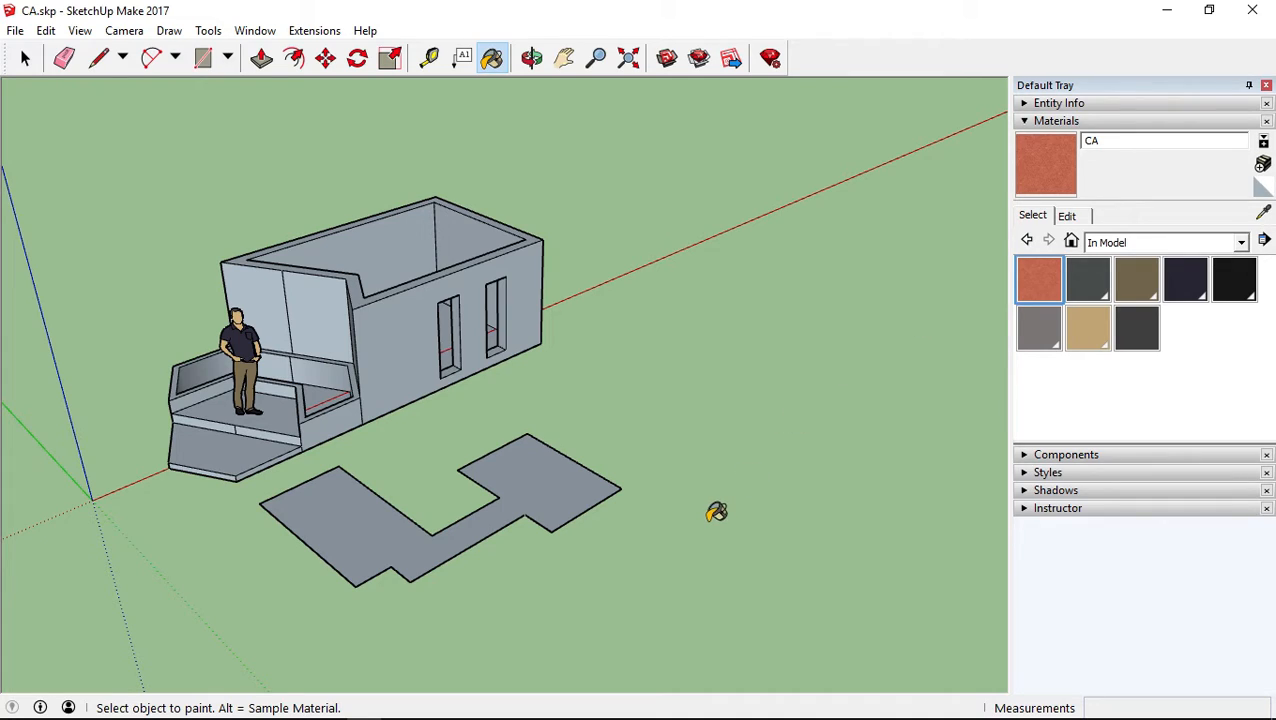
Paint the flat ground face beside the house with the CA material and inspect its texture up close
{"action": "left_click", "coordinate": [530, 452]}
{"action": "mouse_move", "coordinate": [565, 472]}
{"action": "middle_mouse_down"}
{"action": "mouse_move", "coordinate": [327, 578]}
{"action": "mouse_move", "coordinate": [609, 563]}
{"action": "middle_mouse_up"}
{"action": "scroll", "coordinate": [572, 549], "scroll_direction": "up", "scroll_amount": 5}
{"action": "scroll", "coordinate": [555, 490], "scroll_direction": "up", "scroll_amount": 8}
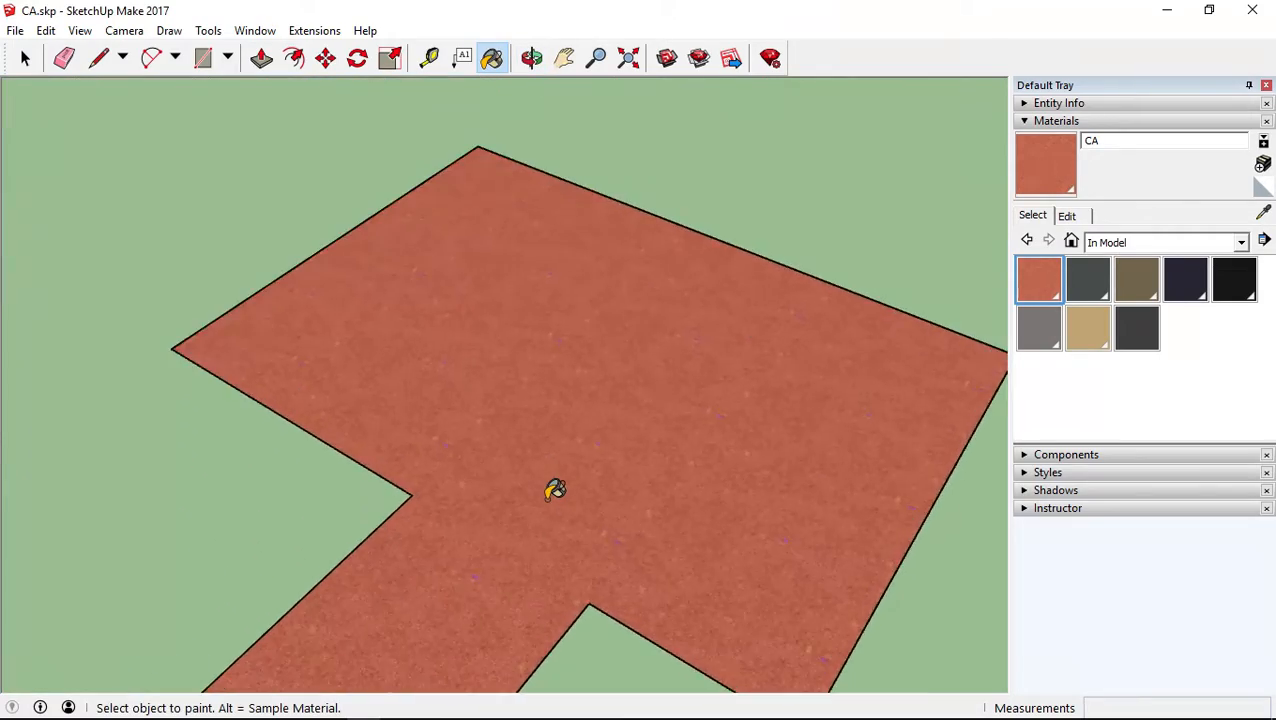
{"action": "scroll", "coordinate": [687, 565], "scroll_direction": "down", "scroll_amount": 6}
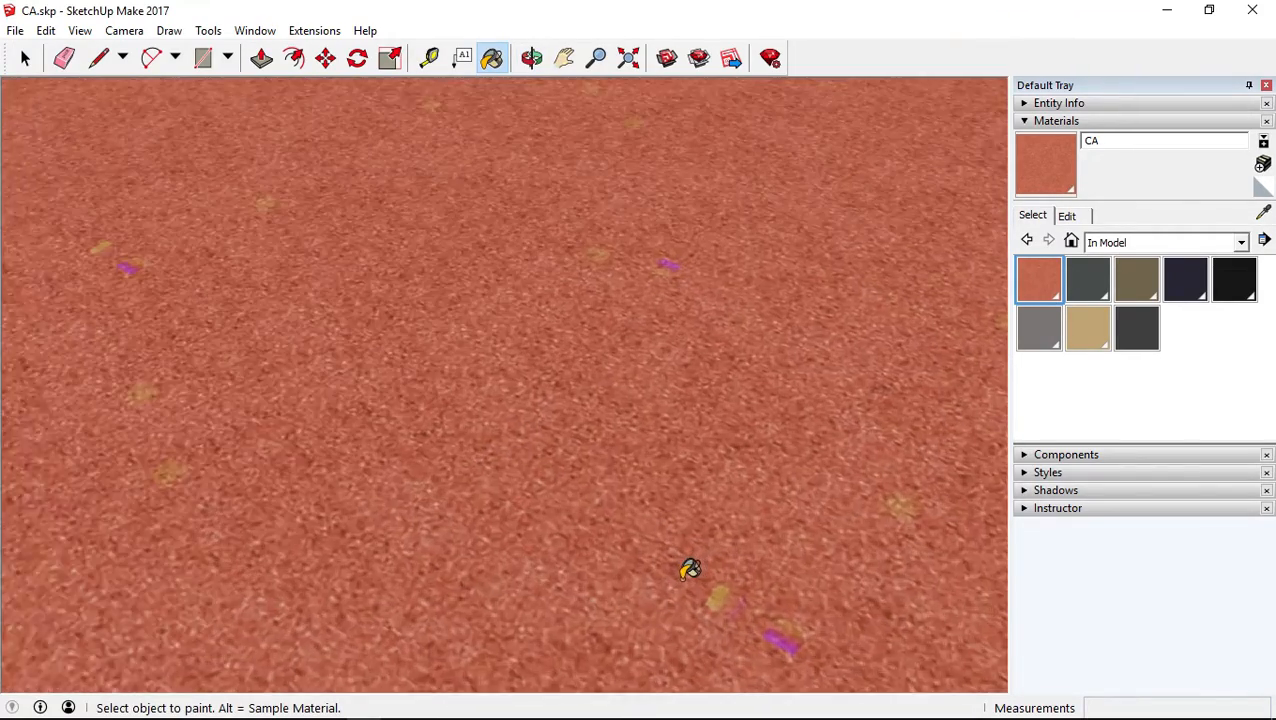
{"action": "scroll", "coordinate": [458, 405], "scroll_direction": "down", "scroll_amount": 3}
{"action": "scroll", "coordinate": [458, 404], "scroll_direction": "down", "scroll_amount": 4}
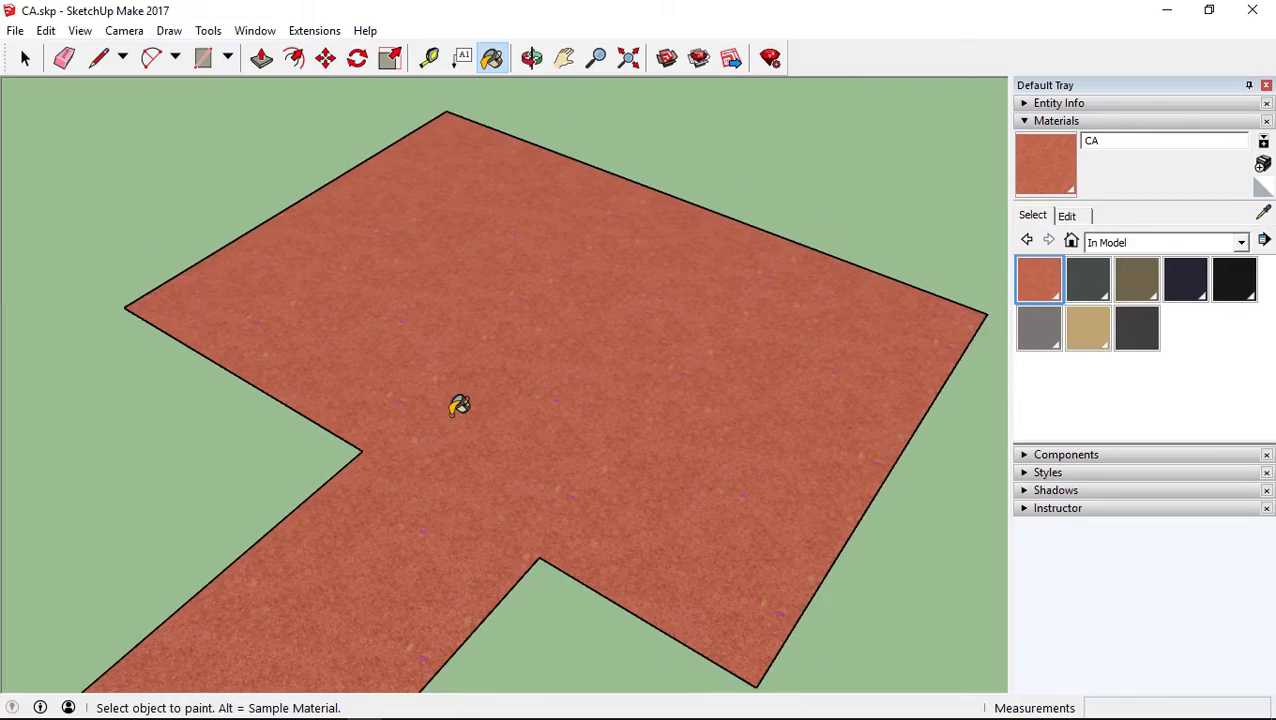
{"action": "scroll", "coordinate": [481, 396], "scroll_direction": "up", "scroll_amount": 8}
{"action": "scroll", "coordinate": [484, 395], "scroll_direction": "down", "scroll_amount": 4}
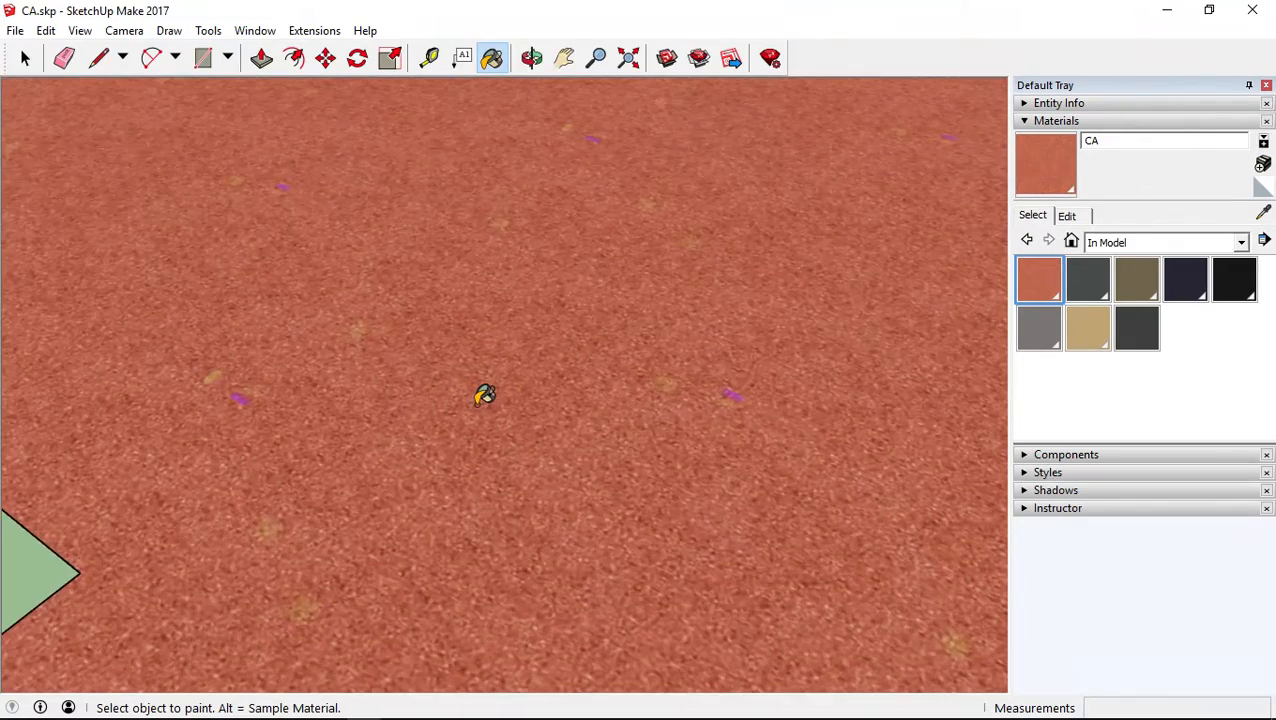
{"action": "mouse_move", "coordinate": [484, 394]}
{"action": "middle_mouse_down"}
{"action": "mouse_move", "coordinate": [456, 496]}
{"action": "mouse_move", "coordinate": [371, 541]}
{"action": "mouse_move", "coordinate": [379, 481]}
{"action": "middle_mouse_up"}
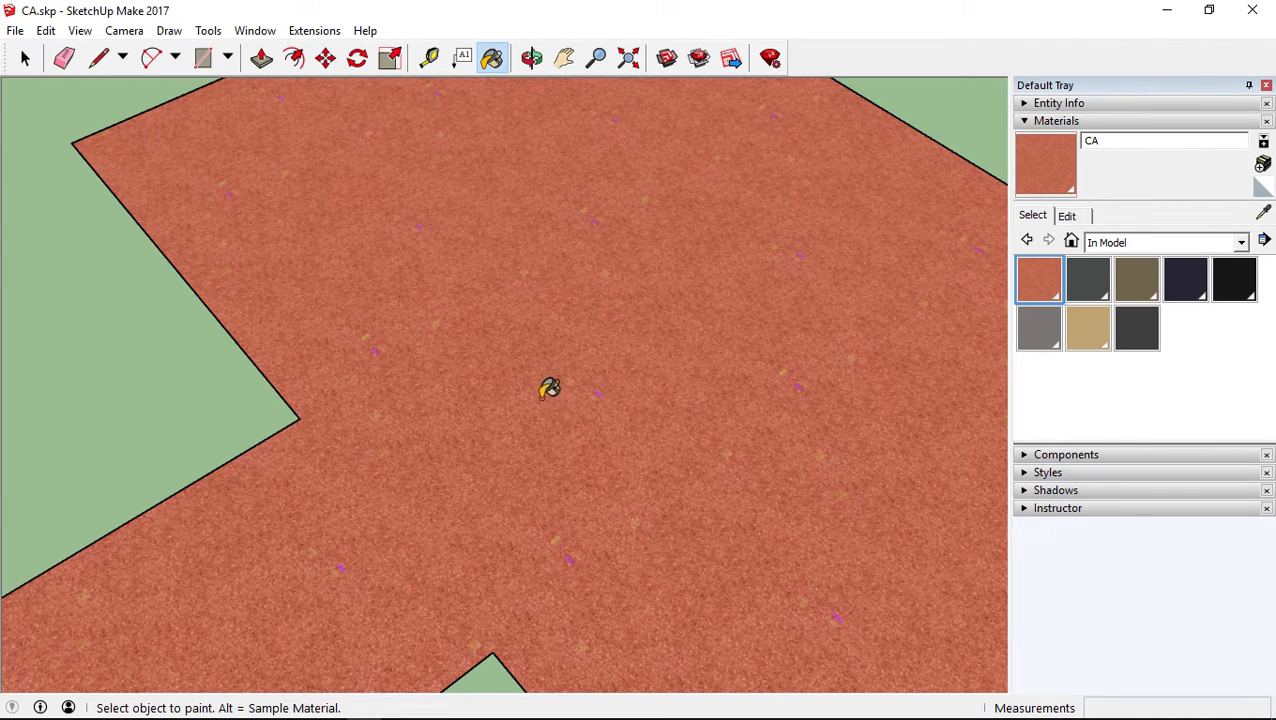
Review the editing settings of the CA material and of the dark gray Chris_Hair material
{"action": "left_click", "coordinate": [1067, 217]}
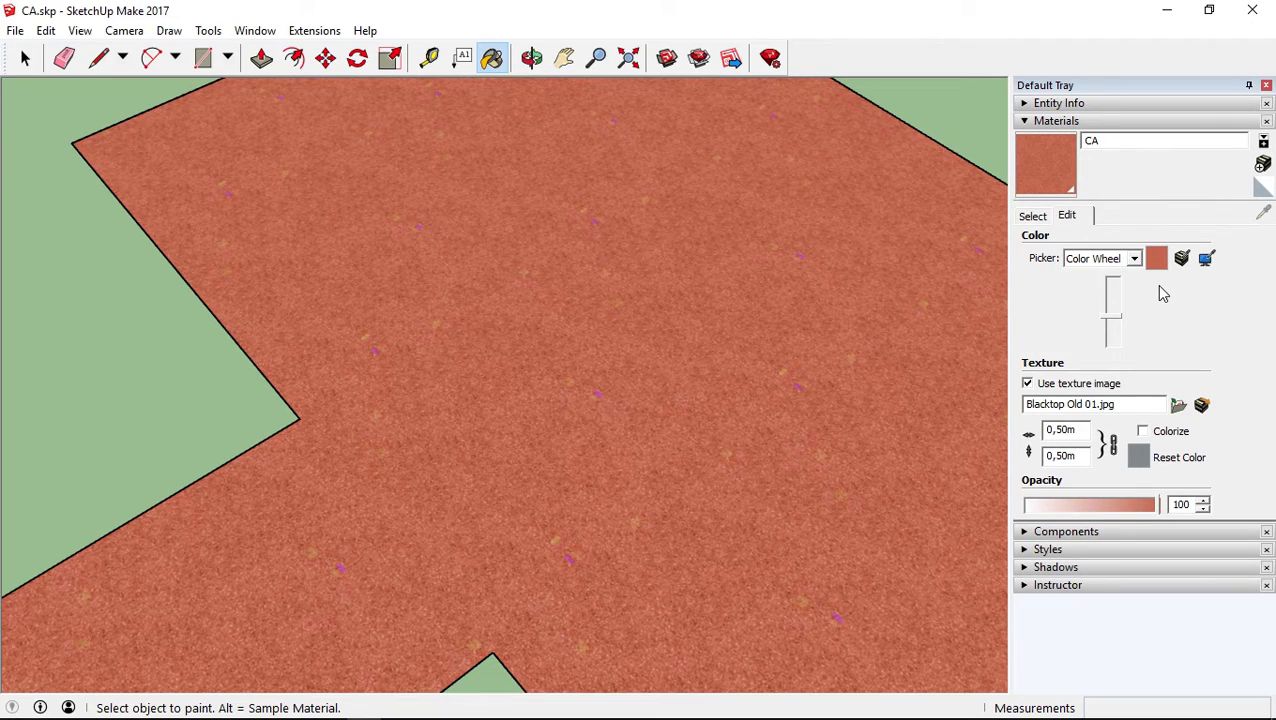
{"action": "left_click", "coordinate": [1033, 216]}
{"action": "left_click", "coordinate": [1088, 284]}
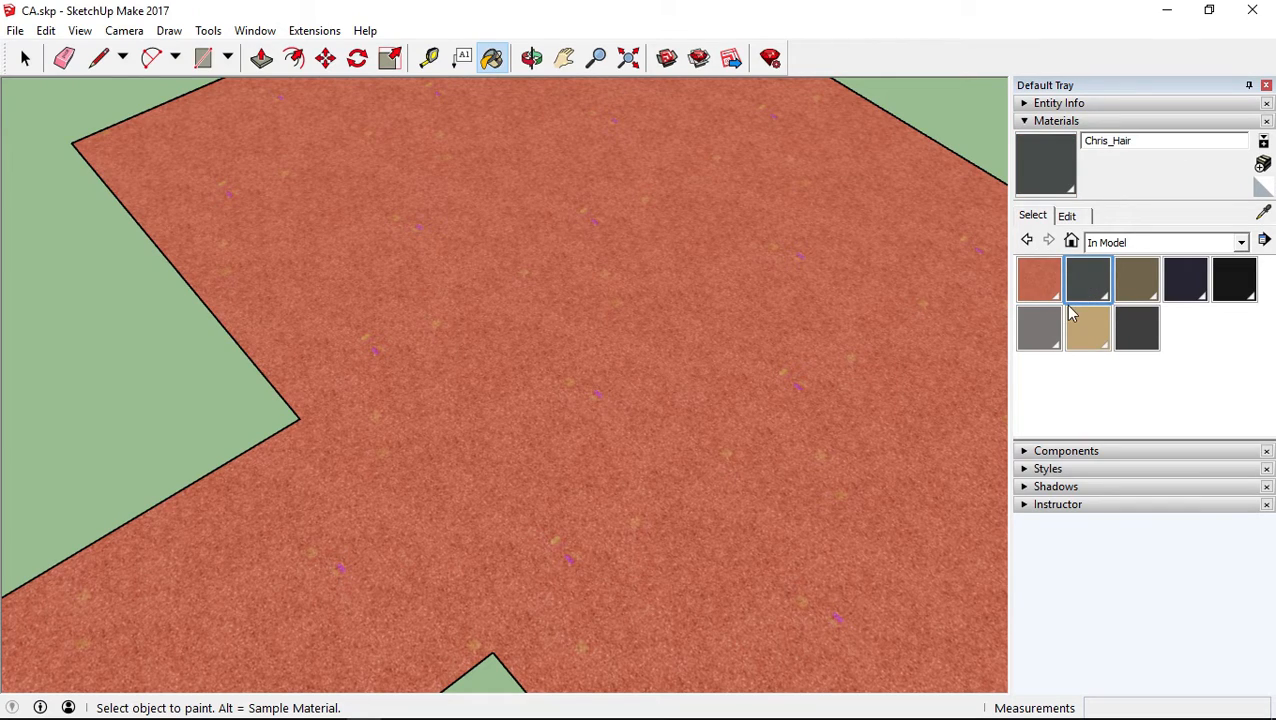
{"action": "left_click", "coordinate": [1067, 216]}
{"action": "left_click", "coordinate": [1033, 216]}
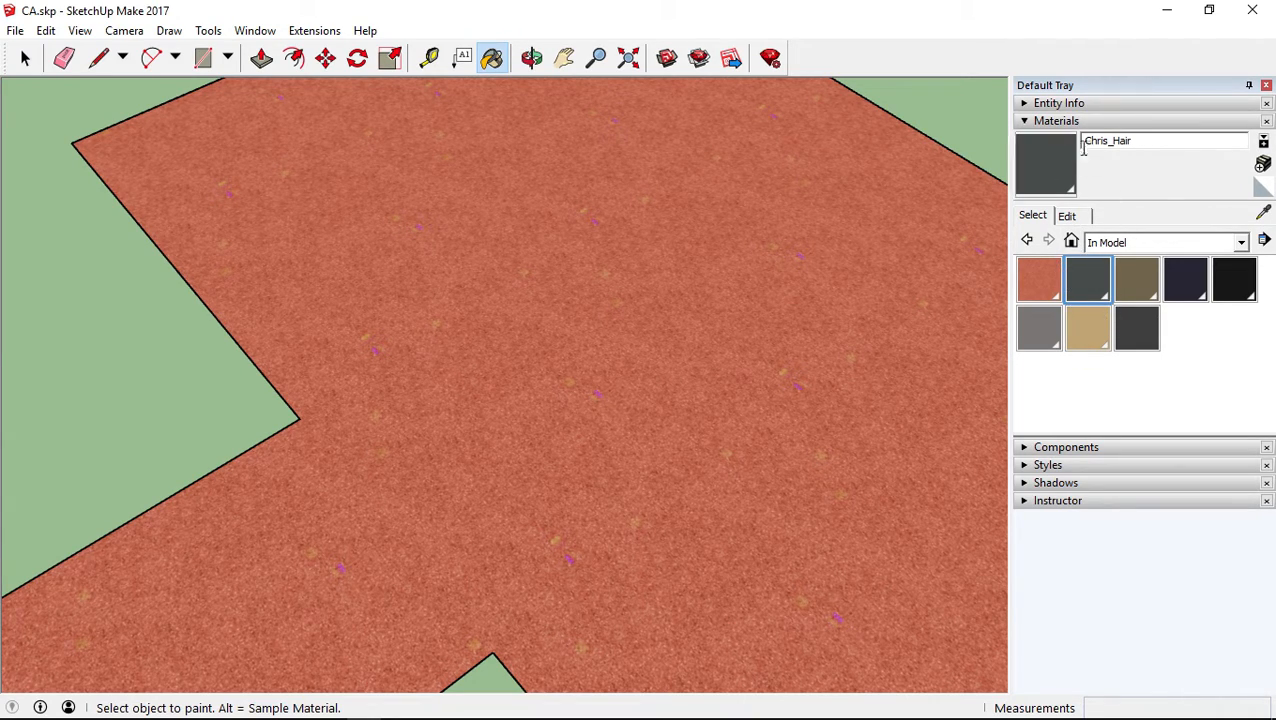
Reselect the CA material for editing and enable Colorize for its texture
{"action": "left_click", "coordinate": [1027, 292]}
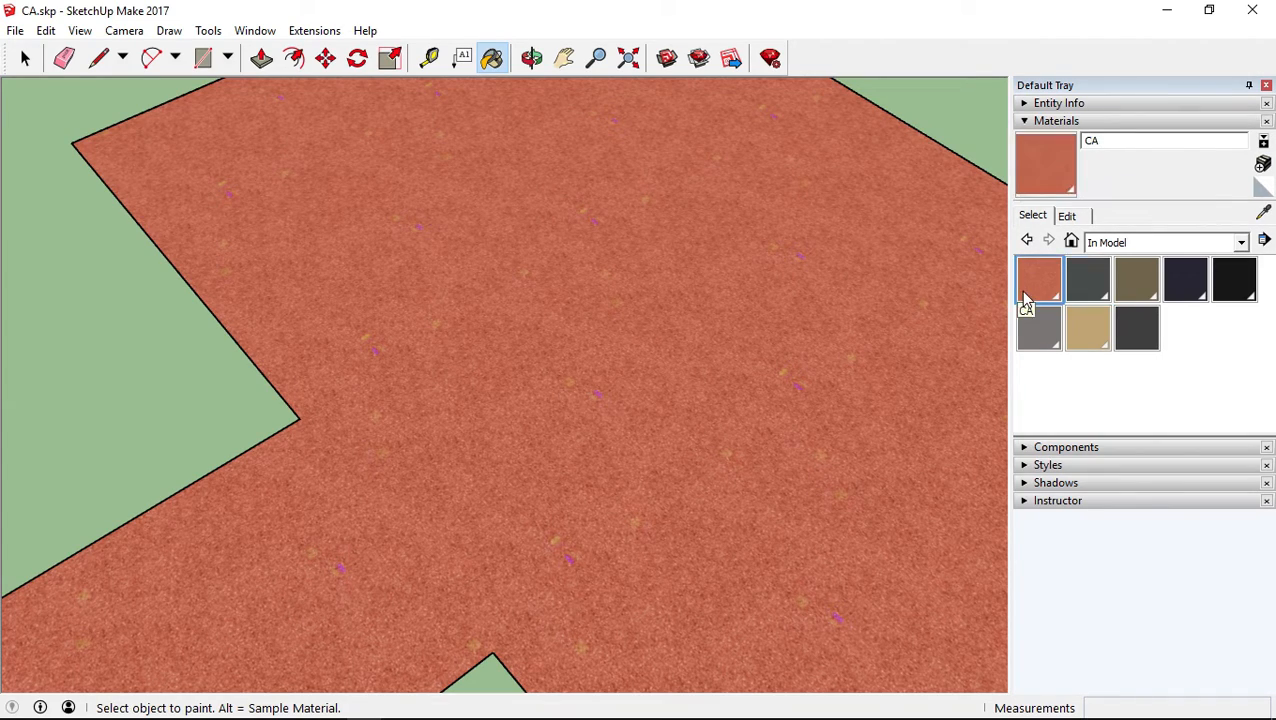
{"action": "left_click", "coordinate": [1068, 217]}
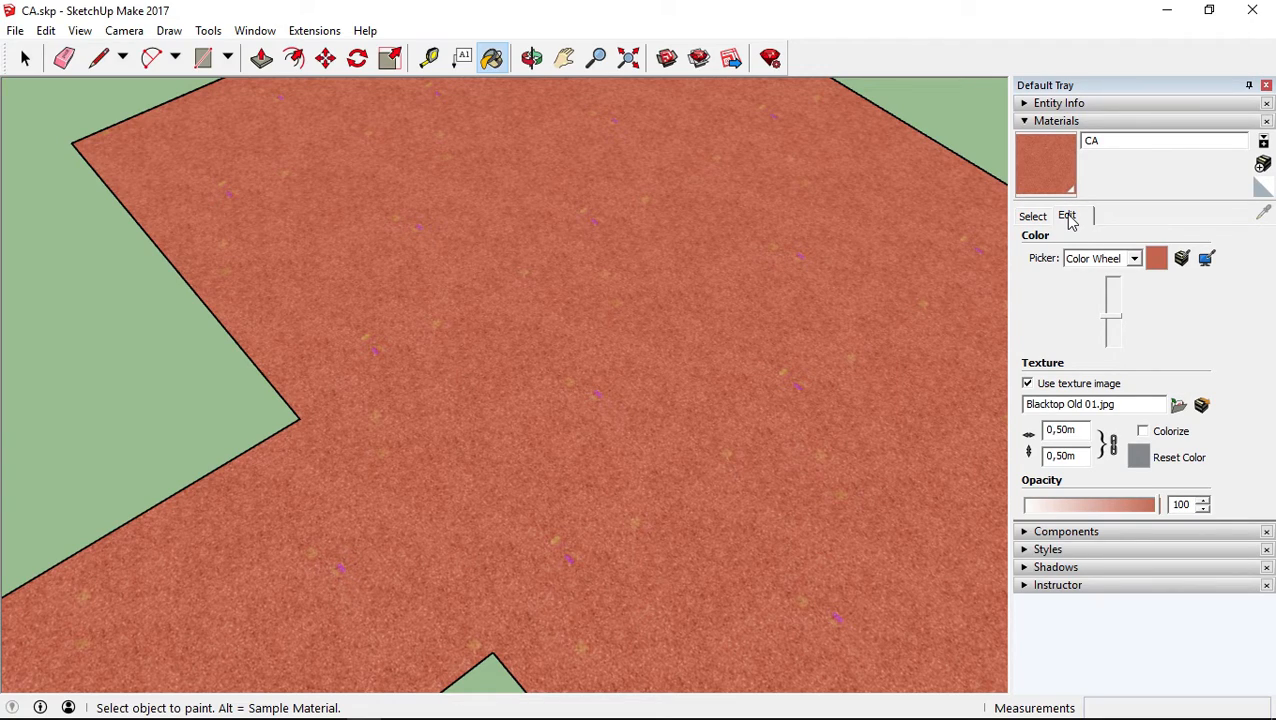
{"action": "left_click", "coordinate": [1143, 431]}
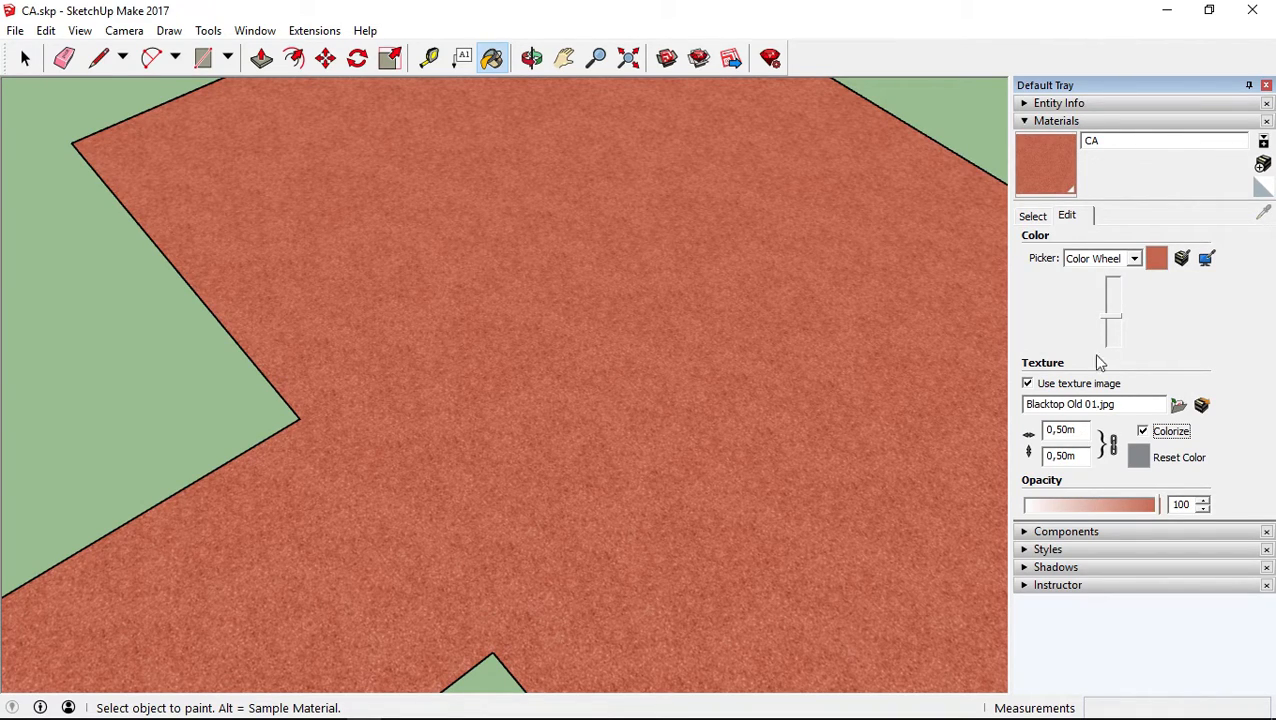
Show the Color Wheel for the CA material and raise its brightness slightly
{"action": "left_click", "coordinate": [1155, 262]}
{"action": "left_click", "coordinate": [1134, 258]}
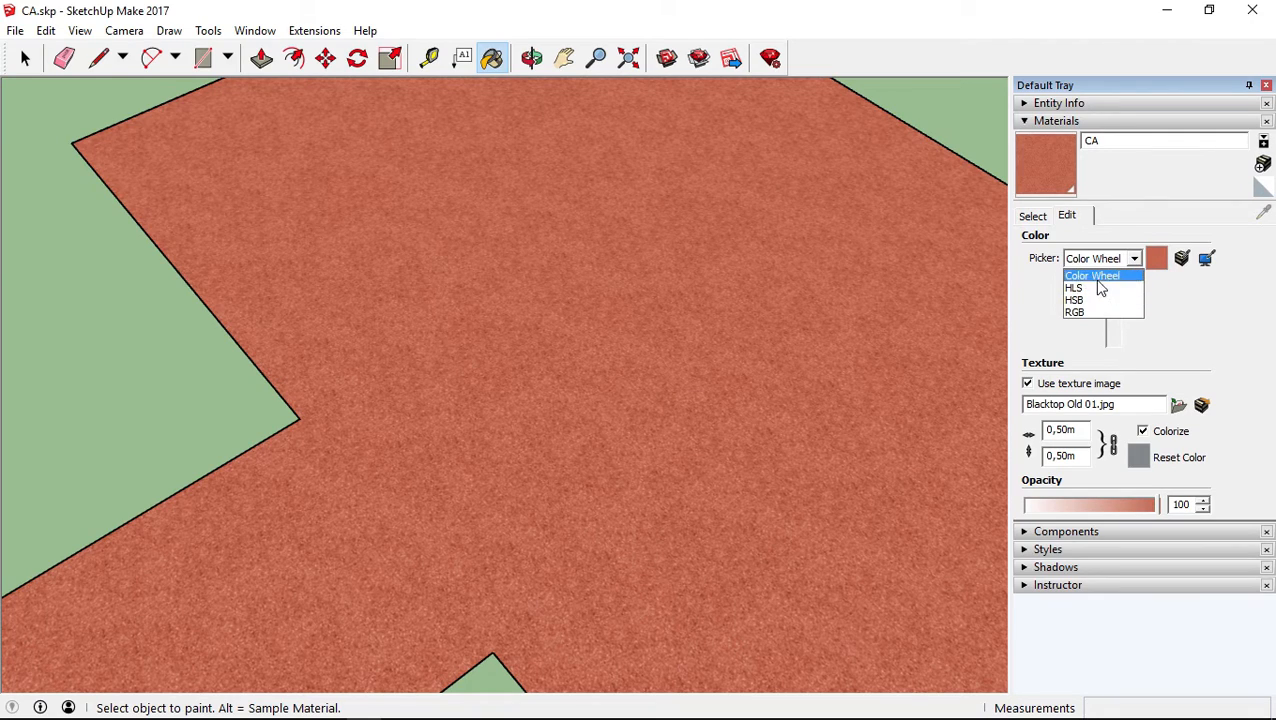
{"action": "left_click", "coordinate": [1092, 276]}
{"action": "left_click", "coordinate": [1108, 261]}
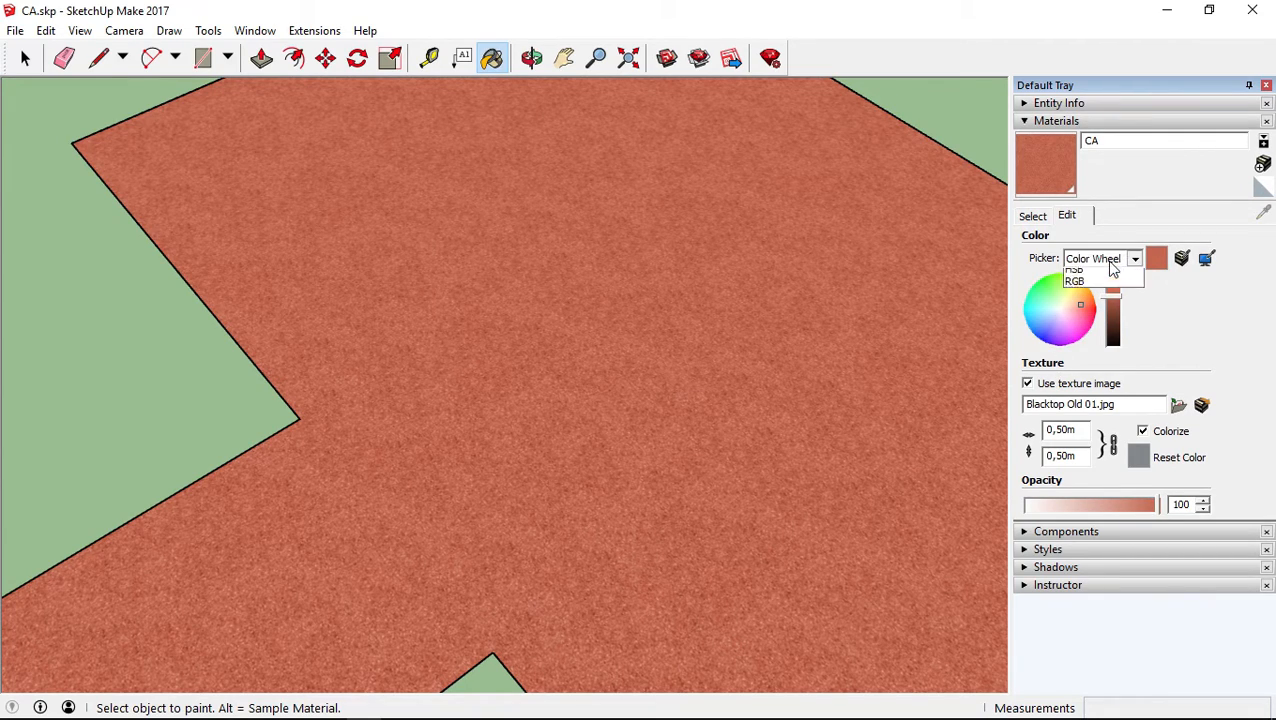
{"action": "left_click", "coordinate": [1165, 321]}
{"action": "left_click_drag", "start_coordinate": [1113, 310], "coordinate": [1117, 298]}
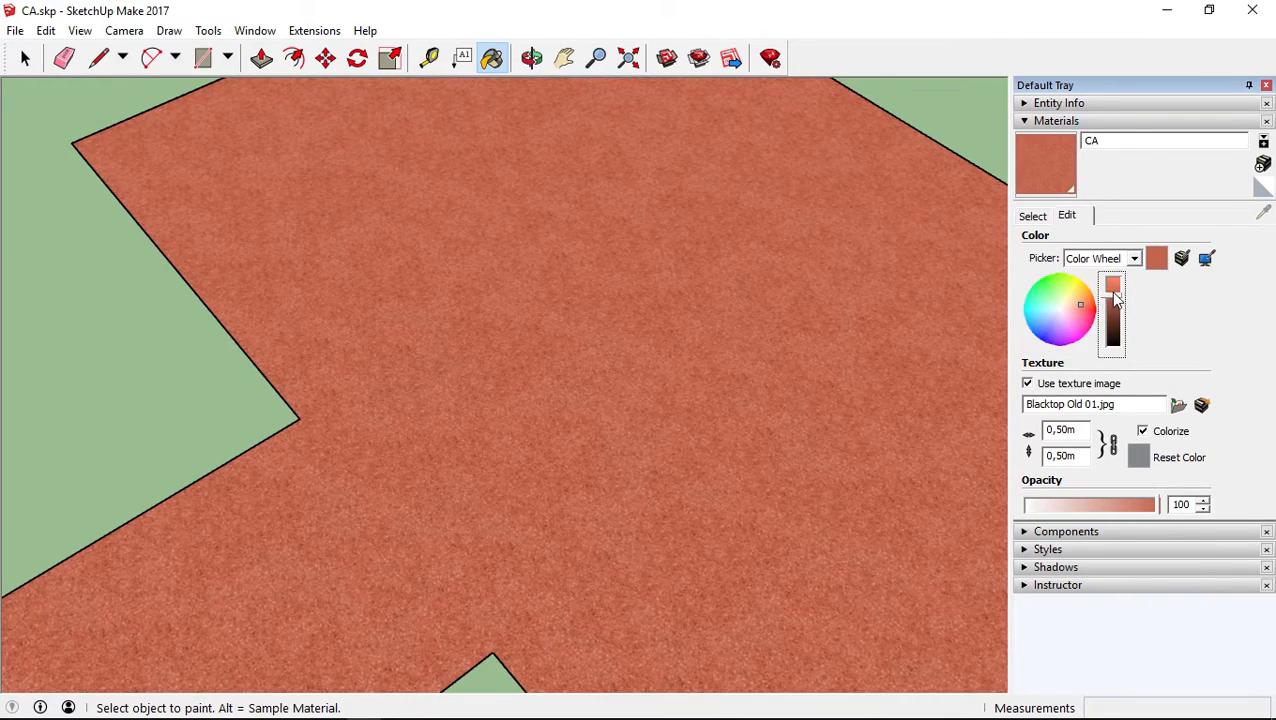
Switch the CA material to the RGB picker and set its color to R 230, G 100, B 47
{"action": "left_click", "coordinate": [1100, 258]}
{"action": "left_click", "coordinate": [1075, 308]}
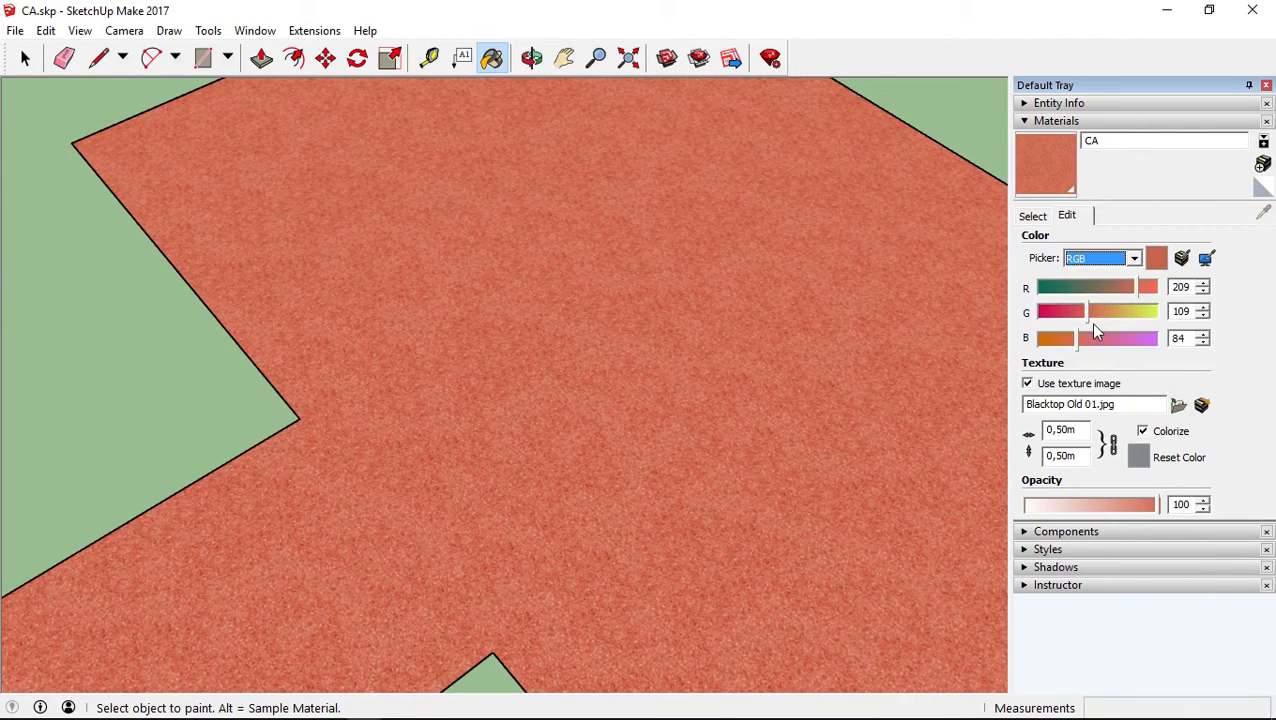
{"action": "left_click_drag", "start_coordinate": [1130, 292], "coordinate": [1141, 287]}
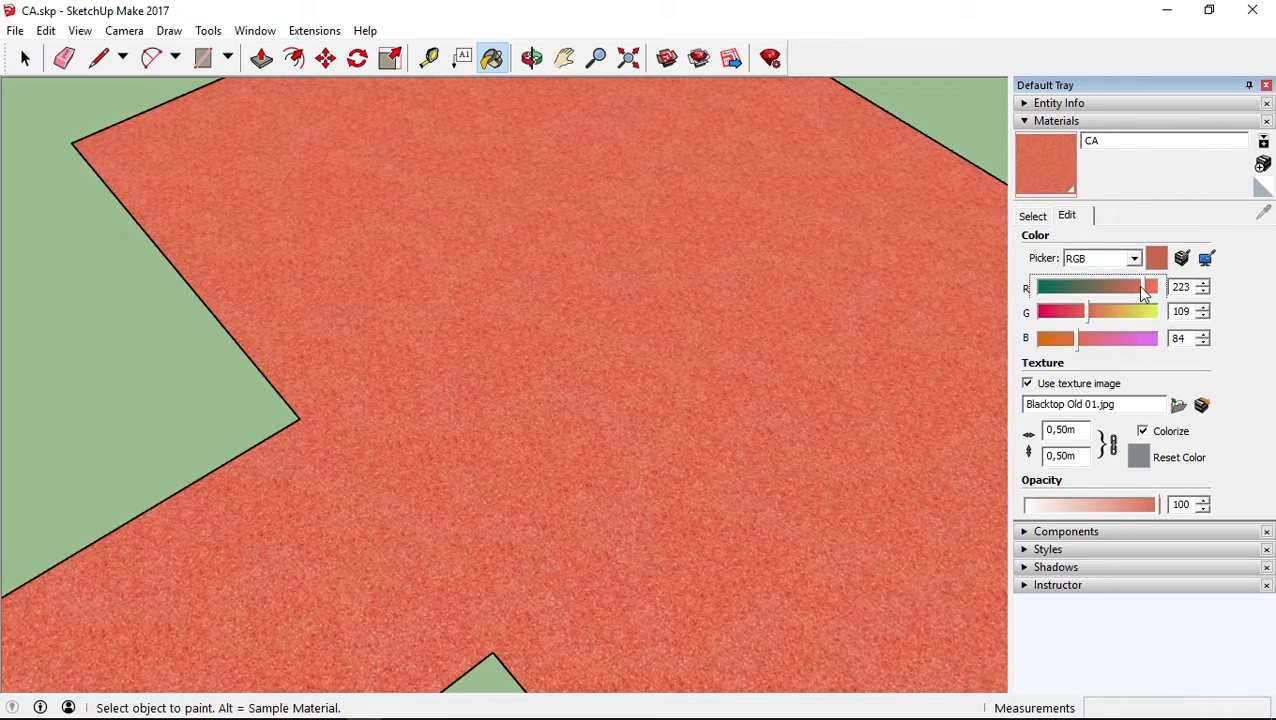
{"action": "left_click", "coordinate": [1094, 312]}
{"action": "left_click_drag", "start_coordinate": [1091, 339], "coordinate": [1060, 340]}
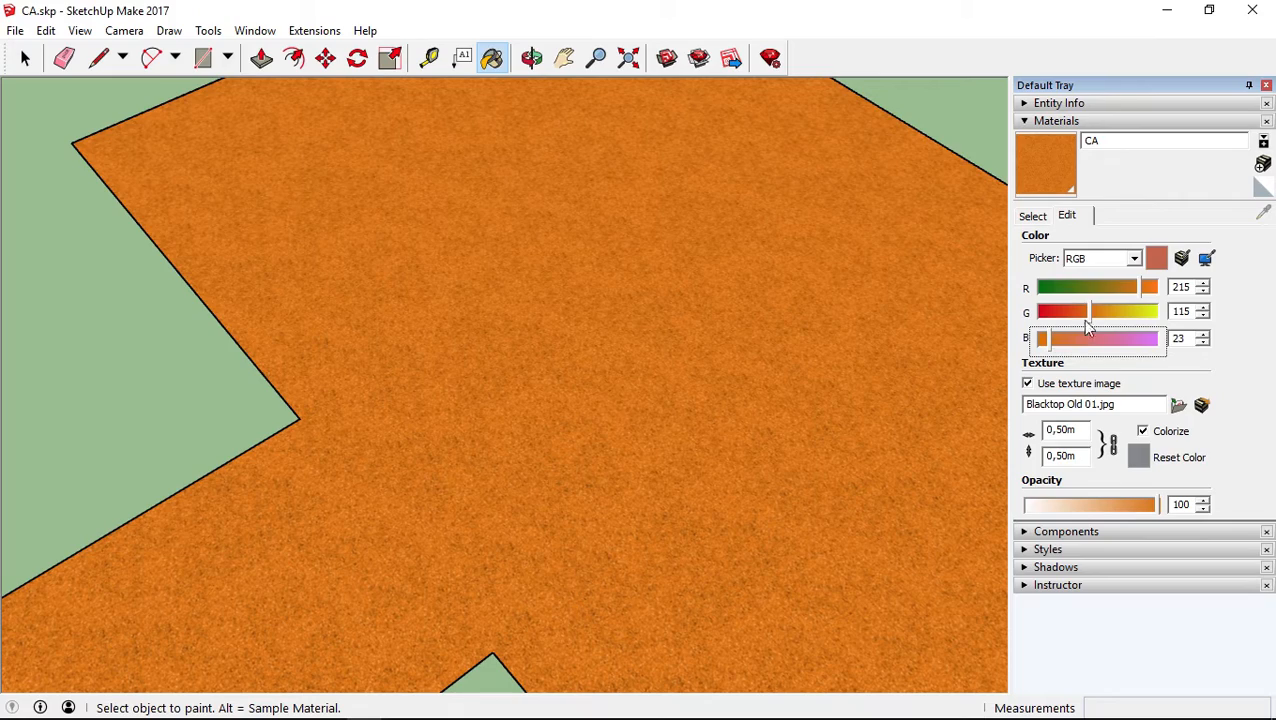
{"action": "left_click", "coordinate": [1125, 288]}
{"action": "mouse_move", "coordinate": [1129, 288]}
{"action": "left_mouse_down"}
{"action": "mouse_move", "coordinate": [1084, 311]}
{"action": "mouse_move", "coordinate": [1148, 289]}
{"action": "left_mouse_up"}
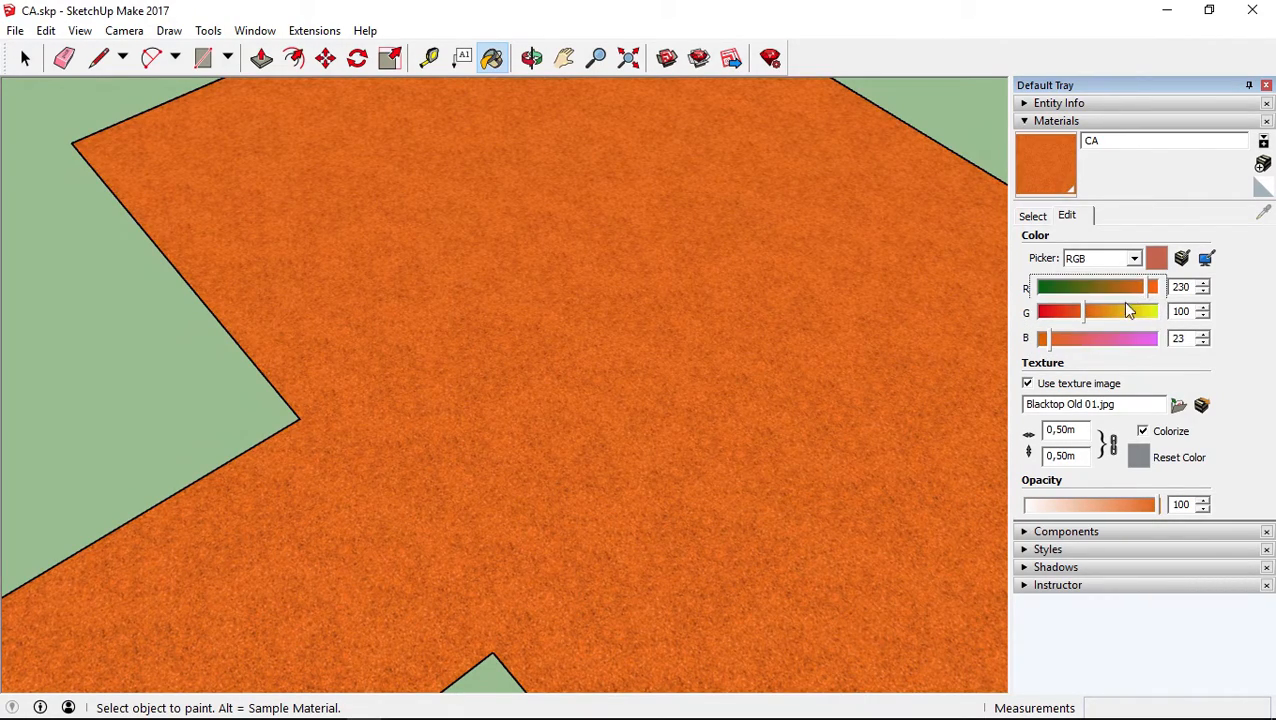
{"action": "left_click_drag", "start_coordinate": [1052, 341], "coordinate": [1065, 341]}
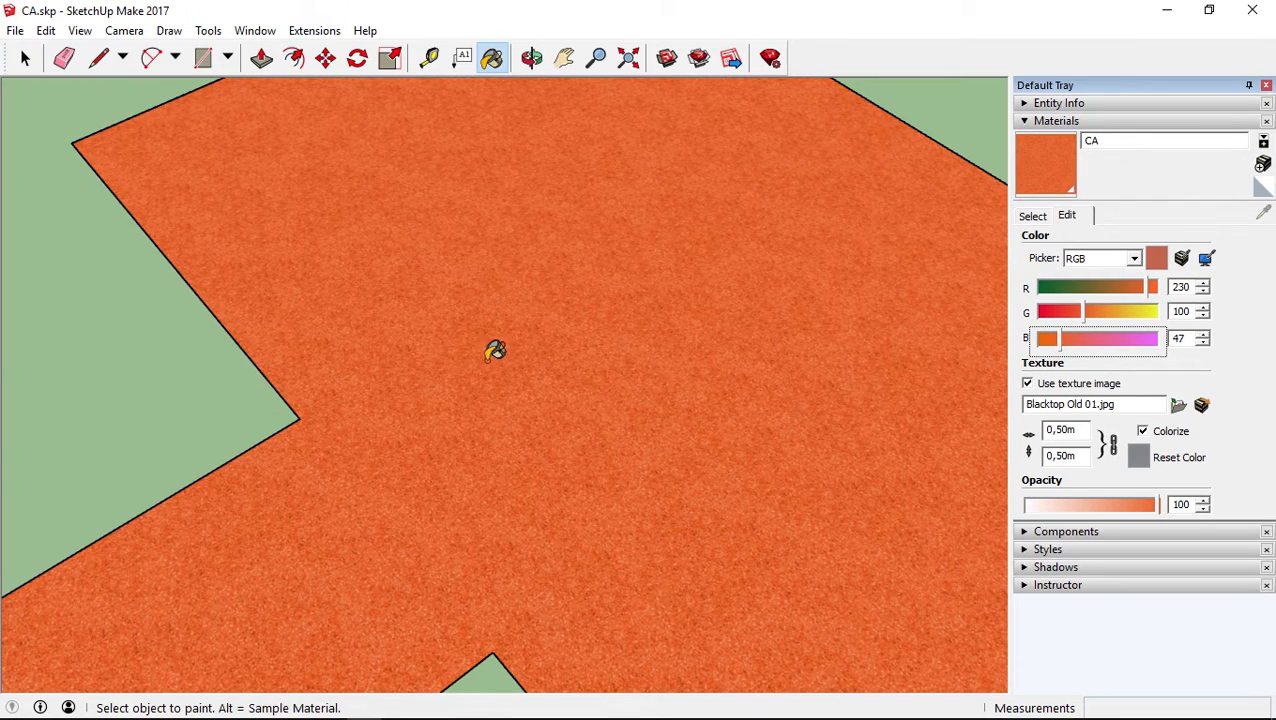
Lower the CA material's red component to 111 for an olive-brown tone and inspect the painted face
{"action": "scroll", "coordinate": [510, 340], "scroll_direction": "down", "scroll_amount": 3}
{"action": "left_click_drag", "start_coordinate": [1060, 291], "coordinate": [1091, 285]}
{"action": "mouse_move", "coordinate": [600, 385]}
{"action": "middle_mouse_down"}
{"action": "mouse_move", "coordinate": [621, 293]}
{"action": "mouse_move", "coordinate": [522, 362]}
{"action": "mouse_move", "coordinate": [541, 353]}
{"action": "middle_mouse_up"}
{"action": "scroll", "coordinate": [522, 362], "scroll_direction": "up", "scroll_amount": 3}
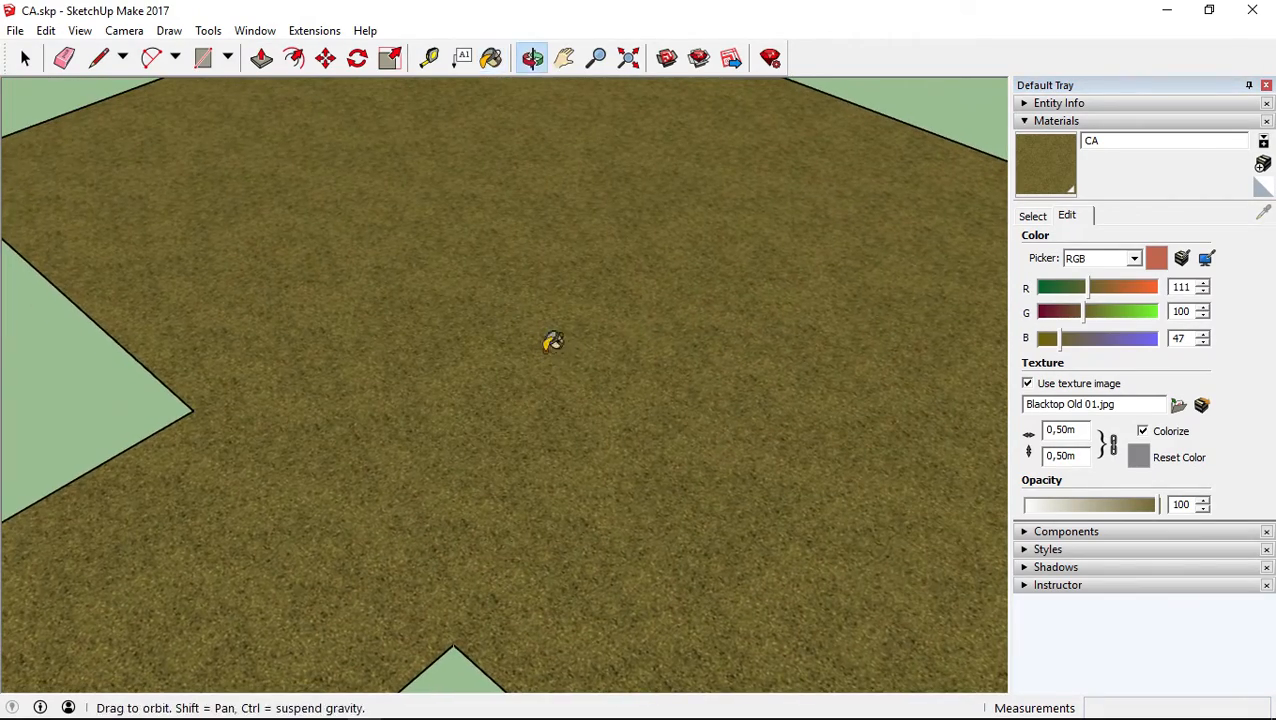
{"action": "scroll", "coordinate": [672, 347], "scroll_direction": "down", "scroll_amount": 4}
{"action": "scroll", "coordinate": [655, 342], "scroll_direction": "up", "scroll_amount": 2}
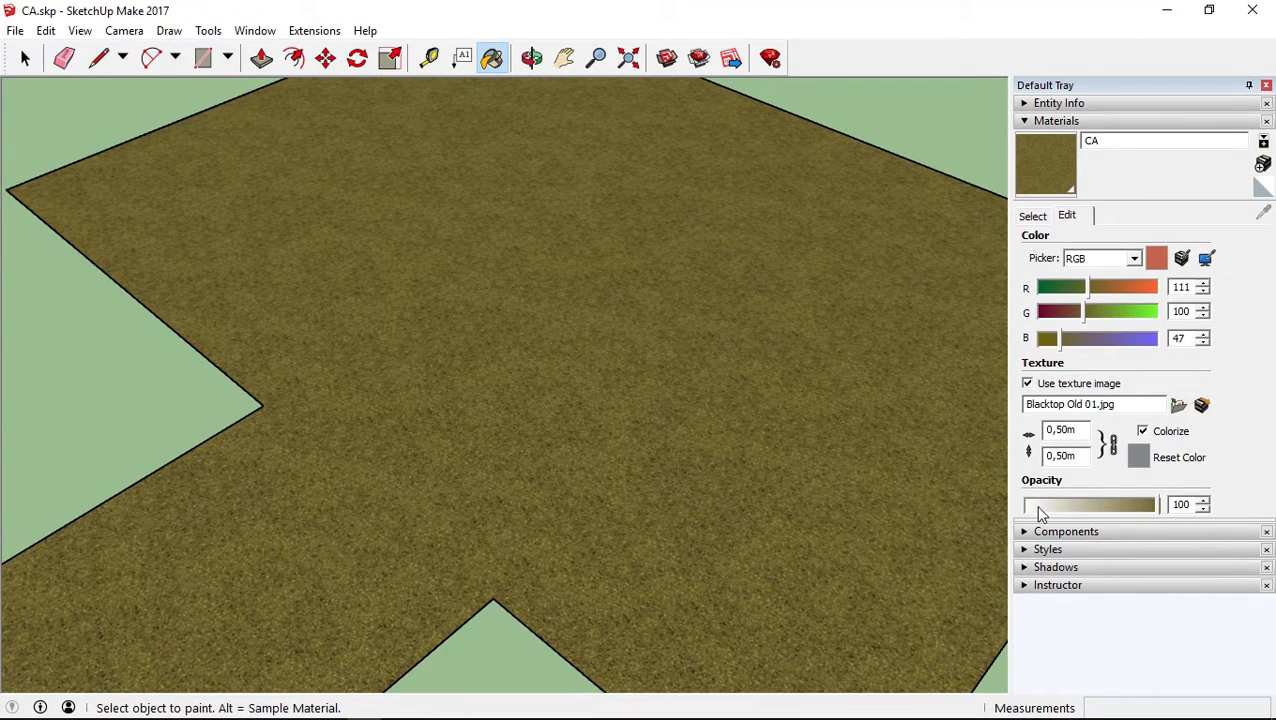
Lower the CA material's opacity to 0, restore it to 100 and view the whole painted face
{"action": "left_click_drag", "start_coordinate": [1097, 508], "coordinate": [1026, 512]}
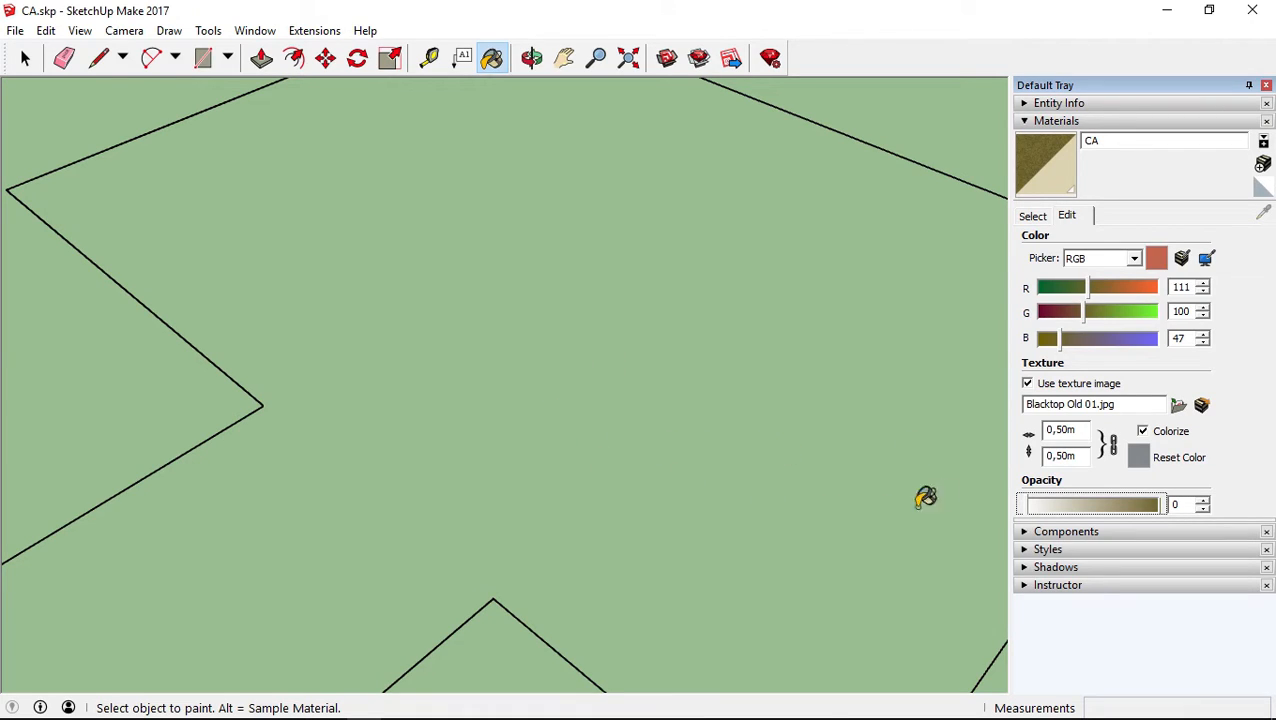
{"action": "left_click_drag", "start_coordinate": [1031, 507], "coordinate": [1187, 508]}
{"action": "mouse_move", "coordinate": [836, 372]}
{"action": "middle_mouse_down"}
{"action": "mouse_move", "coordinate": [765, 407]}
{"action": "mouse_move", "coordinate": [758, 384]}
{"action": "mouse_move", "coordinate": [785, 404]}
{"action": "middle_mouse_up"}
{"action": "scroll", "coordinate": [770, 405], "scroll_direction": "down", "scroll_amount": 4}
{"action": "scroll", "coordinate": [770, 406], "scroll_direction": "up", "scroll_amount": 3}
{"action": "scroll", "coordinate": [775, 401], "scroll_direction": "down", "scroll_amount": 2}
{"action": "scroll", "coordinate": [700, 390], "scroll_direction": "down", "scroll_amount": 3}
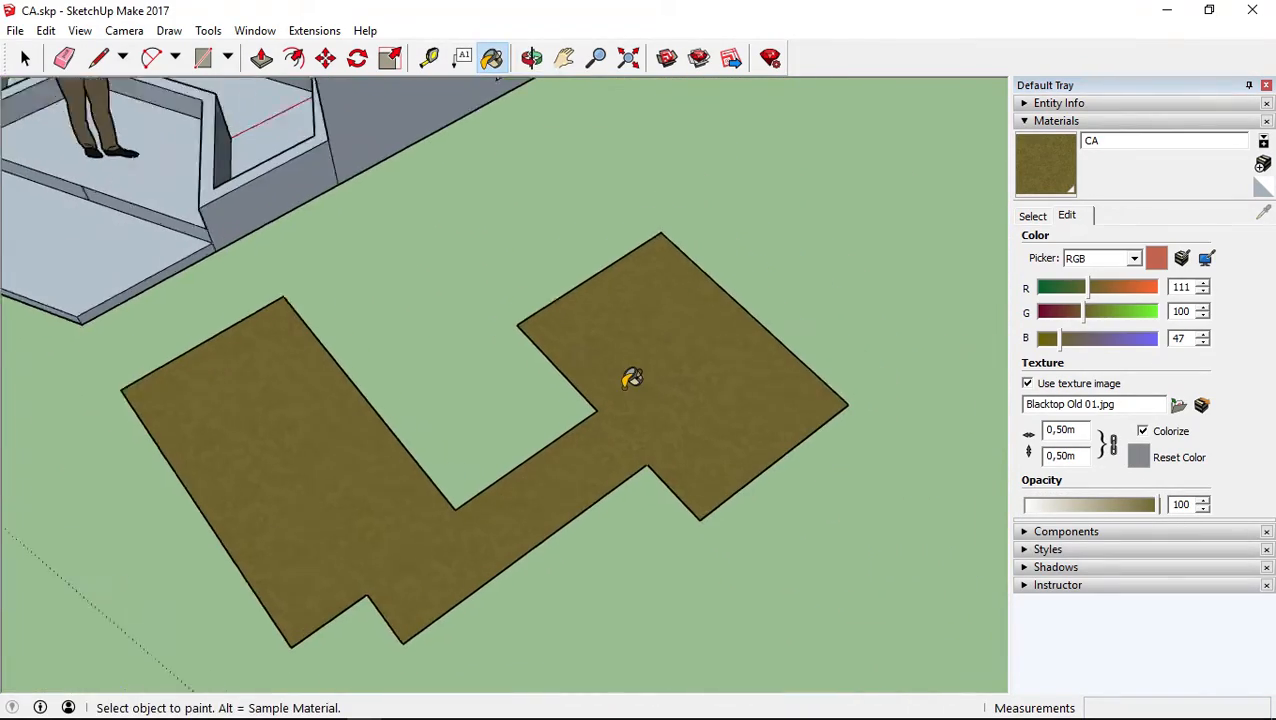
Browse the in-model materials and switch to the Landscaping, Fencing and Vegetation library
{"action": "mouse_move", "coordinate": [638, 324]}
{"action": "middle_mouse_down"}
{"action": "mouse_move", "coordinate": [957, 285]}
{"action": "mouse_move", "coordinate": [659, 341]}
{"action": "middle_mouse_up"}
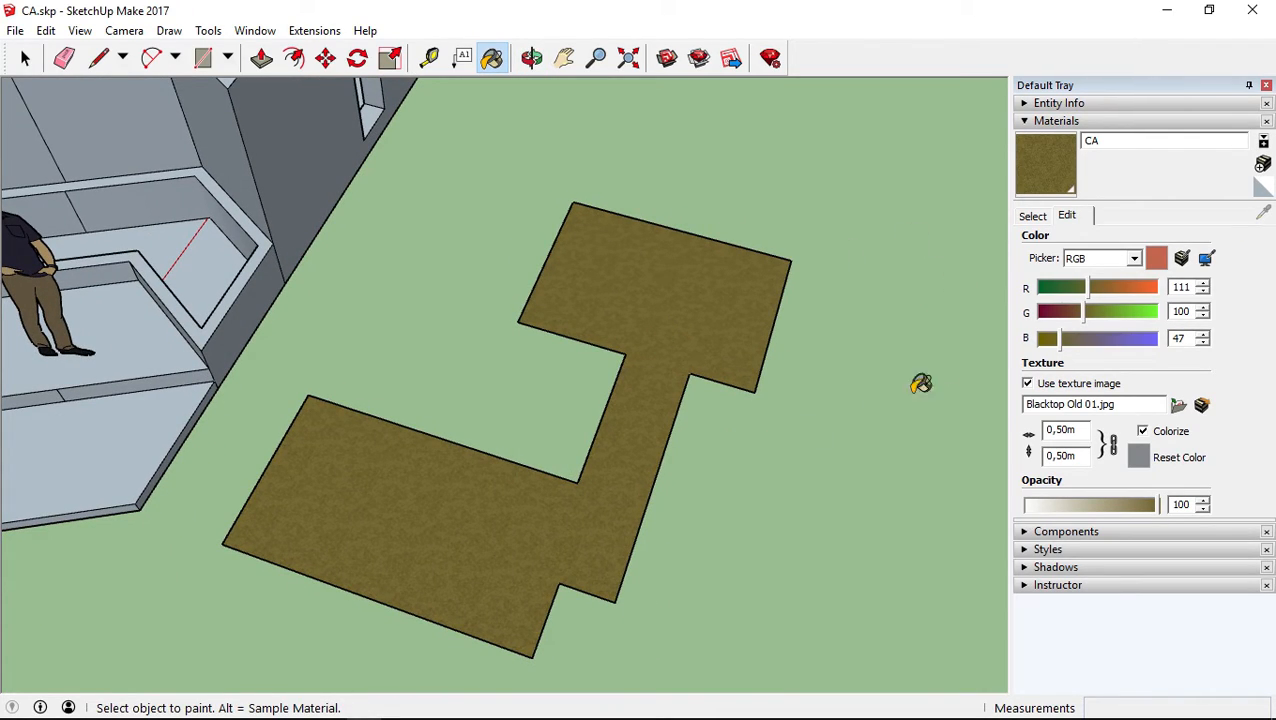
{"action": "left_click", "coordinate": [1034, 218]}
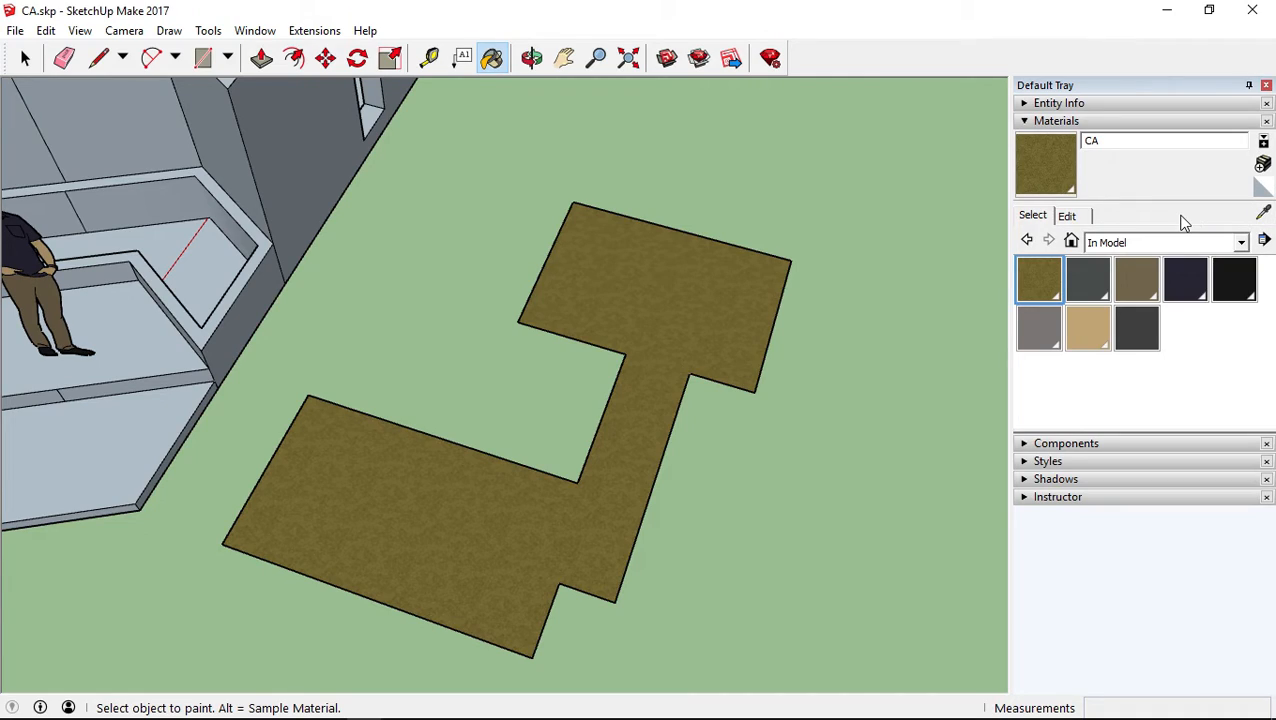
{"action": "left_click", "coordinate": [1263, 216]}
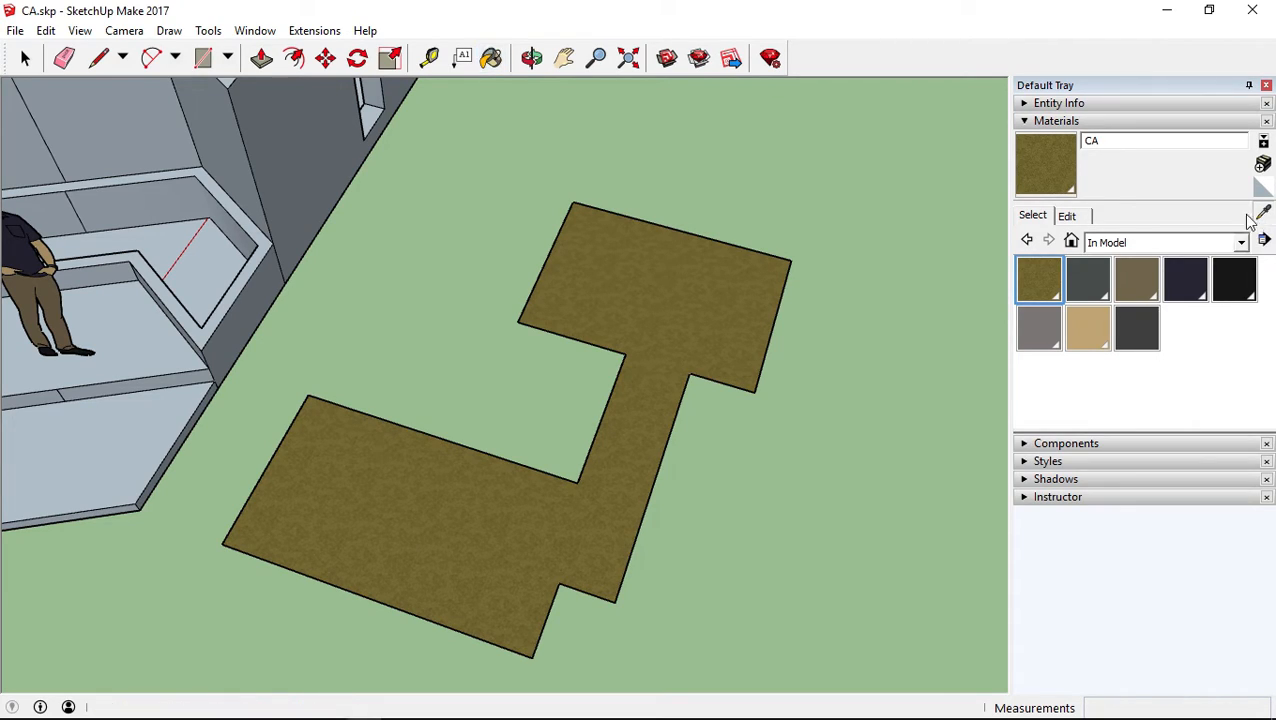
{"action": "left_click", "coordinate": [1099, 283]}
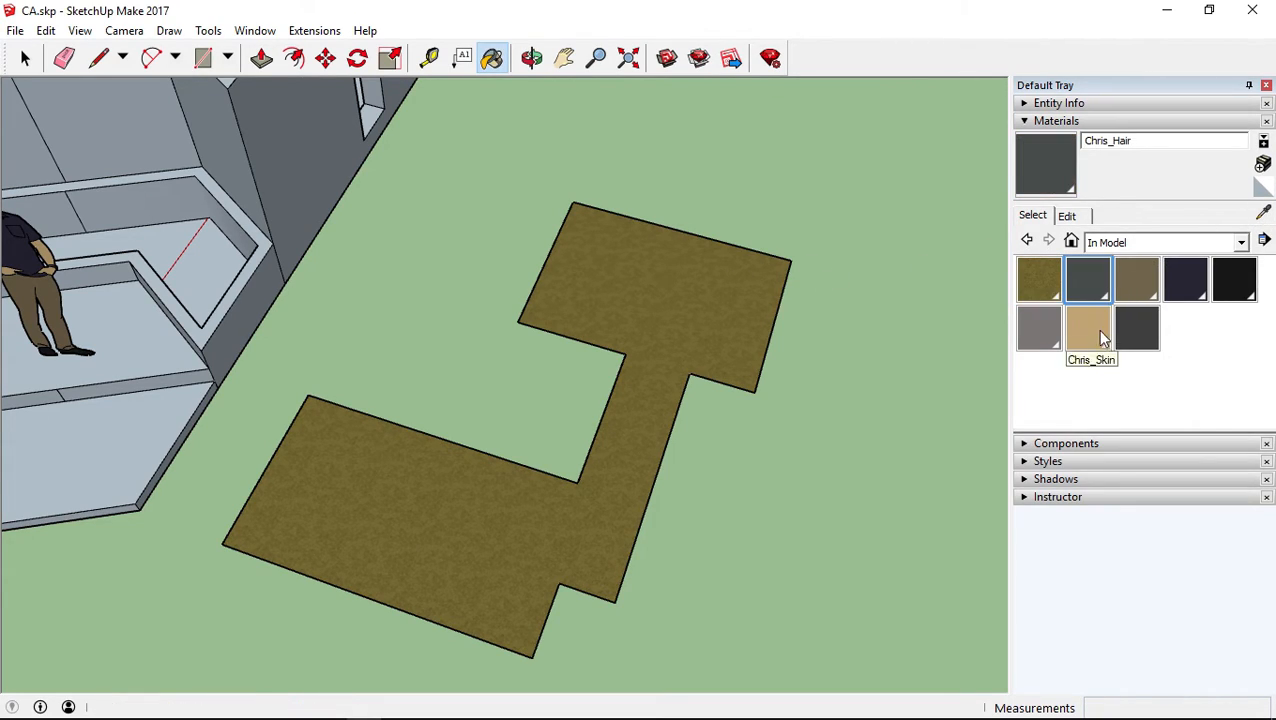
{"action": "left_click", "coordinate": [1125, 242]}
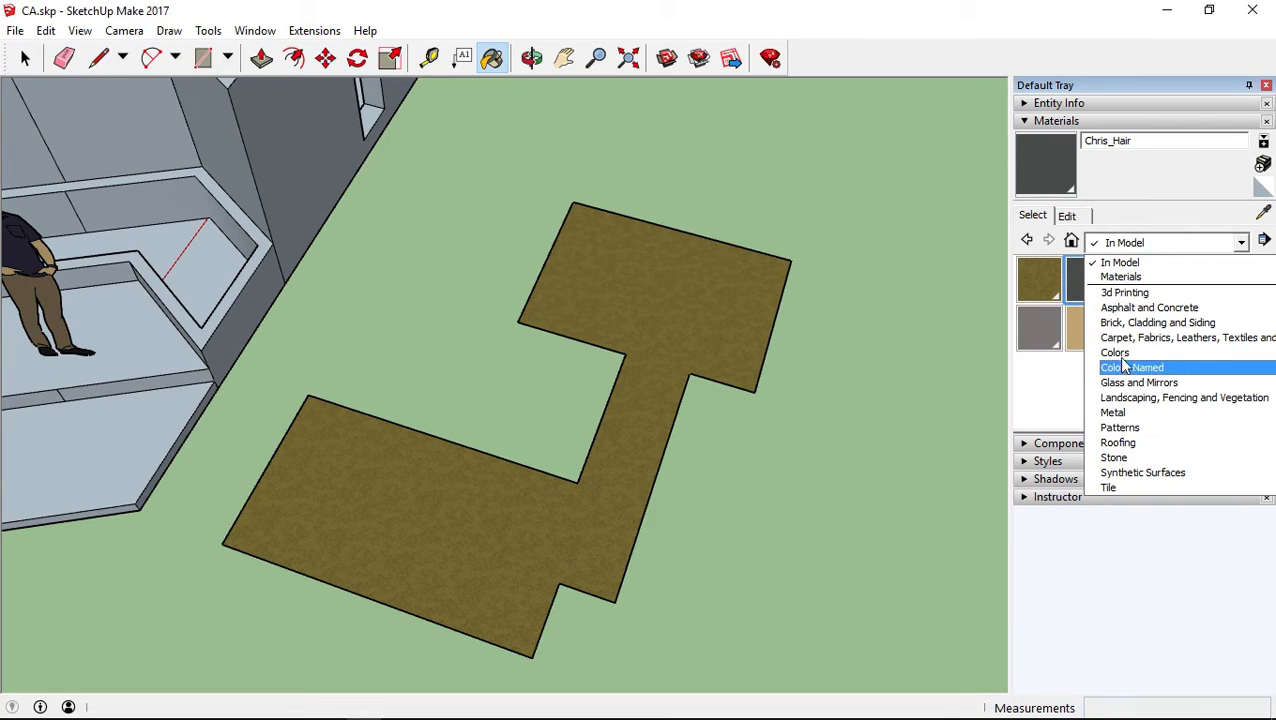
{"action": "left_click", "coordinate": [1120, 398]}
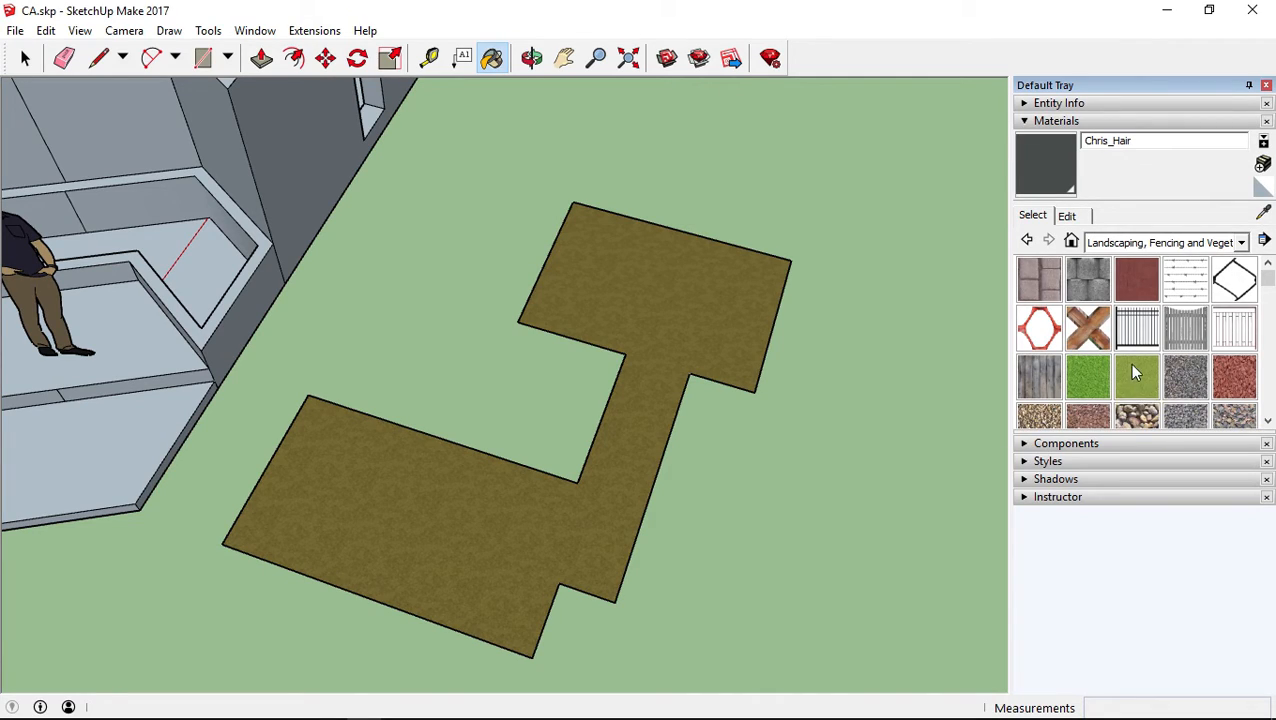
Paint the building's windowed side wall and the adjoining low planter wall with Concrete Block Retaining Gray
{"action": "left_click", "coordinate": [1089, 285]}
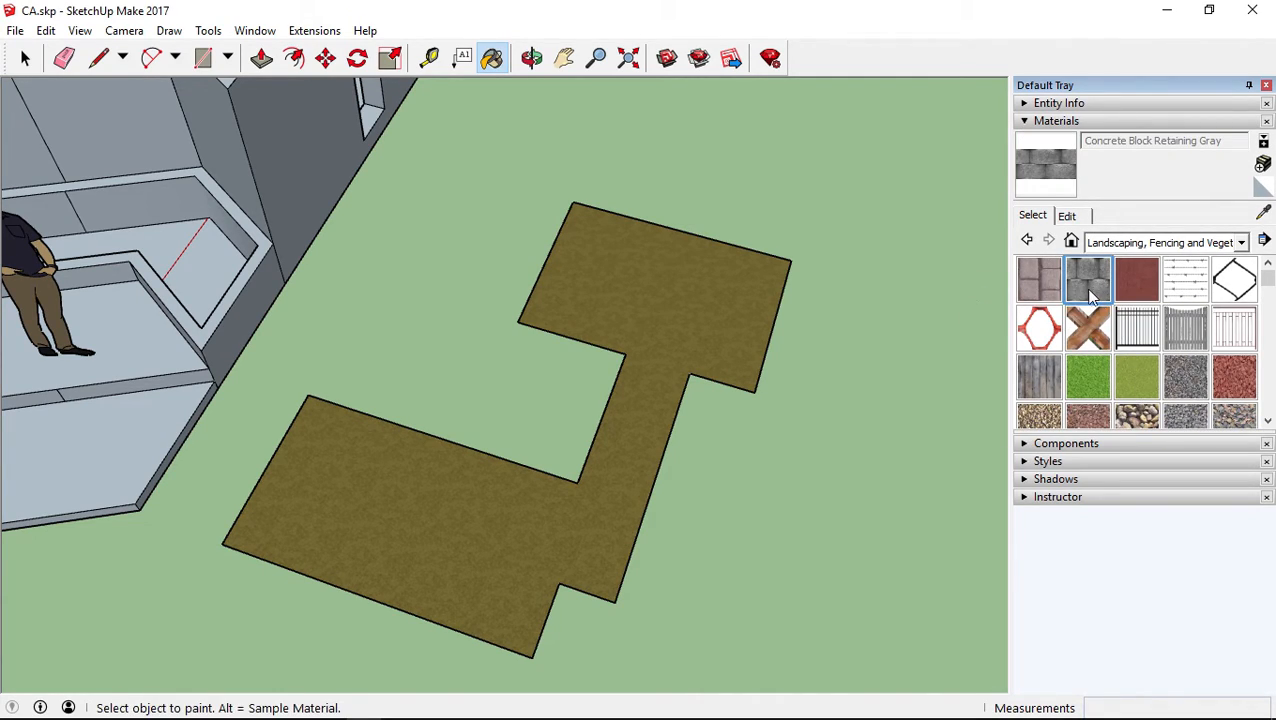
{"action": "mouse_move", "coordinate": [912, 398]}
{"action": "middle_mouse_down"}
{"action": "mouse_move", "coordinate": [655, 353]}
{"action": "mouse_move", "coordinate": [704, 312]}
{"action": "mouse_move", "coordinate": [649, 464]}
{"action": "mouse_move", "coordinate": [666, 456]}
{"action": "mouse_move", "coordinate": [490, 293]}
{"action": "middle_mouse_up"}
{"action": "left_click", "coordinate": [494, 305]}
{"action": "mouse_move", "coordinate": [621, 417]}
{"action": "middle_mouse_down"}
{"action": "mouse_move", "coordinate": [487, 361]}
{"action": "mouse_move", "coordinate": [712, 390]}
{"action": "mouse_move", "coordinate": [320, 429]}
{"action": "middle_mouse_up"}
{"action": "left_click", "coordinate": [320, 429]}
{"action": "mouse_move", "coordinate": [192, 399]}
{"action": "middle_mouse_down"}
{"action": "mouse_move", "coordinate": [262, 402]}
{"action": "mouse_move", "coordinate": [199, 347]}
{"action": "mouse_move", "coordinate": [730, 331]}
{"action": "middle_mouse_up"}
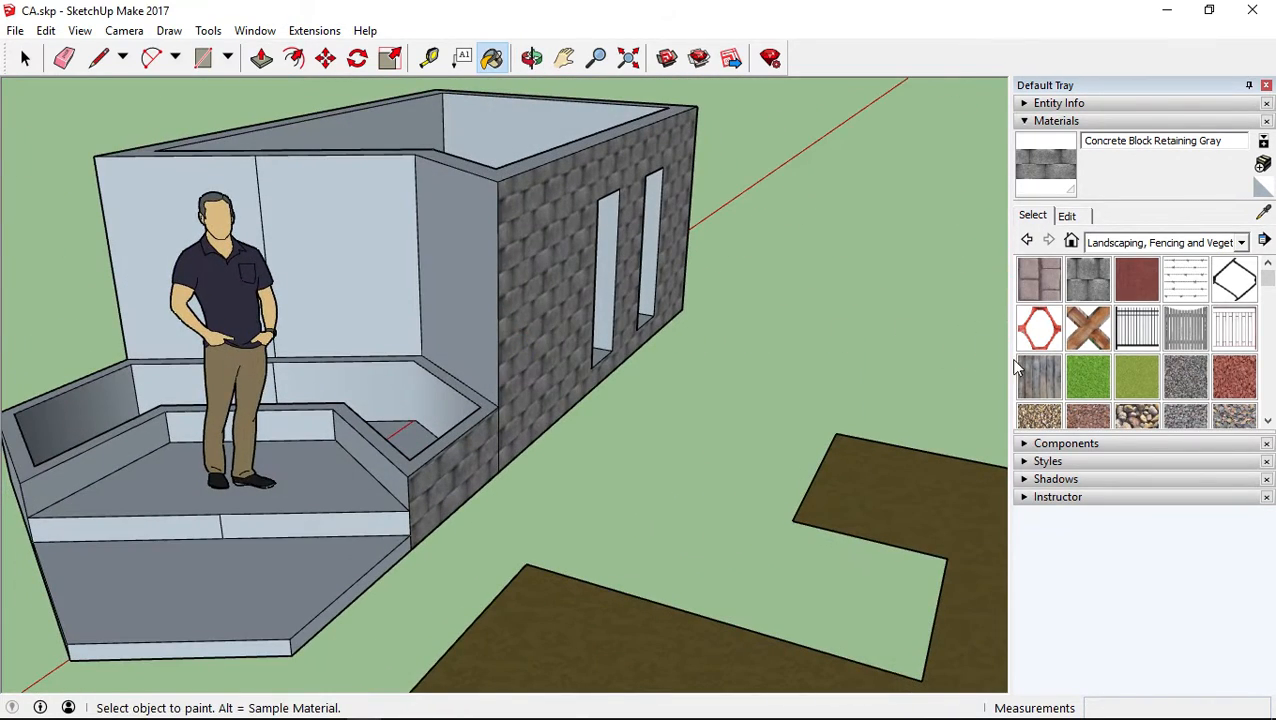
Paint the upper and lower entrance platform floors with Concrete Block Retaining Gray
{"action": "scroll", "coordinate": [1170, 340], "scroll_direction": "down", "scroll_amount": 3}
{"action": "scroll", "coordinate": [1155, 395], "scroll_direction": "up", "scroll_amount": 5}
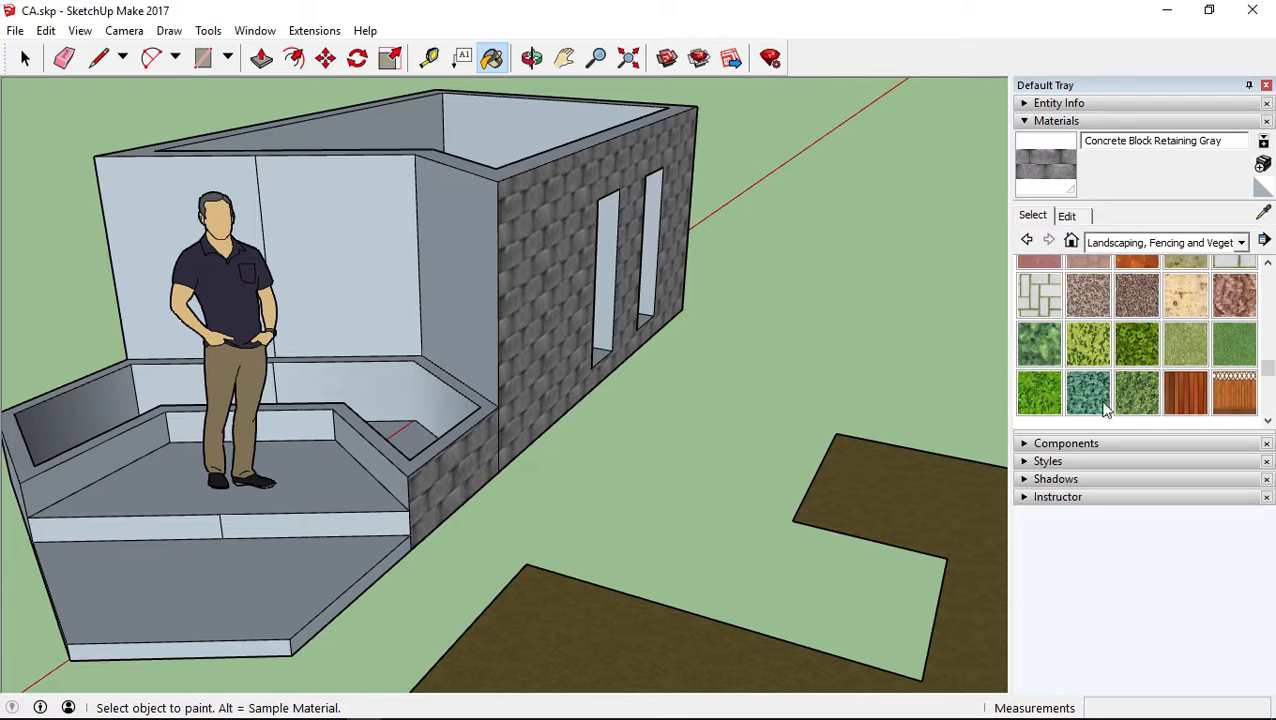
{"action": "left_click", "coordinate": [304, 466]}
{"action": "left_click", "coordinate": [290, 566]}
{"action": "mouse_move", "coordinate": [290, 566]}
{"action": "middle_mouse_down"}
{"action": "mouse_move", "coordinate": [276, 640]}
{"action": "mouse_move", "coordinate": [262, 580]}
{"action": "mouse_move", "coordinate": [290, 560]}
{"action": "middle_mouse_up"}
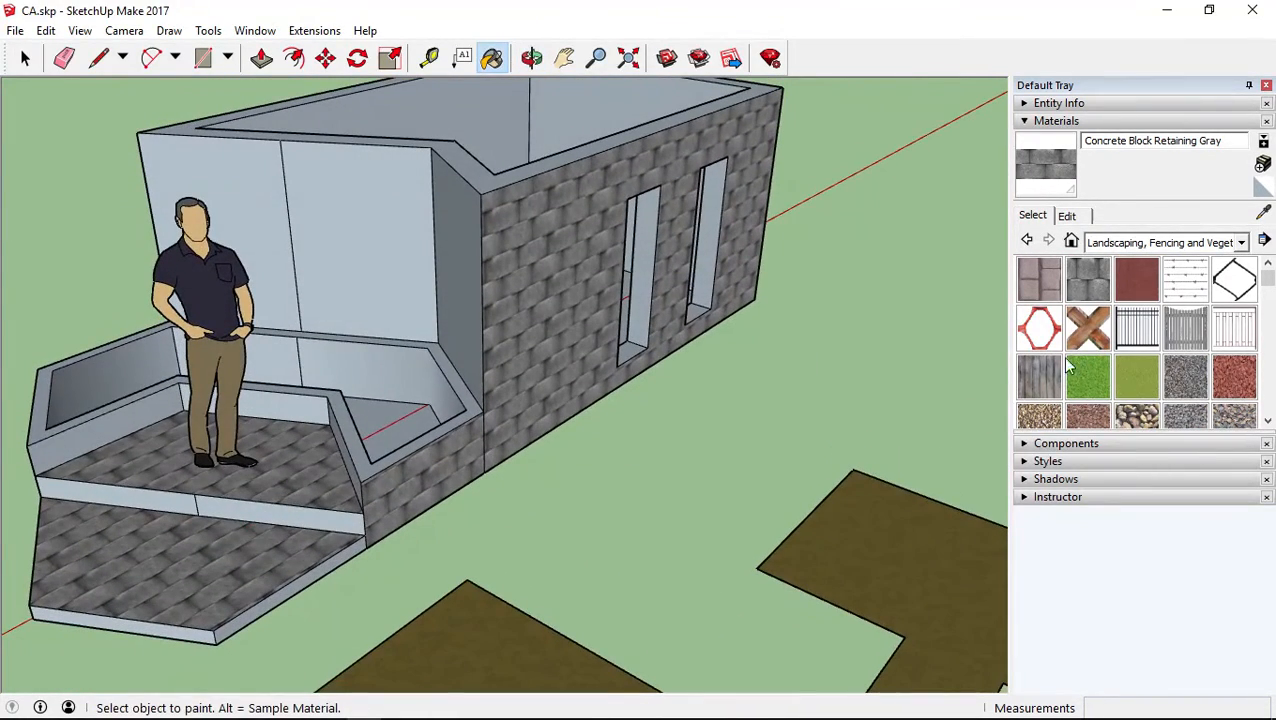
Paint both entrance platform floors and one half of the riser between them with Concrete Stamped Ashlar
{"action": "left_click", "coordinate": [1140, 274]}
{"action": "left_click", "coordinate": [290, 490]}
{"action": "left_click", "coordinate": [246, 539]}
{"action": "mouse_move", "coordinate": [436, 415]}
{"action": "middle_mouse_down"}
{"action": "mouse_move", "coordinate": [473, 582]}
{"action": "mouse_move", "coordinate": [396, 552]}
{"action": "middle_mouse_up"}
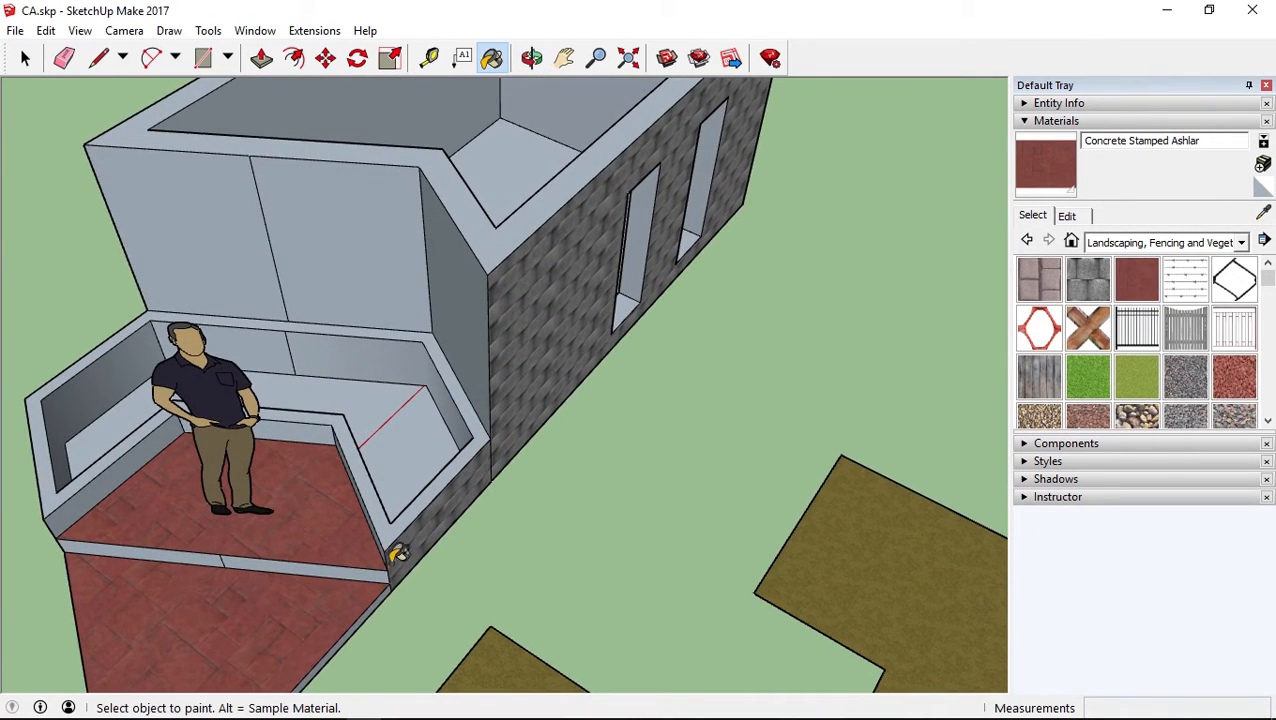
{"action": "left_click", "coordinate": [332, 562]}
{"action": "middle_click_drag", "start_coordinate": [767, 467], "coordinate": [840, 362]}
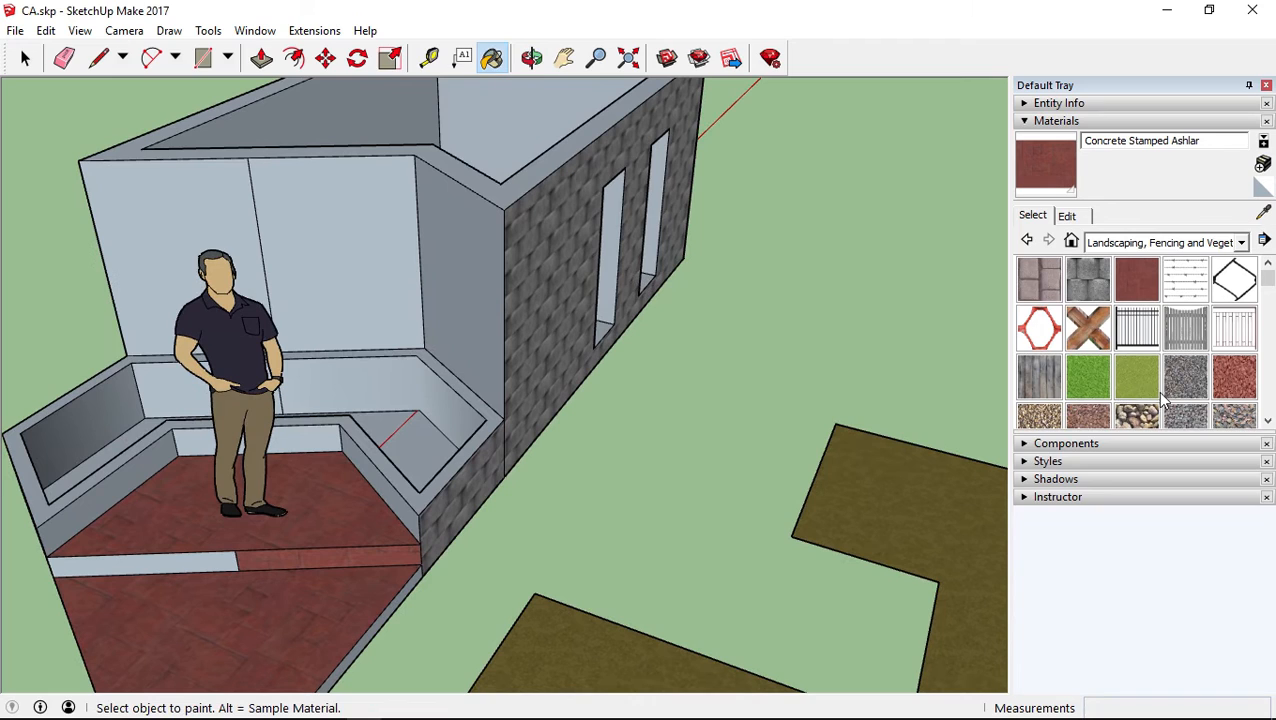
Paint both halves of the riser between the platforms with Grass Light Green
{"action": "left_click", "coordinate": [1155, 400]}
{"action": "left_click", "coordinate": [354, 555]}
{"action": "left_click", "coordinate": [225, 561]}
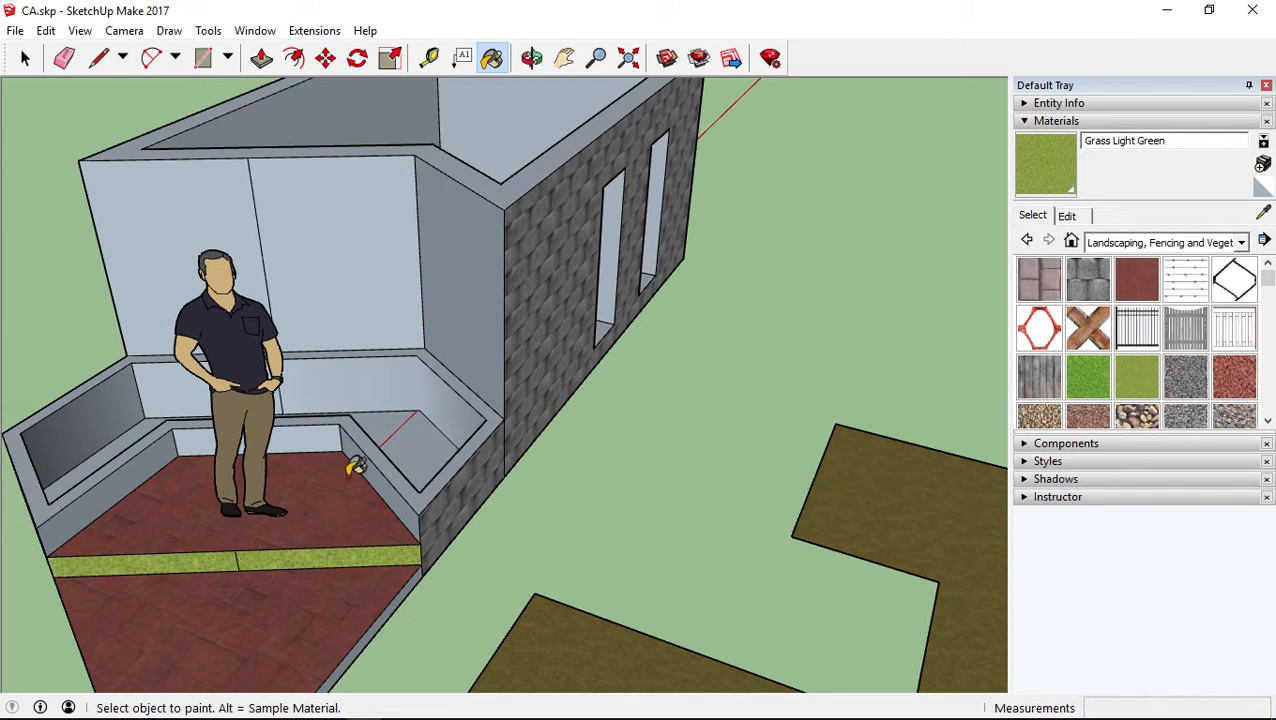
{"action": "mouse_move", "coordinate": [407, 421]}
{"action": "middle_mouse_down"}
{"action": "mouse_move", "coordinate": [306, 487]}
{"action": "mouse_move", "coordinate": [355, 380]}
{"action": "middle_mouse_up"}
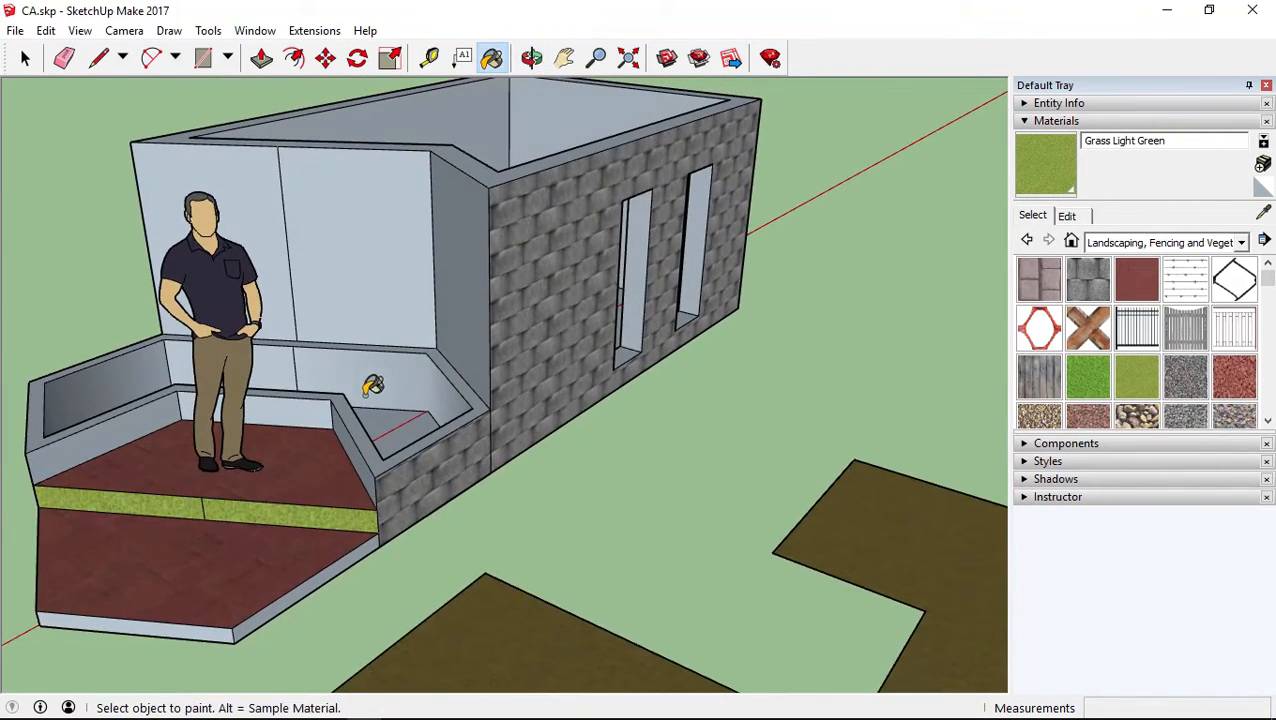
Raise the bottom face inside the planter by about 0.42 m with Push/Pull
{"action": "left_click", "coordinate": [260, 58]}
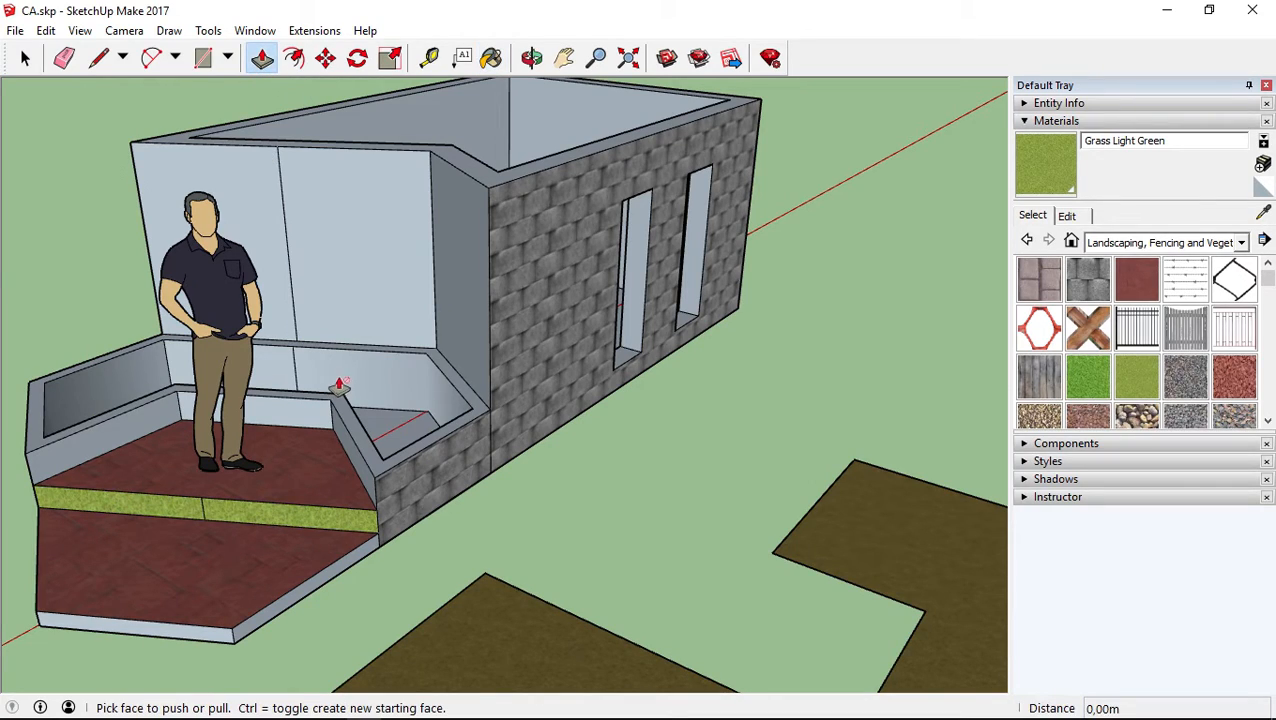
{"action": "left_click", "coordinate": [373, 422]}
{"action": "left_click", "coordinate": [379, 376]}
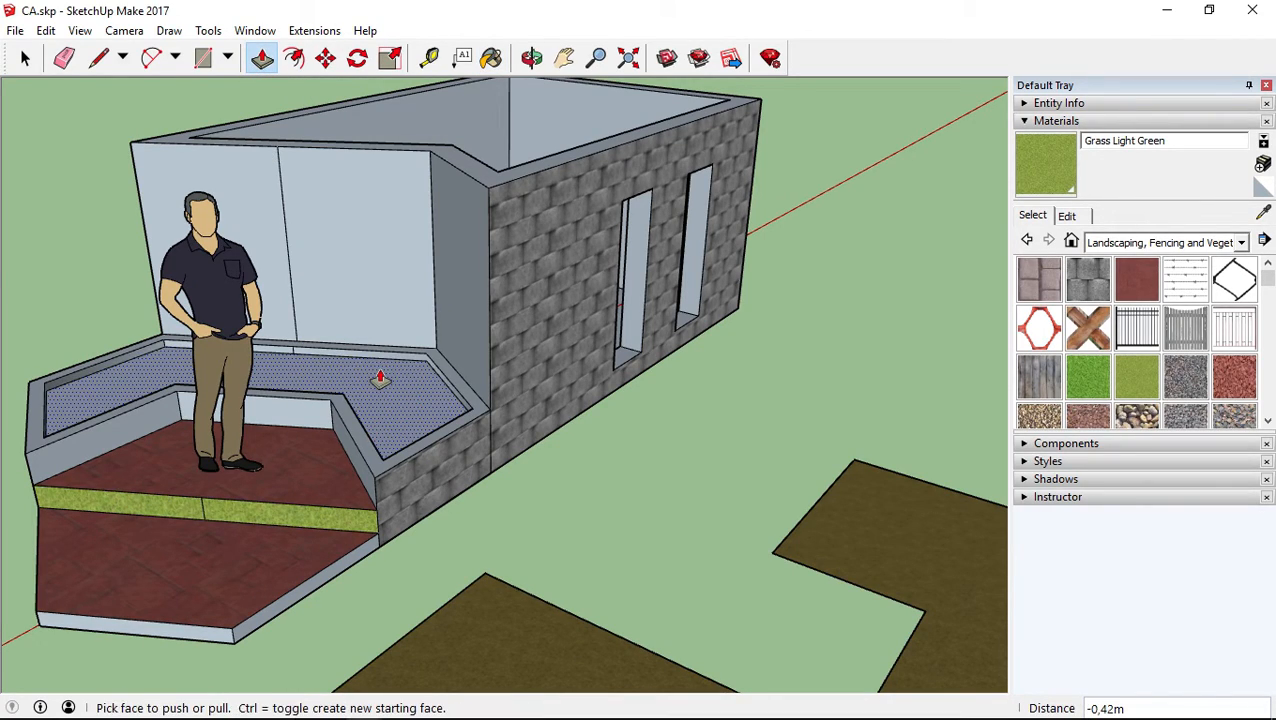
Switch to the Water material library and paint the raised planter surface with Water Dark Blue
{"action": "left_click", "coordinate": [1157, 245]}
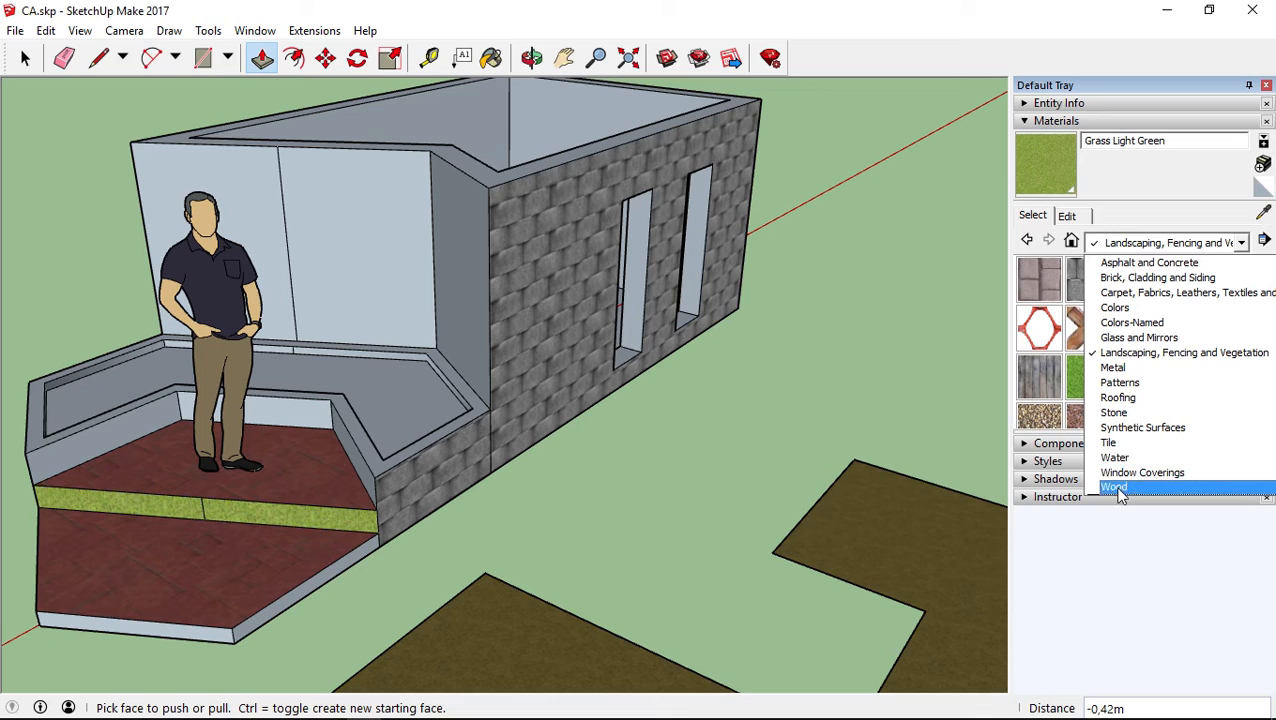
{"action": "left_click", "coordinate": [1115, 458]}
{"action": "left_click", "coordinate": [1039, 279]}
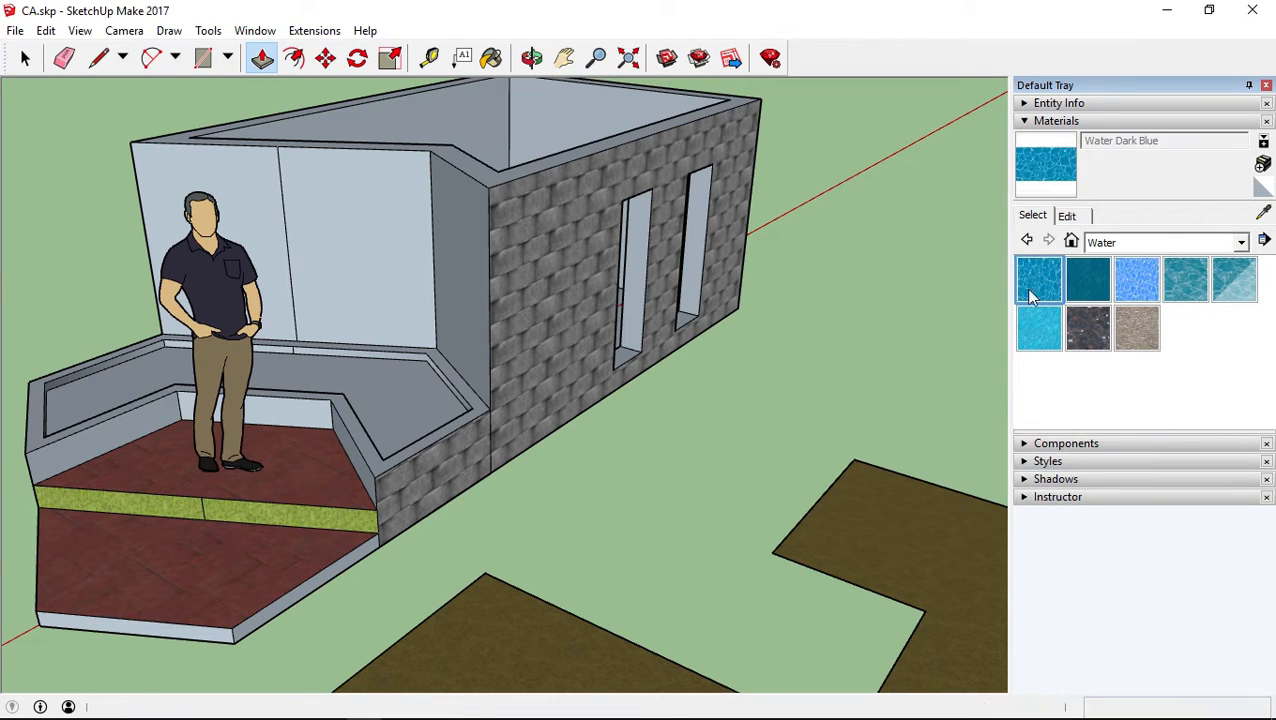
{"action": "left_click", "coordinate": [379, 406]}
{"action": "mouse_move", "coordinate": [379, 406]}
{"action": "middle_mouse_down"}
{"action": "mouse_move", "coordinate": [362, 522]}
{"action": "mouse_move", "coordinate": [380, 500]}
{"action": "mouse_move", "coordinate": [541, 607]}
{"action": "mouse_move", "coordinate": [550, 572]}
{"action": "middle_mouse_up"}
Paint the planter surface with Water Stream and inspect the texture
{"action": "left_click", "coordinate": [1088, 328]}
{"action": "left_click", "coordinate": [396, 421]}
{"action": "middle_click_drag", "start_coordinate": [364, 410], "coordinate": [445, 425]}
{"action": "scroll", "coordinate": [456, 419], "scroll_direction": "down", "scroll_amount": 4}
{"action": "scroll", "coordinate": [417, 428], "scroll_direction": "up", "scroll_amount": 4}
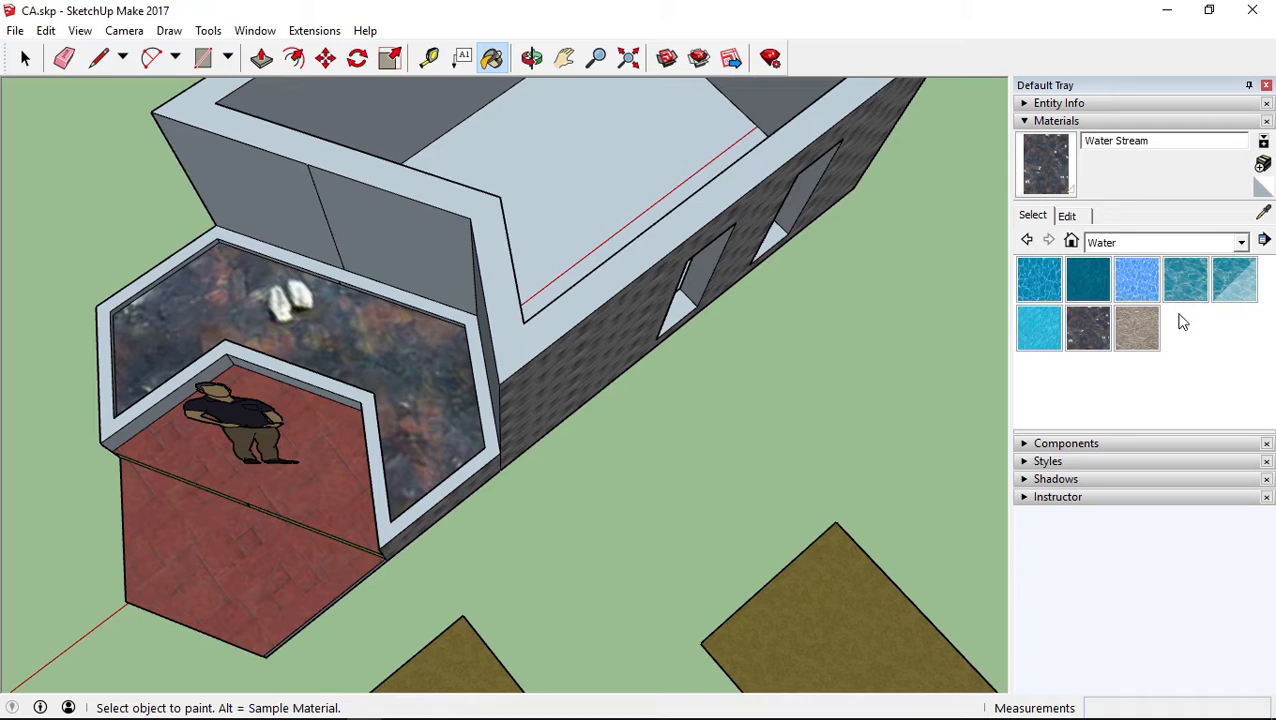
Repaint the planter surface with Water Stream Shallow and inspect the model from the front
{"action": "left_click", "coordinate": [1152, 331]}
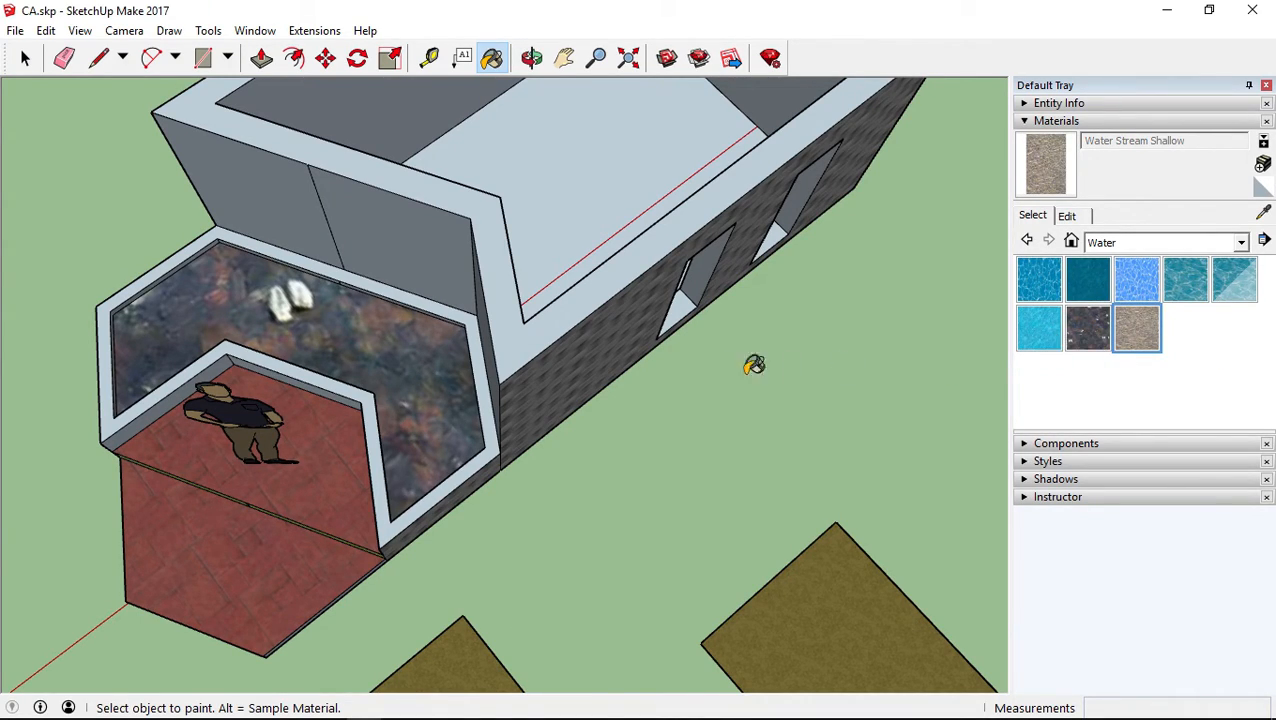
{"action": "left_click", "coordinate": [426, 380]}
{"action": "middle_click_drag", "start_coordinate": [590, 421], "coordinate": [655, 210]}
{"action": "scroll", "coordinate": [624, 393], "scroll_direction": "down", "scroll_amount": 6}
{"action": "mouse_move", "coordinate": [624, 393]}
{"action": "middle_mouse_down"}
{"action": "mouse_move", "coordinate": [649, 379]}
{"action": "mouse_move", "coordinate": [709, 390]}
{"action": "mouse_move", "coordinate": [752, 357]}
{"action": "middle_mouse_up"}
{"action": "mouse_move", "coordinate": [580, 500]}
{"action": "middle_mouse_down"}
{"action": "mouse_move", "coordinate": [541, 513]}
{"action": "mouse_move", "coordinate": [427, 484]}
{"action": "mouse_move", "coordinate": [561, 443]}
{"action": "mouse_move", "coordinate": [638, 455]}
{"action": "mouse_move", "coordinate": [424, 484]}
{"action": "middle_mouse_up"}
{"action": "scroll", "coordinate": [424, 484], "scroll_direction": "up", "scroll_amount": 3}
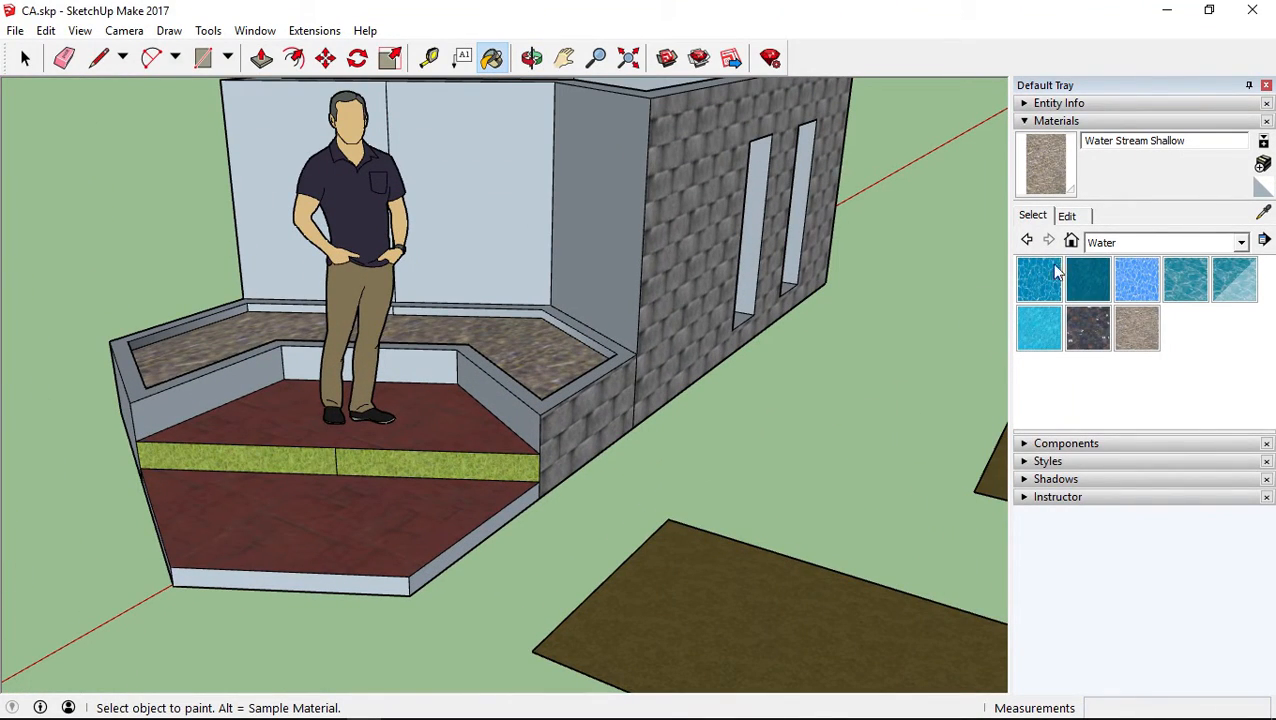
{"action": "left_click", "coordinate": [1125, 243]}
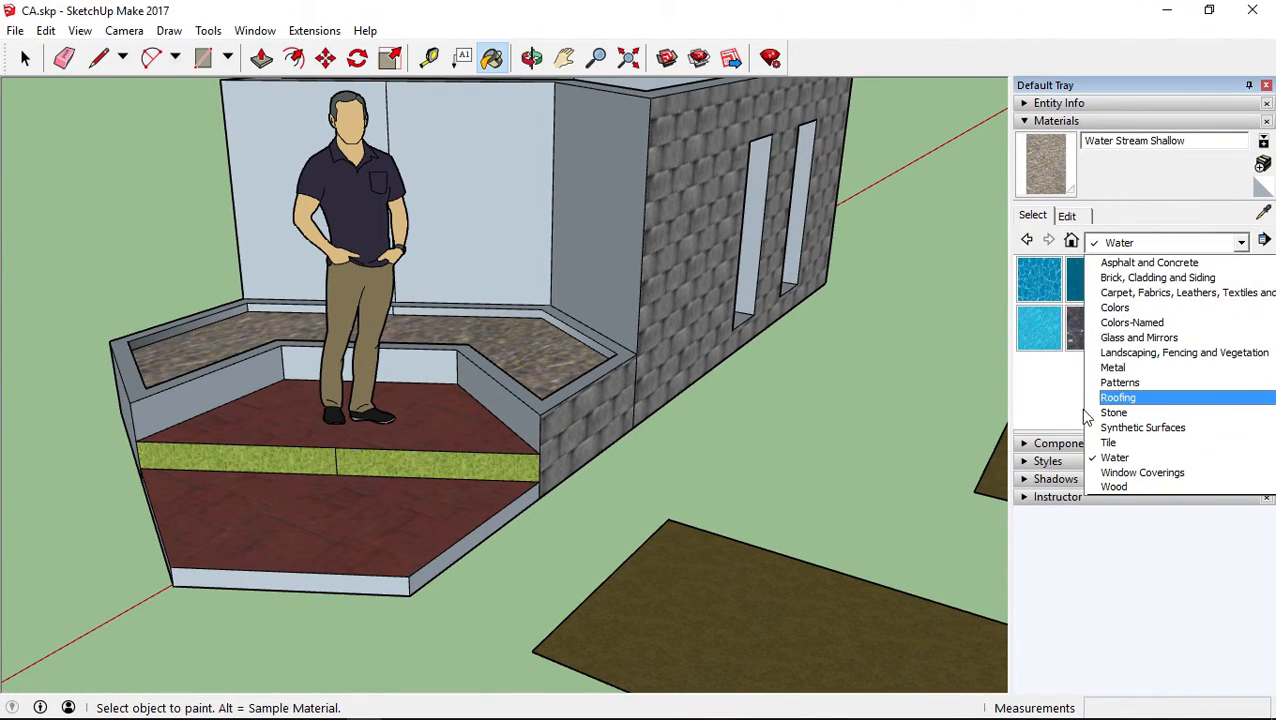
{"action": "left_click", "coordinate": [1041, 406]}
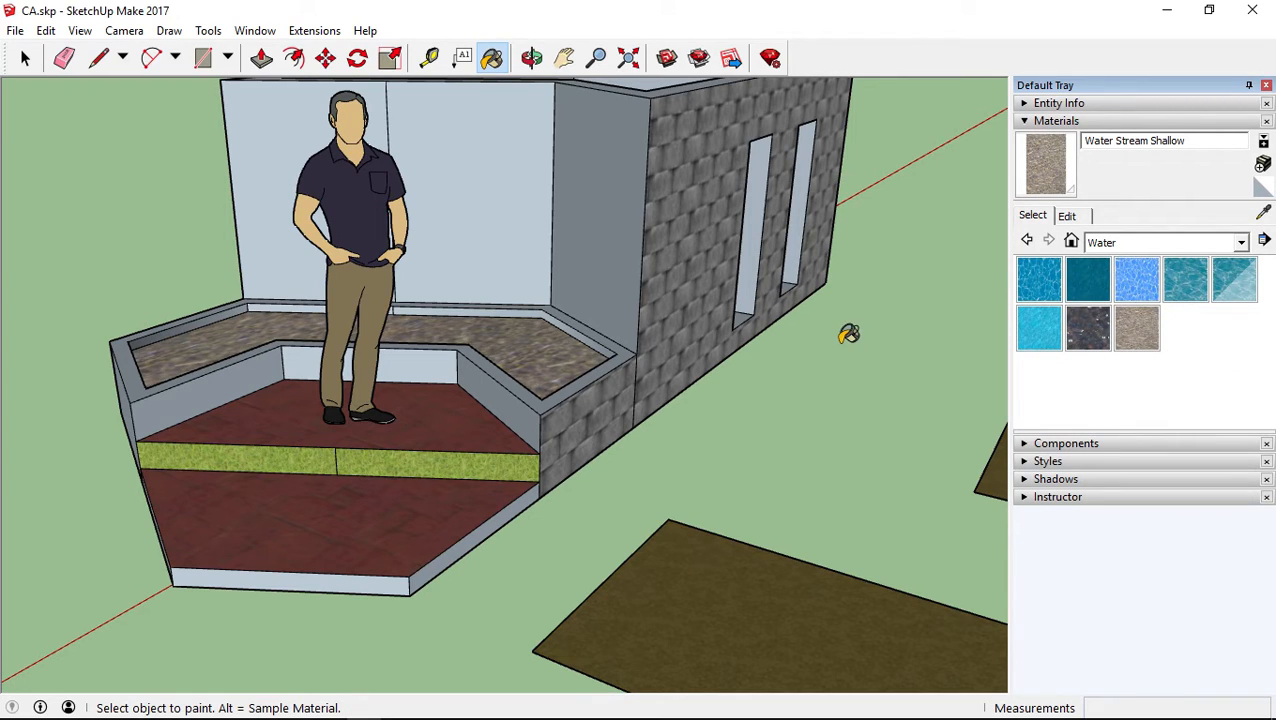
{"action": "mouse_move", "coordinate": [535, 401]}
{"action": "middle_mouse_down"}
{"action": "mouse_move", "coordinate": [461, 439]}
{"action": "mouse_move", "coordinate": [439, 476]}
{"action": "mouse_move", "coordinate": [467, 436]}
{"action": "mouse_move", "coordinate": [681, 441]}
{"action": "mouse_move", "coordinate": [592, 433]}
{"action": "middle_mouse_up"}
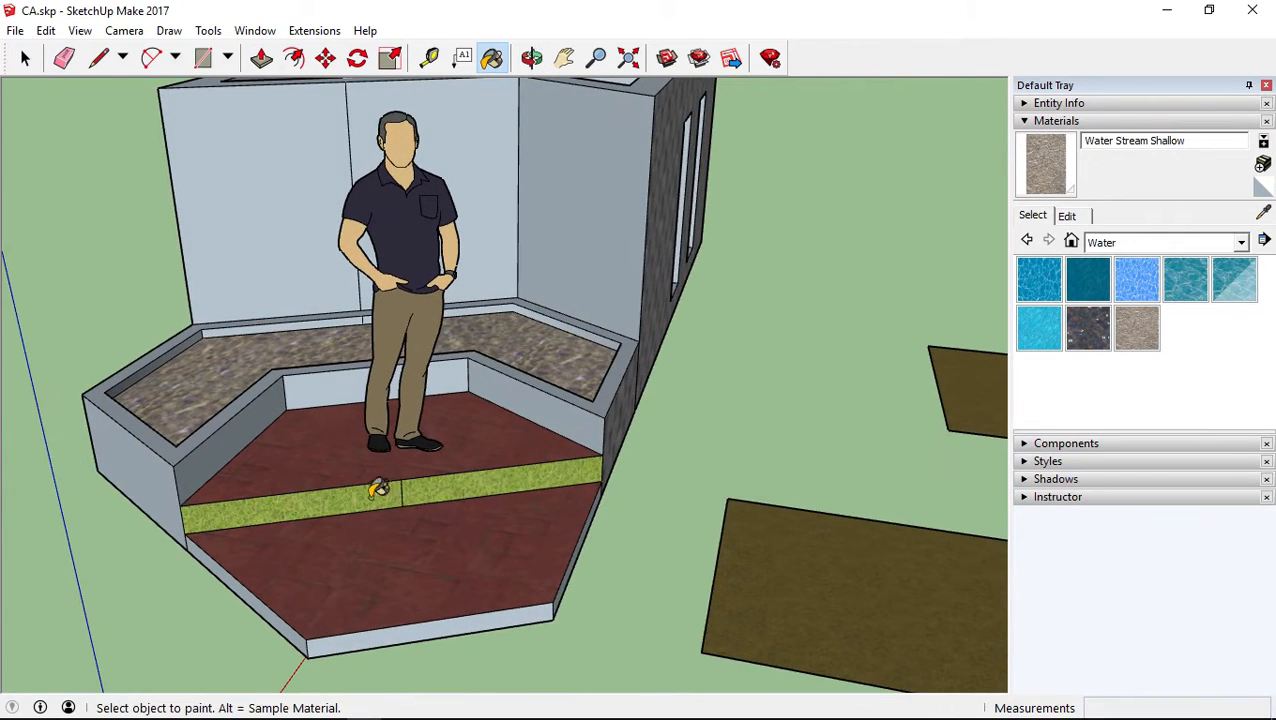
{"action": "middle_click_drag", "start_coordinate": [688, 469], "coordinate": [450, 444]}
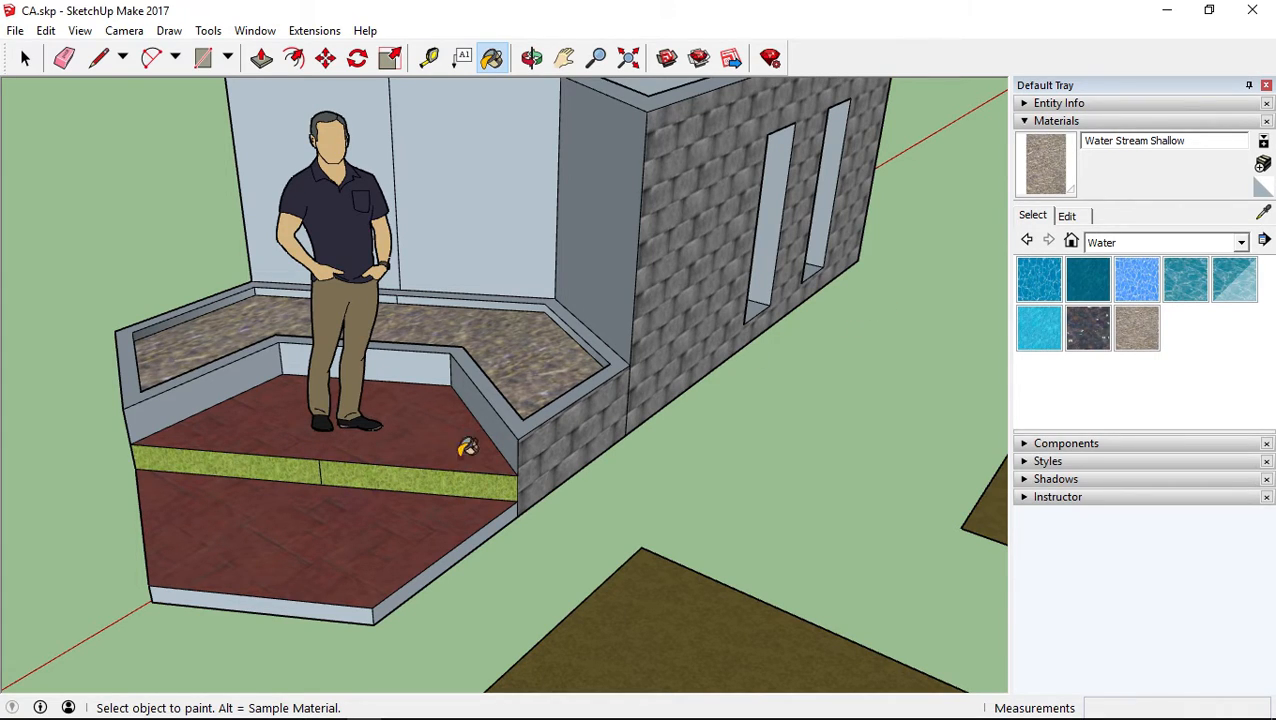
{"action": "middle_click_drag", "start_coordinate": [530, 447], "coordinate": [456, 436]}
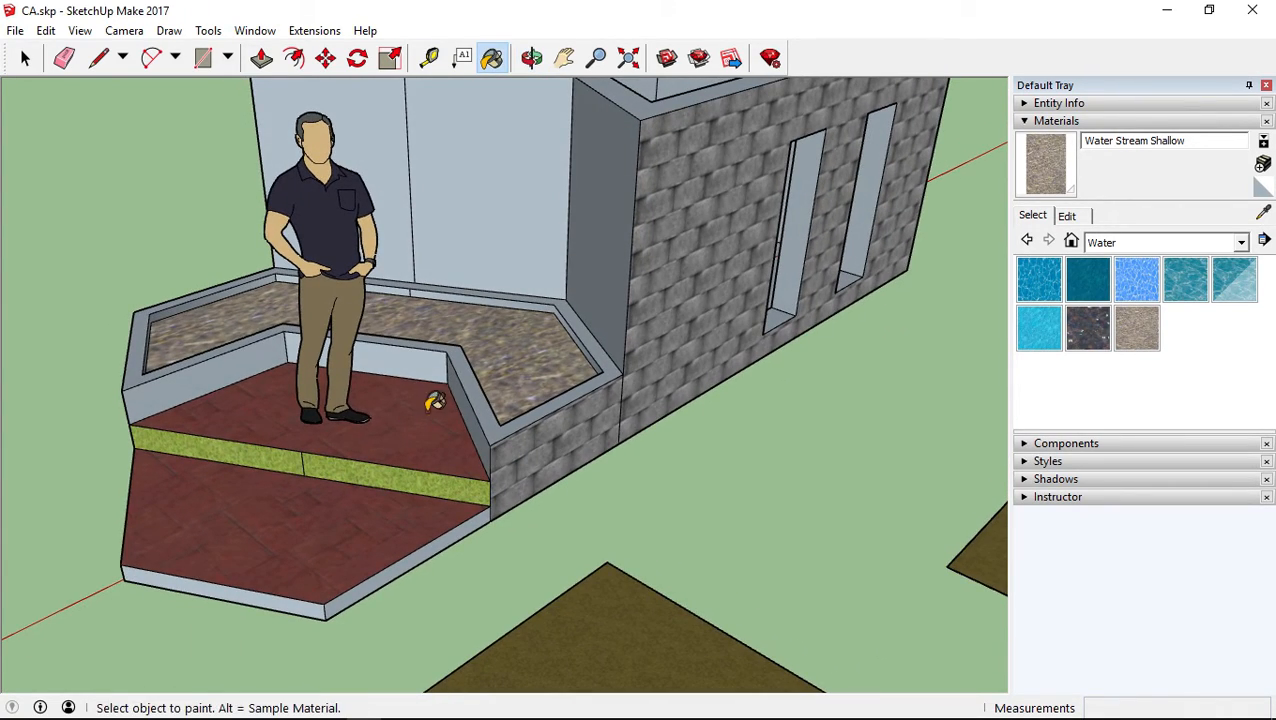
Sample Grass Light Green from the riser and paint the upper platform floor with it
{"action": "left_click", "coordinate": [1263, 214]}
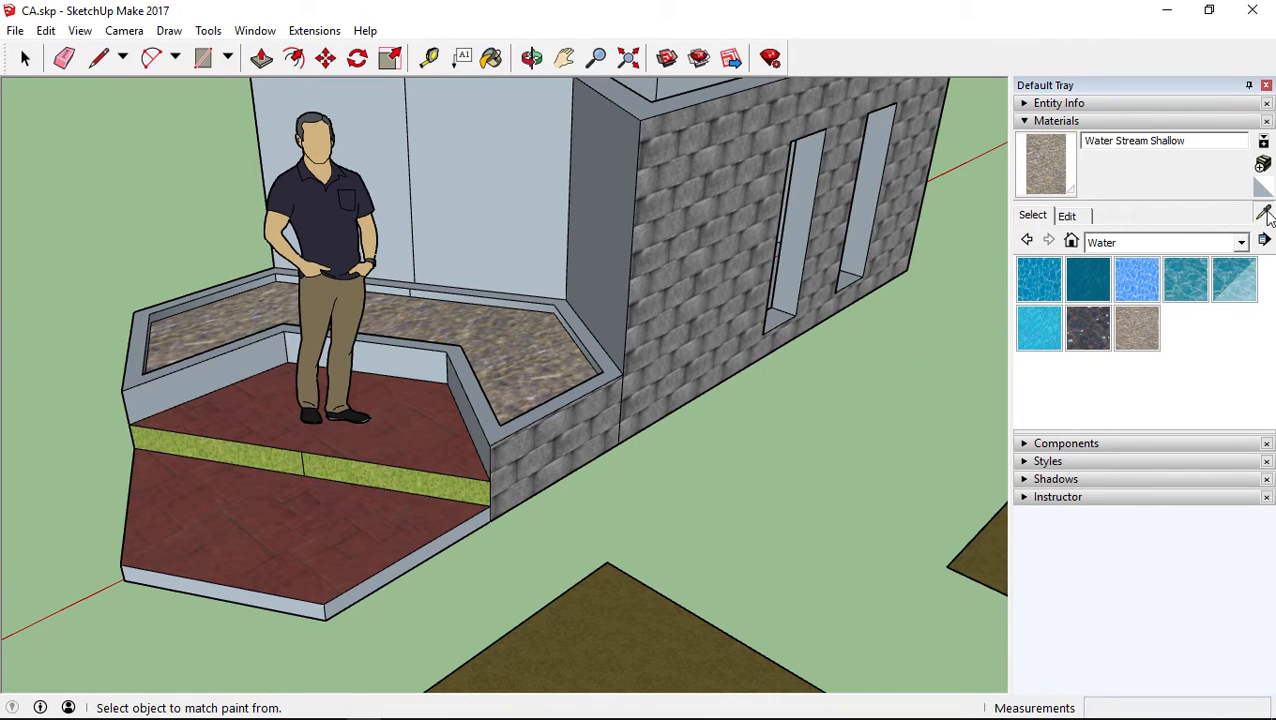
{"action": "left_click", "coordinate": [364, 470]}
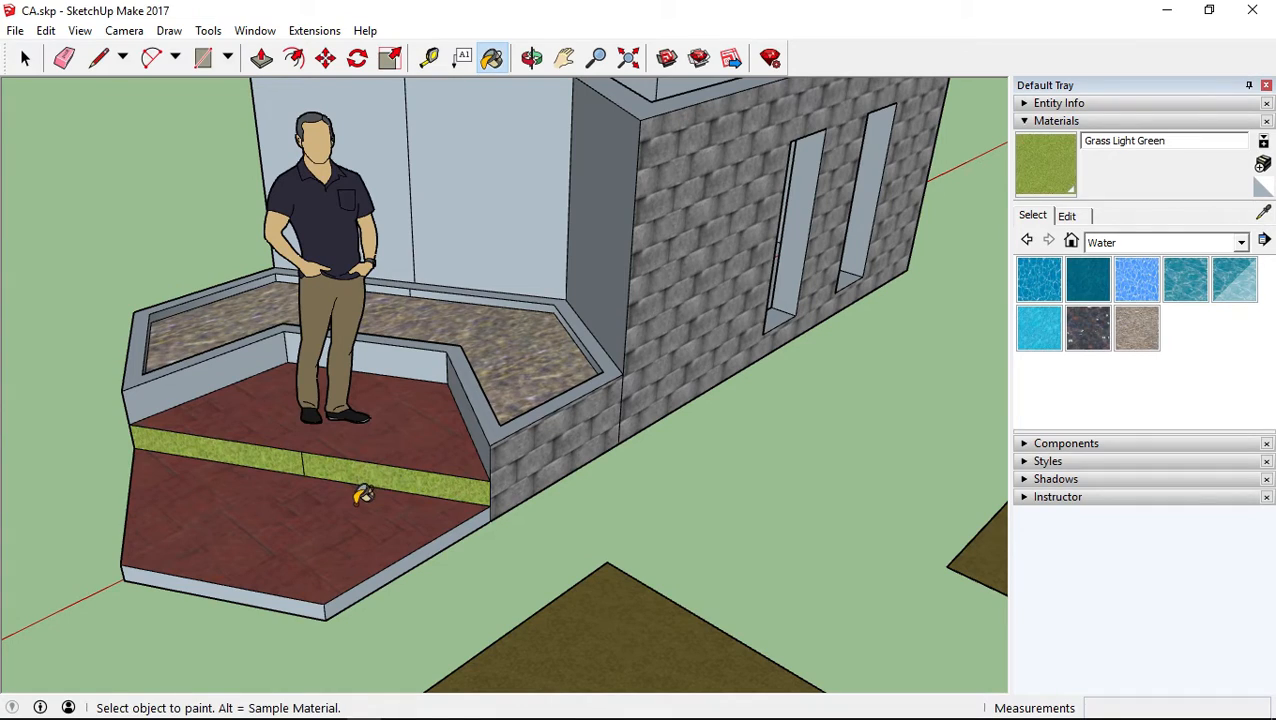
{"action": "left_click", "coordinate": [425, 410]}
Sample Concrete Stamped Ashlar from the lower platform and repaint the upper platform floor with it
{"action": "left_click", "coordinate": [1262, 213]}
{"action": "left_click", "coordinate": [245, 527]}
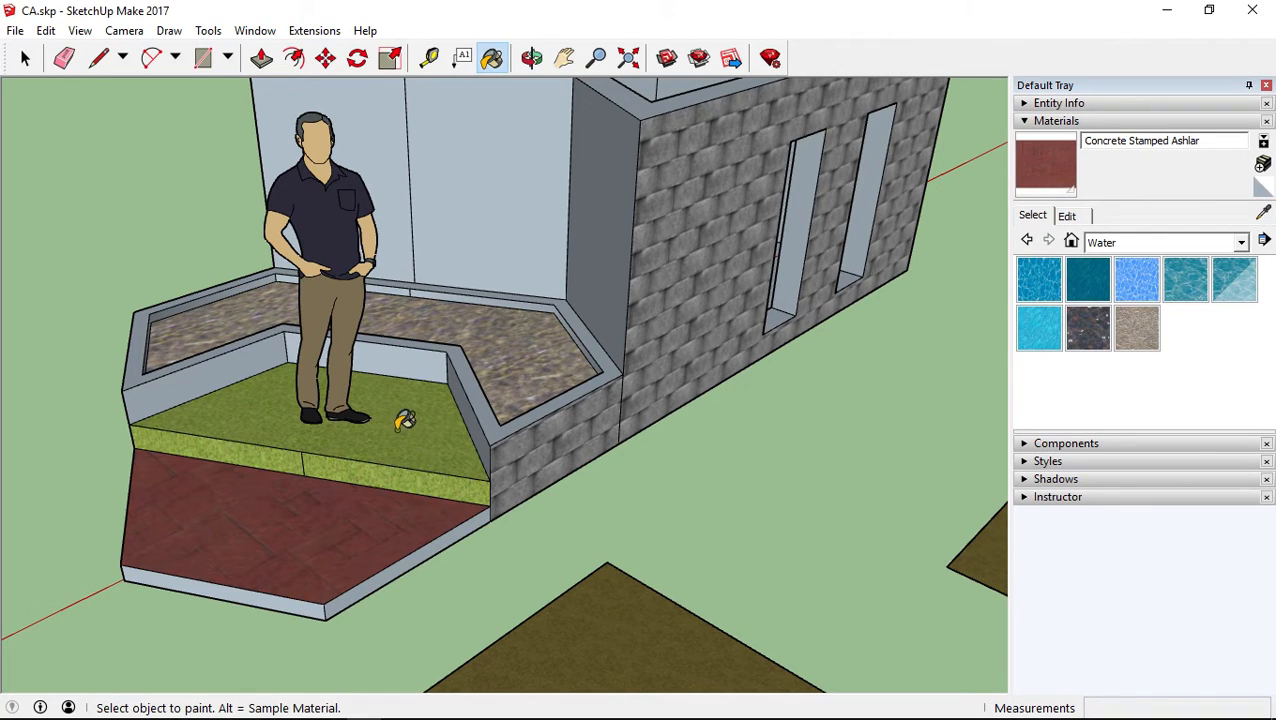
{"action": "left_click", "coordinate": [403, 420]}
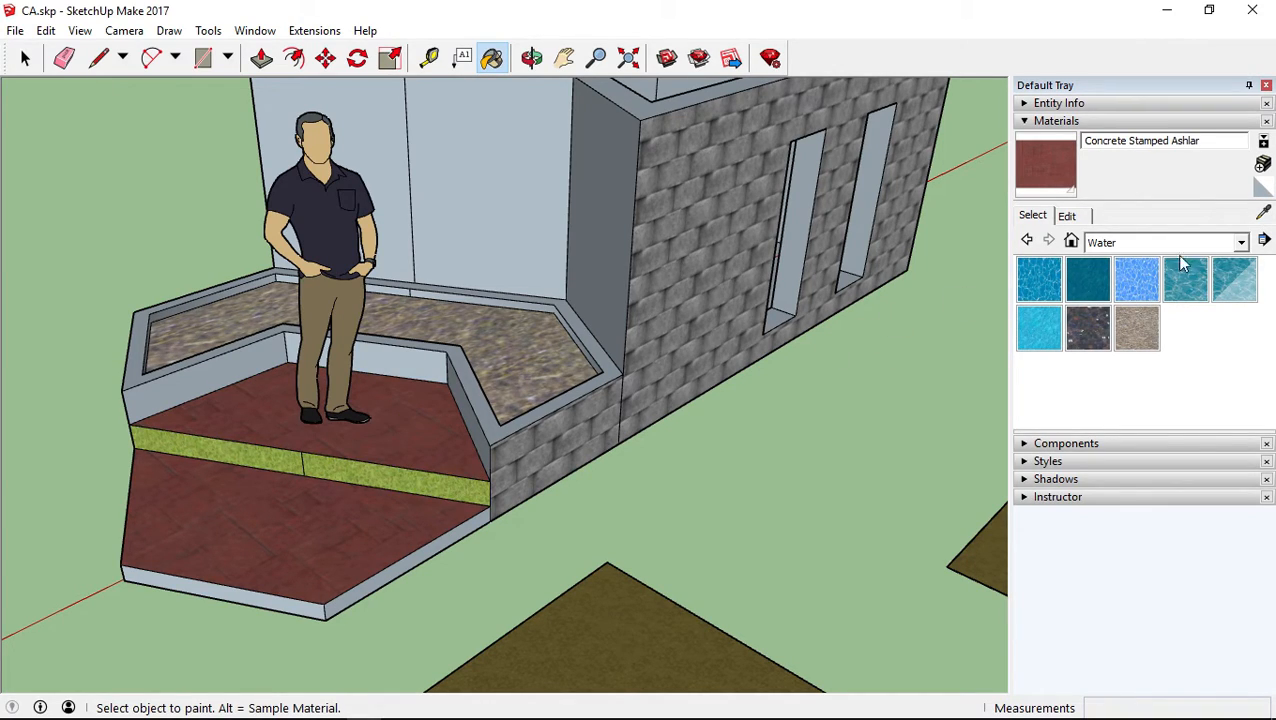
Sample Grass Light Green from the riser again and apply it to the upper platform floor
{"action": "left_click", "coordinate": [1262, 215]}
{"action": "left_click", "coordinate": [410, 483]}
{"action": "left_click", "coordinate": [455, 440]}
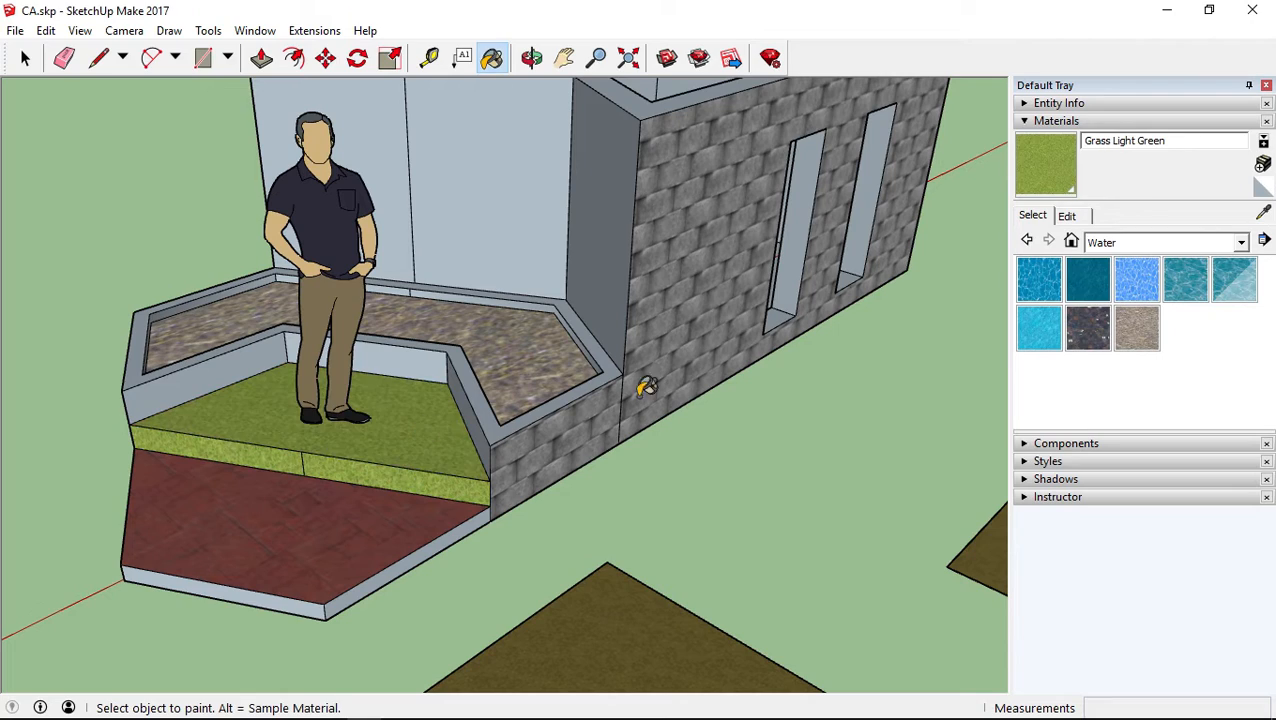
Sample Concrete Stamped Ashlar from the lower platform and paint both halves of the riser with it
{"action": "left_click", "coordinate": [1262, 216]}
{"action": "left_click", "coordinate": [342, 532]}
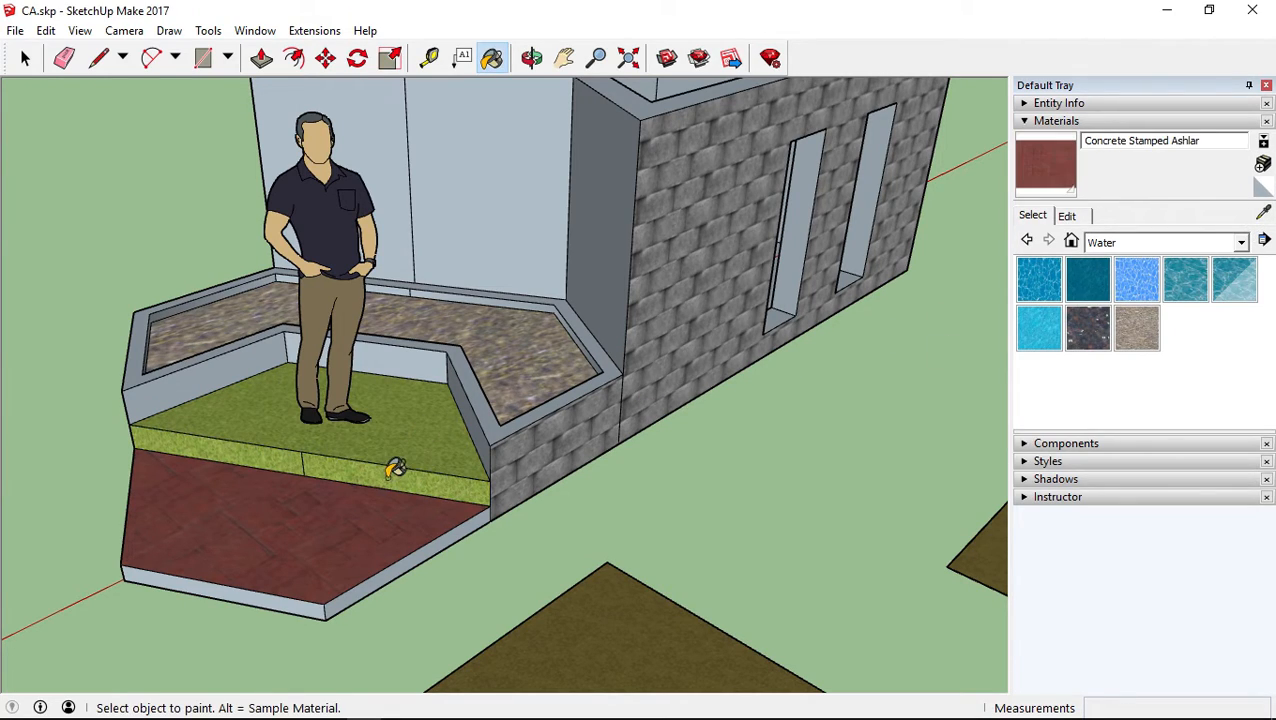
{"action": "left_click", "coordinate": [388, 474]}
{"action": "left_click", "coordinate": [284, 459]}
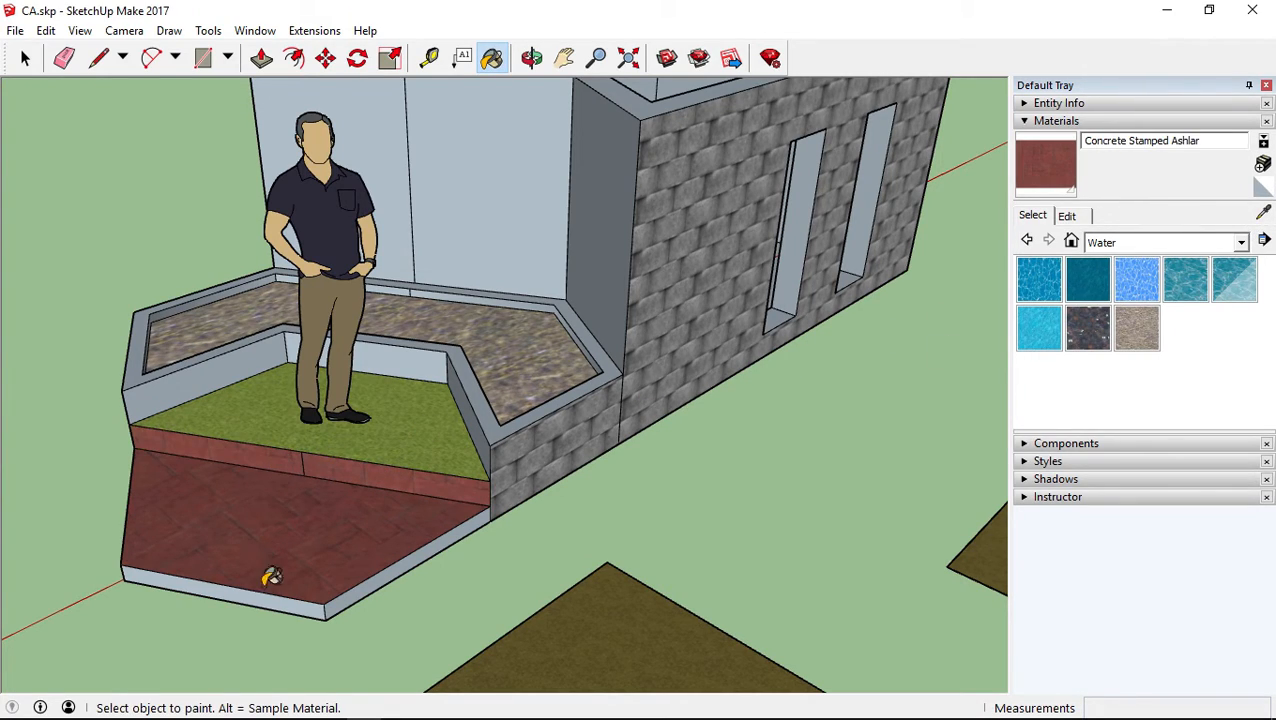
Paint the lower platform's two visible edges and one inner planter wall with Concrete Stamped Ashlar
{"action": "left_click", "coordinate": [365, 590]}
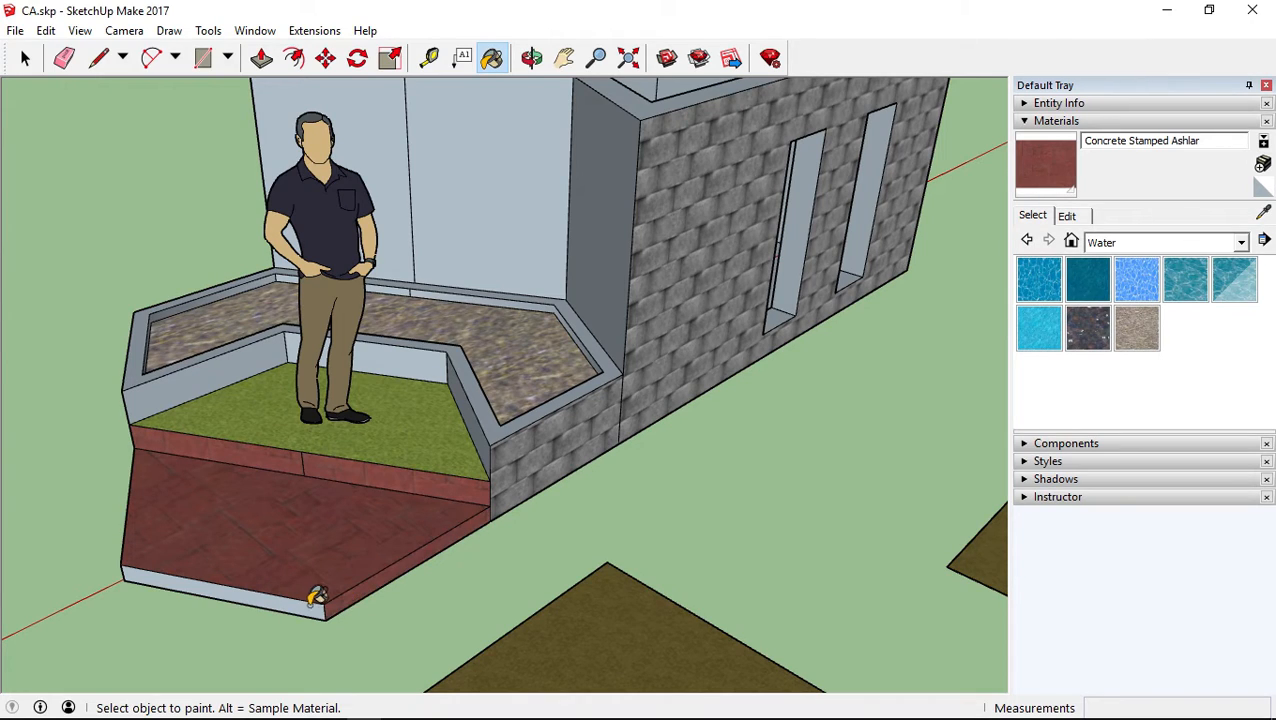
{"action": "left_click", "coordinate": [308, 600]}
{"action": "left_click", "coordinate": [468, 415]}
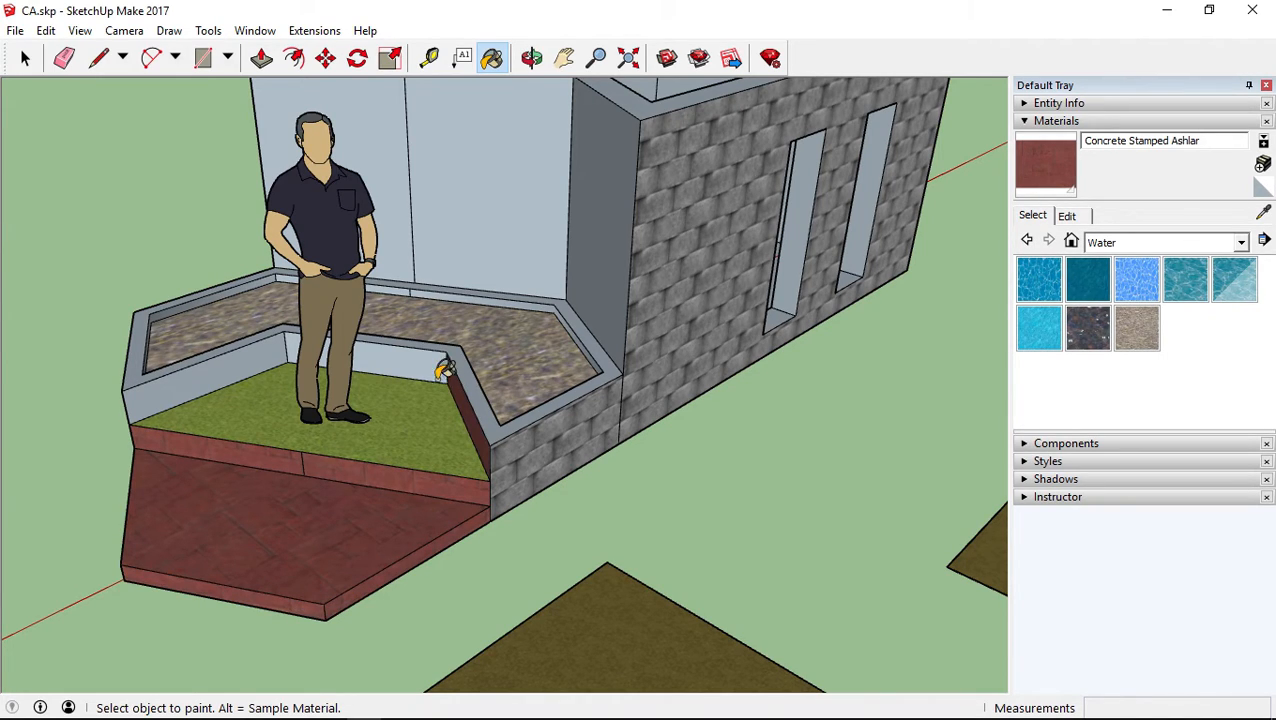
Paint the remaining inner planter walls behind the upper platform with Concrete Stamped Ashlar
{"action": "left_click", "coordinate": [430, 365]}
{"action": "left_click", "coordinate": [300, 368]}
{"action": "mouse_move", "coordinate": [546, 372]}
{"action": "middle_mouse_down"}
{"action": "mouse_move", "coordinate": [484, 410]}
{"action": "mouse_move", "coordinate": [507, 365]}
{"action": "middle_mouse_up"}
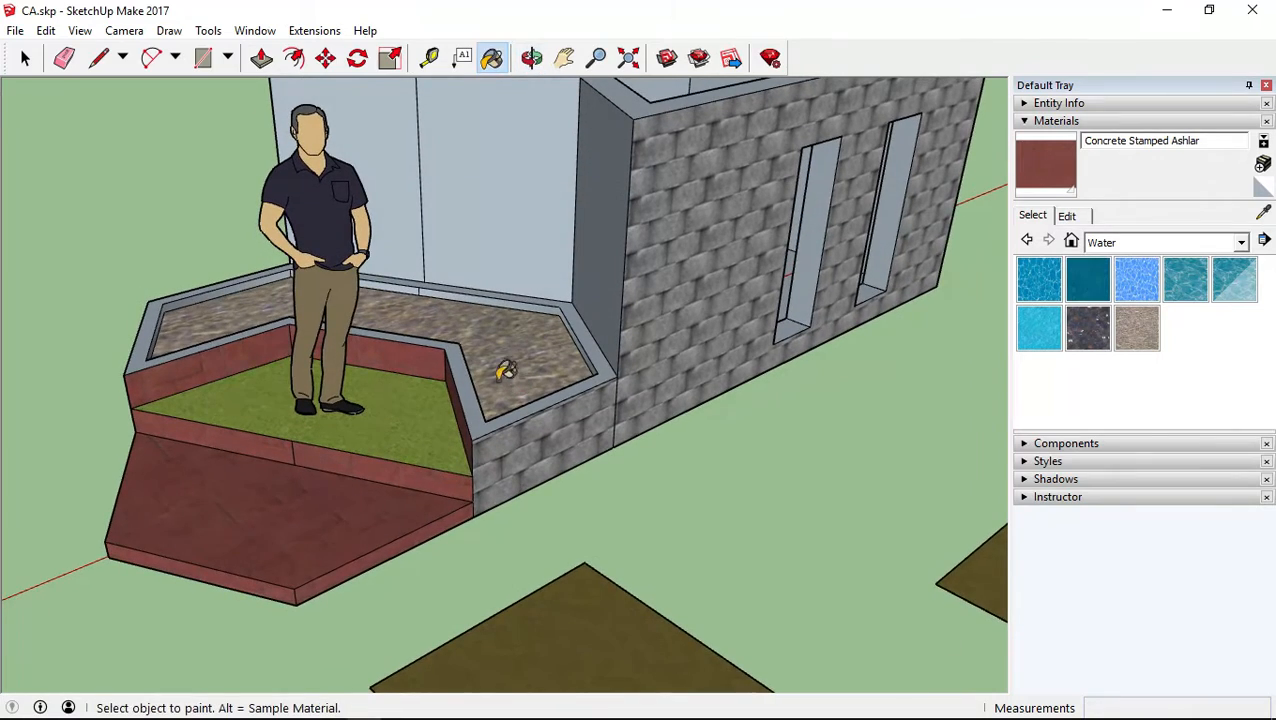
Sample Grass Light Green from the upper platform floor and apply it to the lower platform's top and the planter rim
{"action": "left_click", "coordinate": [374, 432], "text": "alt"}
{"action": "left_click", "coordinate": [322, 505]}
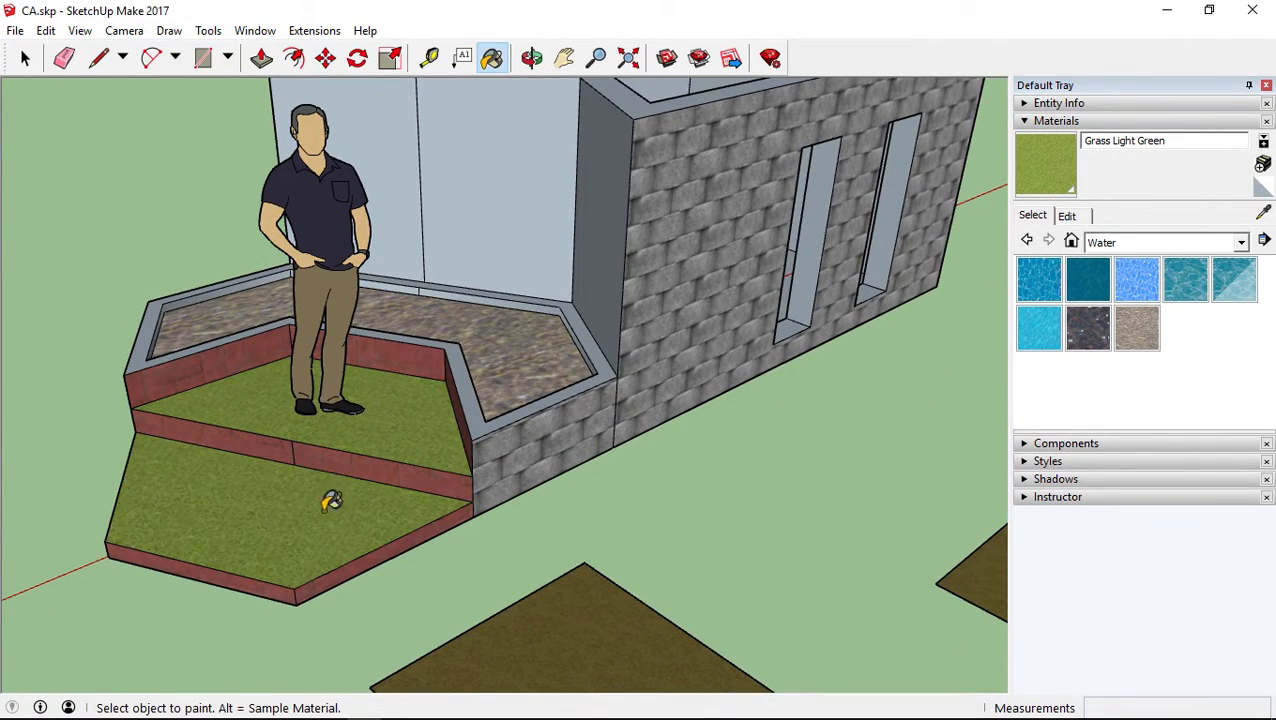
{"action": "left_click", "coordinate": [422, 328]}
{"action": "middle_click_drag", "start_coordinate": [470, 397], "coordinate": [390, 407]}
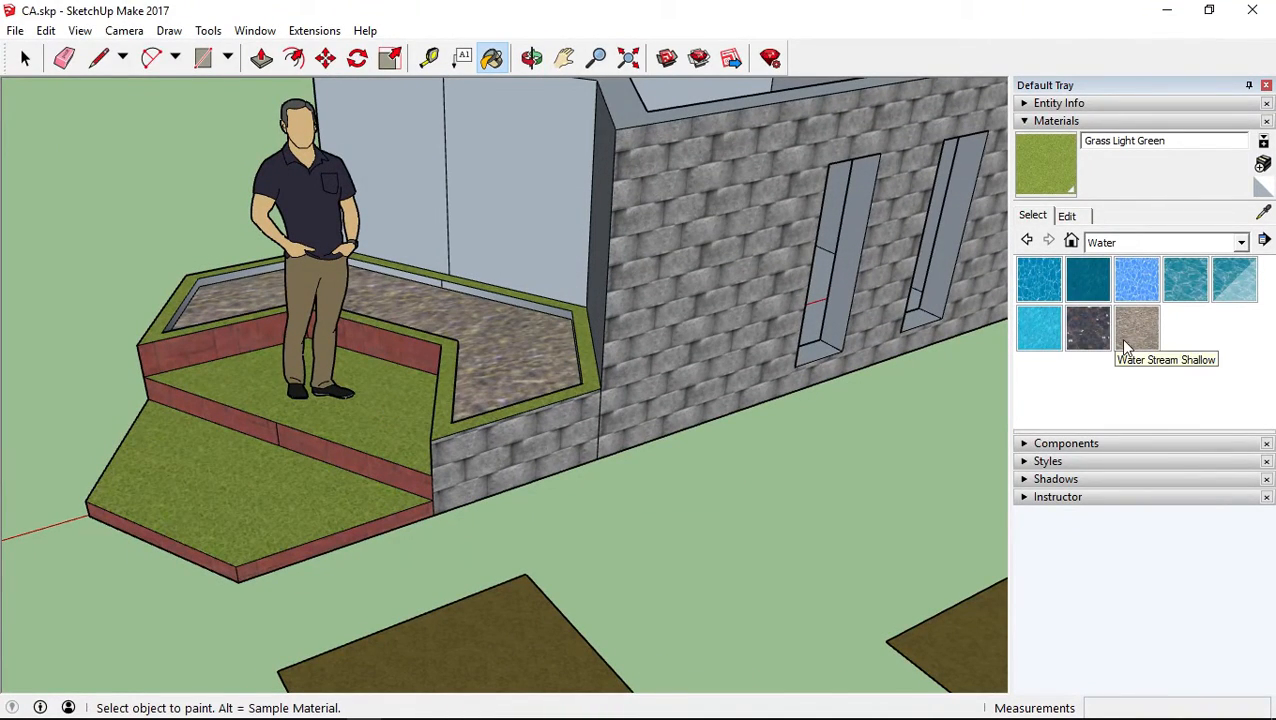
View the editing settings of Grass Light Green and sample the brown material from the flat shape on the ground
{"action": "mouse_move", "coordinate": [618, 390]}
{"action": "middle_mouse_down"}
{"action": "mouse_move", "coordinate": [632, 373]}
{"action": "mouse_move", "coordinate": [664, 387]}
{"action": "middle_mouse_up"}
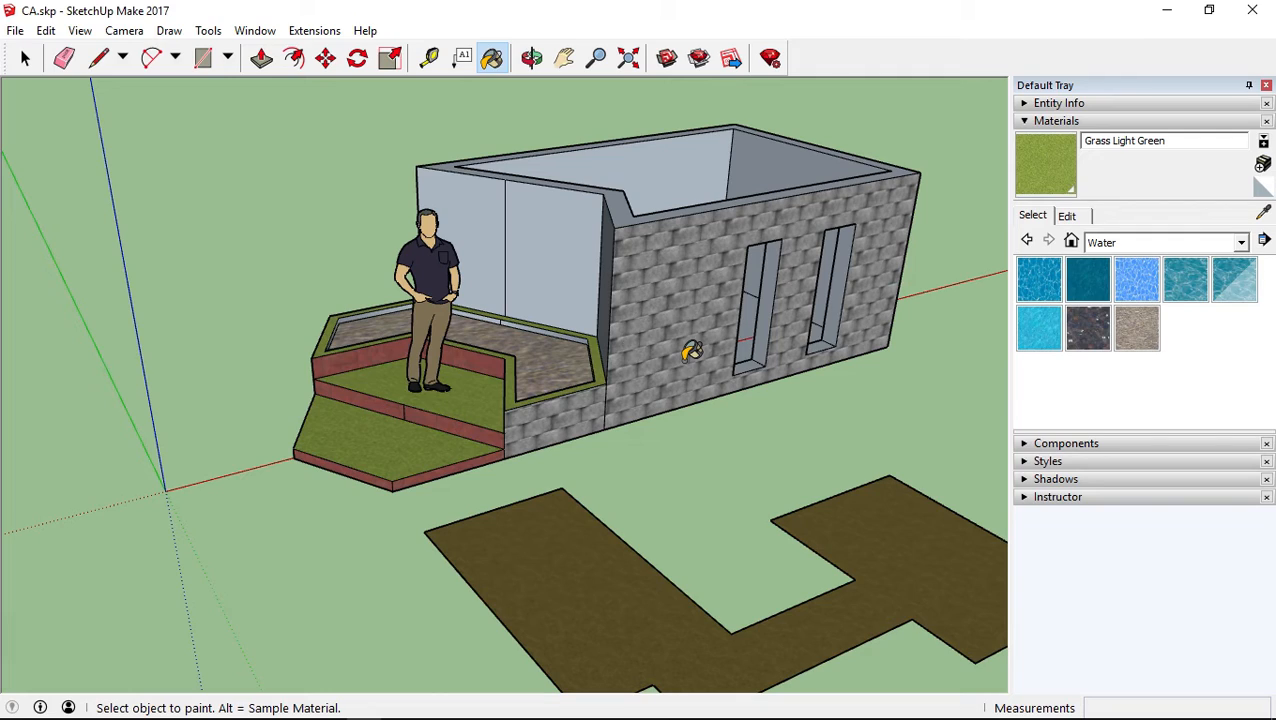
{"action": "left_click", "coordinate": [1068, 216]}
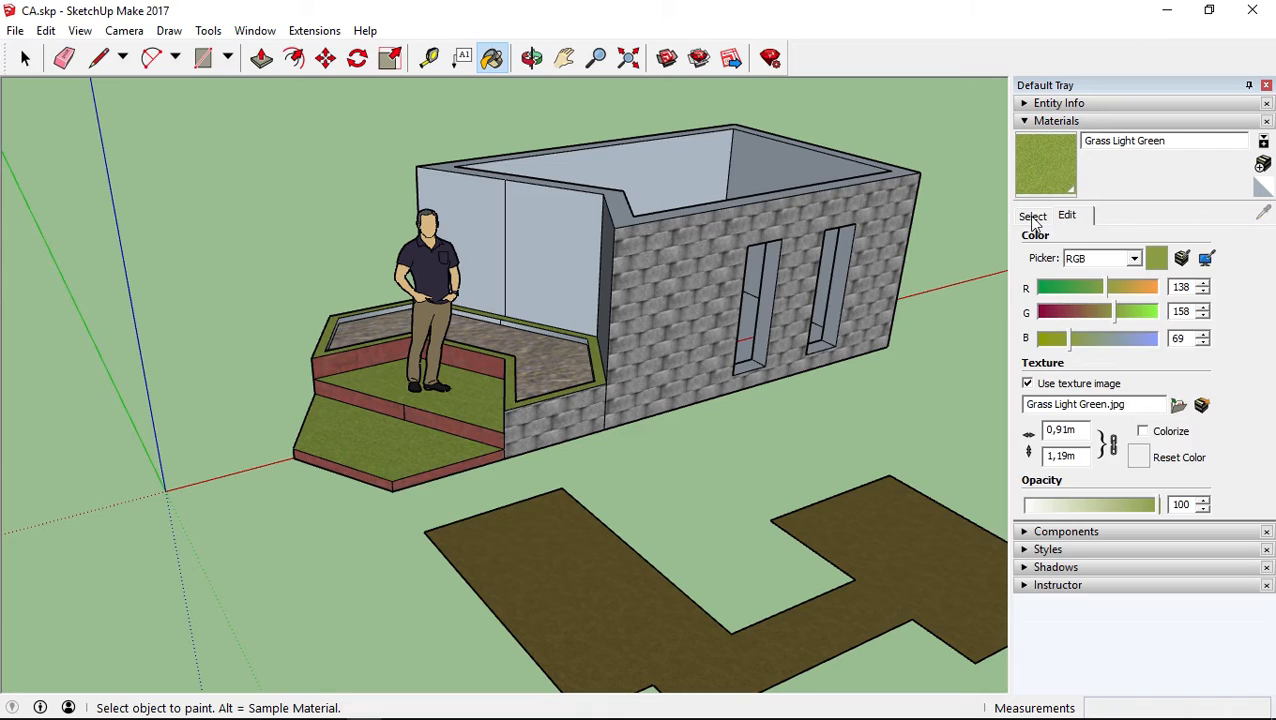
{"action": "left_click", "coordinate": [1032, 215]}
{"action": "left_click", "coordinate": [1262, 213]}
{"action": "left_click", "coordinate": [883, 490]}
{"action": "mouse_move", "coordinate": [883, 490]}
{"action": "middle_mouse_down"}
{"action": "mouse_move", "coordinate": [940, 421]}
{"action": "mouse_move", "coordinate": [950, 353]}
{"action": "middle_mouse_up"}
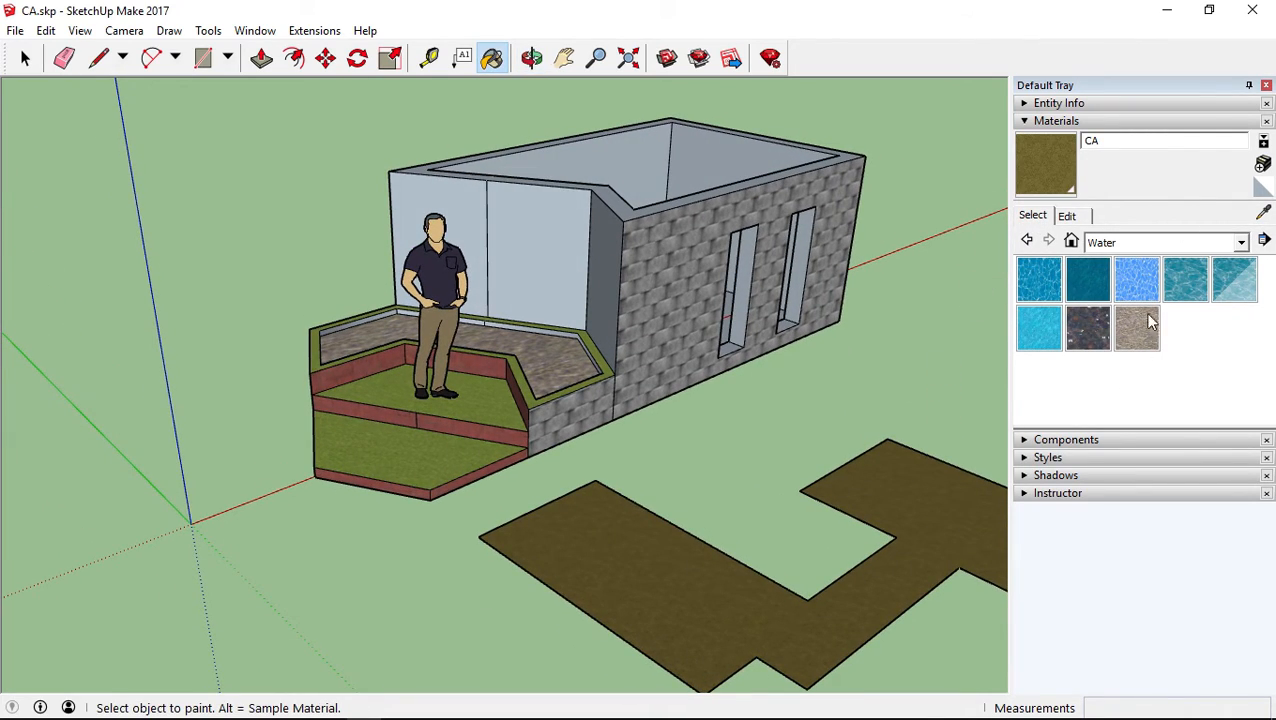
Switch the material library to the Asphalt and Concrete collection
{"action": "left_click", "coordinate": [1138, 243]}
{"action": "left_click", "coordinate": [1120, 264]}
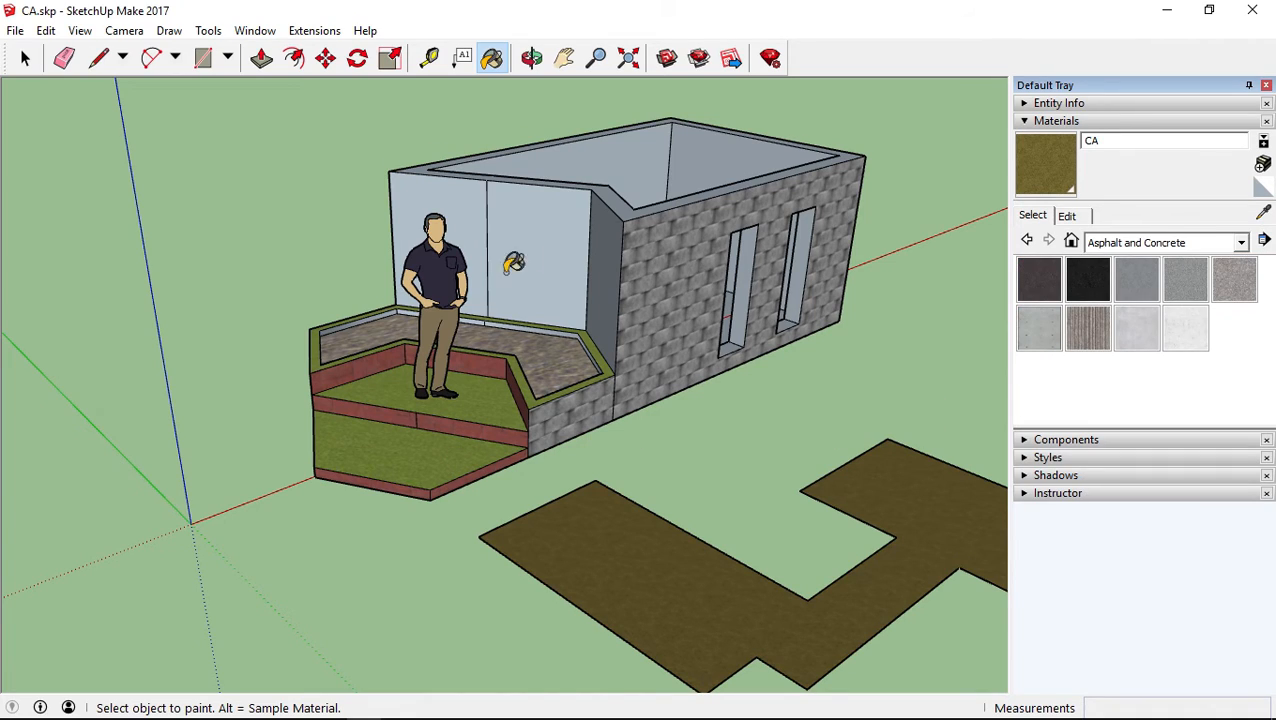
{"action": "middle_click_drag", "start_coordinate": [727, 340], "coordinate": [612, 321]}
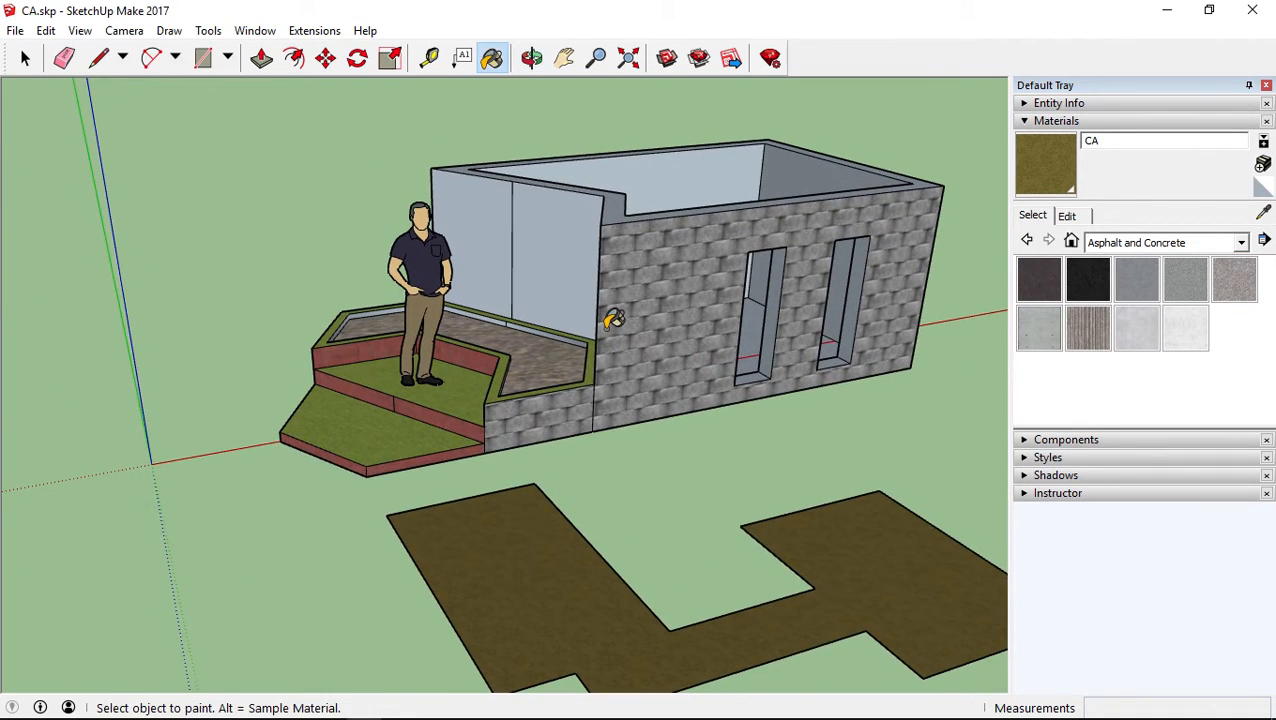